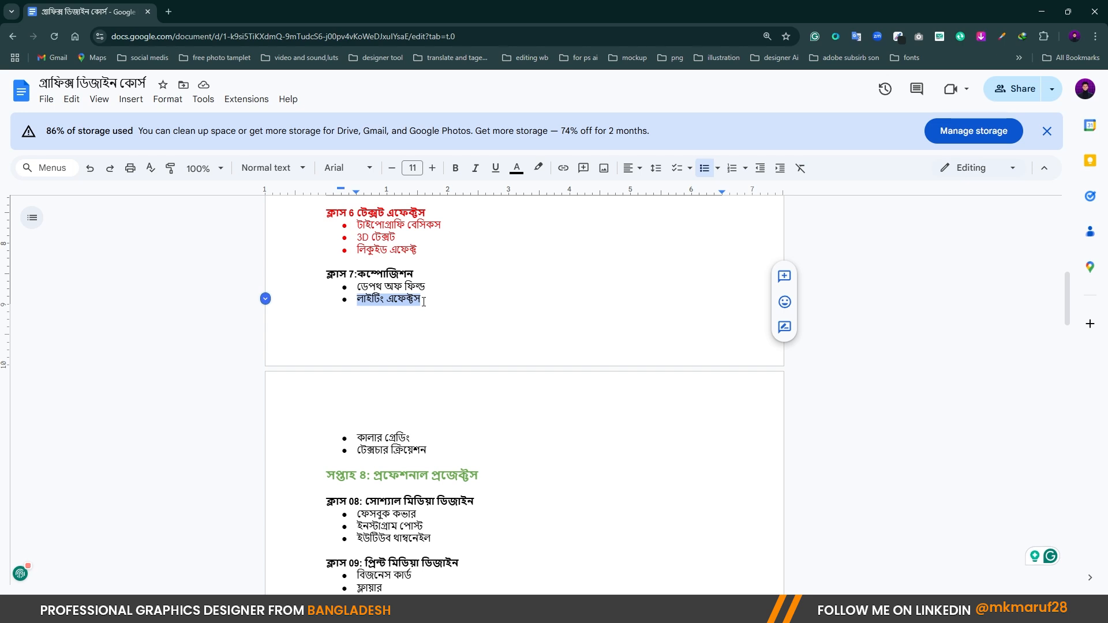
{"action": "left_click_drag", "start_coordinate": [356, 438], "coordinate": [426, 451]}
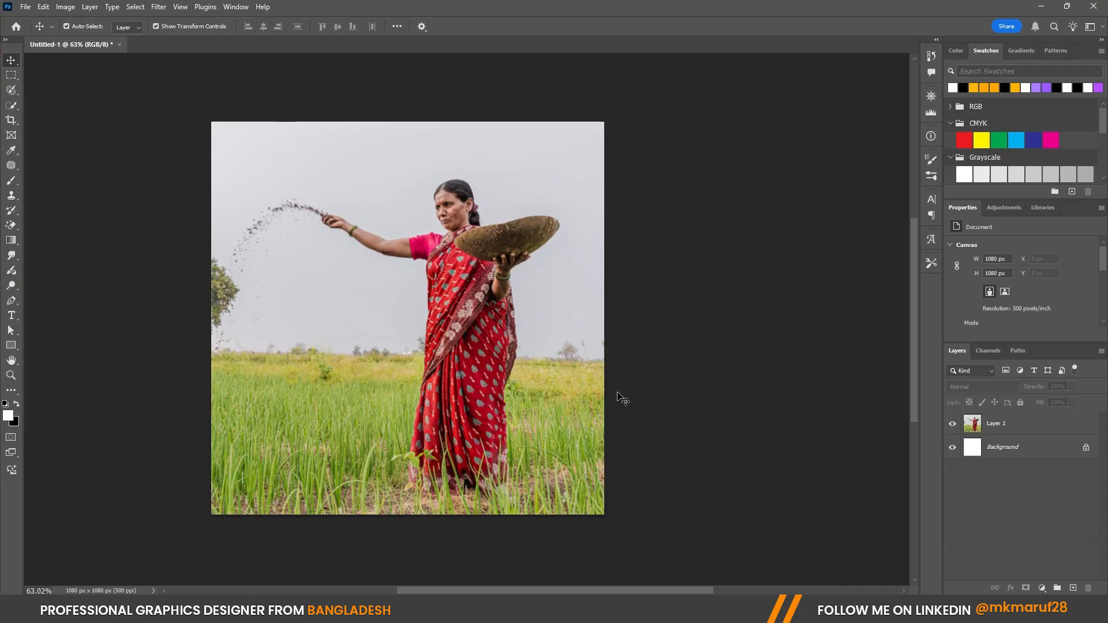
{"action": "left_click", "coordinate": [483, 254]}
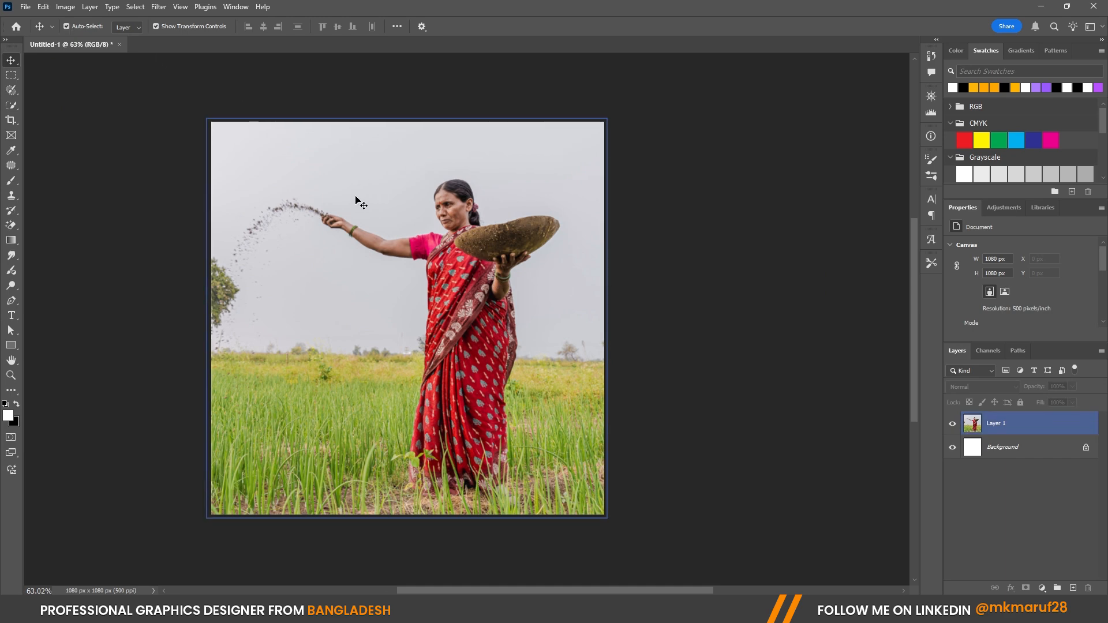
{"action": "left_click", "coordinate": [443, 338]}
{"action": "left_click_drag", "start_coordinate": [388, 317], "coordinate": [428, 318]}
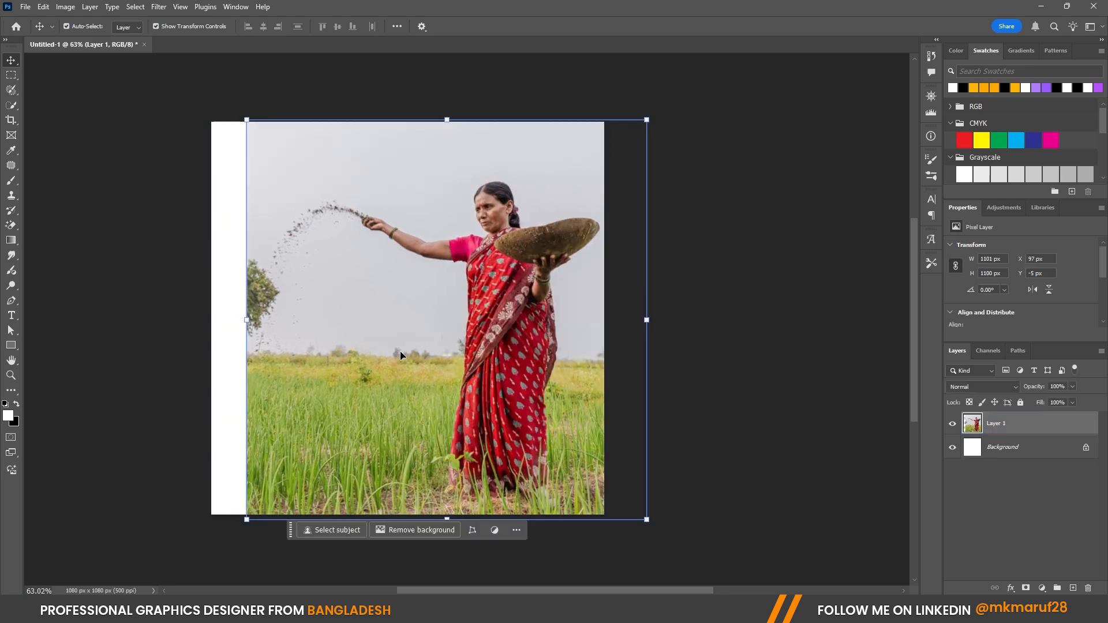
{"action": "key", "text": "ctrl+z"}
Step: Select the woman in the photo on Layer 1 automatically with Select Subject
{"action": "scroll", "coordinate": [443, 262], "scroll_direction": "down", "scroll_amount": 1}
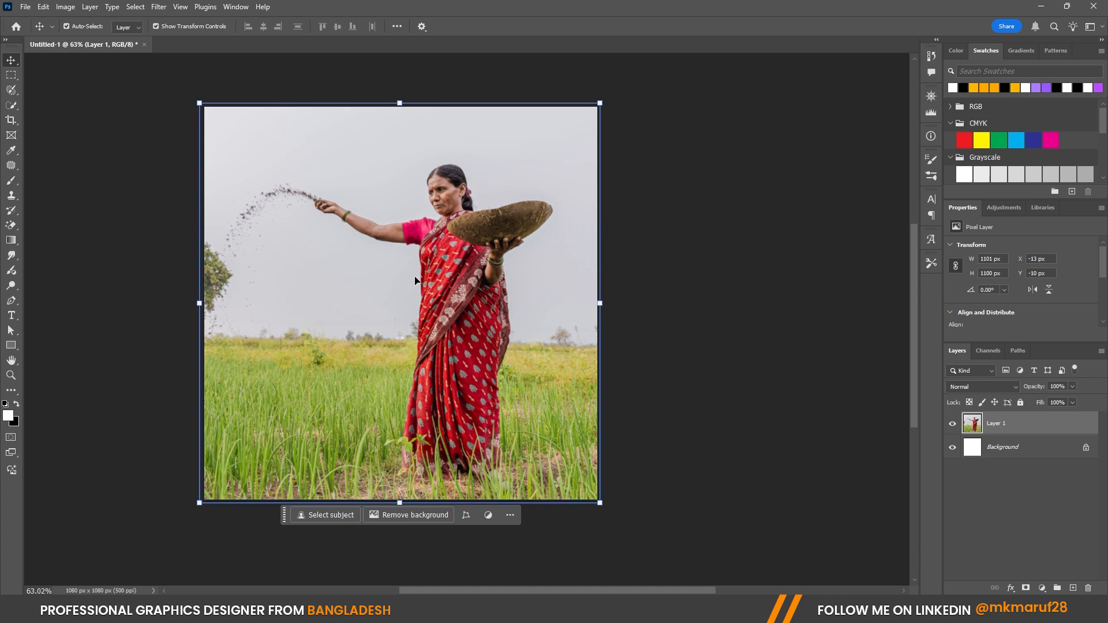
{"action": "scroll", "coordinate": [396, 241], "scroll_direction": "up", "scroll_amount": 2}
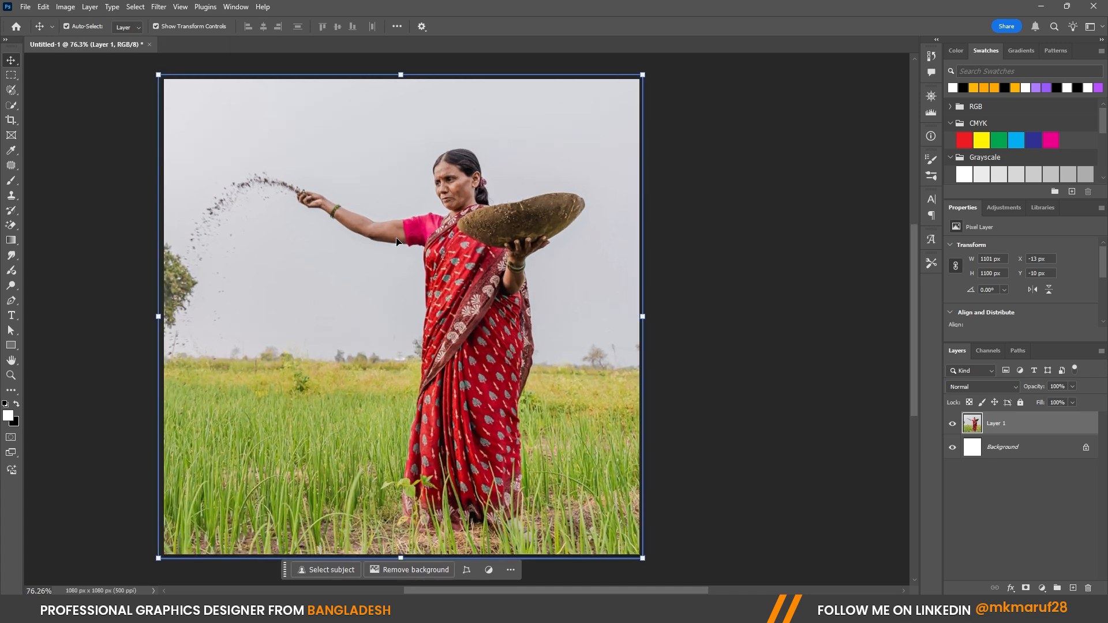
{"action": "scroll", "coordinate": [473, 200], "scroll_direction": "down", "scroll_amount": 3}
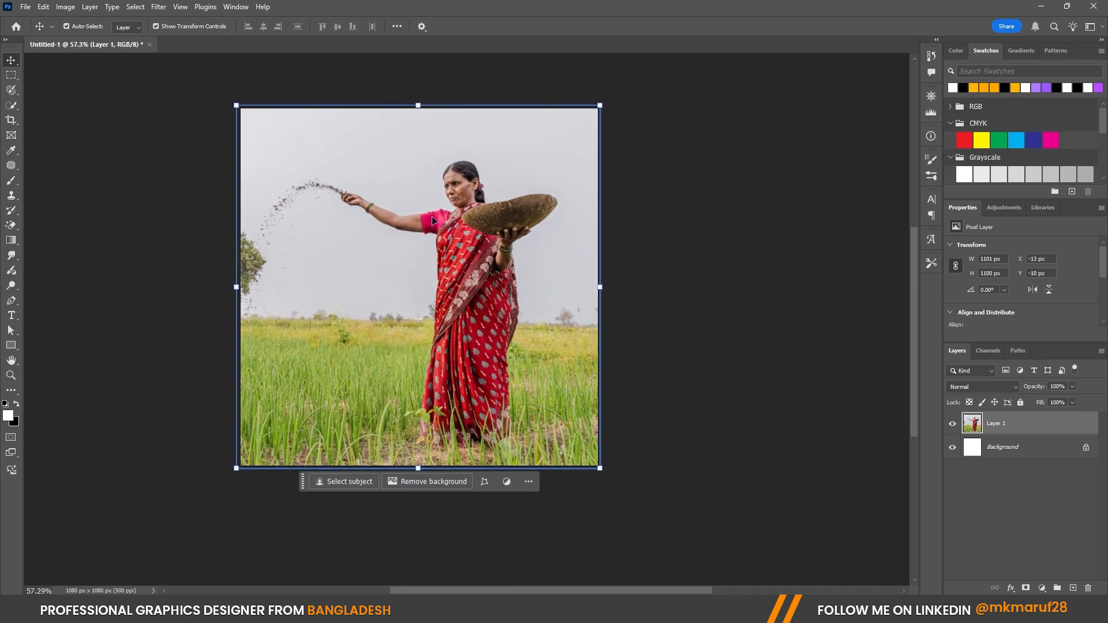
{"action": "left_click", "coordinate": [334, 481]}
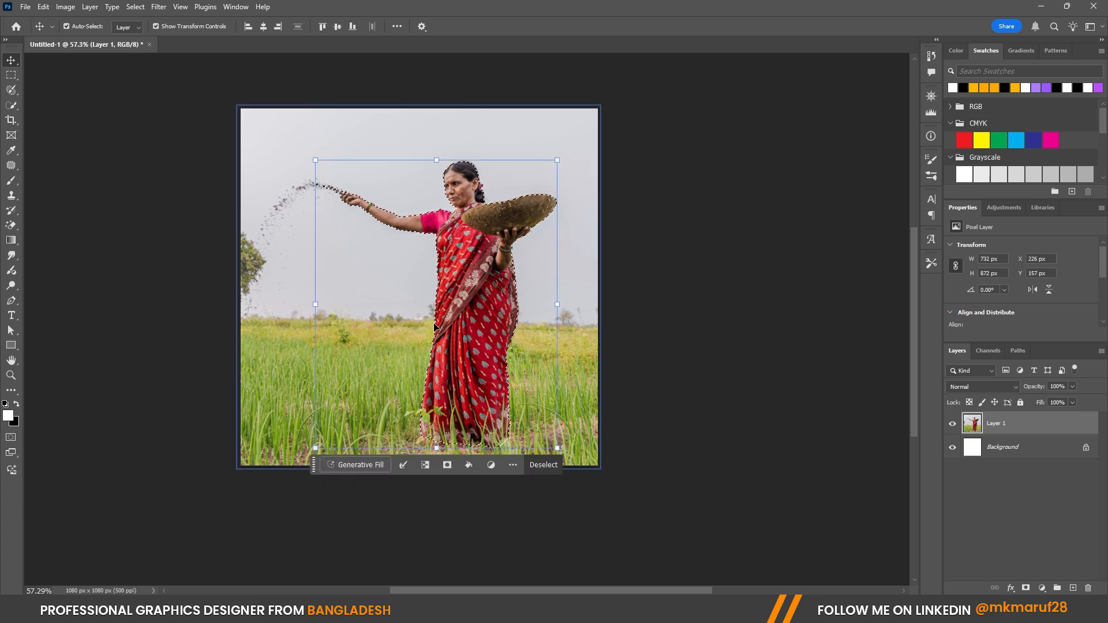
{"action": "scroll", "coordinate": [388, 178], "scroll_direction": "up", "scroll_amount": 3}
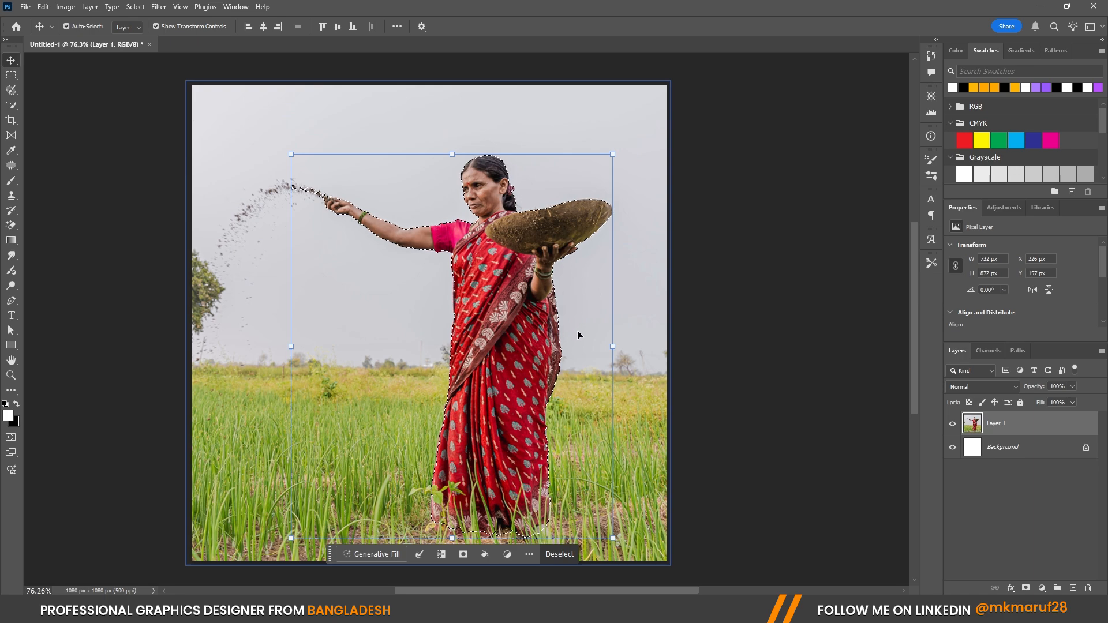
{"action": "scroll", "coordinate": [493, 258], "scroll_direction": "up", "scroll_amount": 5}
{"action": "scroll", "coordinate": [493, 258], "scroll_direction": "down", "scroll_amount": 5}
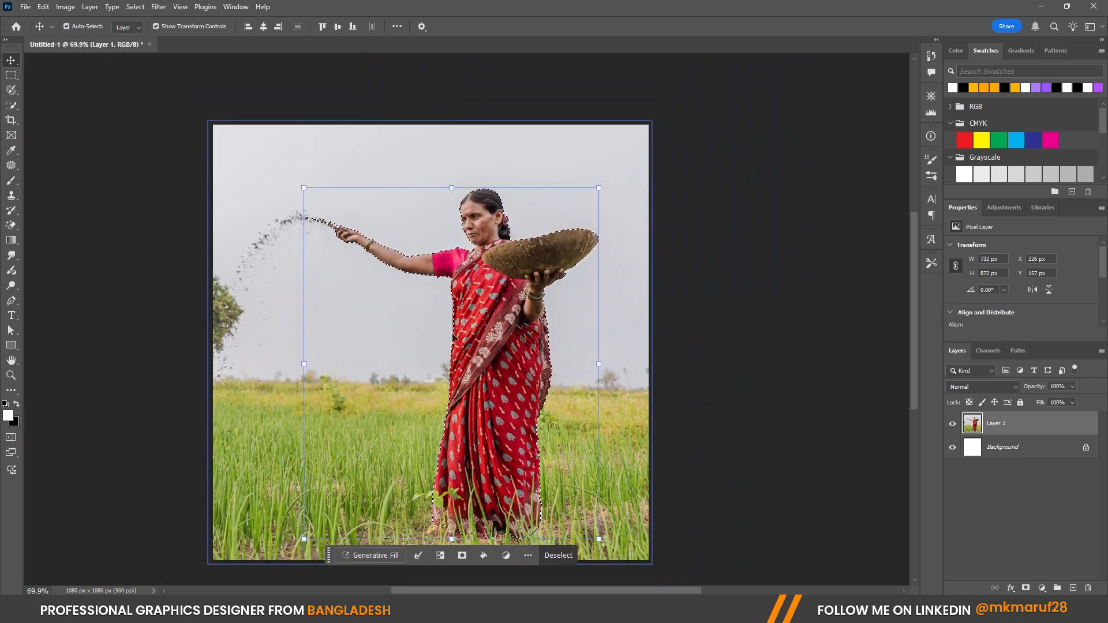
{"action": "scroll", "coordinate": [399, 196], "scroll_direction": "up", "scroll_amount": 2}
{"action": "scroll", "coordinate": [469, 229], "scroll_direction": "down", "scroll_amount": 3}
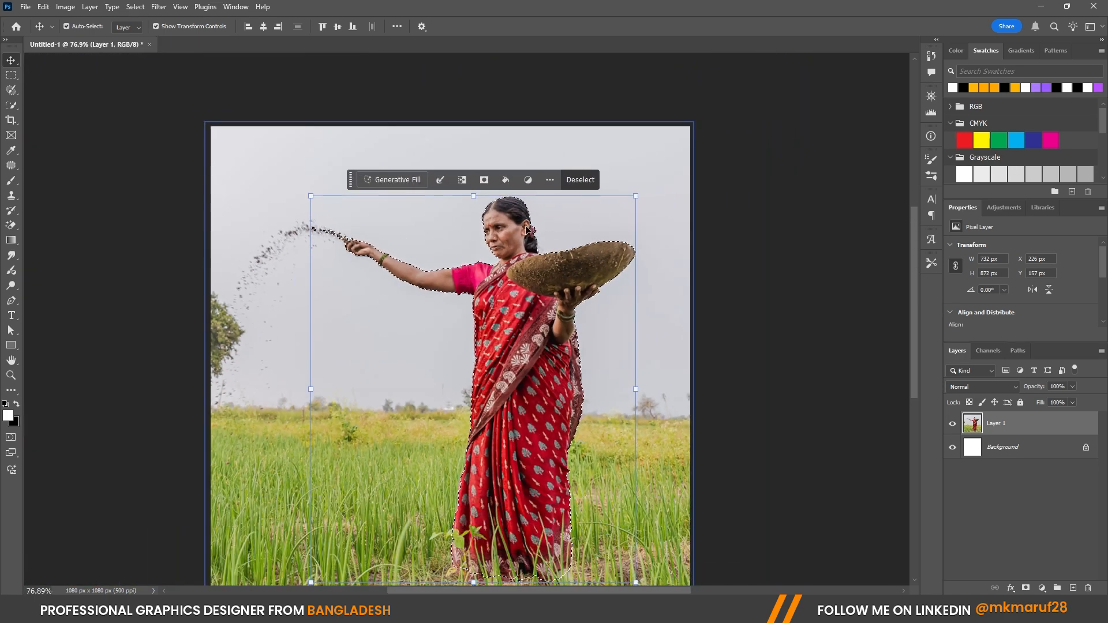
{"action": "scroll", "coordinate": [556, 277], "scroll_direction": "up", "scroll_amount": 4}
{"action": "scroll", "coordinate": [537, 276], "scroll_direction": "down", "scroll_amount": 1}
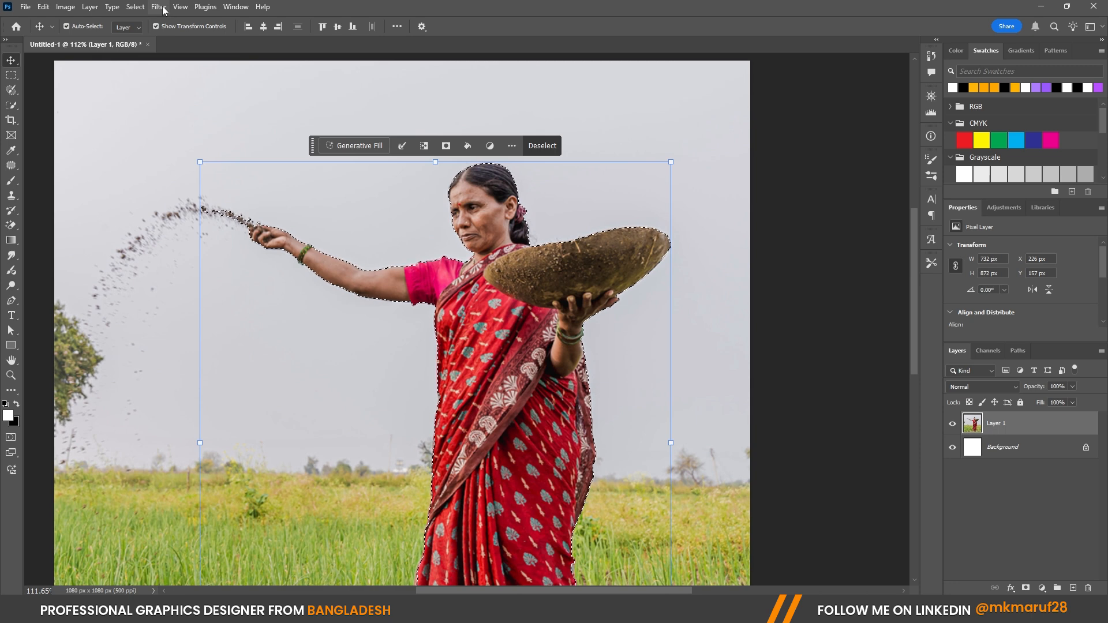
Step: Open the woman's selection in the Select and Mask workspace, keeping Selection as the output type
{"action": "left_click", "coordinate": [137, 7]}
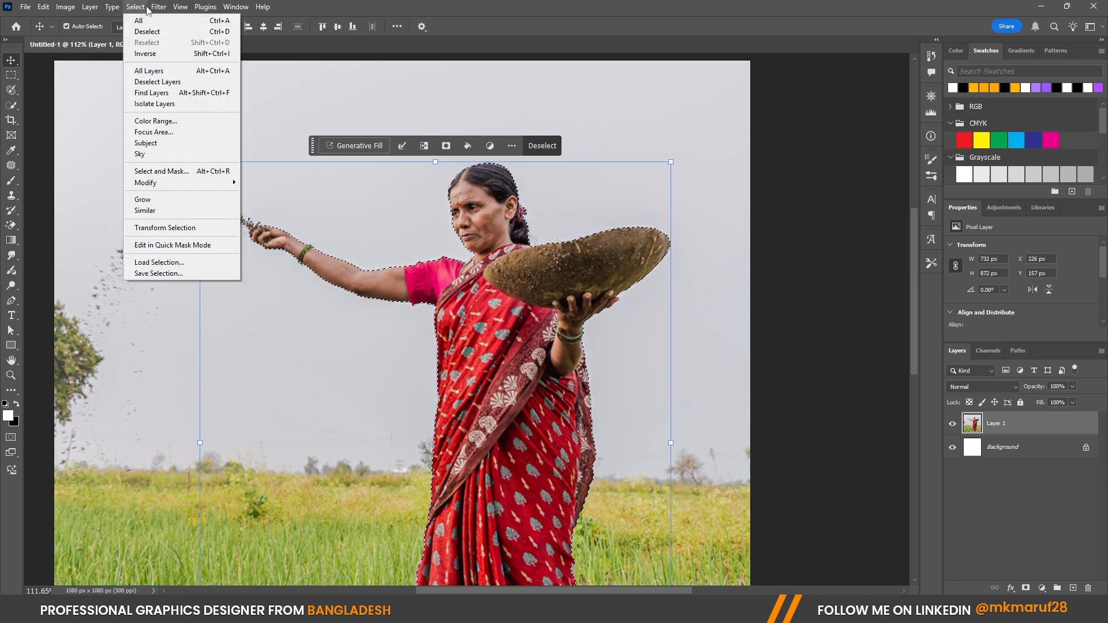
{"action": "left_click", "coordinate": [196, 175]}
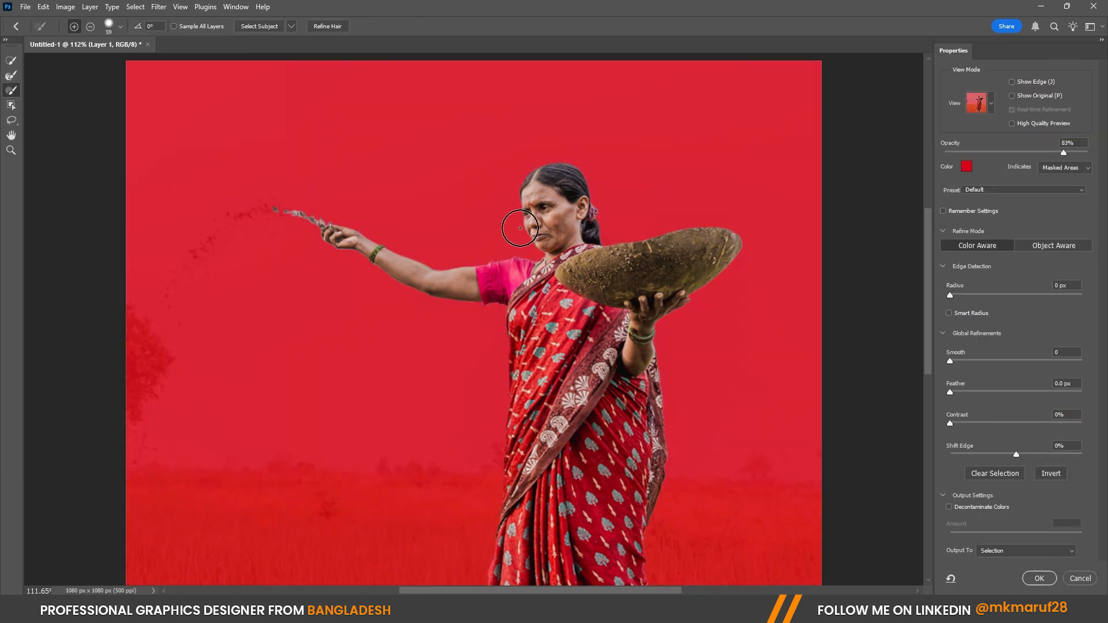
{"action": "scroll", "coordinate": [521, 228], "scroll_direction": "down", "scroll_amount": 4}
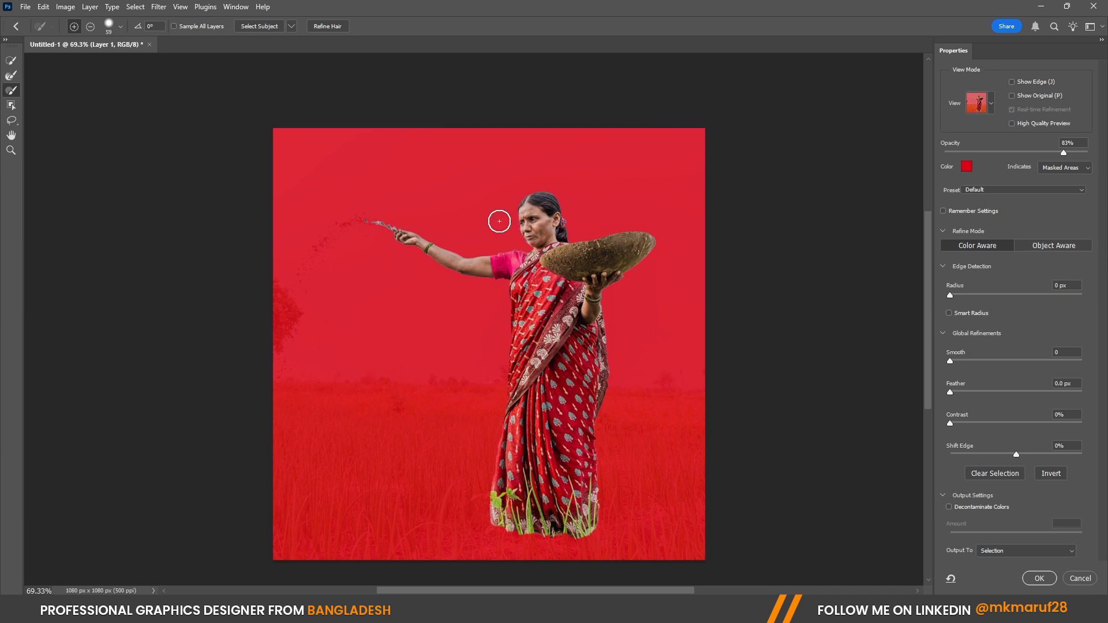
{"action": "left_click", "coordinate": [1002, 553]}
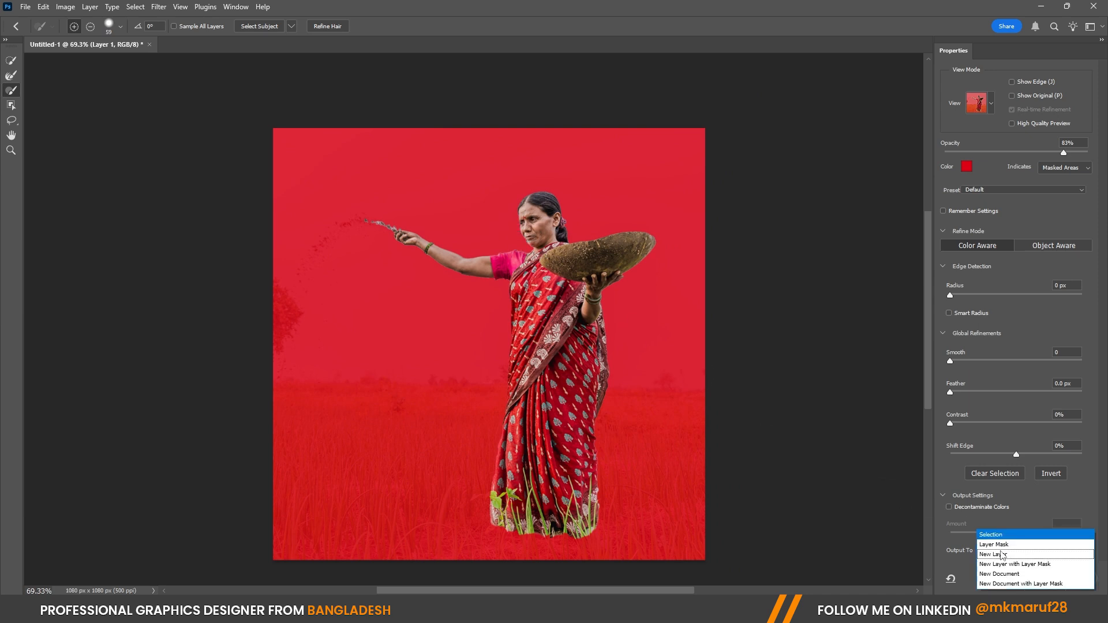
{"action": "left_click", "coordinate": [1024, 534]}
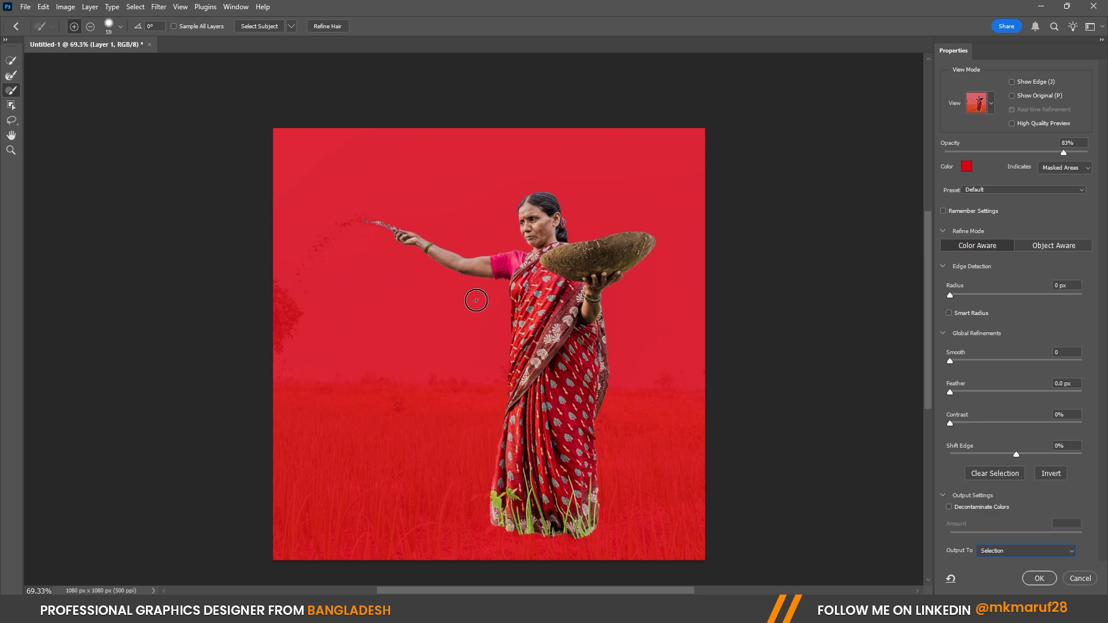
Step: Paint along the arc of seeds thrown from the woman's hand with the Refine Edge Brush to include them in the selection
{"action": "left_click", "coordinate": [11, 75]}
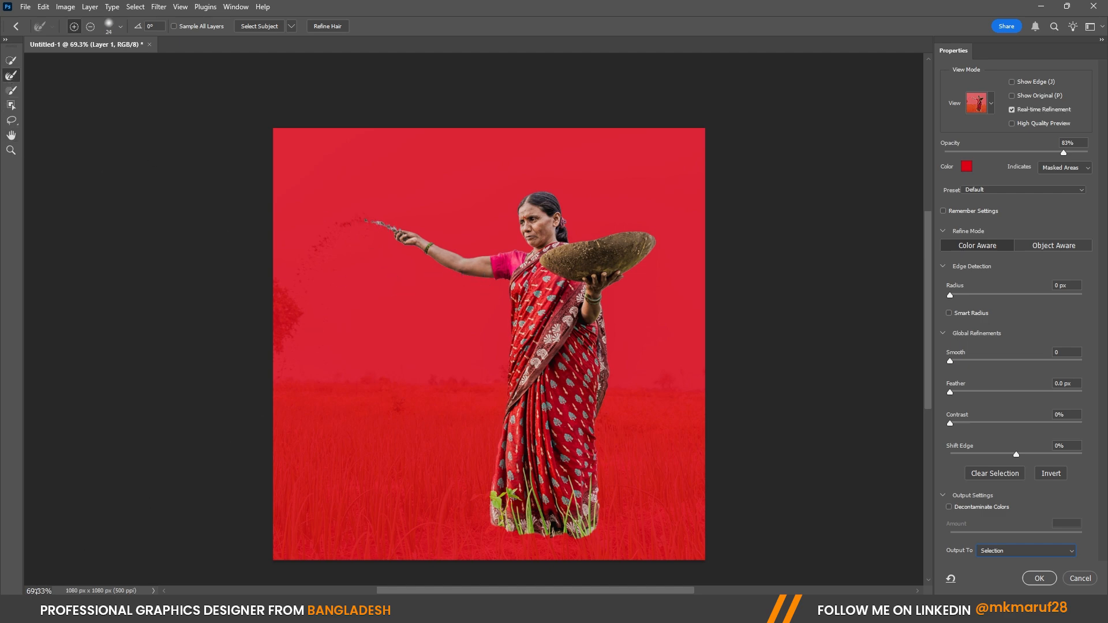
{"action": "left_click", "coordinate": [31, 590]}
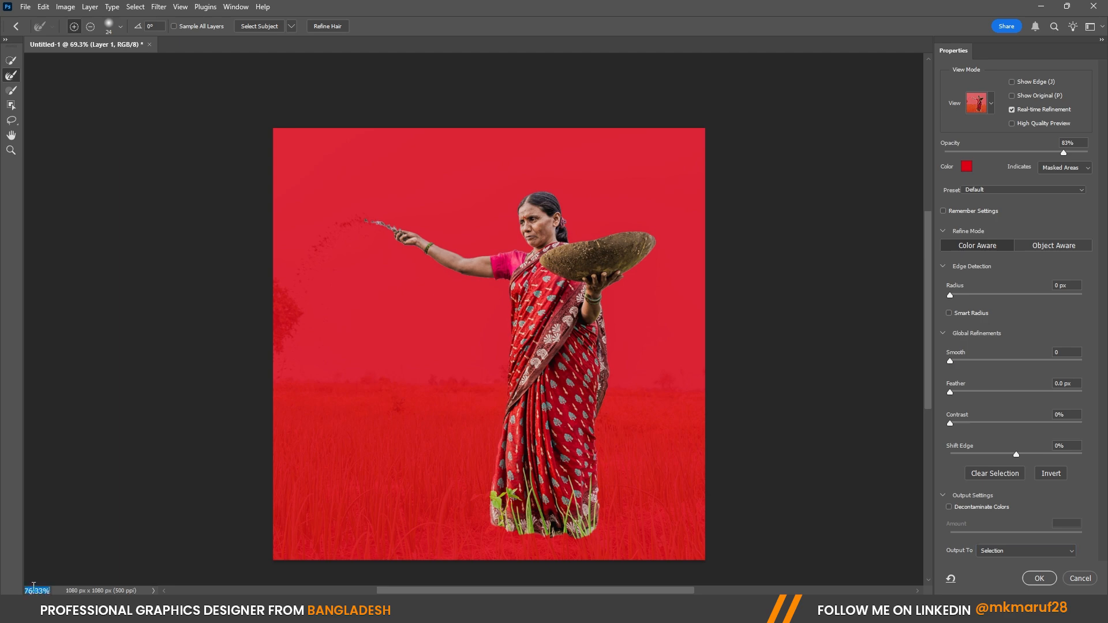
{"action": "scroll", "coordinate": [396, 229], "scroll_direction": "up", "scroll_amount": 10}
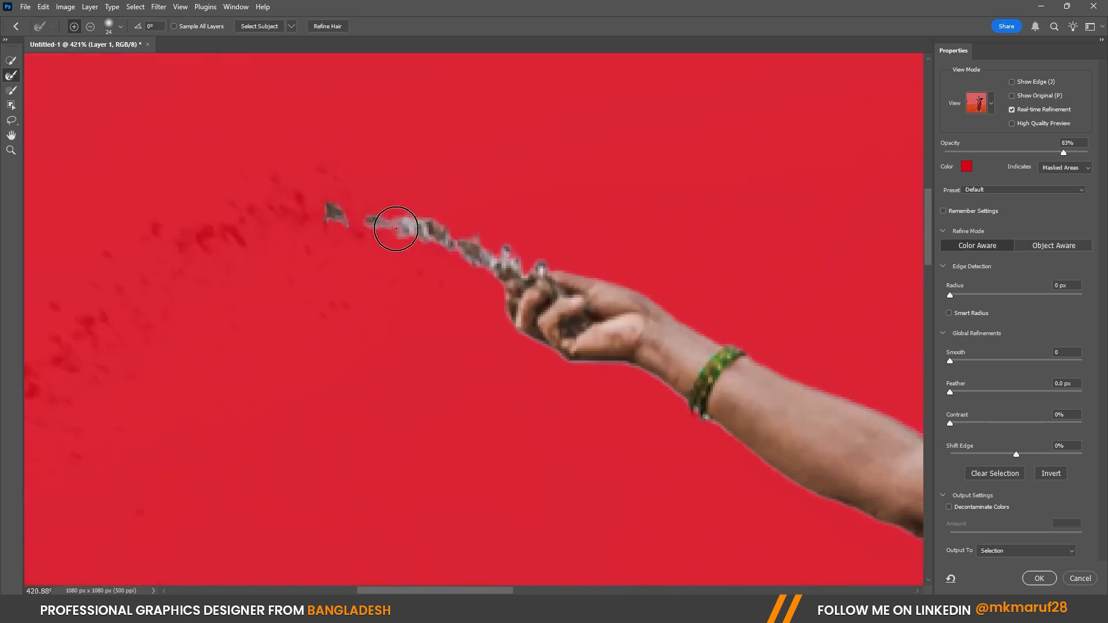
{"action": "mouse_move", "coordinate": [401, 225]}
{"action": "left_mouse_down"}
{"action": "mouse_move", "coordinate": [402, 224]}
{"action": "mouse_move", "coordinate": [268, 215]}
{"action": "mouse_move", "coordinate": [166, 233]}
{"action": "mouse_move", "coordinate": [237, 234]}
{"action": "left_mouse_up"}
{"action": "mouse_move", "coordinate": [330, 208]}
{"action": "left_mouse_down"}
{"action": "mouse_move", "coordinate": [276, 188]}
{"action": "mouse_move", "coordinate": [269, 219]}
{"action": "mouse_move", "coordinate": [171, 258]}
{"action": "mouse_move", "coordinate": [215, 227]}
{"action": "mouse_move", "coordinate": [172, 261]}
{"action": "mouse_move", "coordinate": [166, 225]}
{"action": "left_mouse_up"}
{"action": "mouse_move", "coordinate": [107, 334]}
{"action": "left_mouse_down"}
{"action": "mouse_move", "coordinate": [87, 312]}
{"action": "mouse_move", "coordinate": [128, 298]}
{"action": "mouse_move", "coordinate": [101, 319]}
{"action": "left_mouse_up"}
{"action": "mouse_move", "coordinate": [215, 251]}
{"action": "left_mouse_down"}
{"action": "mouse_move", "coordinate": [150, 274]}
{"action": "mouse_move", "coordinate": [295, 202]}
{"action": "mouse_move", "coordinate": [339, 227]}
{"action": "mouse_move", "coordinate": [413, 227]}
{"action": "left_mouse_up"}
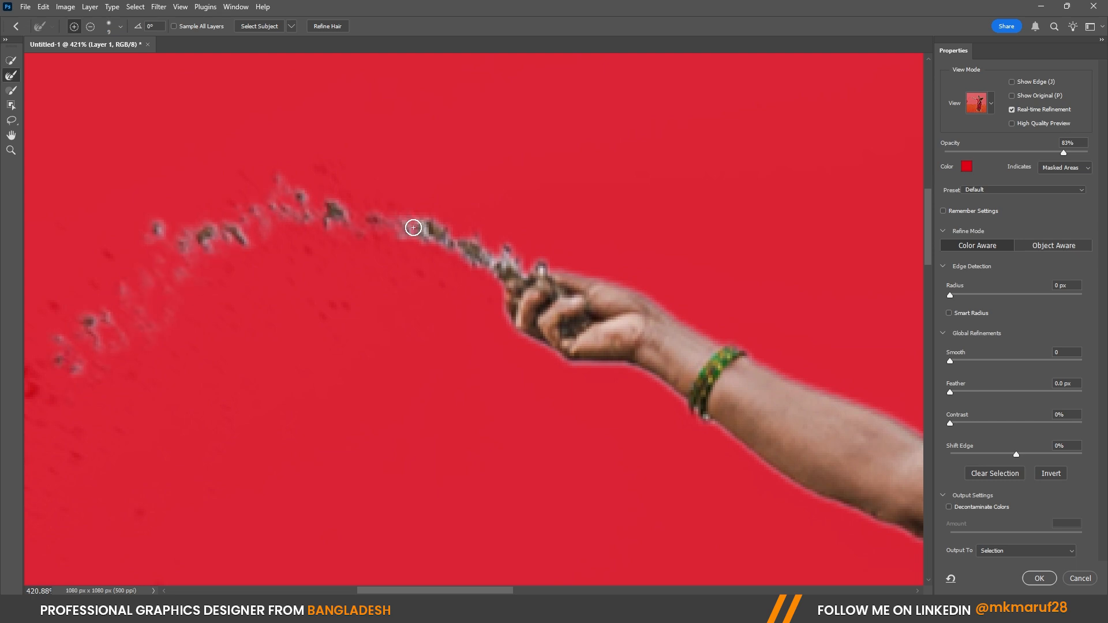
{"action": "scroll", "coordinate": [413, 228], "scroll_direction": "down", "scroll_amount": 3}
{"action": "scroll", "coordinate": [209, 279], "scroll_direction": "up", "scroll_amount": 4}
{"action": "mouse_move", "coordinate": [209, 279]}
{"action": "left_mouse_down"}
{"action": "mouse_move", "coordinate": [216, 317]}
{"action": "mouse_move", "coordinate": [188, 323]}
{"action": "mouse_move", "coordinate": [211, 351]}
{"action": "mouse_move", "coordinate": [145, 368]}
{"action": "mouse_move", "coordinate": [172, 410]}
{"action": "mouse_move", "coordinate": [136, 394]}
{"action": "mouse_move", "coordinate": [125, 433]}
{"action": "mouse_move", "coordinate": [148, 481]}
{"action": "mouse_move", "coordinate": [148, 417]}
{"action": "mouse_move", "coordinate": [201, 342]}
{"action": "mouse_move", "coordinate": [233, 260]}
{"action": "left_mouse_up"}
{"action": "scroll", "coordinate": [307, 214], "scroll_direction": "down", "scroll_amount": 4}
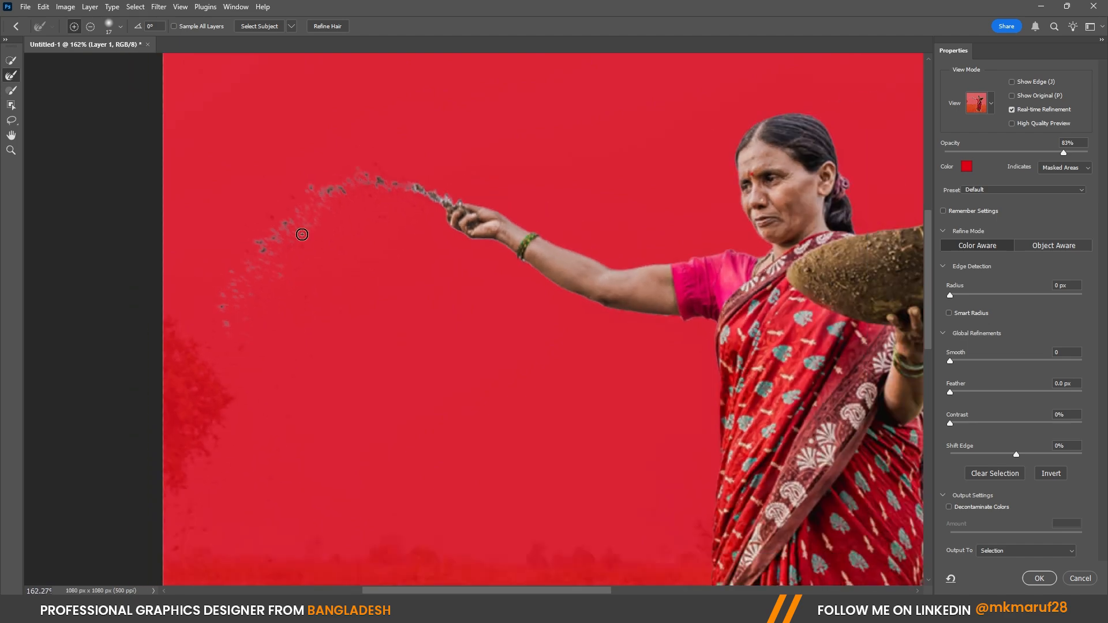
{"action": "scroll", "coordinate": [302, 234], "scroll_direction": "down", "scroll_amount": 3}
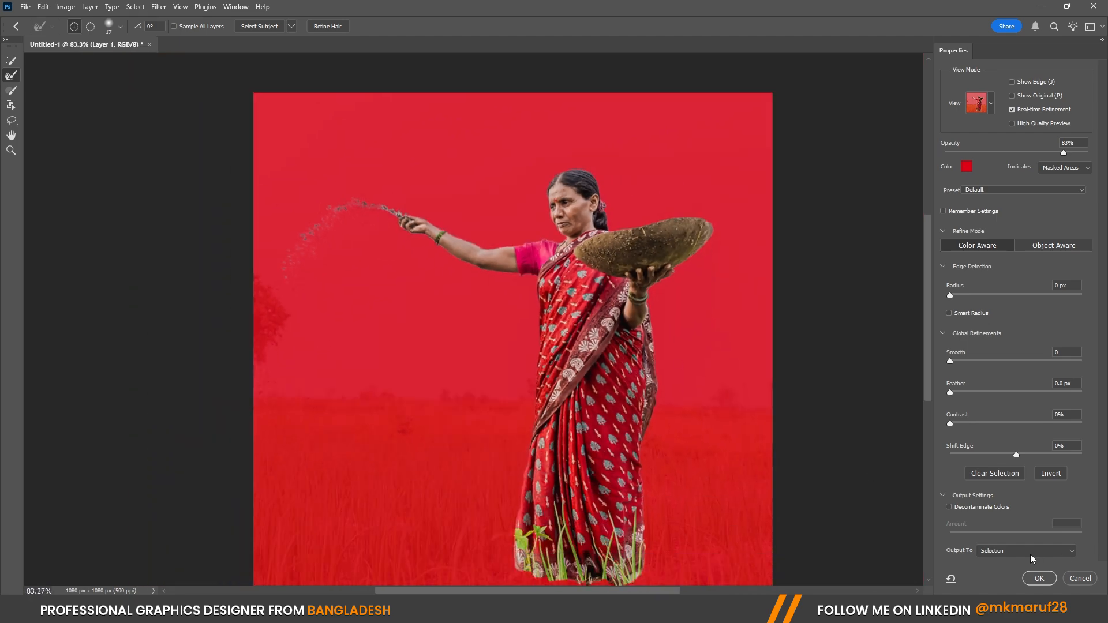
Step: Output the refined selection to a new layer with a layer mask
{"action": "left_click", "coordinate": [1031, 555]}
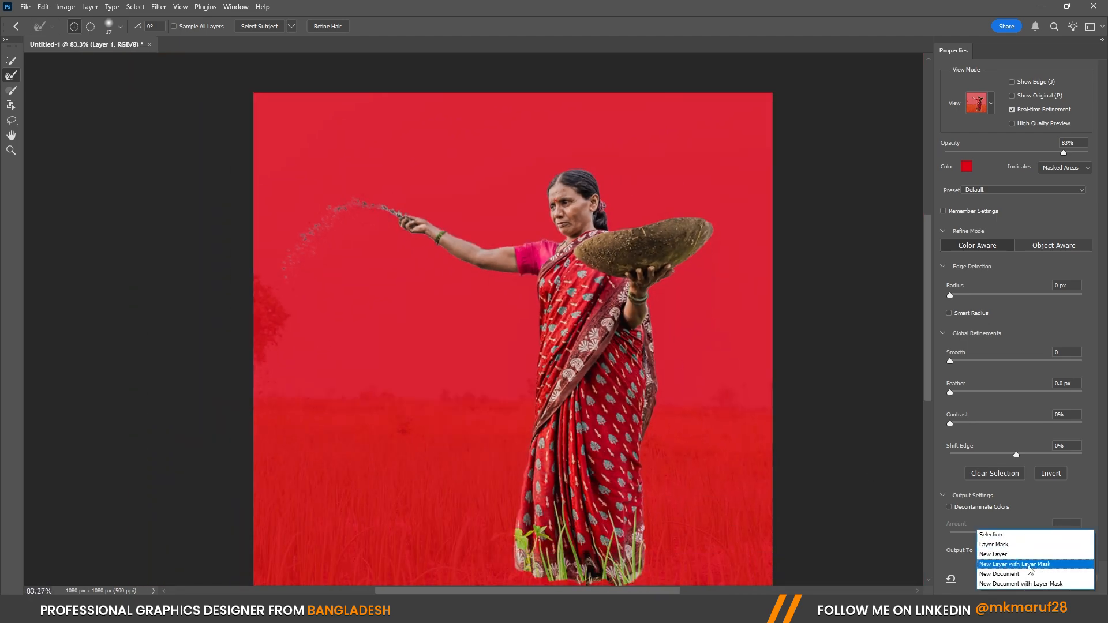
{"action": "left_click", "coordinate": [1047, 564]}
{"action": "left_click", "coordinate": [1038, 578]}
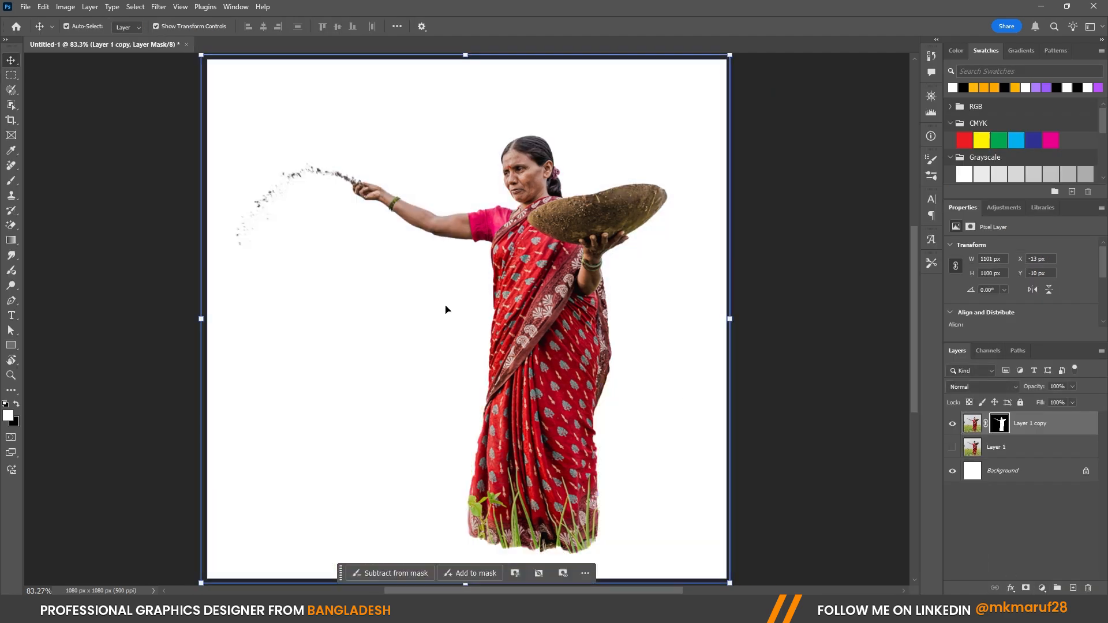
{"action": "scroll", "coordinate": [566, 267], "scroll_direction": "down", "scroll_amount": 2}
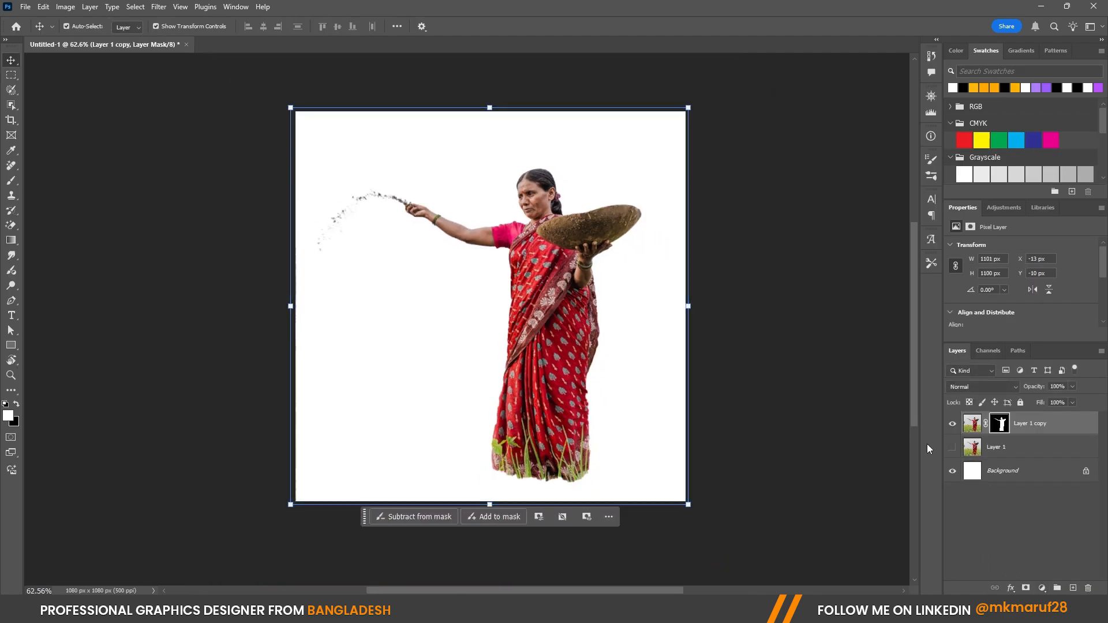
Step: Make the original Layer 1 visible again and hide the masked Layer 1 copy
{"action": "left_click", "coordinate": [952, 425]}
{"action": "left_click", "coordinate": [953, 426]}
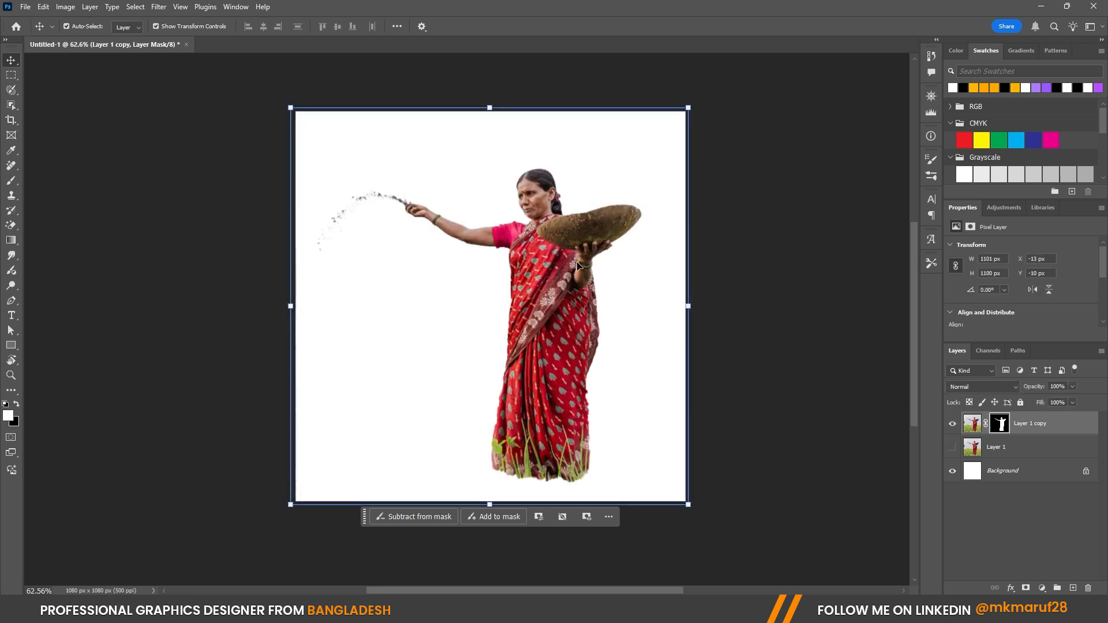
{"action": "left_click", "coordinate": [952, 449]}
{"action": "left_click", "coordinate": [952, 425]}
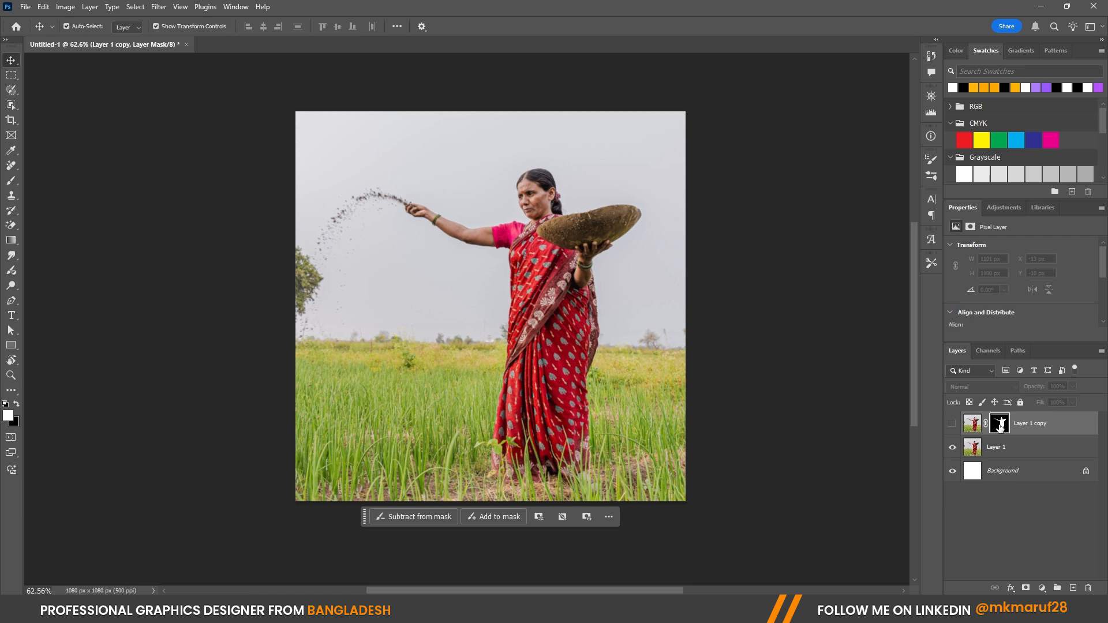
Step: Load the layer mask of Layer 1 copy as a selection and make Layer 1 the active layer
{"action": "key", "text": "ctrl"}
{"action": "left_click", "coordinate": [1001, 427], "text": "ctrl"}
{"action": "left_click", "coordinate": [439, 195]}
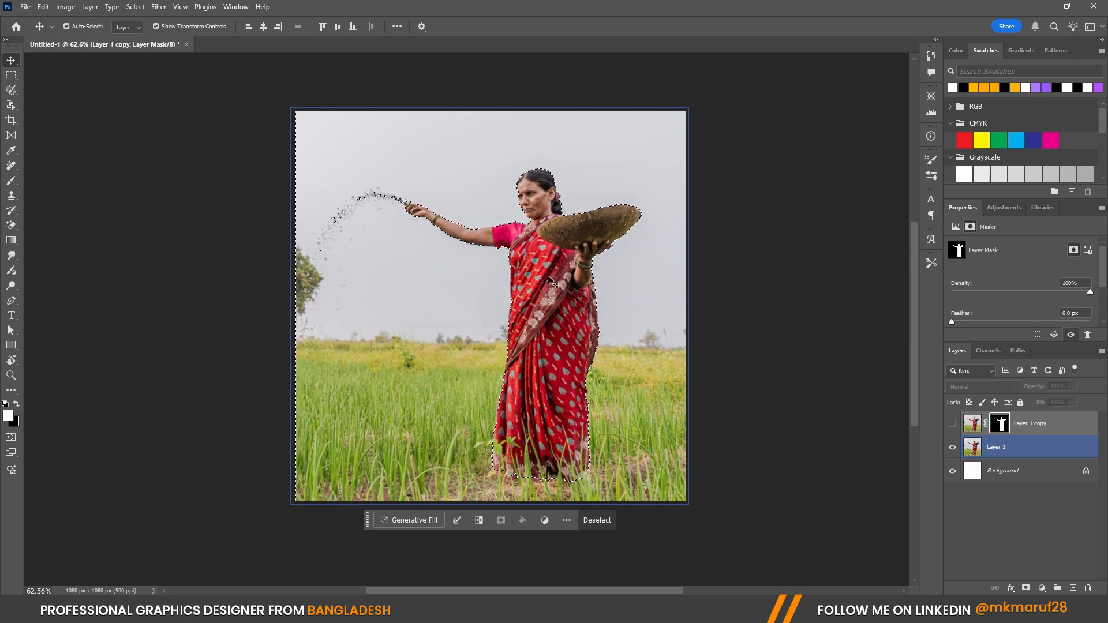
{"action": "left_click", "coordinate": [992, 447], "text": "ctrl"}
{"action": "left_click", "coordinate": [992, 448], "text": "ctrl"}
{"action": "left_click", "coordinate": [993, 447], "text": "ctrl"}
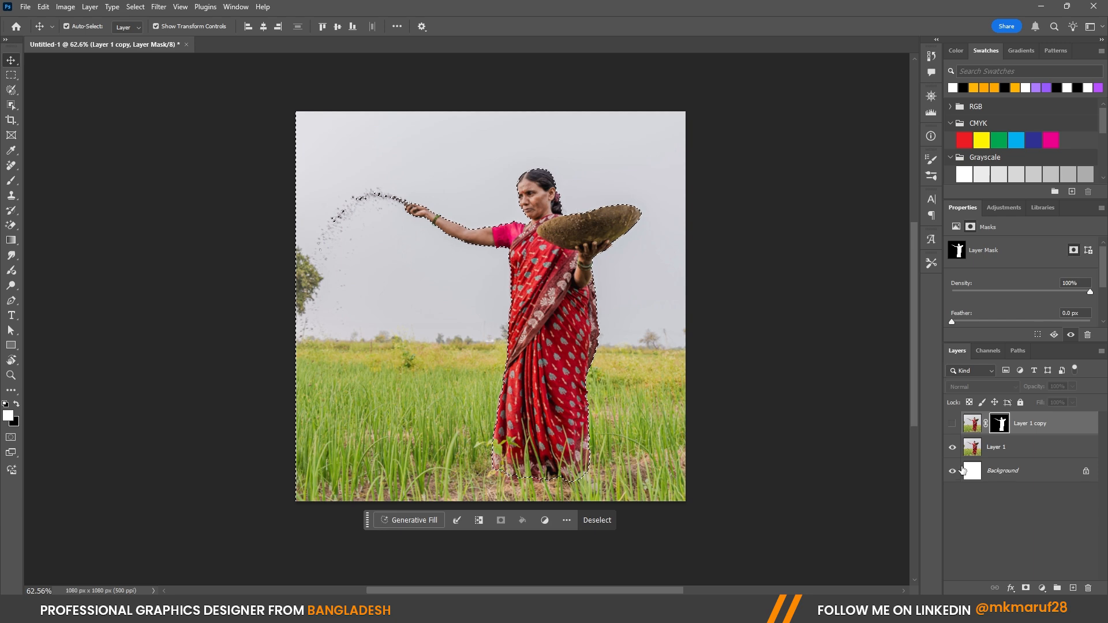
{"action": "left_click", "coordinate": [993, 448], "text": "ctrl"}
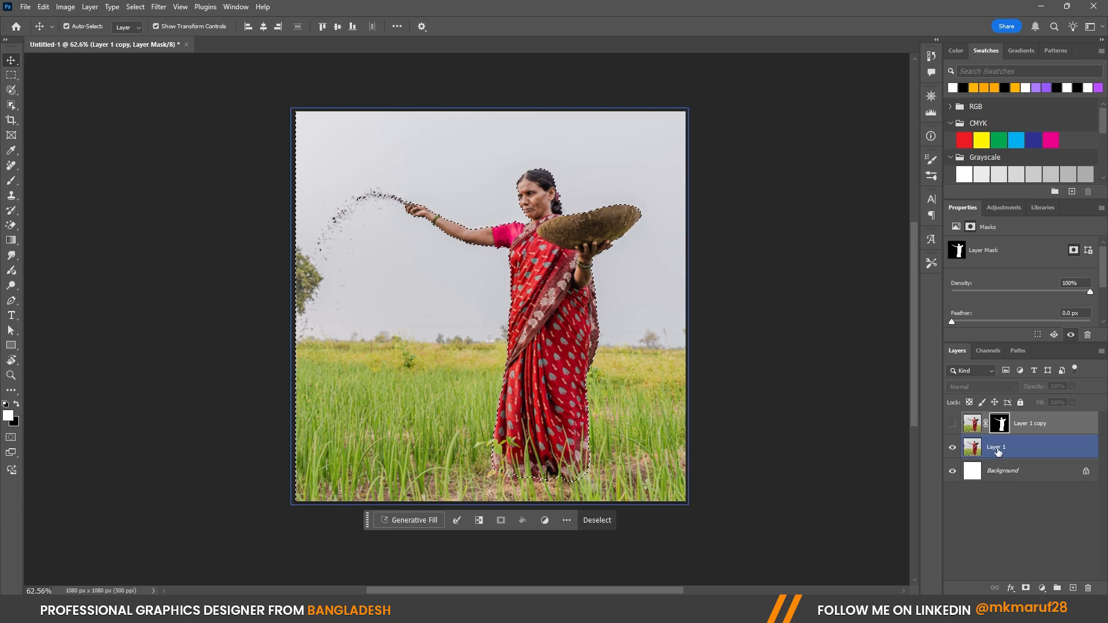
{"action": "left_click", "coordinate": [996, 449]}
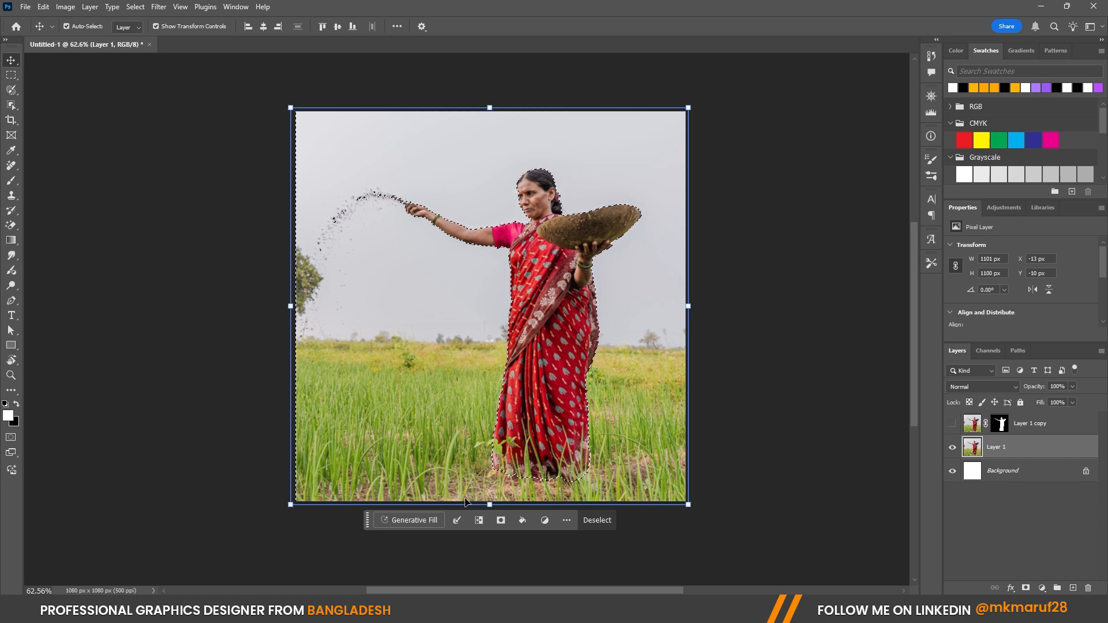
Step: Expand the selection around the woman and the seeds by 15 pixels
{"action": "left_click", "coordinate": [456, 520]}
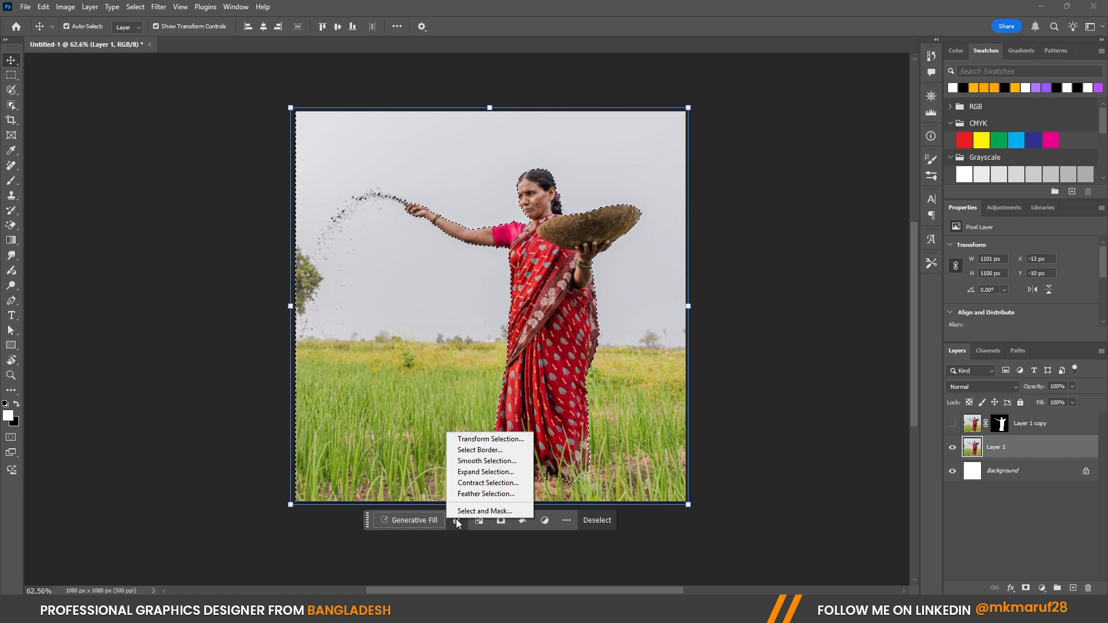
{"action": "left_click", "coordinate": [465, 474]}
{"action": "key", "text": "Down"}
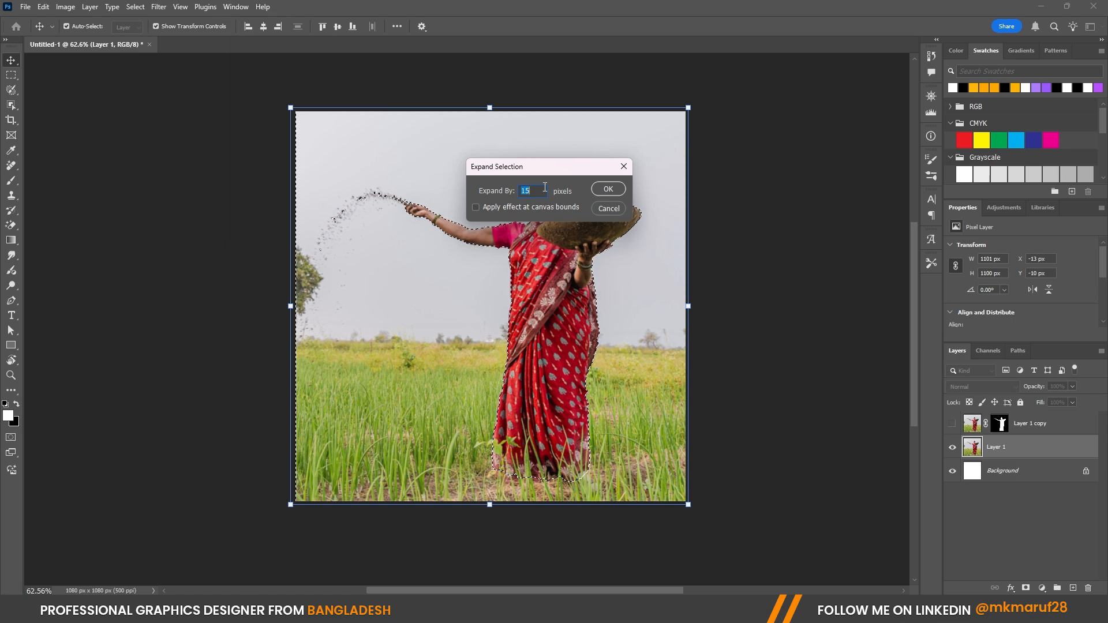
{"action": "left_click", "coordinate": [608, 190]}
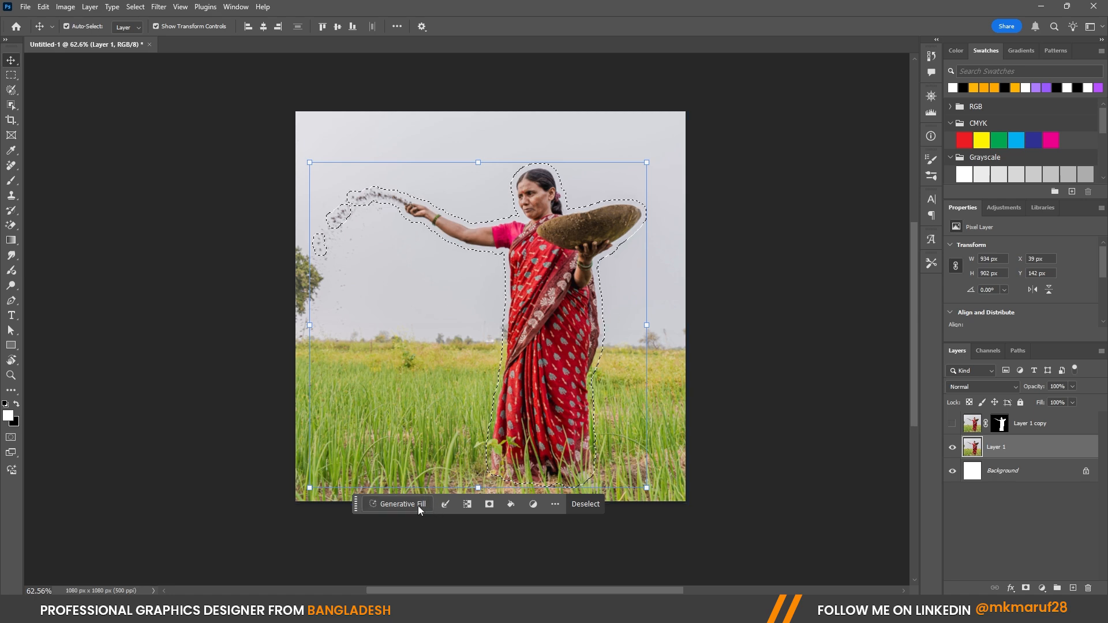
{"action": "left_click", "coordinate": [43, 7]}
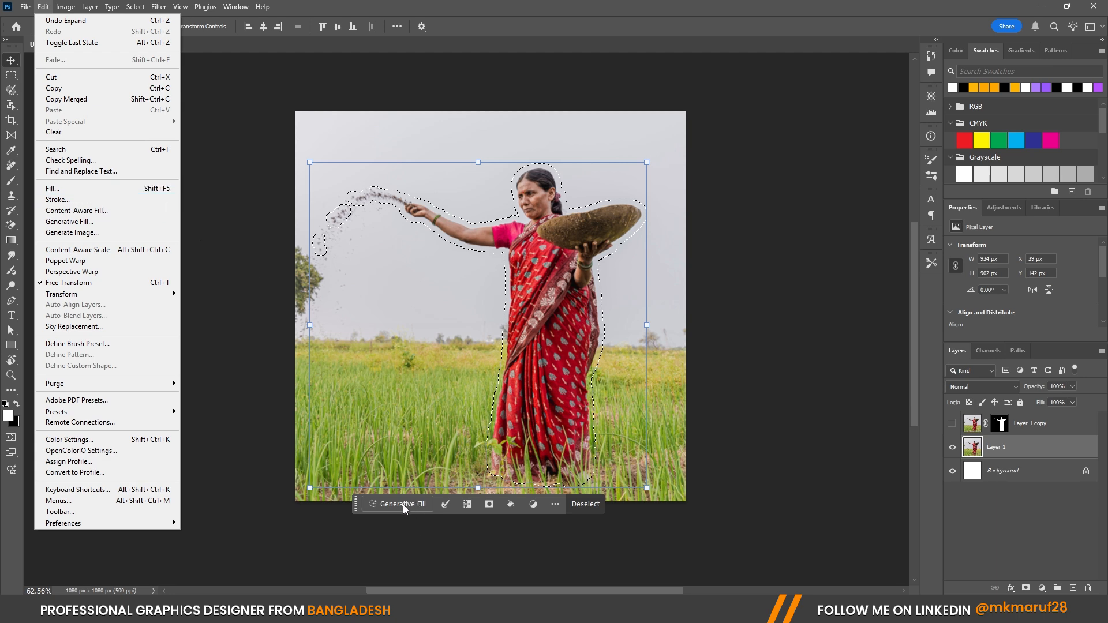
{"action": "left_click", "coordinate": [465, 504]}
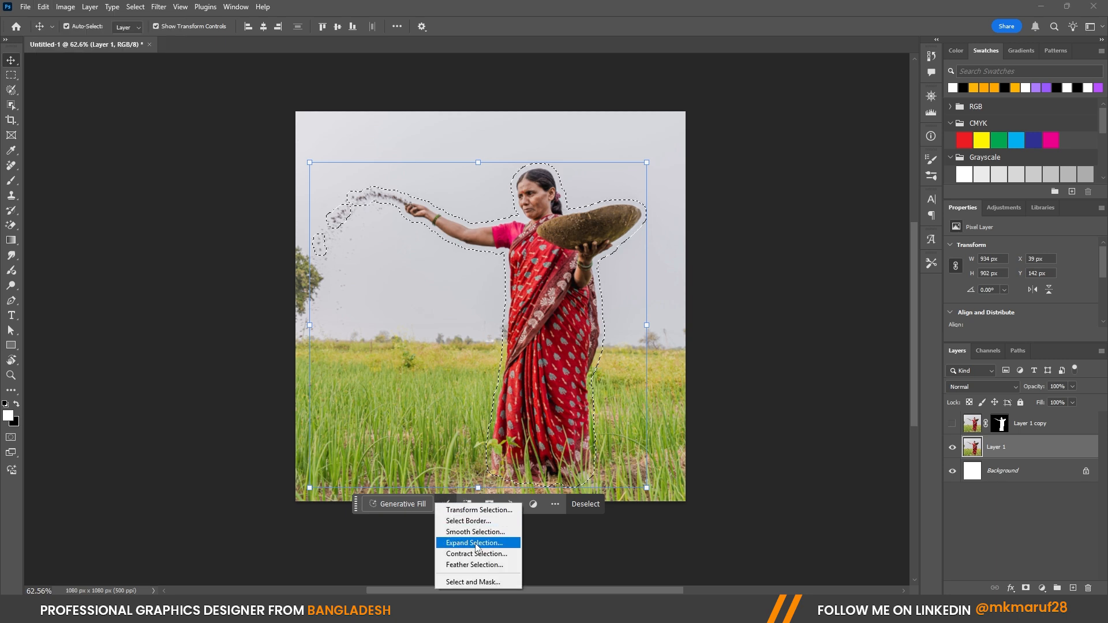
{"action": "left_click", "coordinate": [142, 7]}
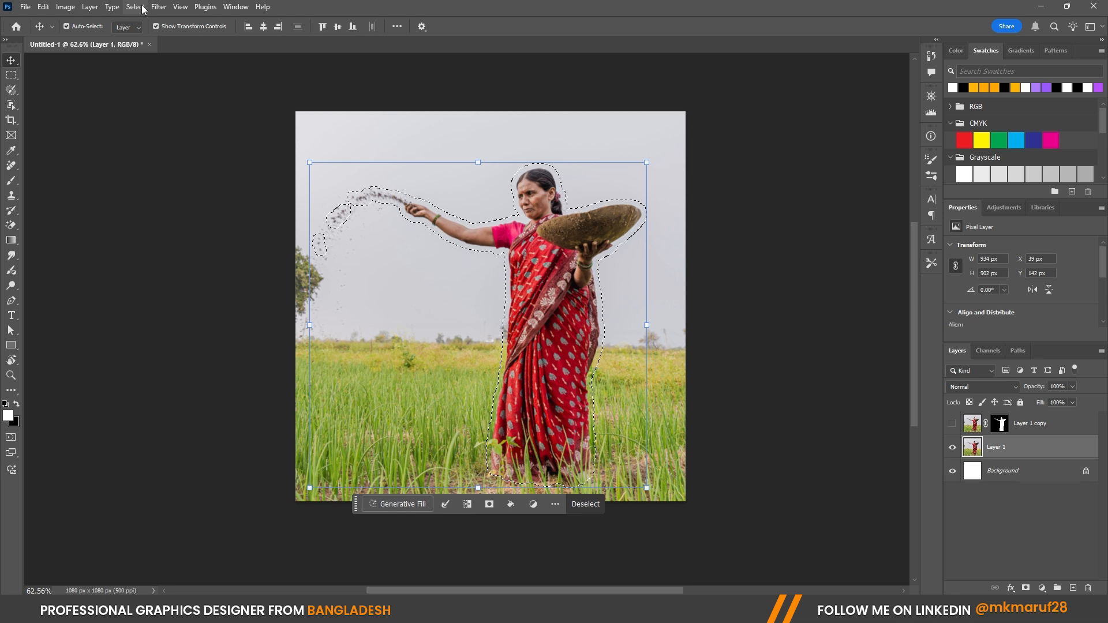
{"action": "left_click", "coordinate": [142, 7]}
{"action": "mouse_move", "coordinate": [165, 186]}
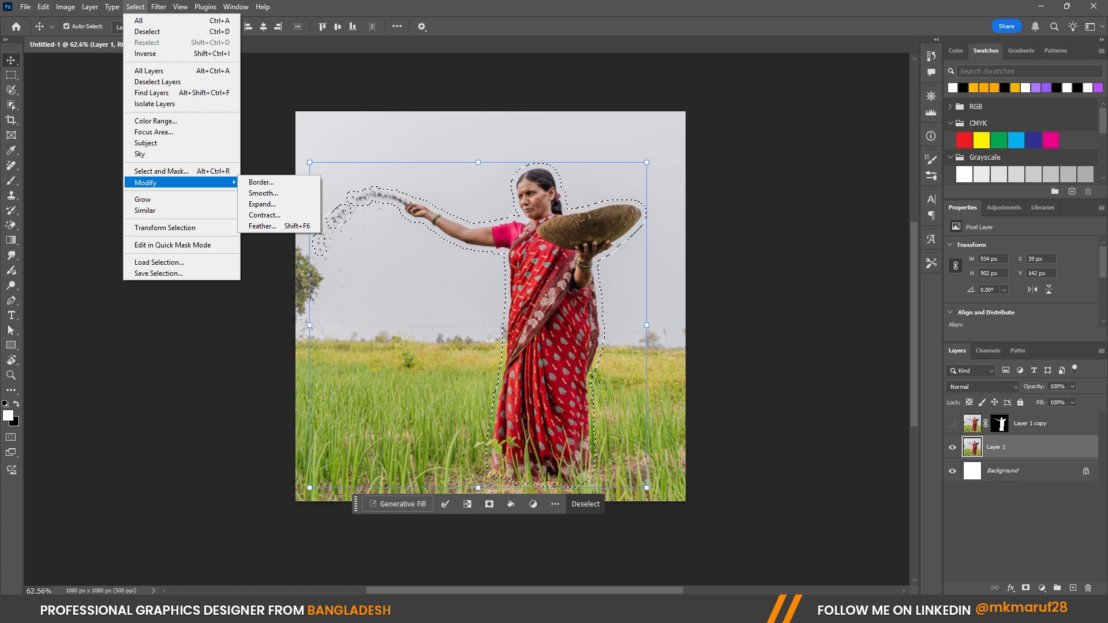
{"action": "key", "text": "ctrl+d"}
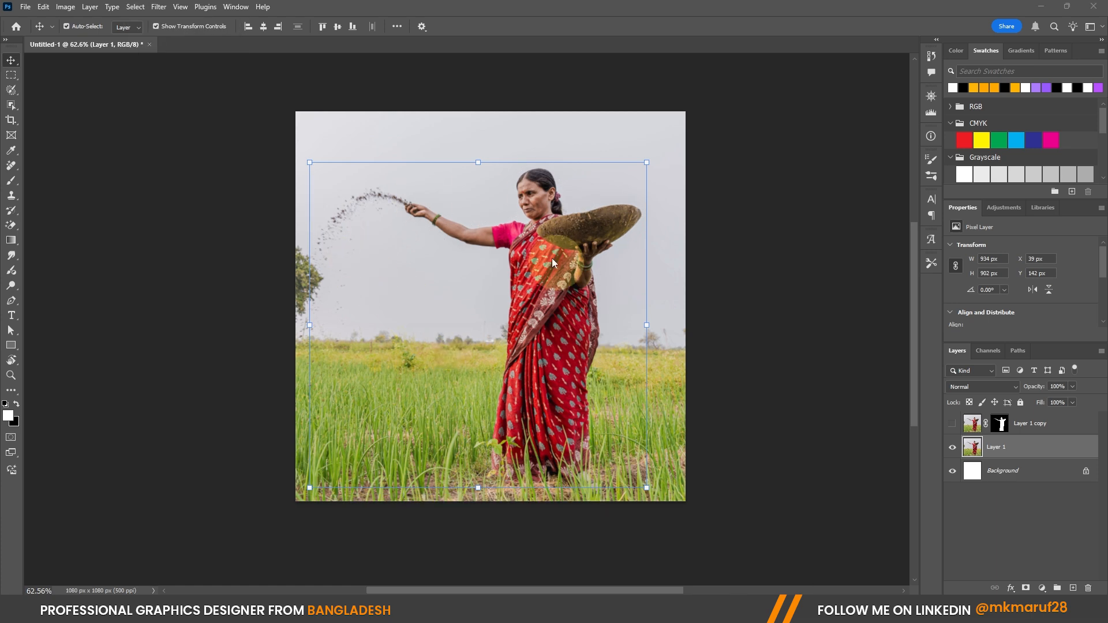
{"action": "scroll", "coordinate": [650, 213], "scroll_direction": "up", "scroll_amount": 1}
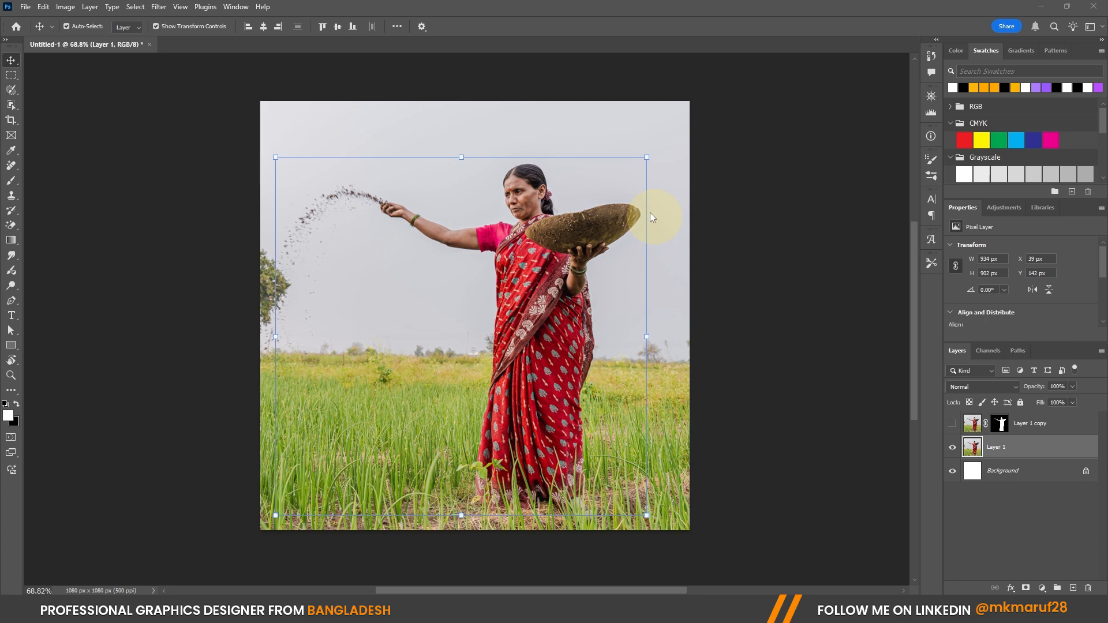
{"action": "scroll", "coordinate": [658, 262], "scroll_direction": "down", "scroll_amount": 1}
{"action": "scroll", "coordinate": [715, 323], "scroll_direction": "down", "scroll_amount": 4}
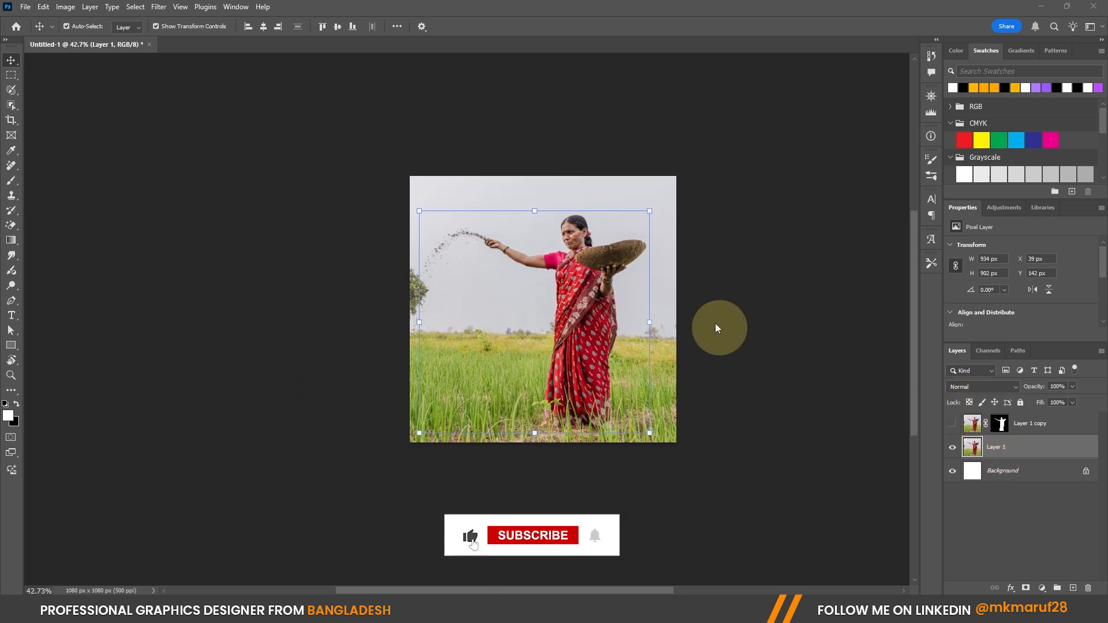
{"action": "scroll", "coordinate": [675, 320], "scroll_direction": "up", "scroll_amount": 3}
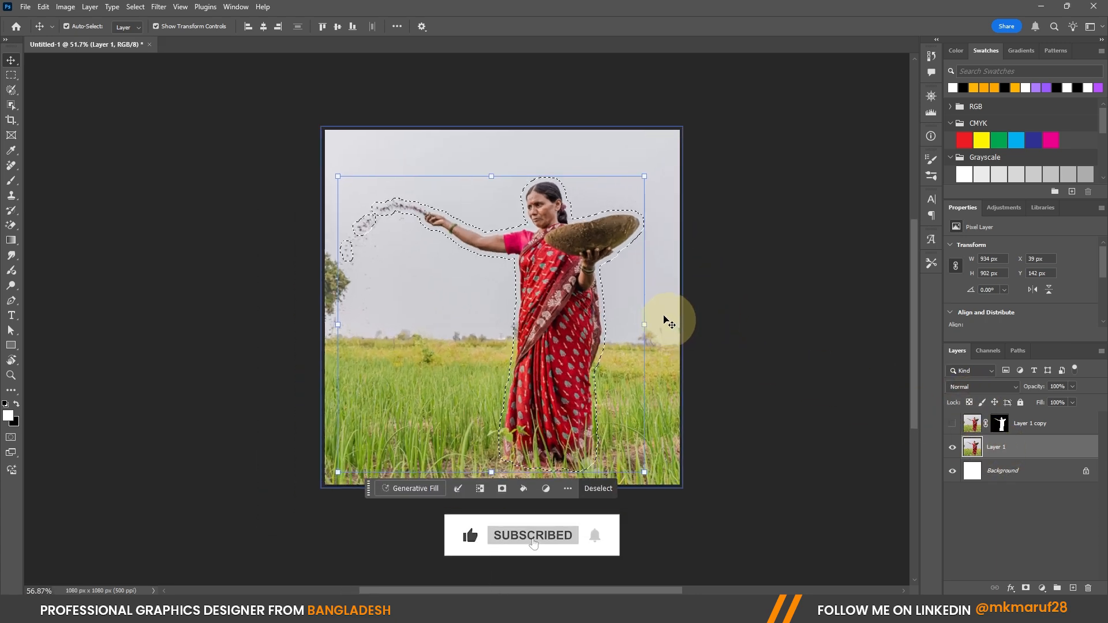
Step: Replace the selected woman and seeds on Layer 1 using Generative Fill with an empty prompt
{"action": "left_click", "coordinate": [411, 488]}
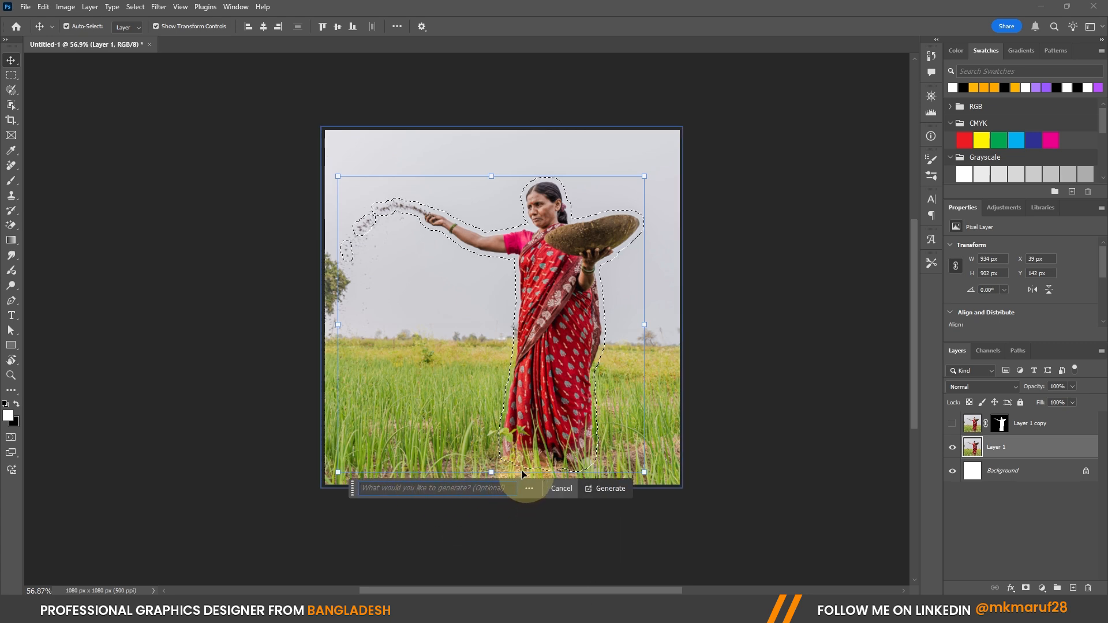
{"action": "left_click", "coordinate": [597, 487]}
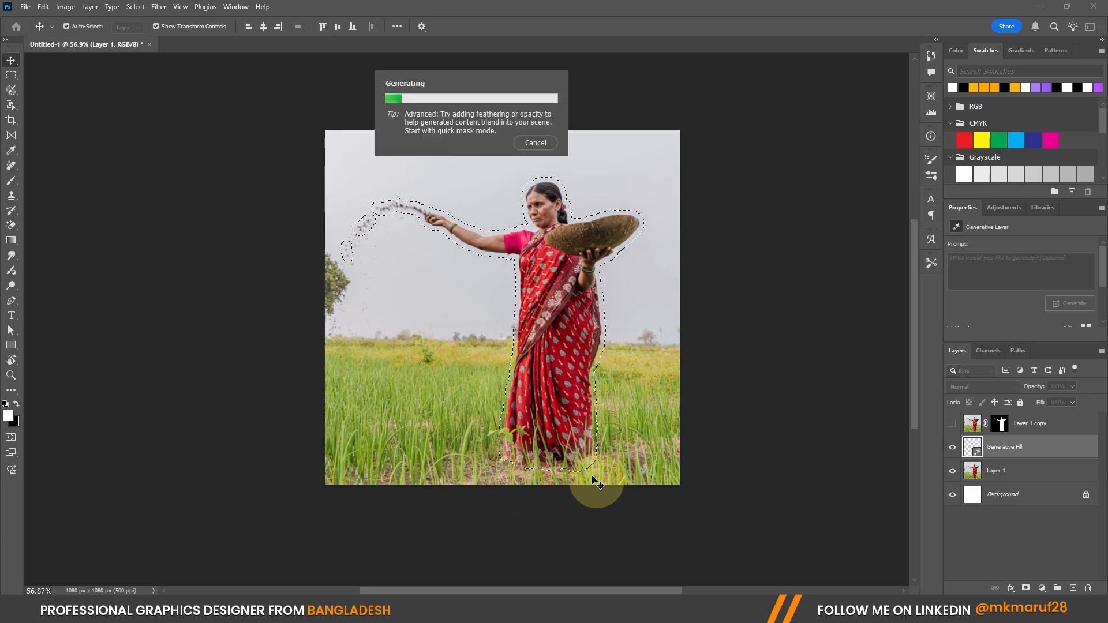
{"action": "left_click", "coordinate": [405, 353]}
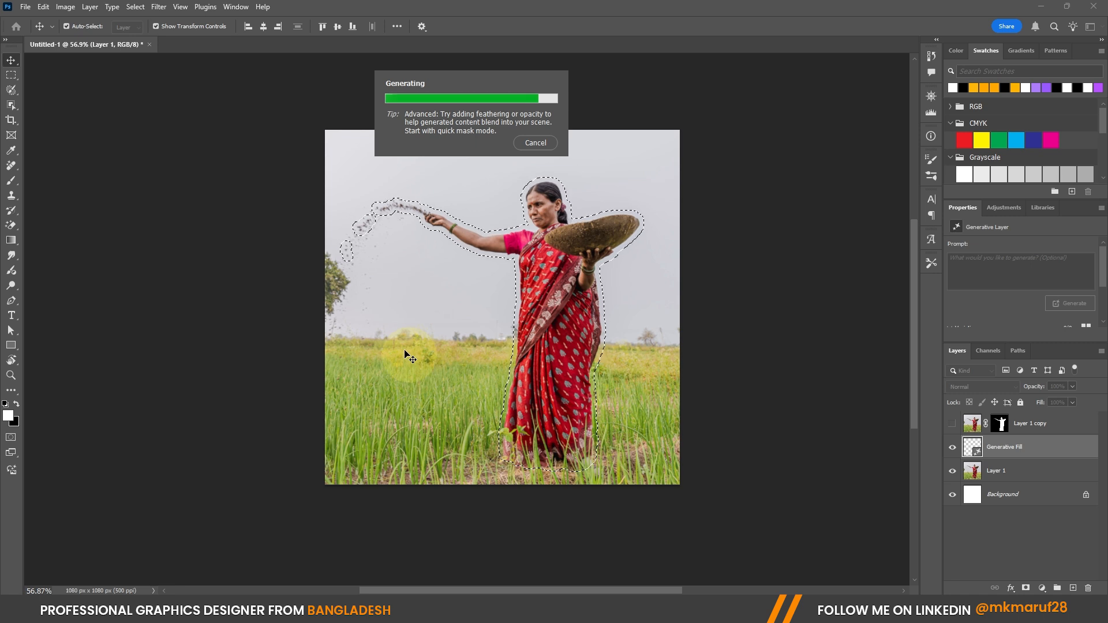
{"action": "left_click", "coordinate": [419, 312]}
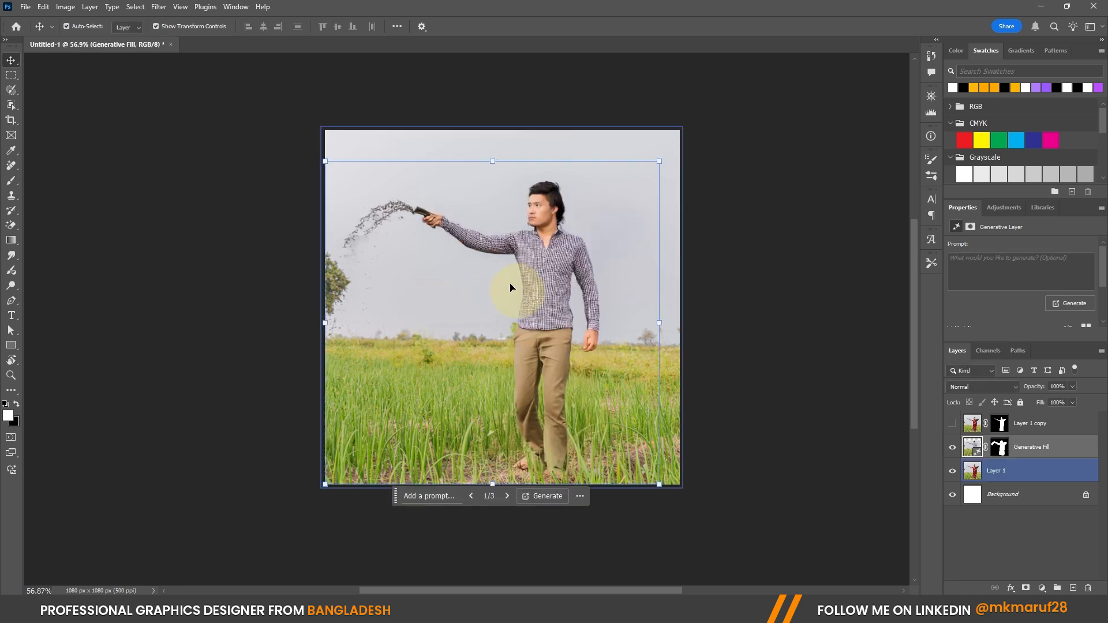
Step: Compare the generated variations and keep variation 2 of 3, which shows the empty field and sky
{"action": "left_click", "coordinate": [502, 494]}
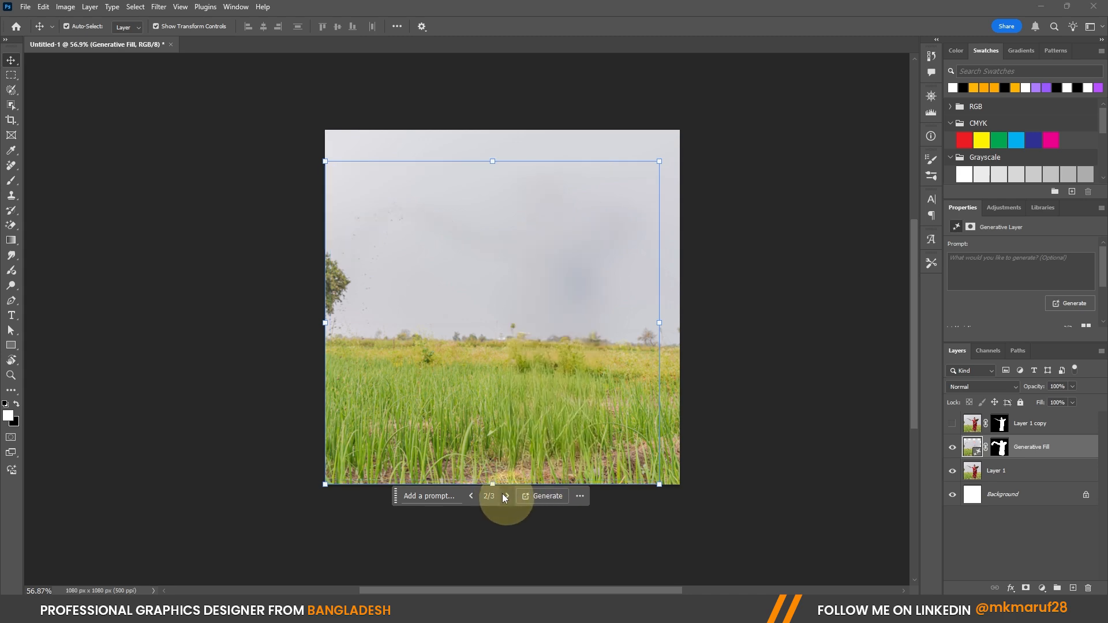
{"action": "left_click", "coordinate": [525, 318]}
{"action": "scroll", "coordinate": [385, 239], "scroll_direction": "up", "scroll_amount": 4}
{"action": "scroll", "coordinate": [341, 195], "scroll_direction": "down", "scroll_amount": 4}
{"action": "left_click", "coordinate": [504, 506]}
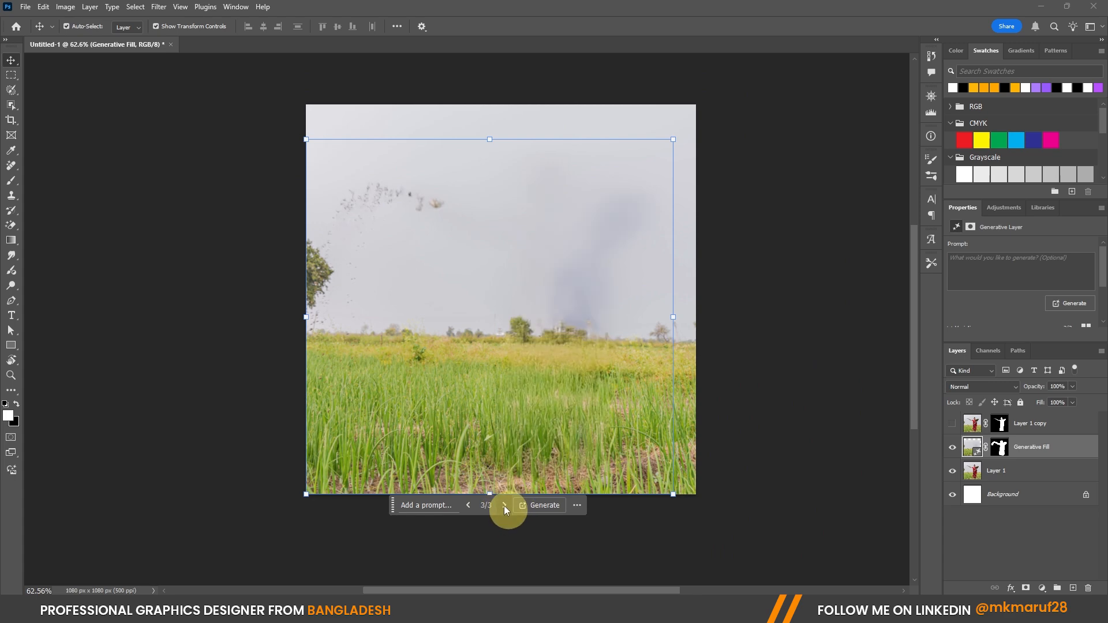
{"action": "left_click", "coordinate": [467, 504]}
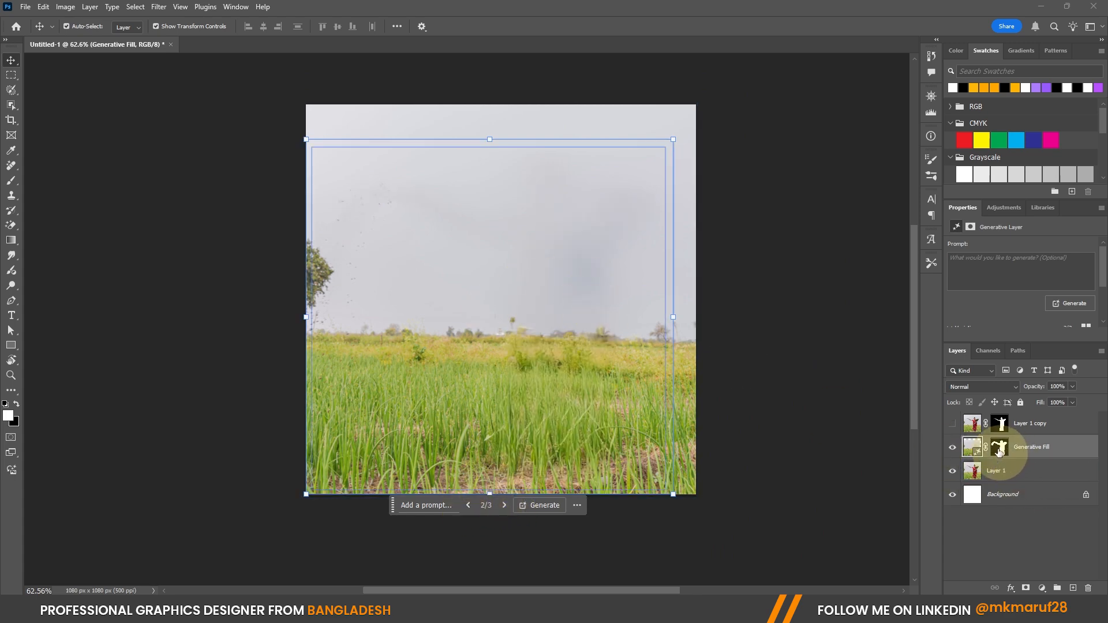
Step: Merge the Generative Fill layer with Layer 1 and make Layer 1 copy visible again
{"action": "left_click", "coordinate": [1019, 472], "text": "shift"}
{"action": "key", "text": "ctrl"}
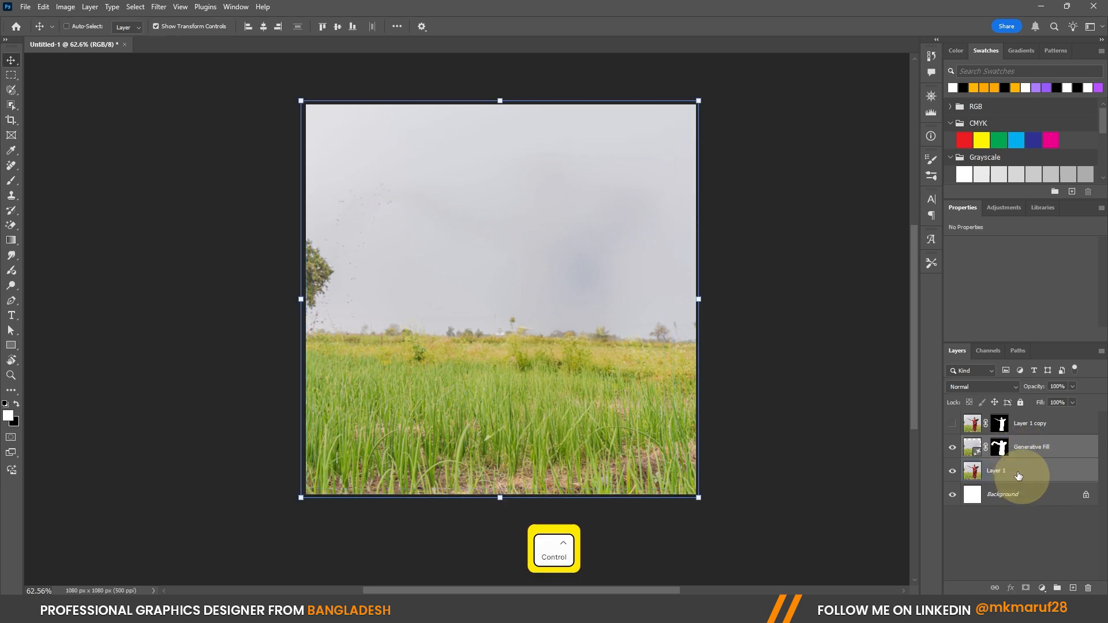
{"action": "key", "text": "ctrl+e"}
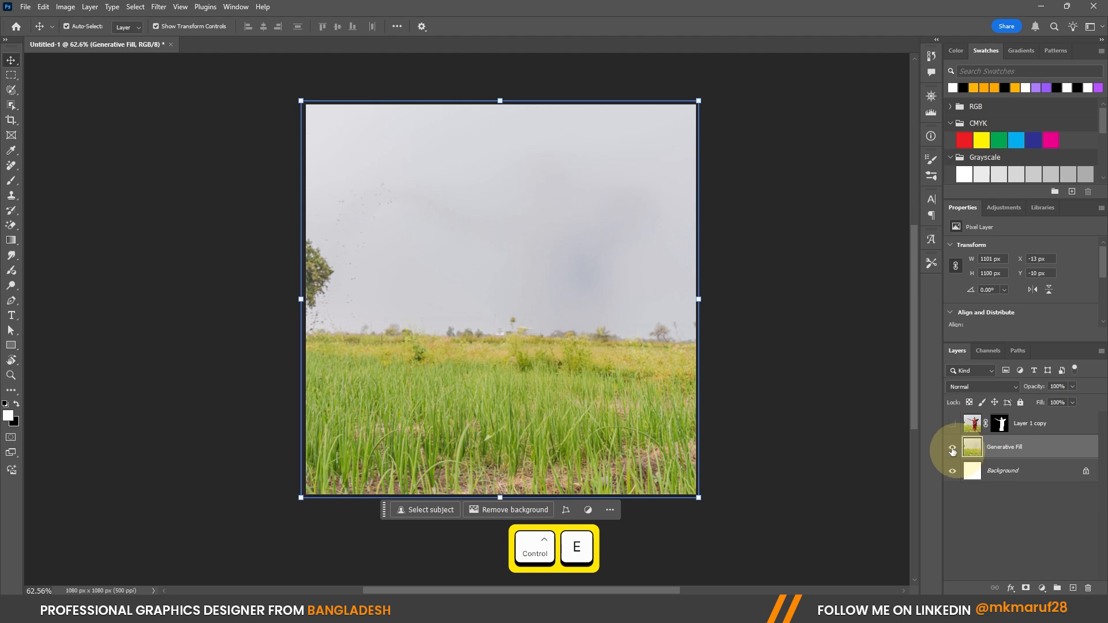
{"action": "left_click", "coordinate": [952, 425]}
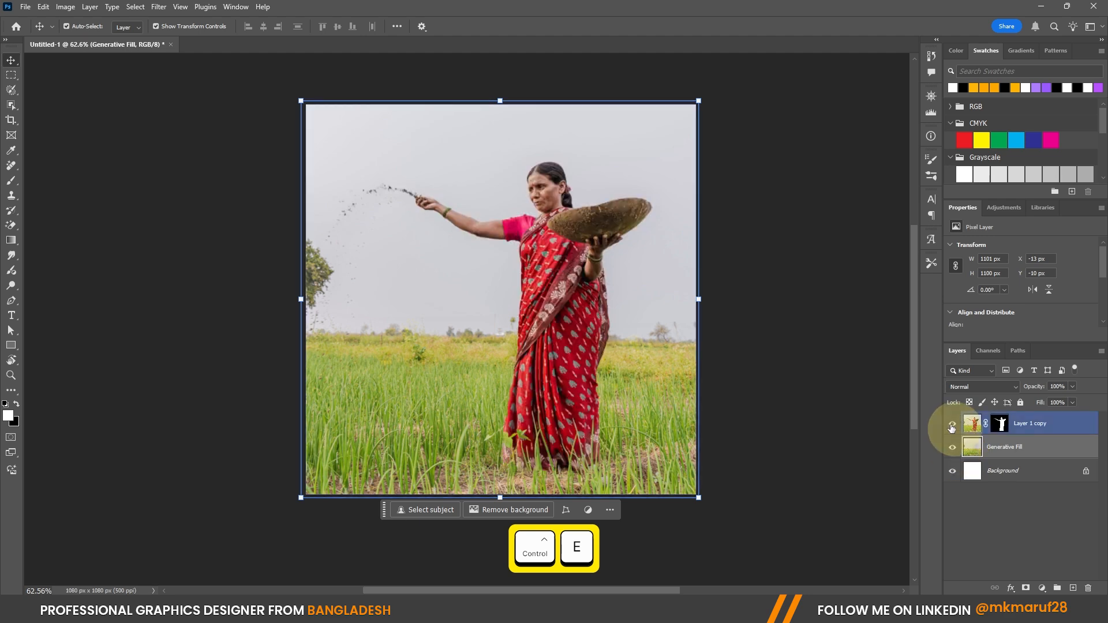
{"action": "left_click", "coordinate": [952, 425]}
{"action": "left_click", "coordinate": [952, 425]}
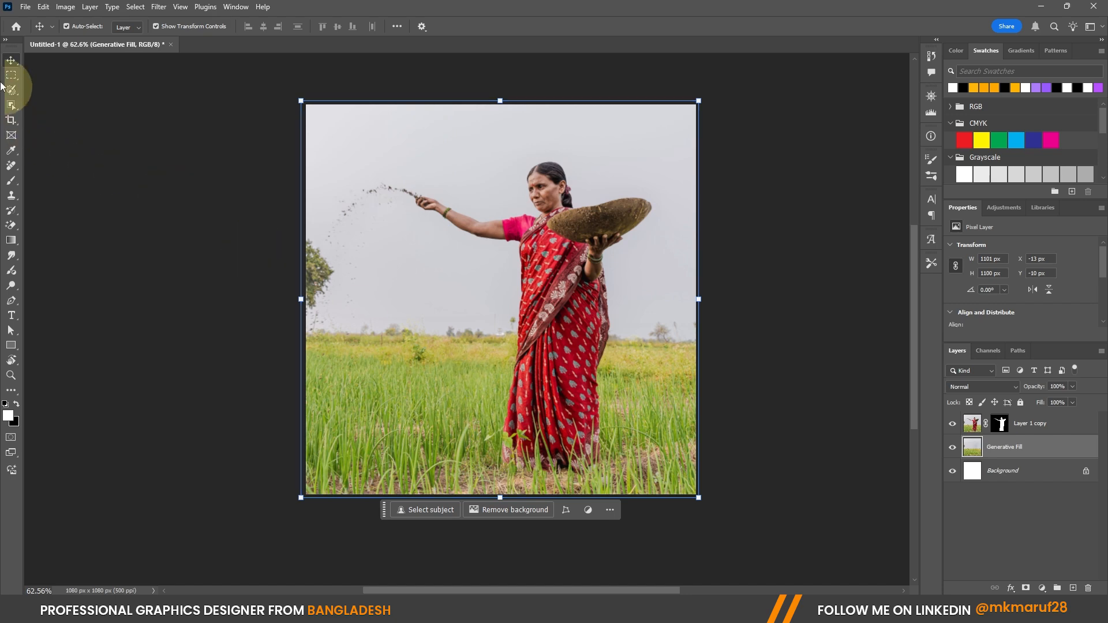
Step: Try the Blur filter on the merged Generative Fill background layer
{"action": "left_click", "coordinate": [104, 198]}
{"action": "scroll", "coordinate": [520, 214], "scroll_direction": "up", "scroll_amount": 2}
{"action": "left_click", "coordinate": [986, 447]}
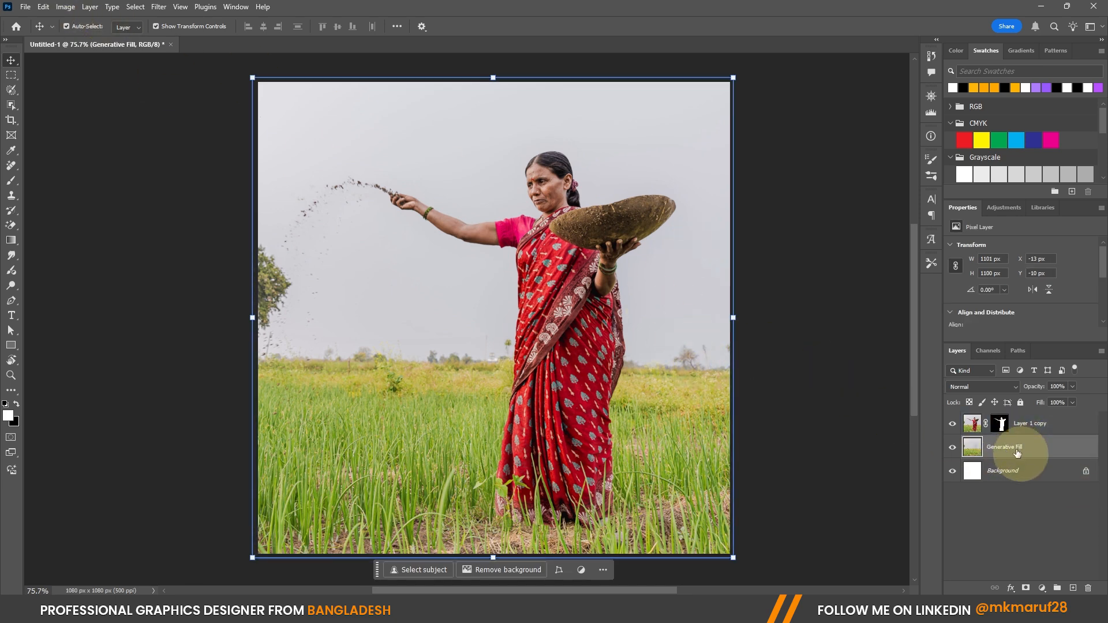
{"action": "left_click", "coordinate": [159, 7]}
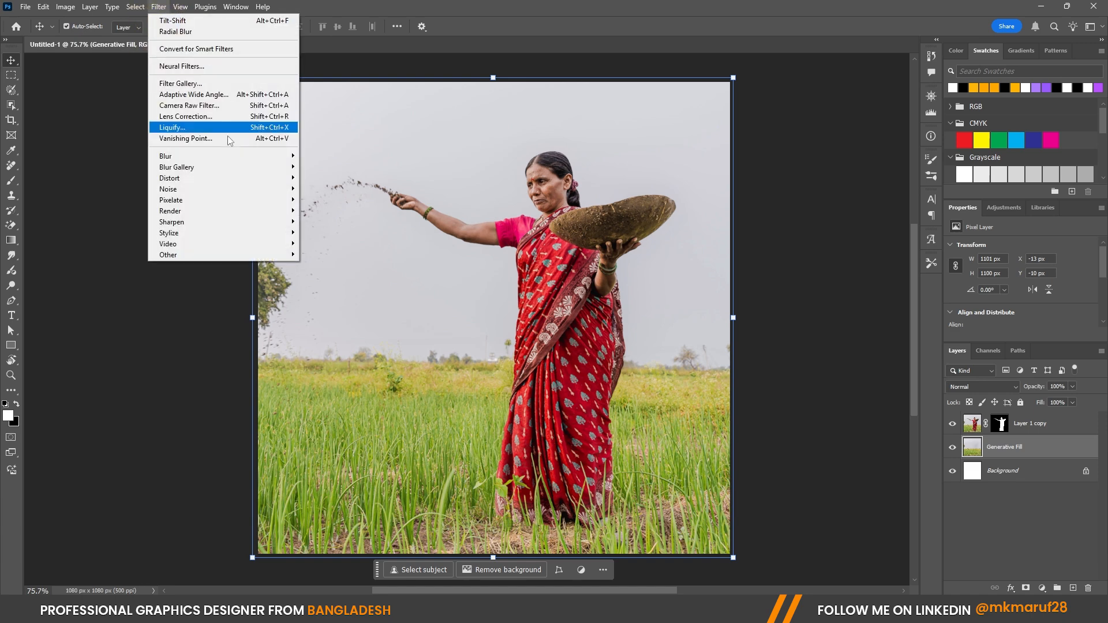
{"action": "mouse_move", "coordinate": [275, 161]}
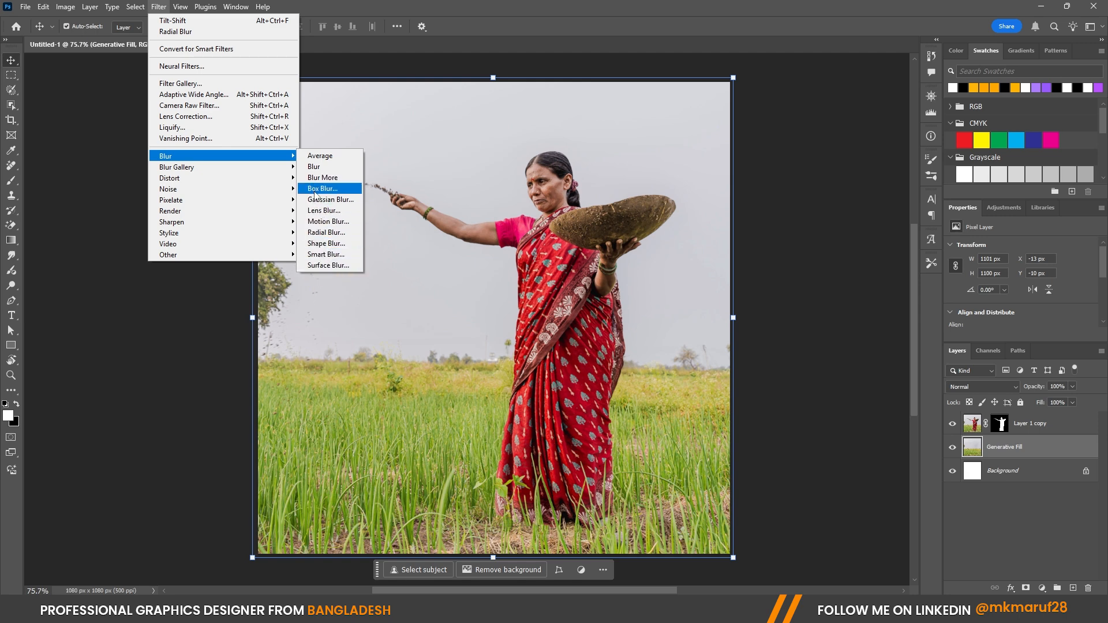
{"action": "left_click", "coordinate": [166, 168]}
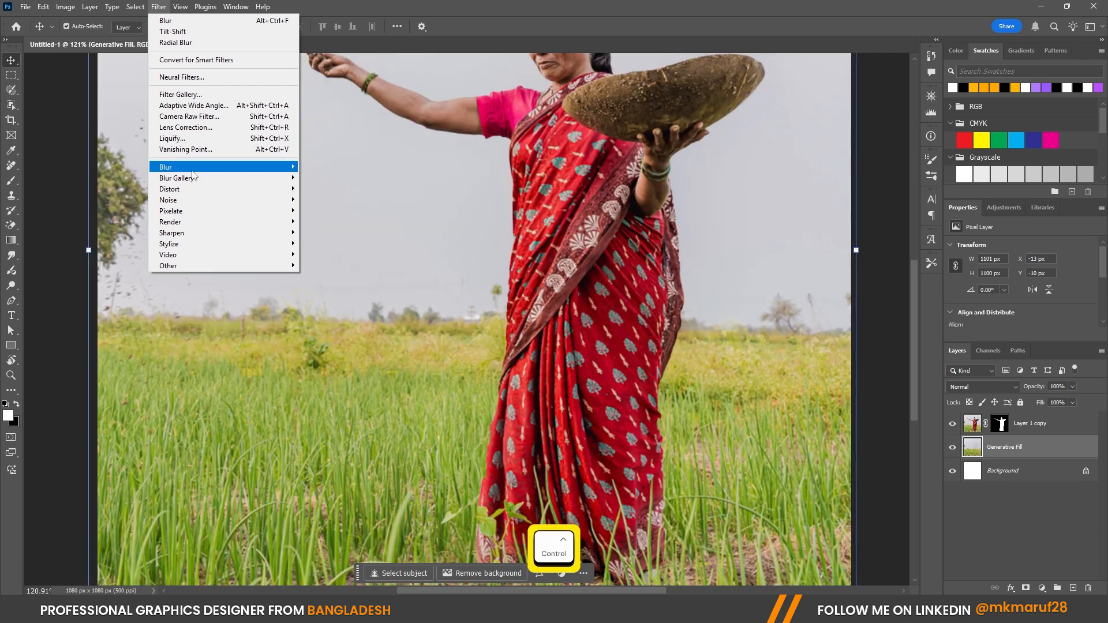
Step: Try the Blur More filter on the Generative Fill layer, inspect the background and undo the filter
{"action": "mouse_move", "coordinate": [197, 167]}
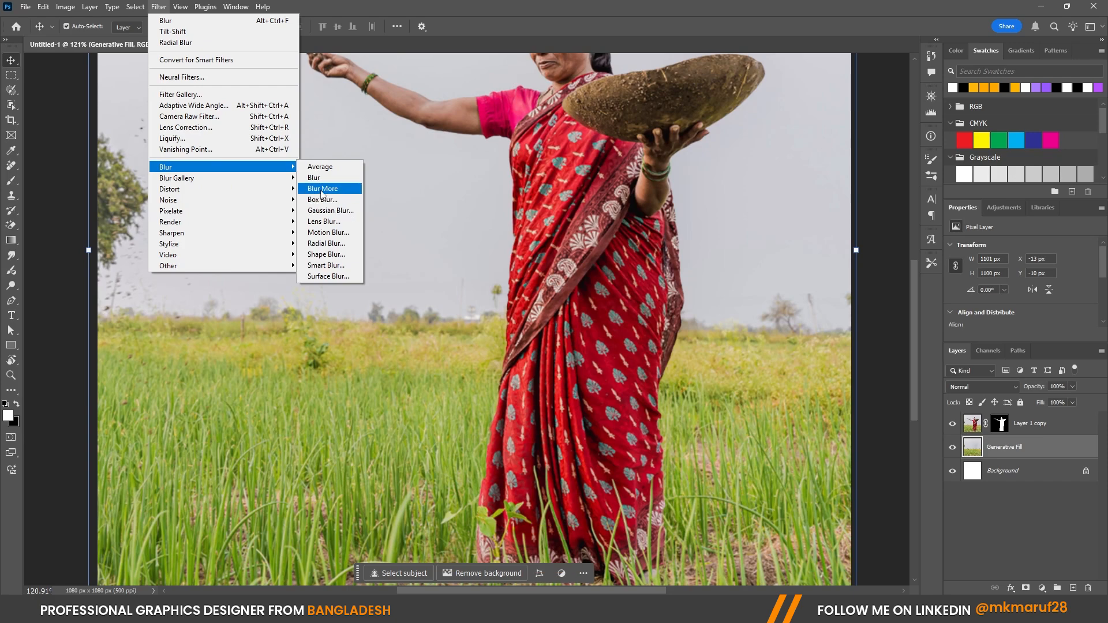
{"action": "left_click", "coordinate": [321, 190]}
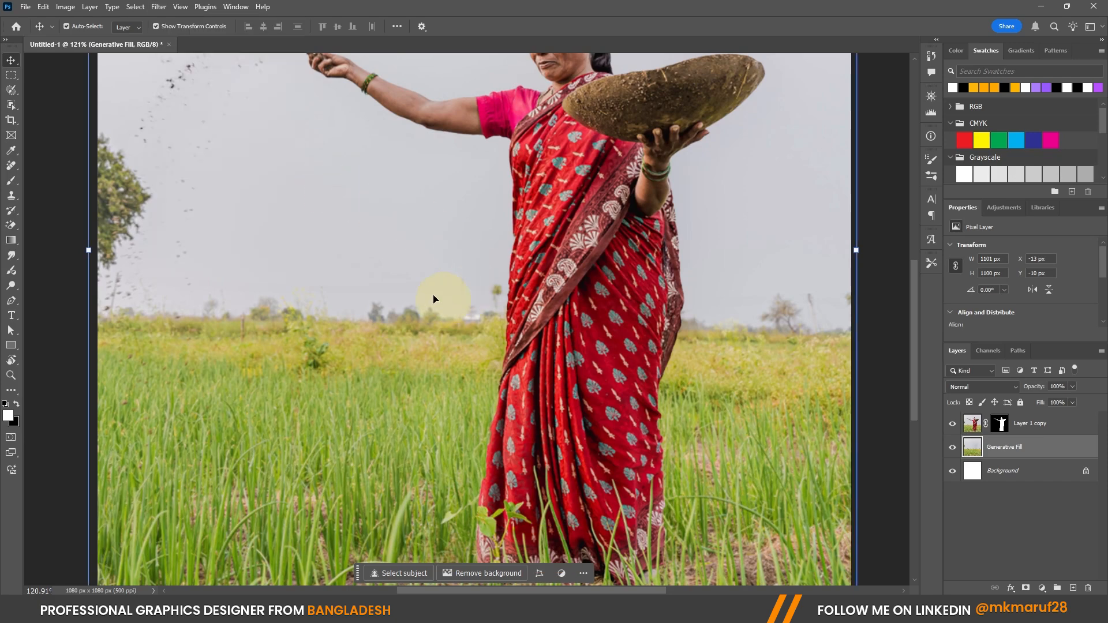
{"action": "scroll", "coordinate": [381, 269], "scroll_direction": "down", "scroll_amount": 3}
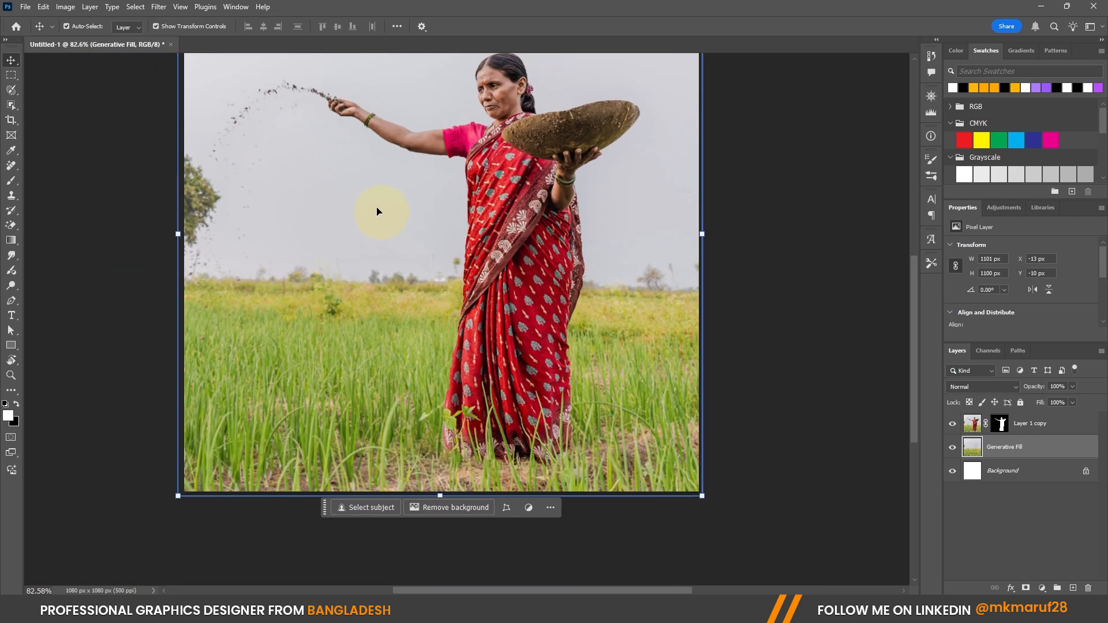
{"action": "scroll", "coordinate": [329, 230], "scroll_direction": "up", "scroll_amount": 2}
{"action": "key", "text": "ctrl+z"}
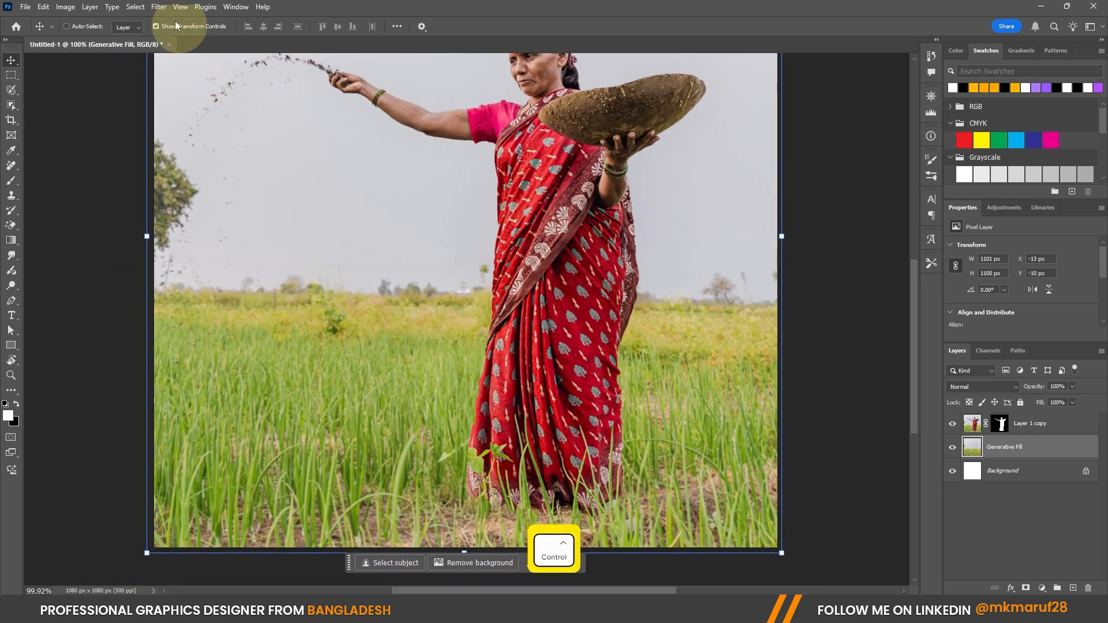
Step: Preview a Gaussian Blur with a 10-pixel radius on the Generative Fill layer, zooming the filter preview out to 19%
{"action": "left_click", "coordinate": [159, 7]}
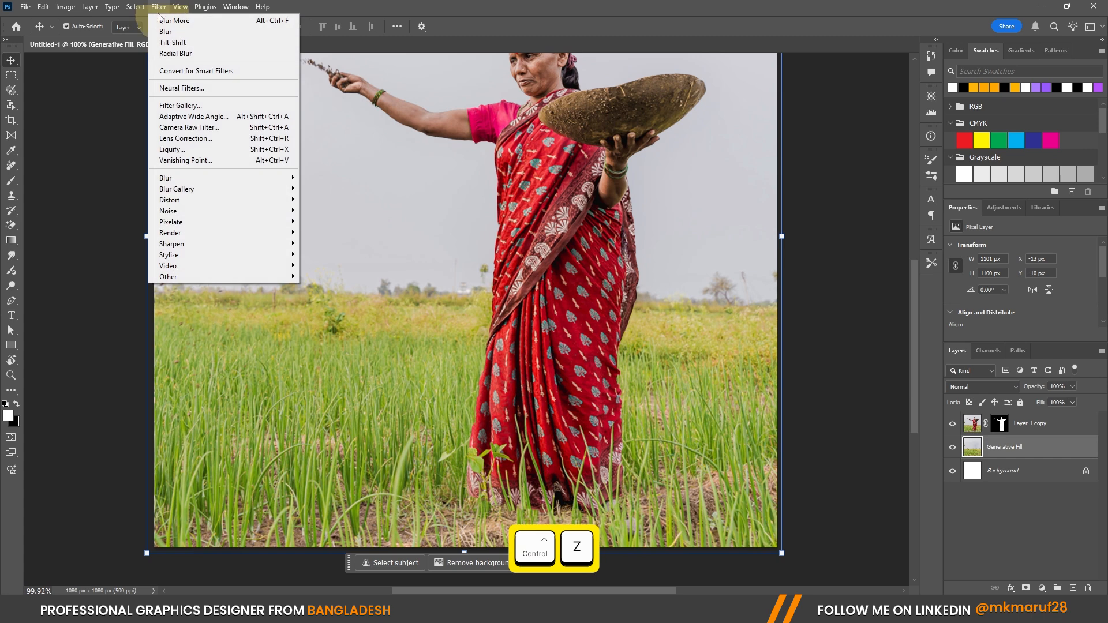
{"action": "mouse_move", "coordinate": [192, 181]}
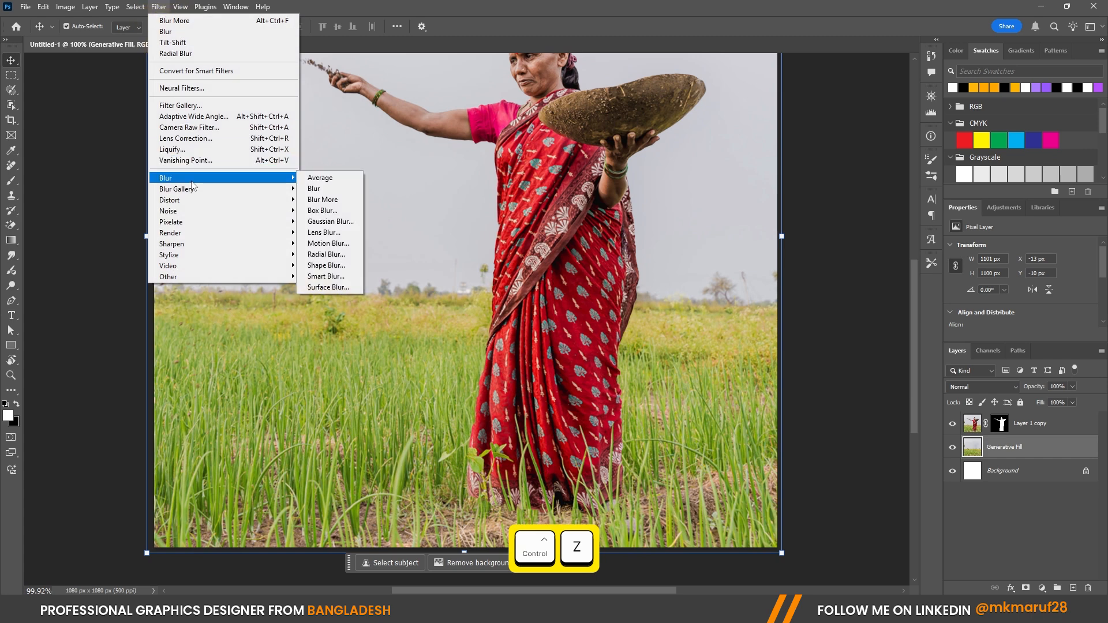
{"action": "left_click", "coordinate": [337, 225]}
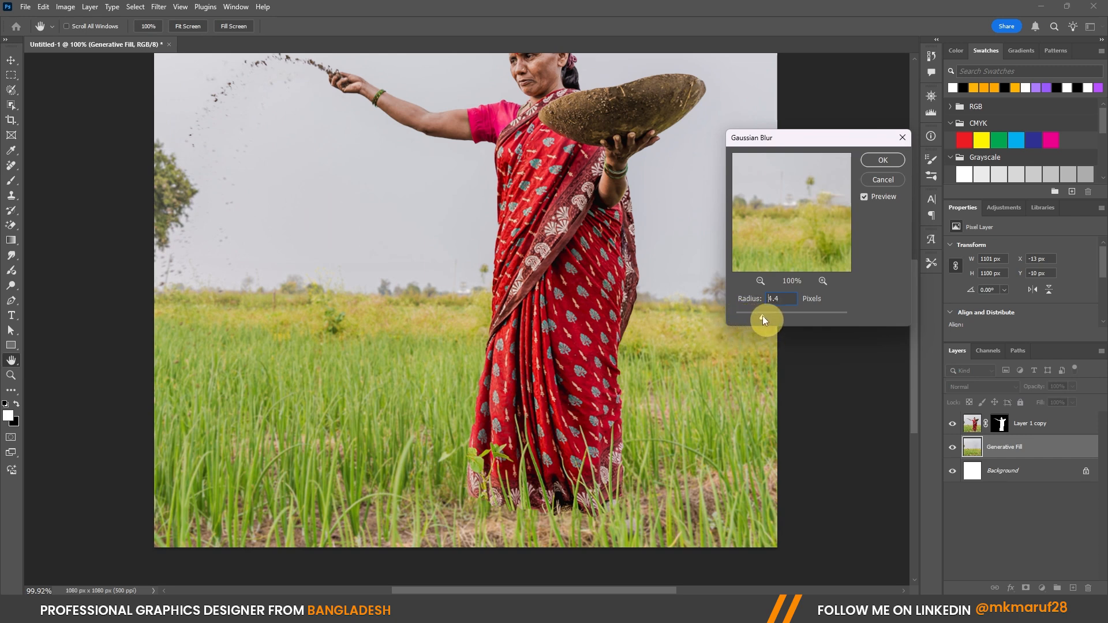
{"action": "left_click_drag", "start_coordinate": [778, 317], "coordinate": [782, 316]}
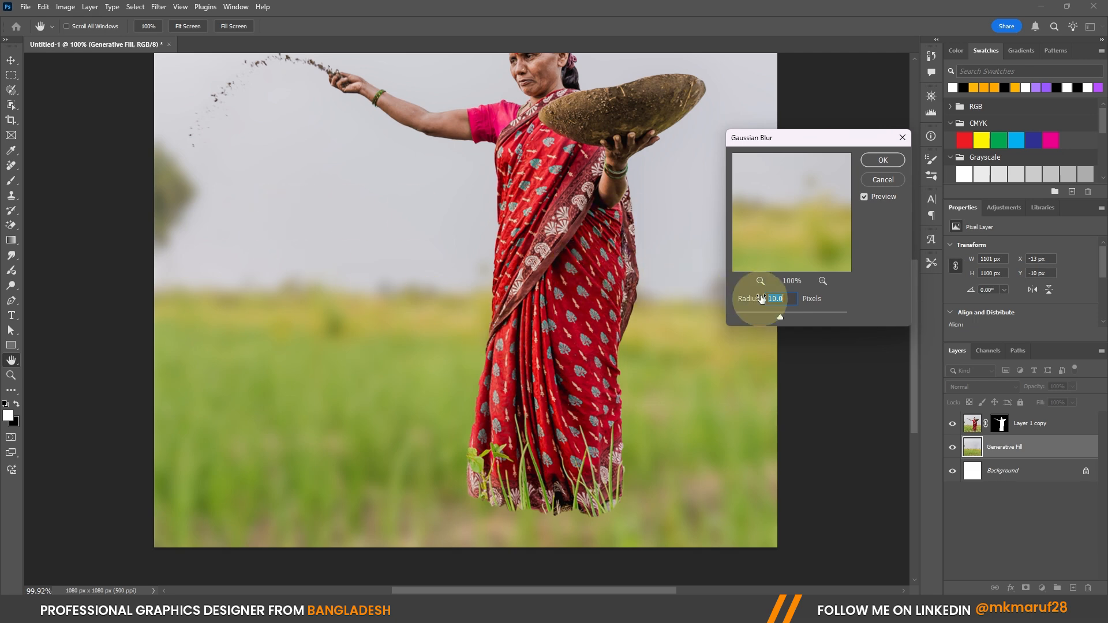
{"action": "left_click", "coordinate": [757, 281]}
{"action": "left_click", "coordinate": [757, 281]}
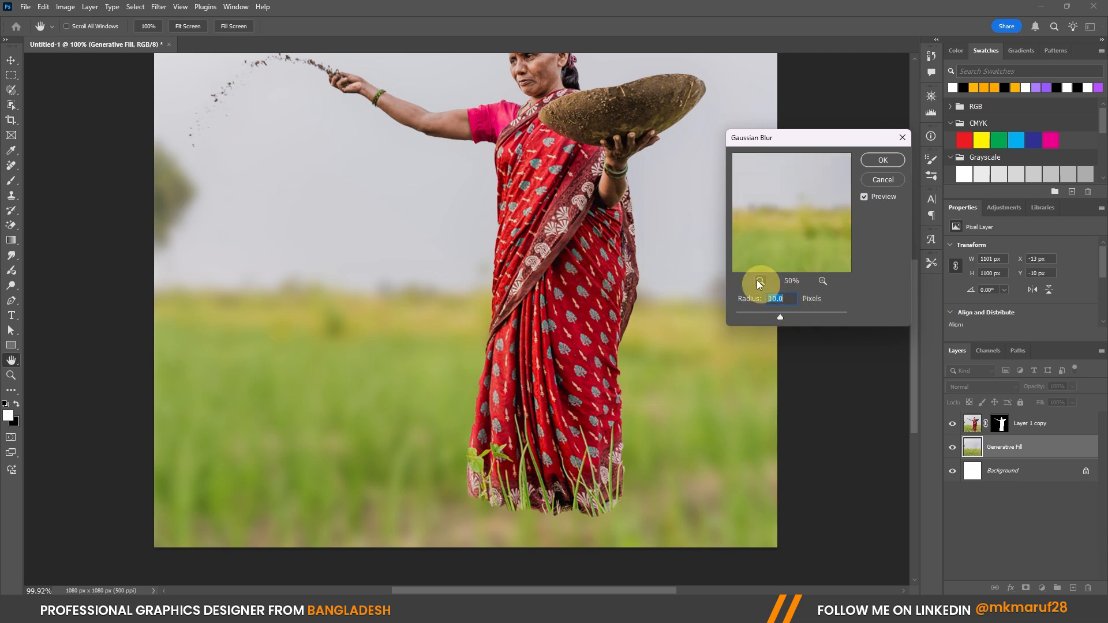
{"action": "left_click", "coordinate": [758, 281]}
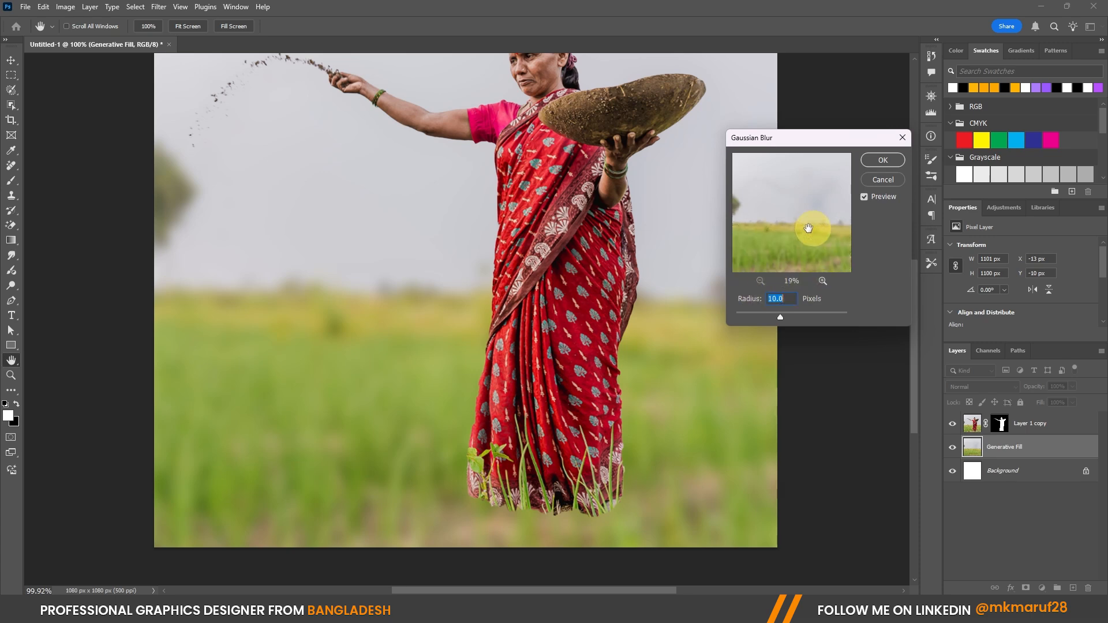
Step: Compare Gaussian Blur radii of about 1.5, 3.2 and 5.8 pixels on the background, and cancel the filter
{"action": "left_click_drag", "start_coordinate": [779, 314], "coordinate": [762, 314]}
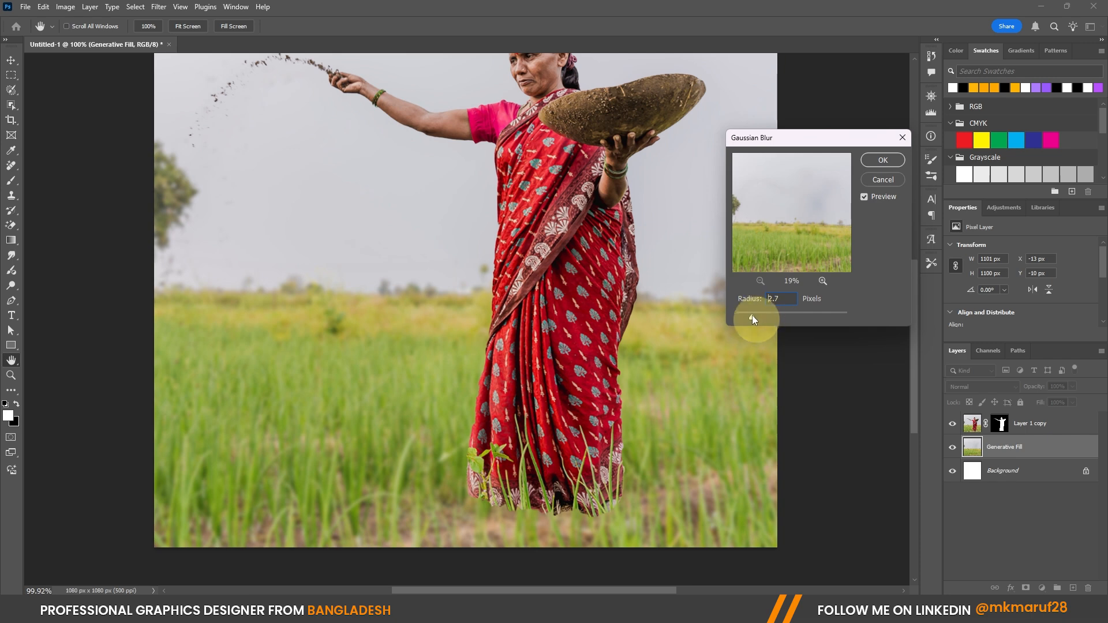
{"action": "left_click_drag", "start_coordinate": [745, 318], "coordinate": [743, 318]}
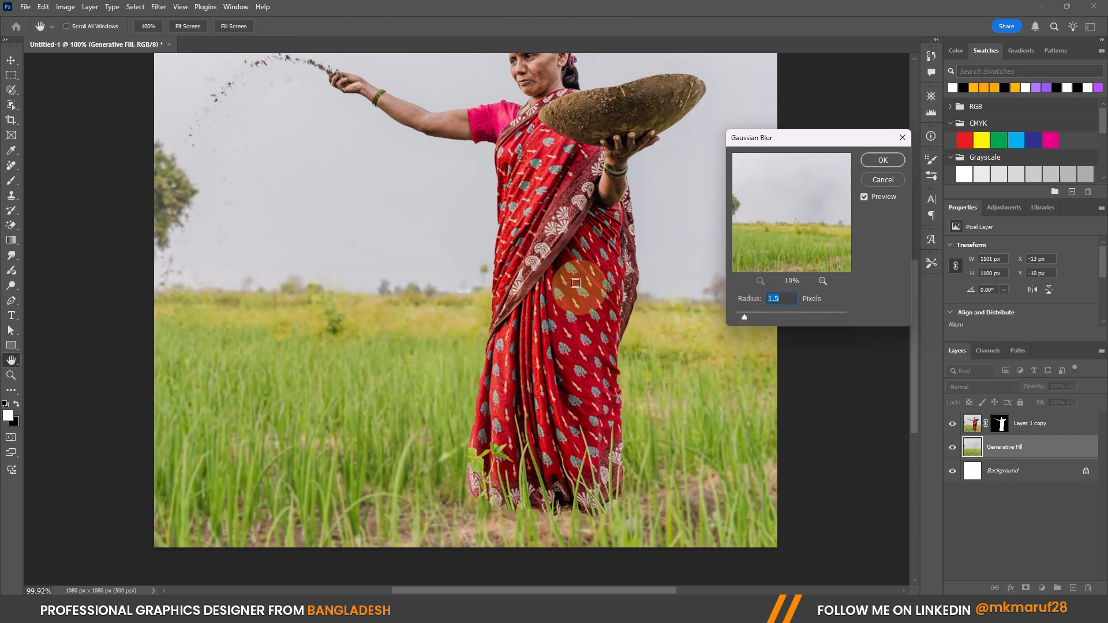
{"action": "left_click", "coordinate": [755, 314]}
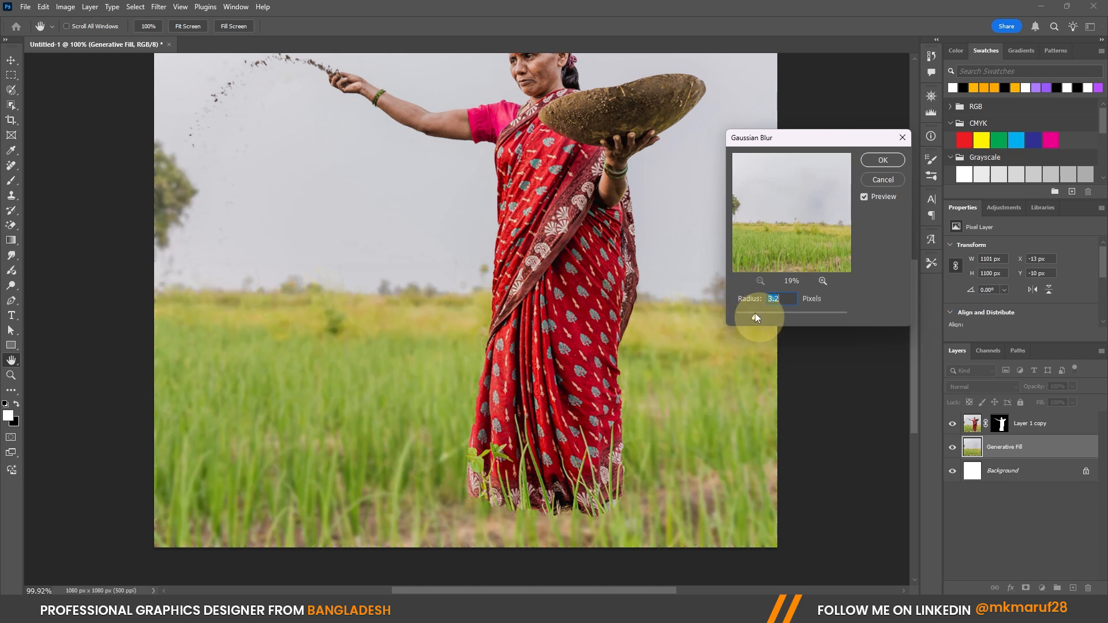
{"action": "left_click_drag", "start_coordinate": [765, 317], "coordinate": [768, 316]}
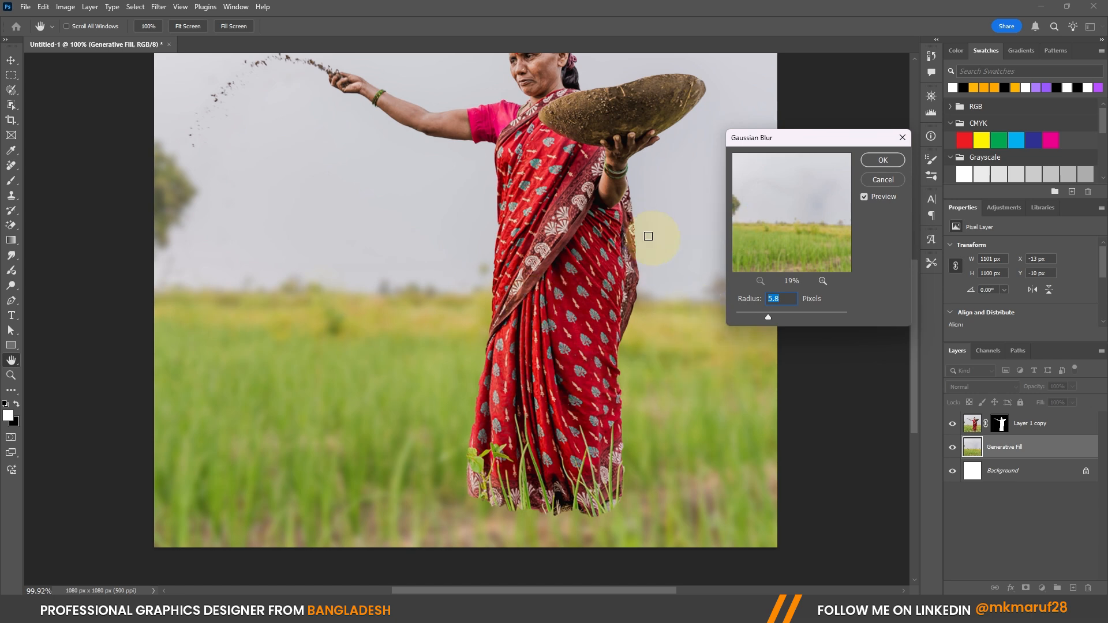
{"action": "left_click_drag", "start_coordinate": [767, 317], "coordinate": [797, 317]}
{"action": "left_click", "coordinate": [886, 179]}
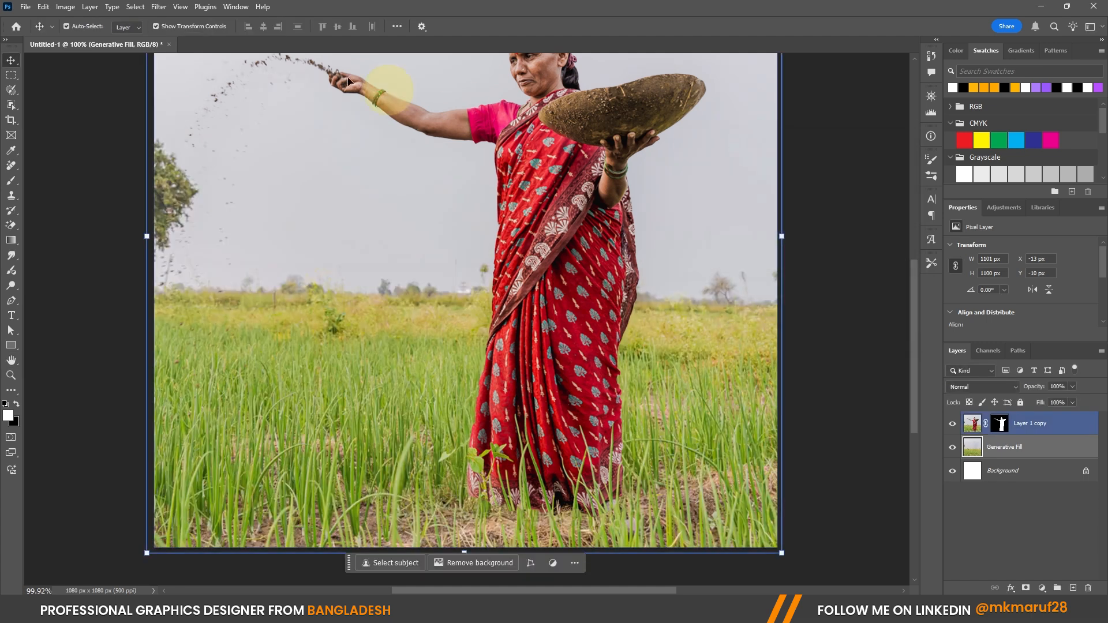
Step: Try a Lens Blur on the Generative Fill layer with radius 34, rotation 115, brightness 40 and noise amount 7, and cancel it
{"action": "left_click", "coordinate": [166, 7]}
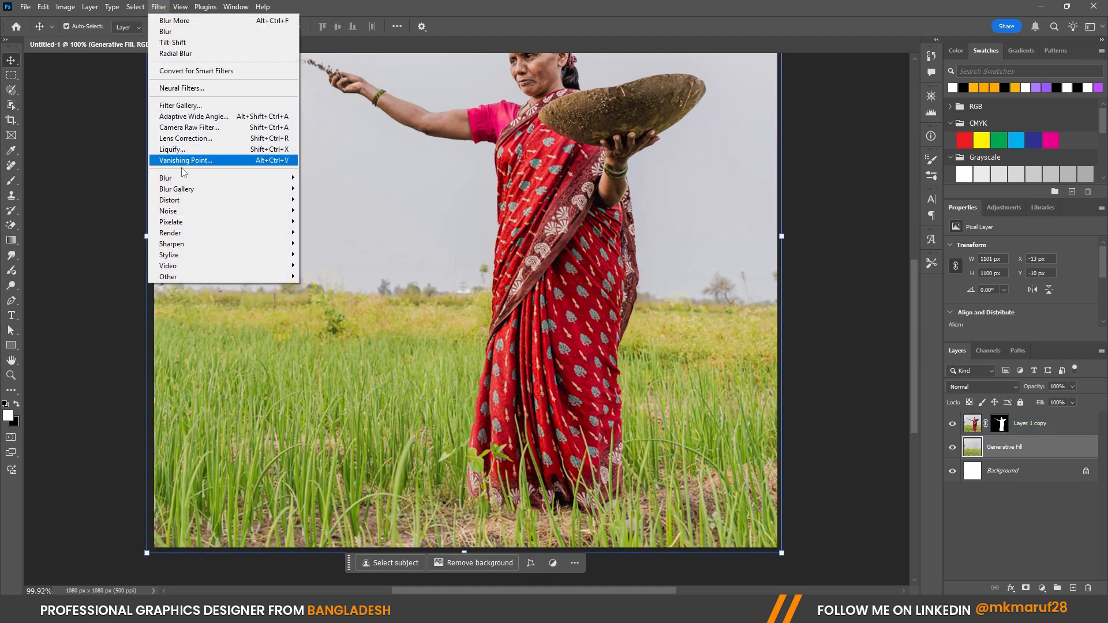
{"action": "mouse_move", "coordinate": [228, 179]}
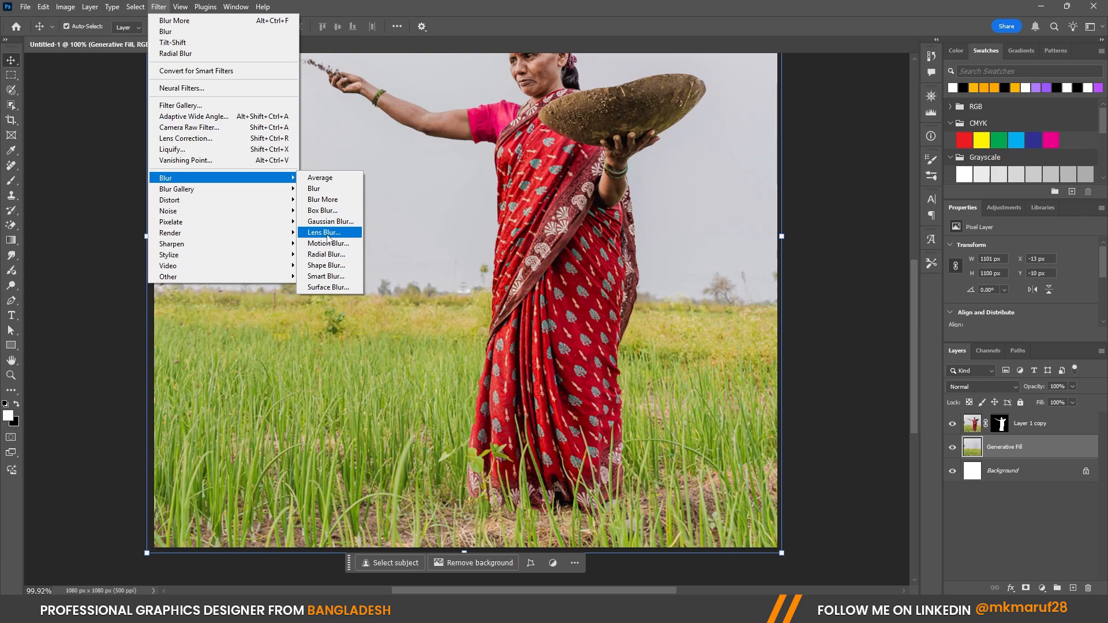
{"action": "left_click", "coordinate": [329, 233]}
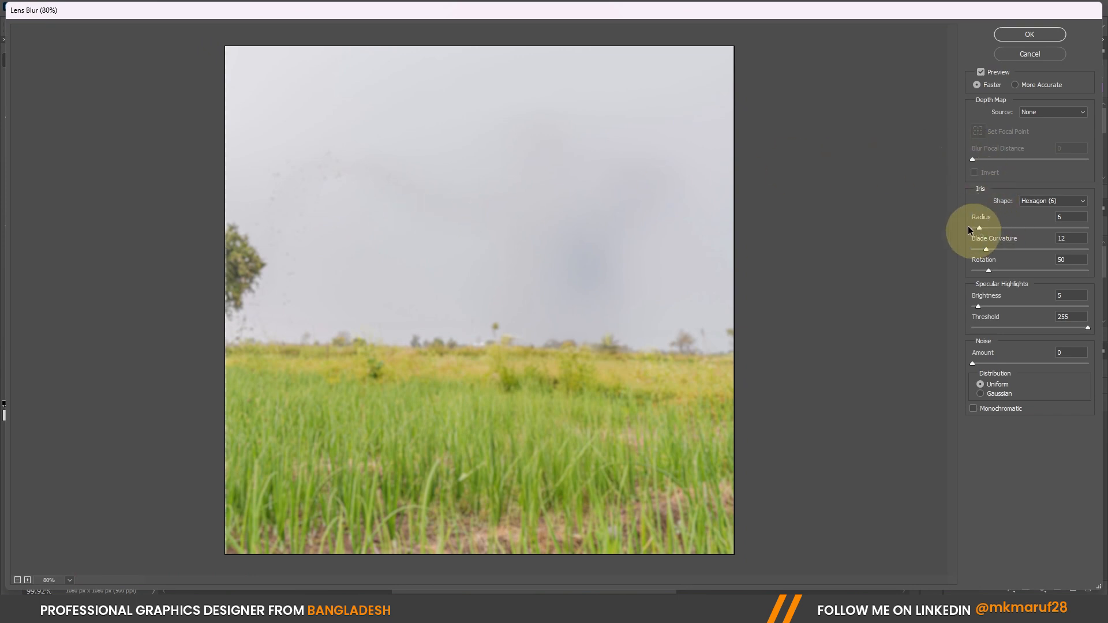
{"action": "left_click_drag", "start_coordinate": [983, 228], "coordinate": [1011, 228]}
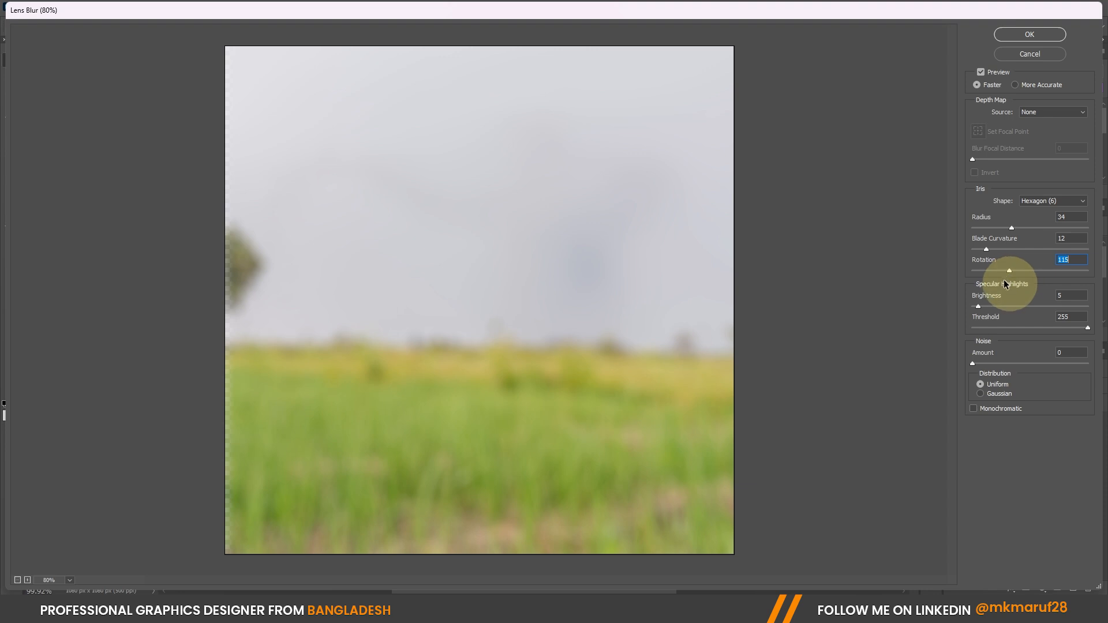
{"action": "left_click_drag", "start_coordinate": [979, 306], "coordinate": [1018, 305]}
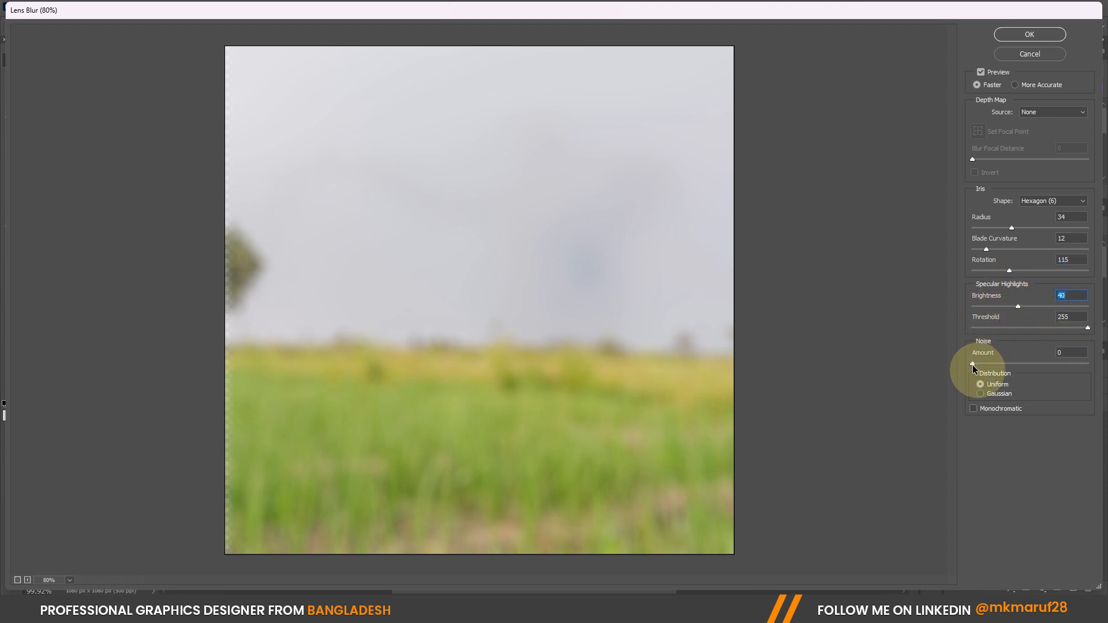
{"action": "left_click_drag", "start_coordinate": [972, 362], "coordinate": [989, 362]}
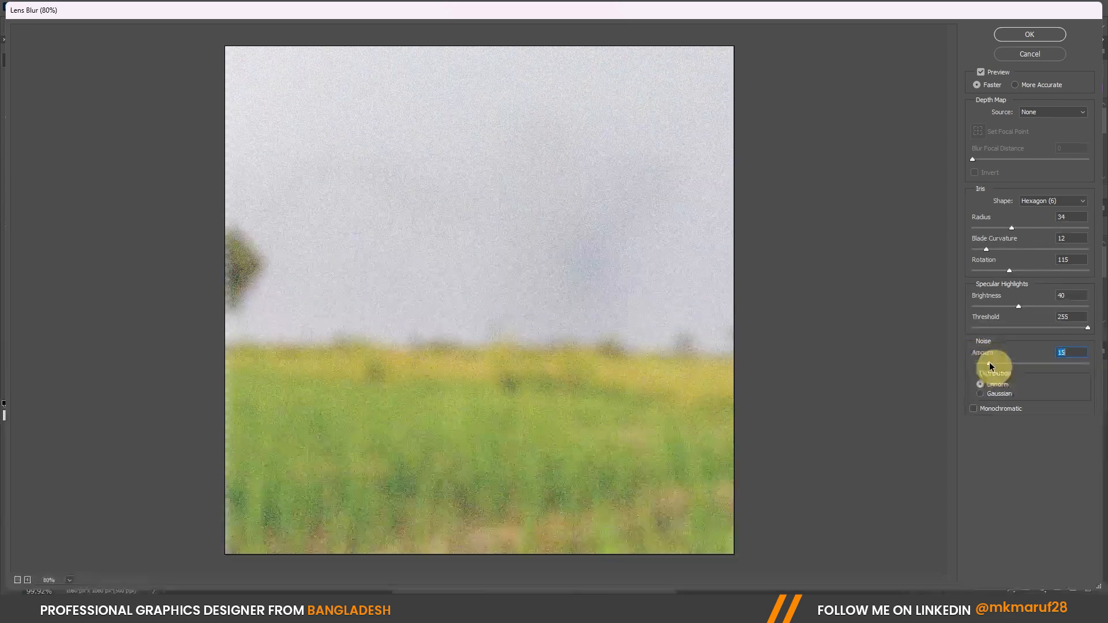
{"action": "left_click_drag", "start_coordinate": [989, 364], "coordinate": [980, 364]}
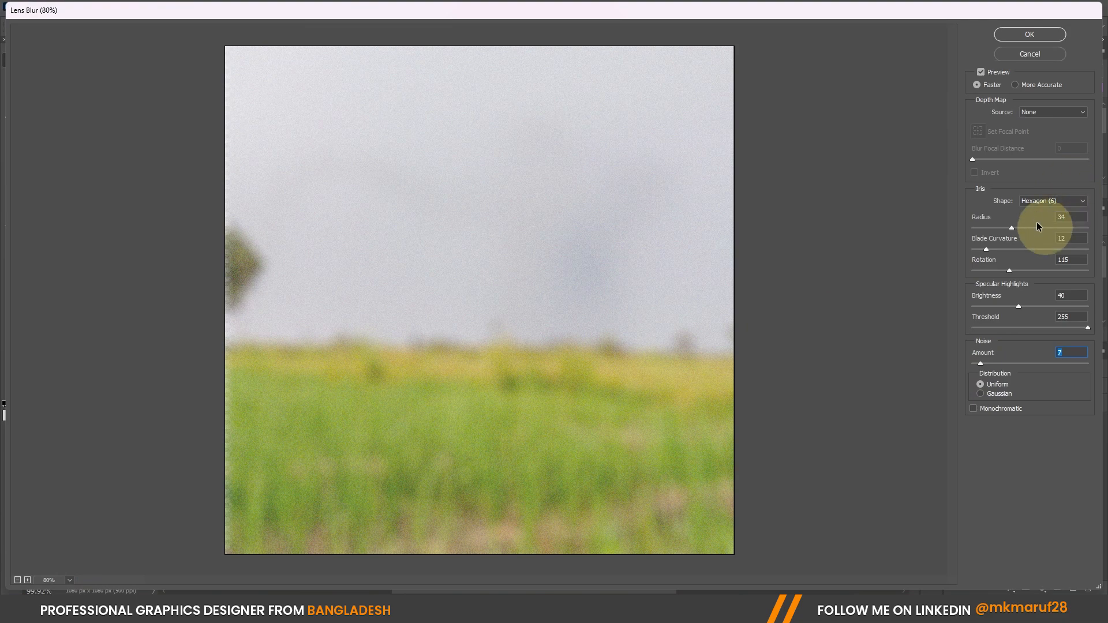
{"action": "left_click", "coordinate": [1030, 53]}
Step: Try a Motion Blur on the Generative Fill layer with an angle of -14° and a distance of 31 pixels, and cancel it
{"action": "left_click", "coordinate": [158, 6]}
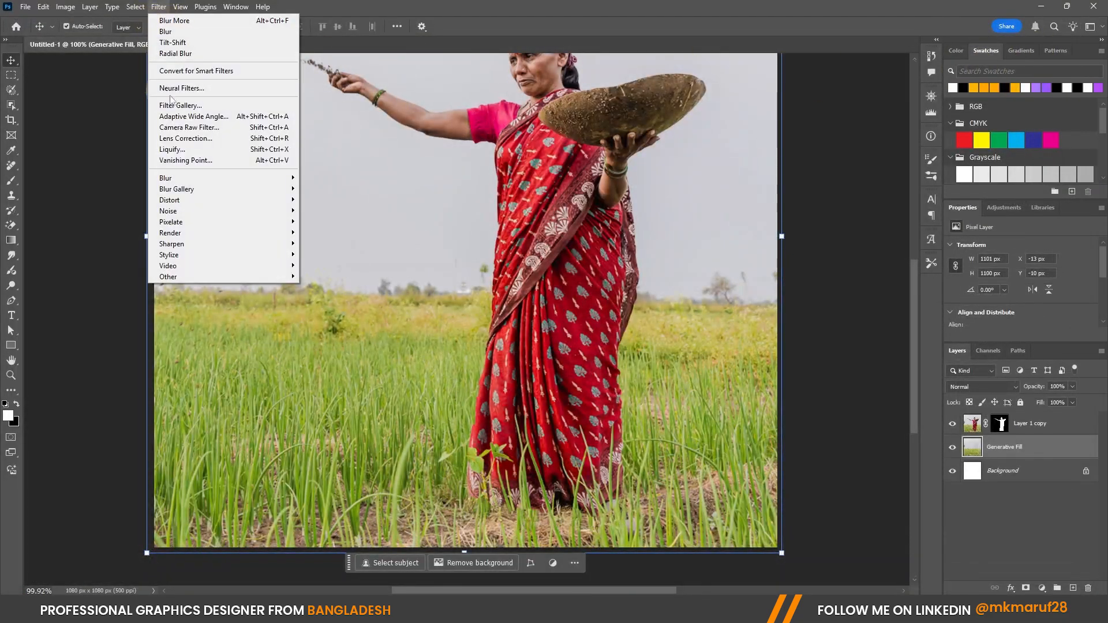
{"action": "mouse_move", "coordinate": [183, 183]}
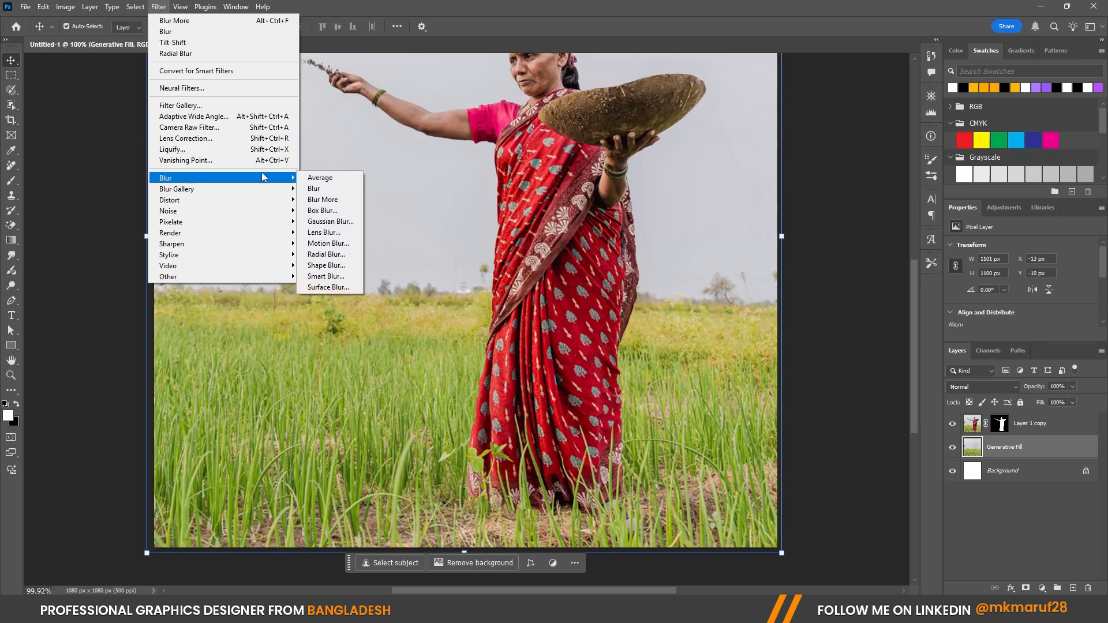
{"action": "left_click", "coordinate": [335, 244]}
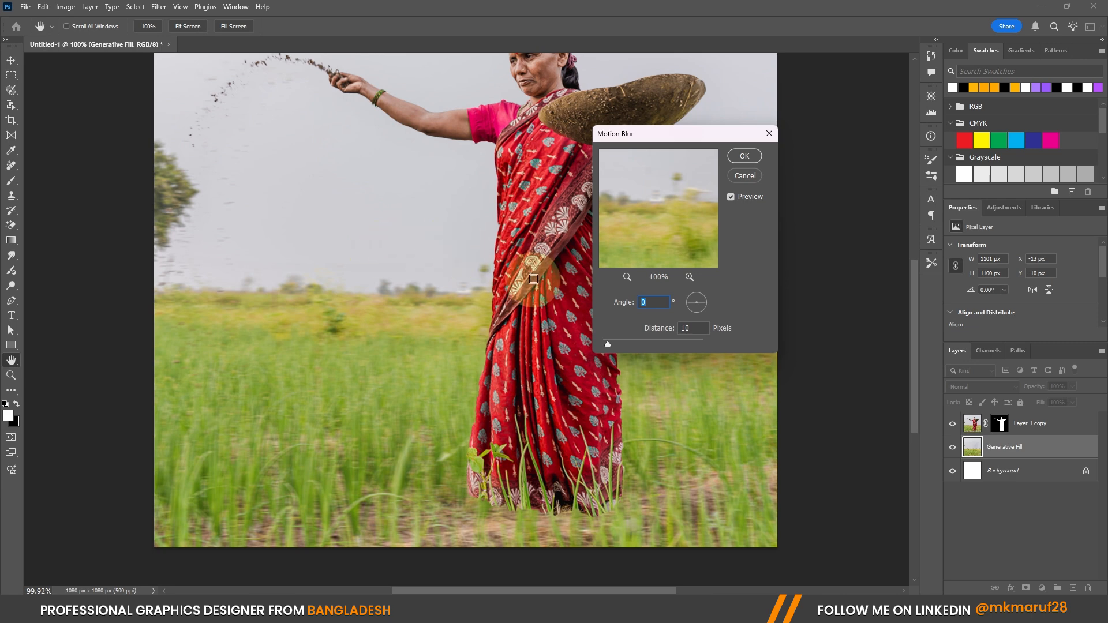
{"action": "left_click_drag", "start_coordinate": [607, 344], "coordinate": [627, 346]}
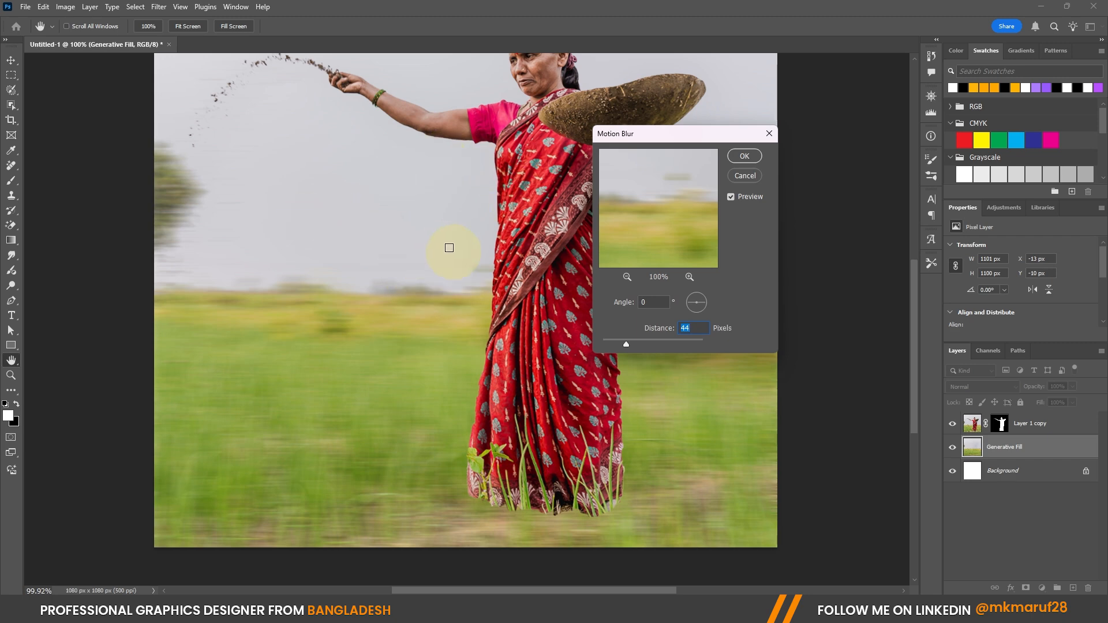
{"action": "mouse_move", "coordinate": [687, 302]}
{"action": "left_mouse_down"}
{"action": "mouse_move", "coordinate": [699, 306]}
{"action": "mouse_move", "coordinate": [690, 300]}
{"action": "left_mouse_up"}
{"action": "mouse_move", "coordinate": [637, 345]}
{"action": "left_mouse_down"}
{"action": "mouse_move", "coordinate": [647, 347]}
{"action": "mouse_move", "coordinate": [618, 341]}
{"action": "left_mouse_up"}
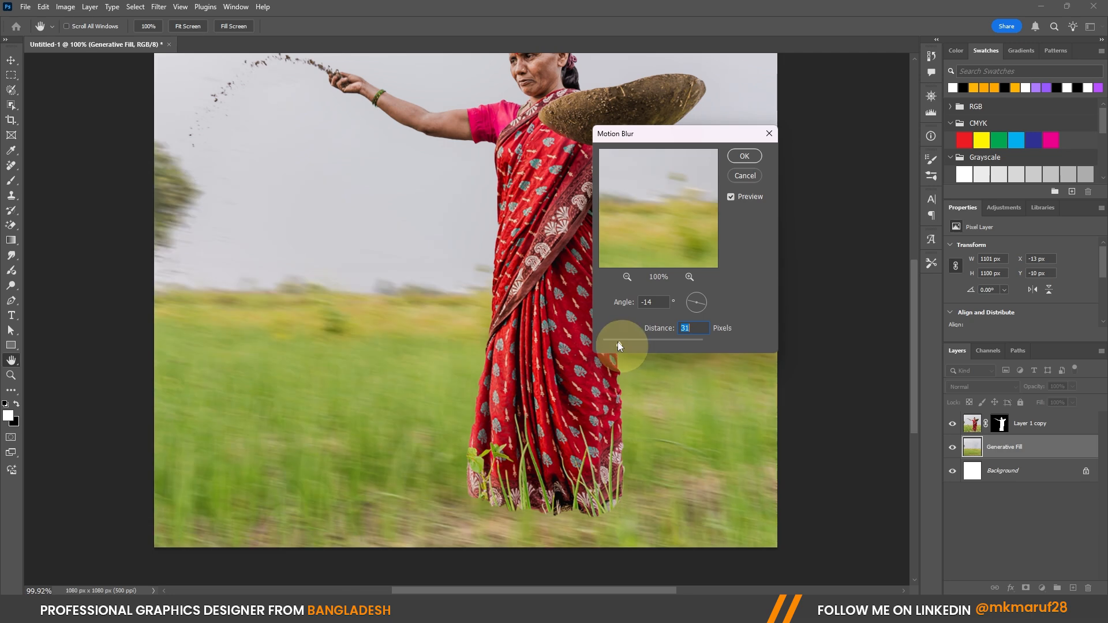
{"action": "left_click", "coordinate": [745, 175]}
Step: Try a Radial Blur on the Generative Fill layer with amount 97, the Spin method and Good quality, and inspect the whole image
{"action": "left_click", "coordinate": [159, 7]}
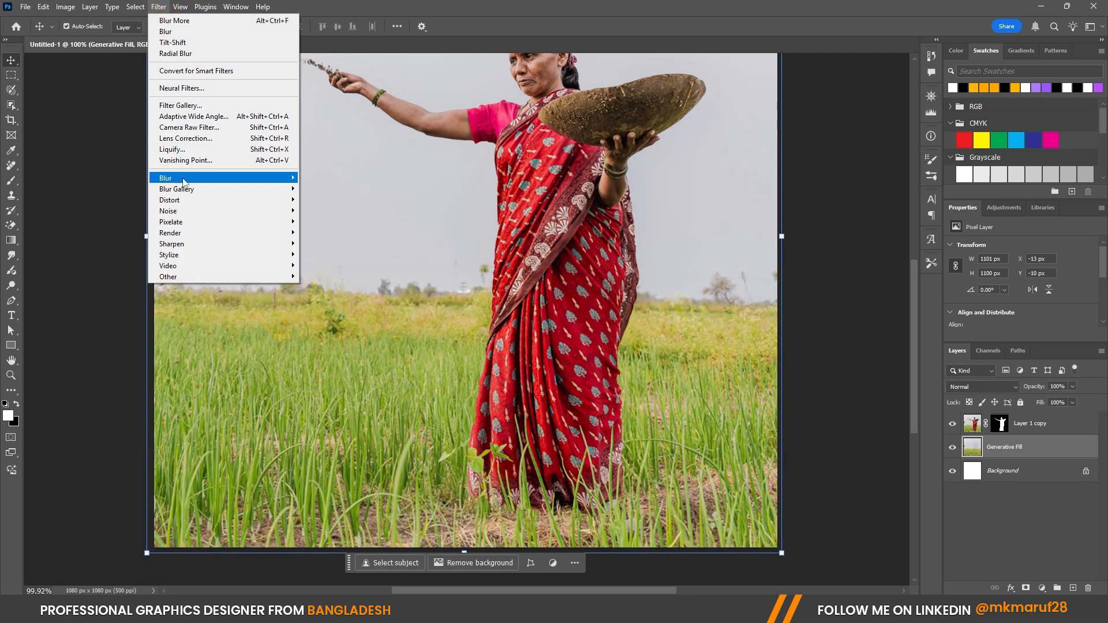
{"action": "mouse_move", "coordinate": [257, 180]}
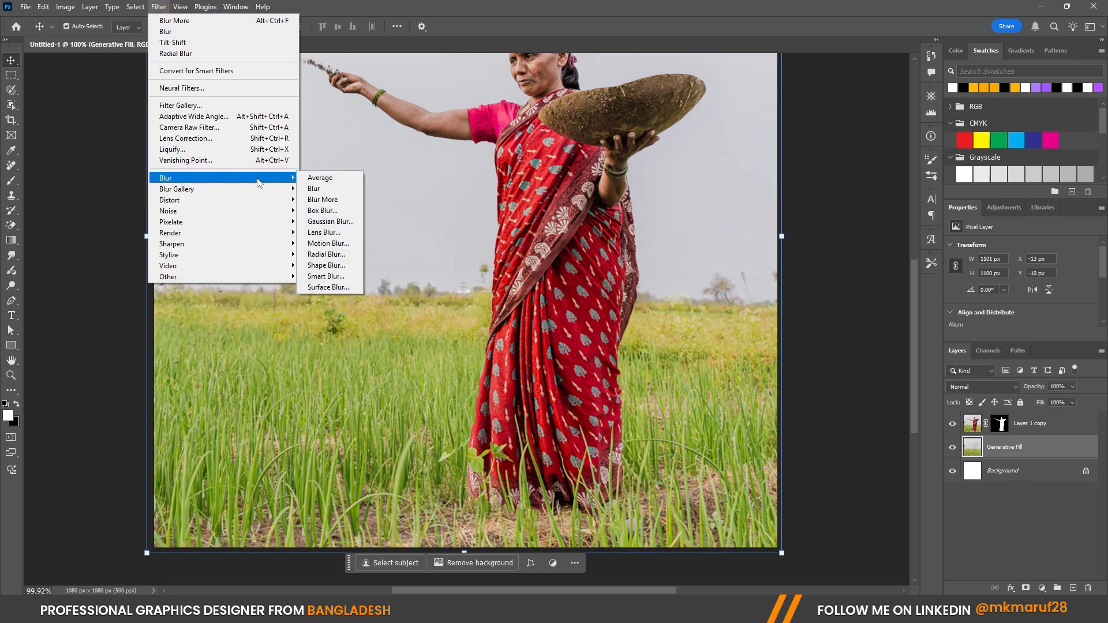
{"action": "left_click", "coordinate": [337, 256]}
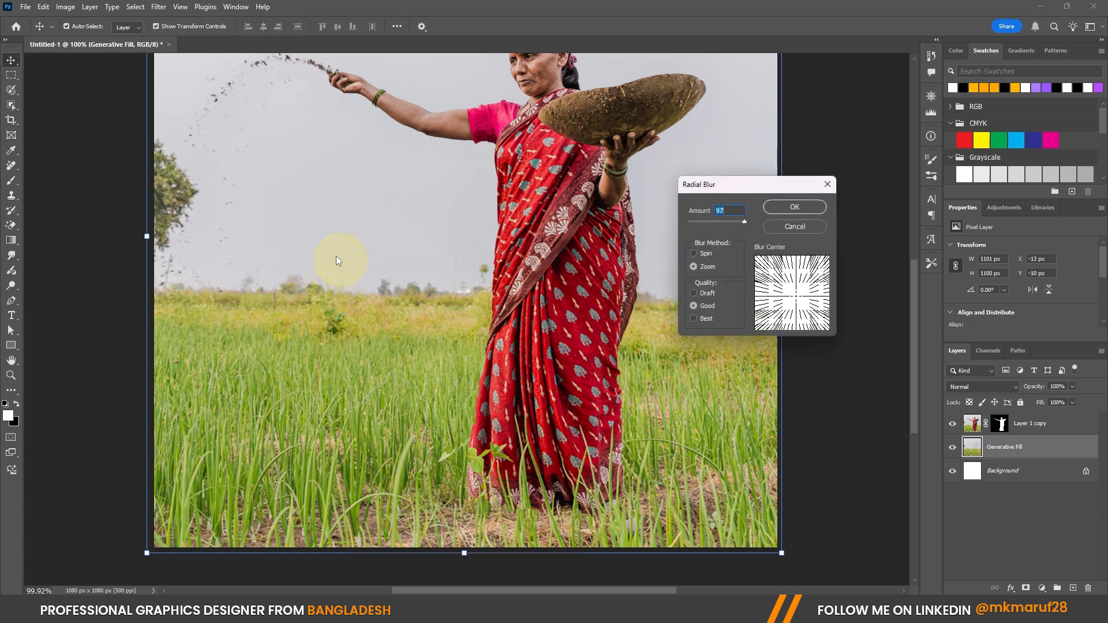
{"action": "left_click", "coordinate": [703, 258]}
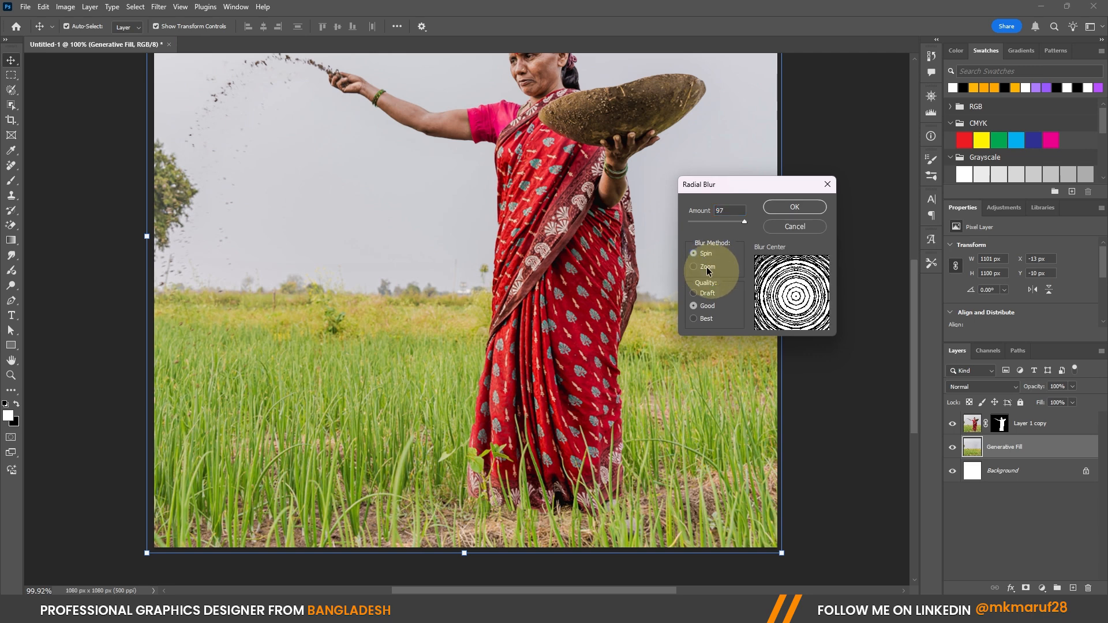
{"action": "left_click", "coordinate": [707, 268]}
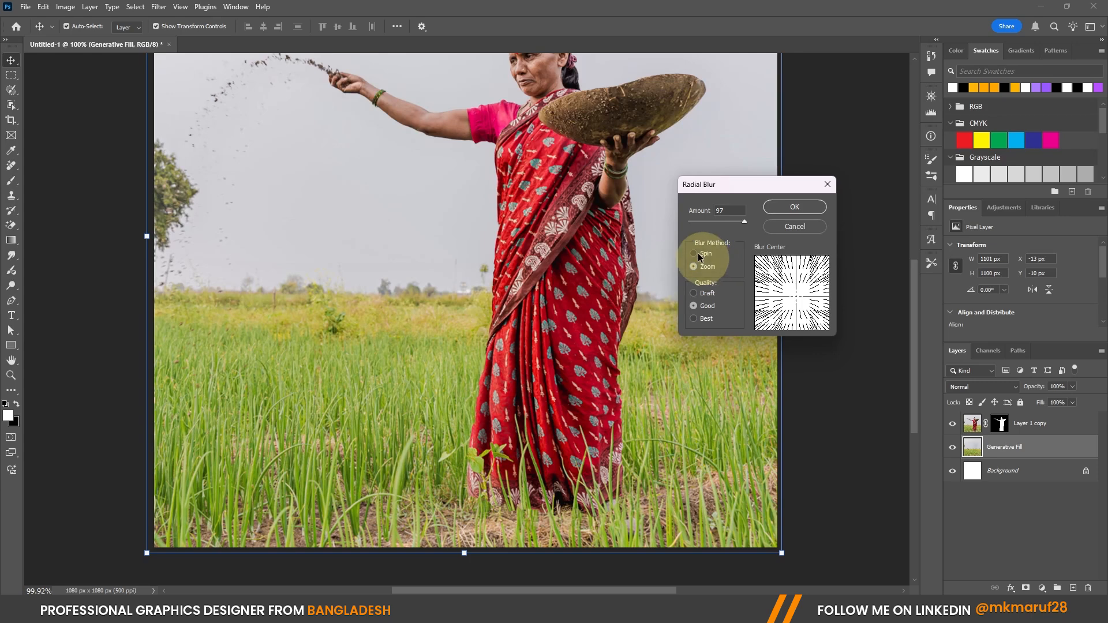
{"action": "left_click", "coordinate": [703, 257]}
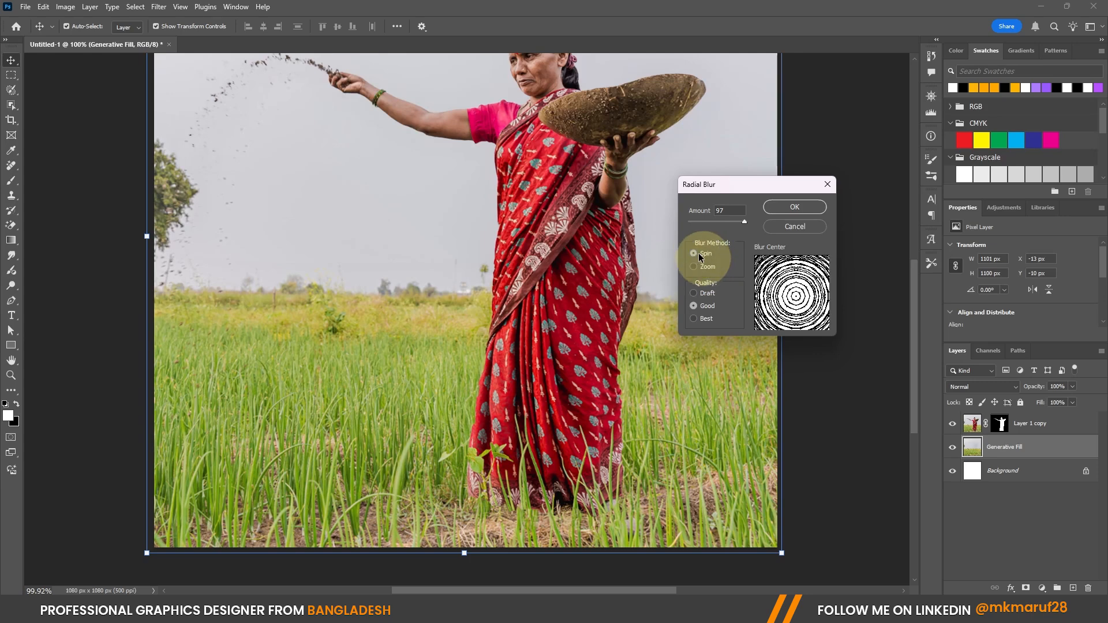
{"action": "left_click", "coordinate": [781, 209]}
{"action": "scroll", "coordinate": [508, 293], "scroll_direction": "down", "scroll_amount": 3}
{"action": "left_click", "coordinate": [548, 143]}
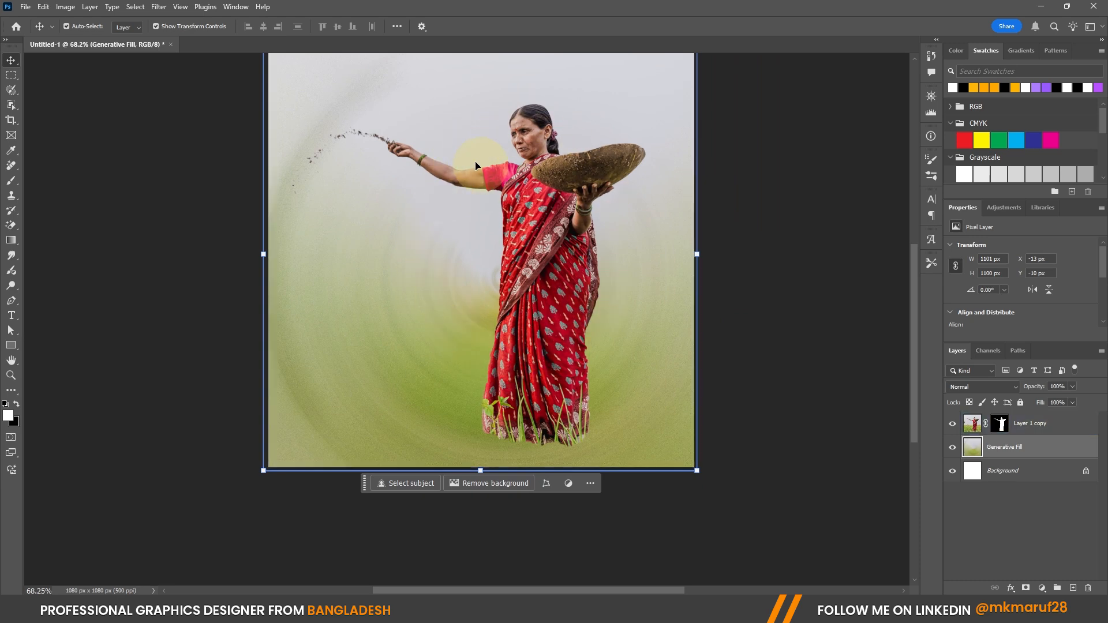
Step: Undo the Spin Radial Blur on the Generative Fill layer
{"action": "left_click", "coordinate": [158, 6]}
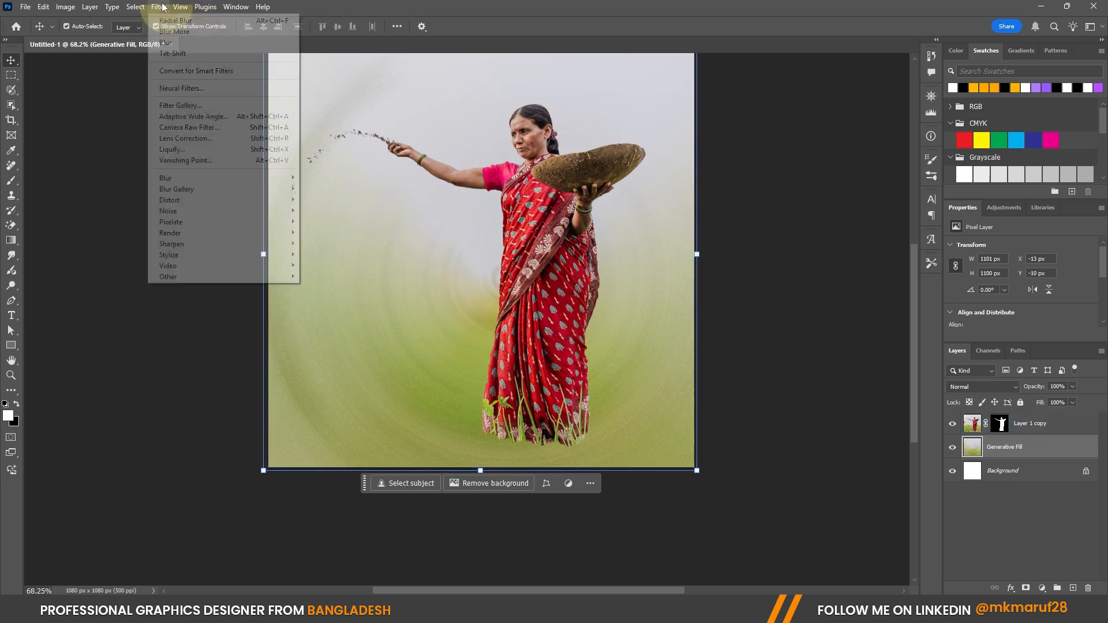
{"action": "mouse_move", "coordinate": [193, 185]}
{"action": "key", "text": "ctrl+z"}
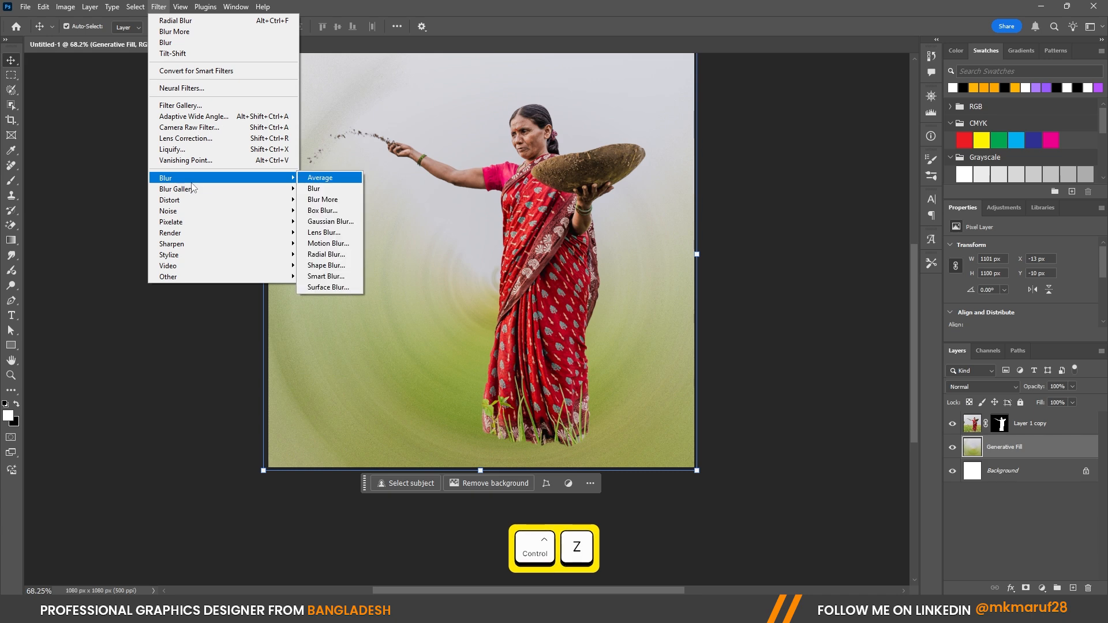
{"action": "left_click", "coordinate": [717, 392]}
{"action": "key", "text": "ctrl+z"}
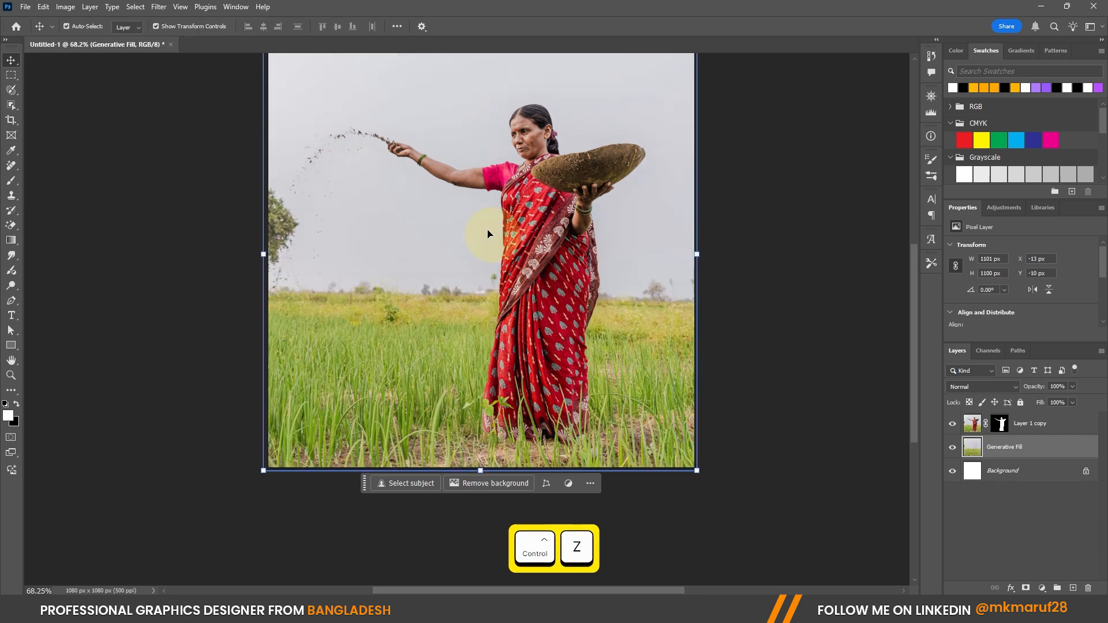
Step: Try a Spin Radial Blur on the Generative Fill layer with amount 28 and the blur center in the lower-right corner, and undo it
{"action": "left_click", "coordinate": [159, 7]}
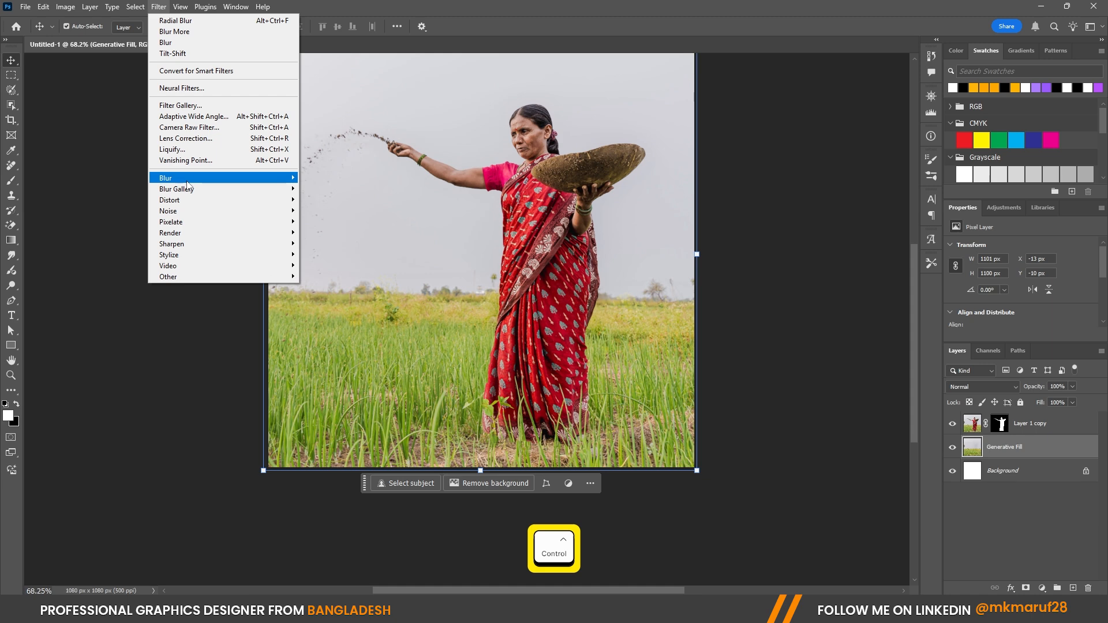
{"action": "mouse_move", "coordinate": [188, 182]}
{"action": "left_click", "coordinate": [326, 254]}
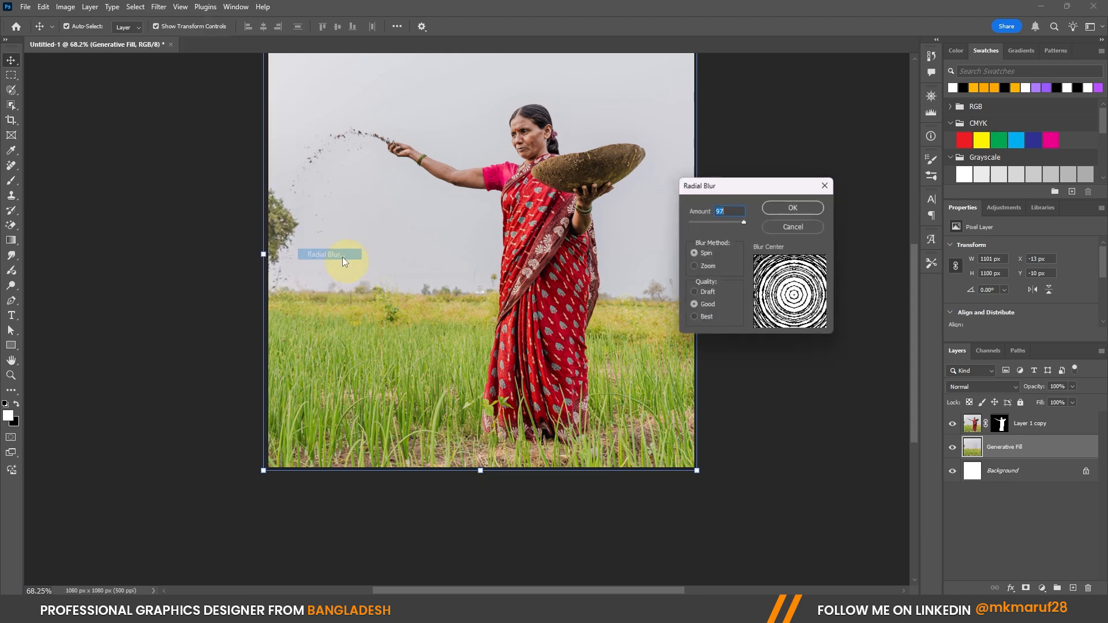
{"action": "left_click_drag", "start_coordinate": [727, 226], "coordinate": [705, 222]}
{"action": "left_click", "coordinate": [803, 296]}
{"action": "left_click_drag", "start_coordinate": [800, 310], "coordinate": [747, 265]}
{"action": "left_click_drag", "start_coordinate": [730, 309], "coordinate": [828, 330]}
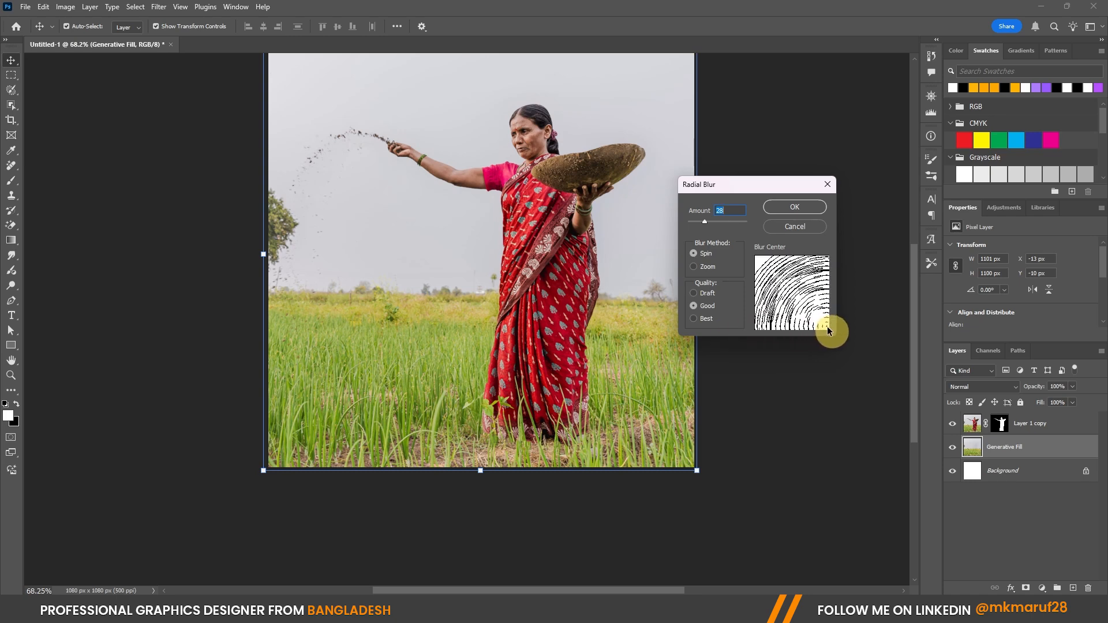
{"action": "left_click", "coordinate": [794, 208]}
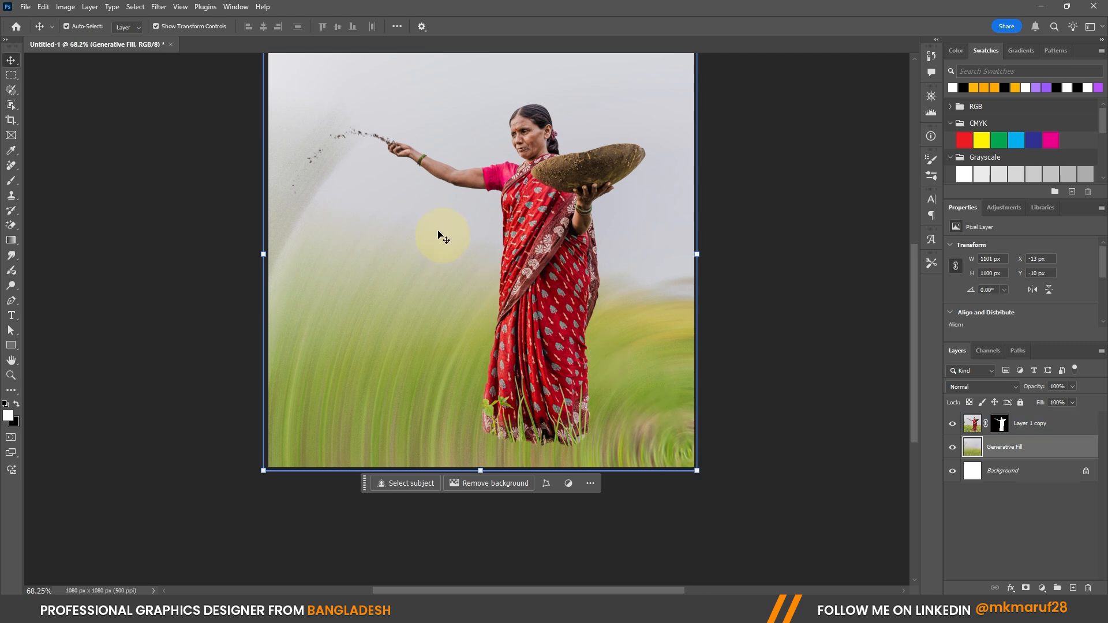
{"action": "key", "text": "ctrl+z"}
Step: Try a Radial Blur on the Generative Fill layer with amount 55, the Zoom method and a near-central blur center, and inspect the whole image
{"action": "left_click", "coordinate": [159, 6]}
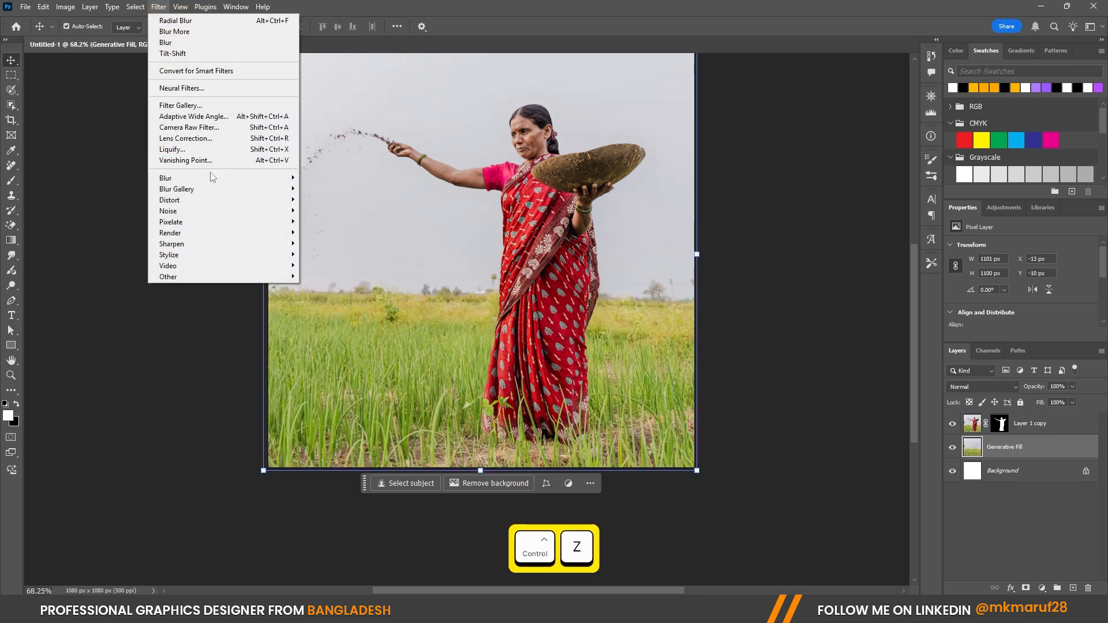
{"action": "mouse_move", "coordinate": [243, 177]}
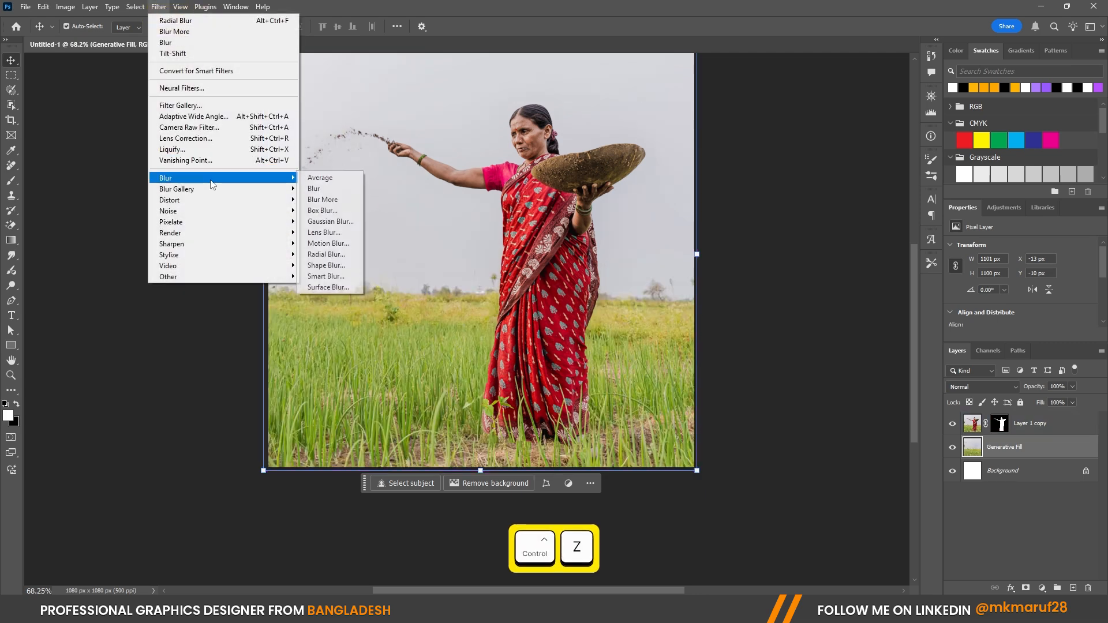
{"action": "left_click", "coordinate": [333, 260]}
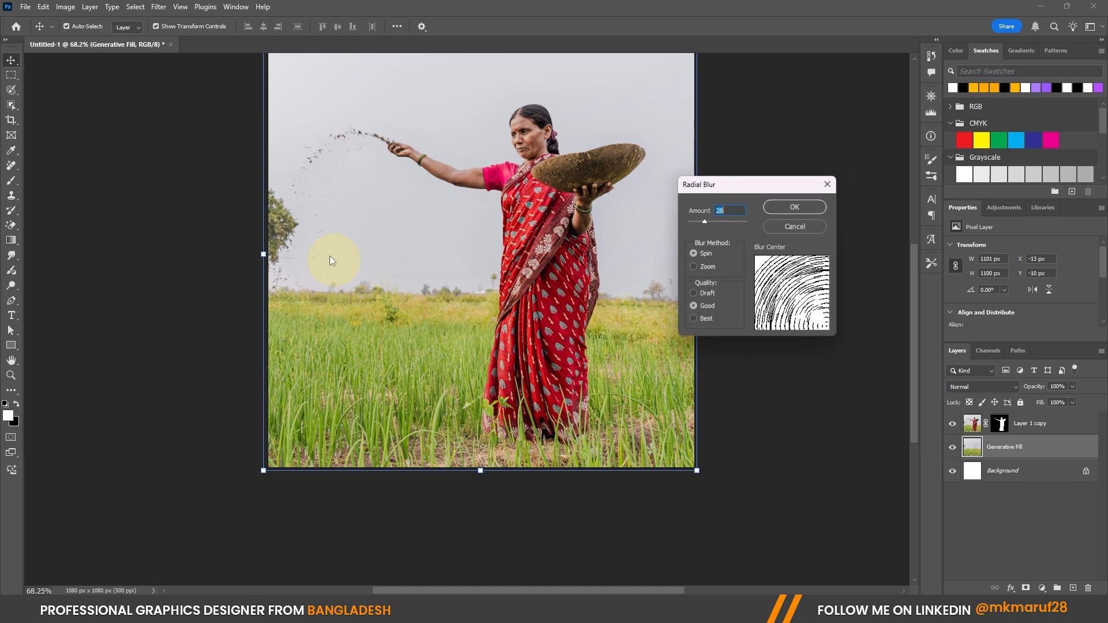
{"action": "left_click", "coordinate": [712, 269]}
{"action": "mouse_move", "coordinate": [791, 299]}
{"action": "left_mouse_down"}
{"action": "mouse_move", "coordinate": [767, 254]}
{"action": "mouse_move", "coordinate": [767, 306]}
{"action": "mouse_move", "coordinate": [811, 306]}
{"action": "mouse_move", "coordinate": [791, 290]}
{"action": "left_mouse_up"}
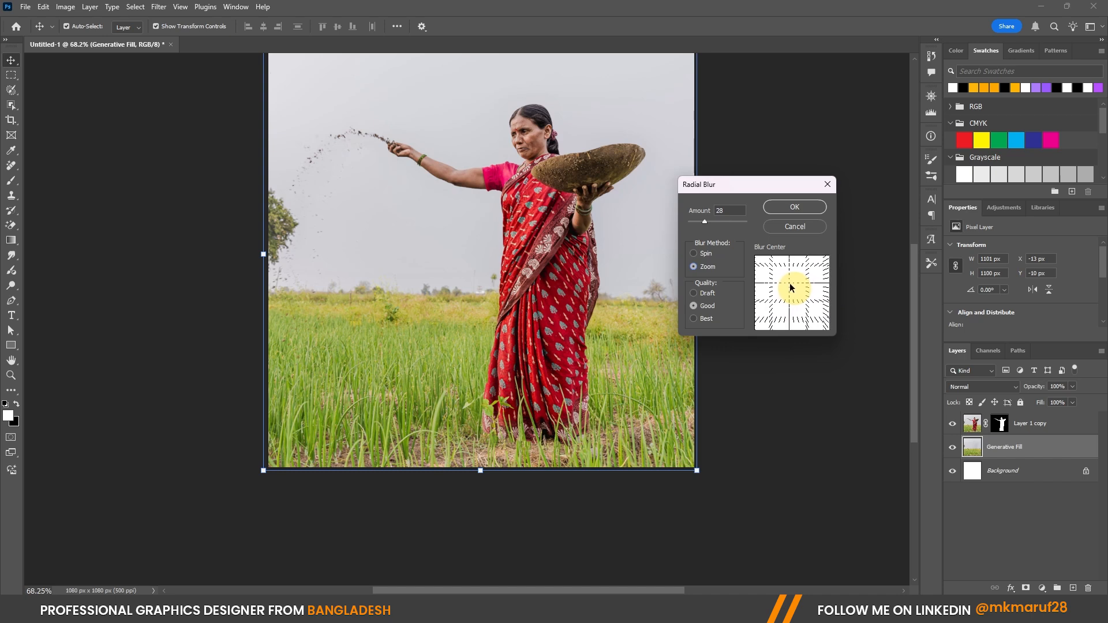
{"action": "left_click_drag", "start_coordinate": [704, 221], "coordinate": [719, 226]}
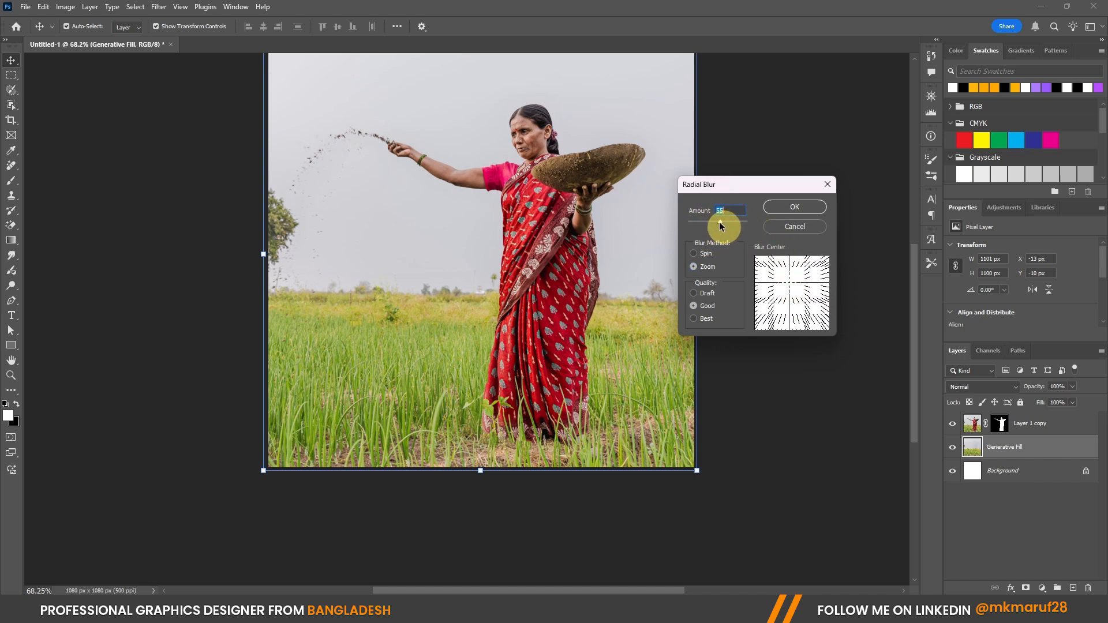
{"action": "left_click", "coordinate": [795, 206]}
{"action": "left_click", "coordinate": [513, 219]}
{"action": "scroll", "coordinate": [521, 324], "scroll_direction": "down", "scroll_amount": 1}
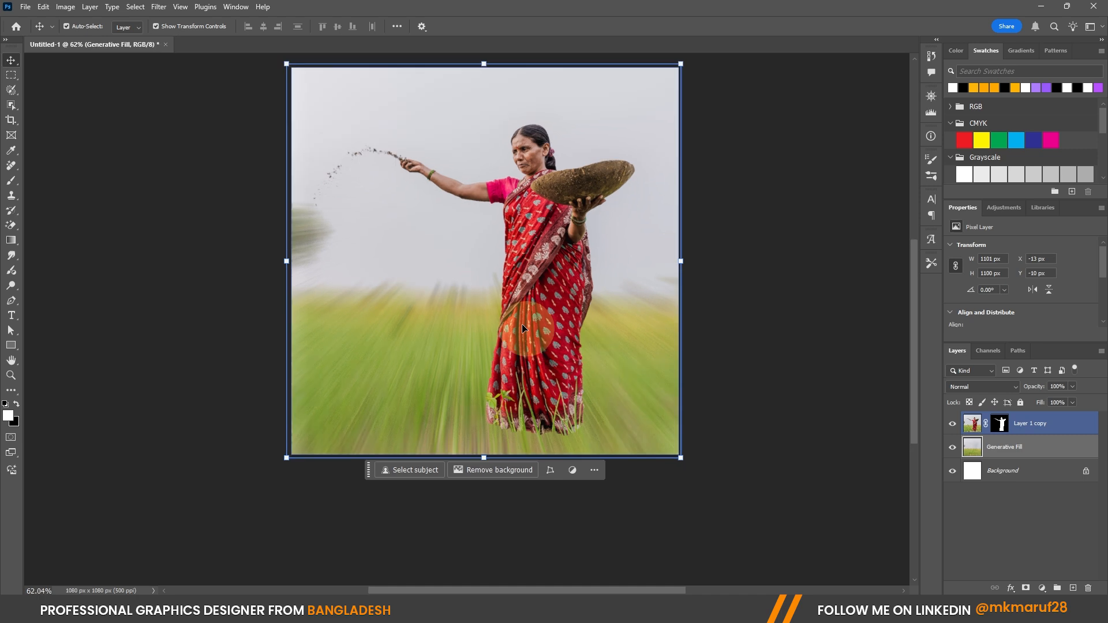
{"action": "scroll", "coordinate": [522, 323], "scroll_direction": "down", "scroll_amount": 1}
Step: Undo the Zoom Radial Blur on the Generative Fill layer
{"action": "key", "text": "ctrl+z"}
{"action": "scroll", "coordinate": [462, 277], "scroll_direction": "up", "scroll_amount": 2}
{"action": "key", "text": "ctrl+z"}
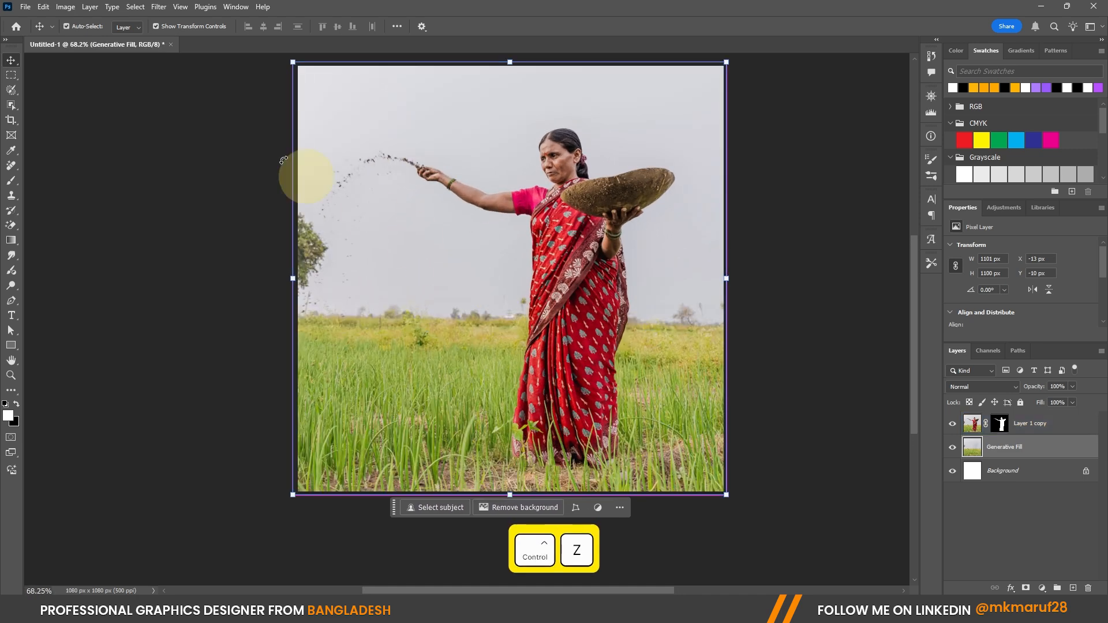
Step: Try a Shape Blur on the Generative Fill layer with the wild animal shape and a radius of 402 pixels, and cancel it
{"action": "left_click", "coordinate": [159, 7]}
{"action": "left_click", "coordinate": [358, 235]}
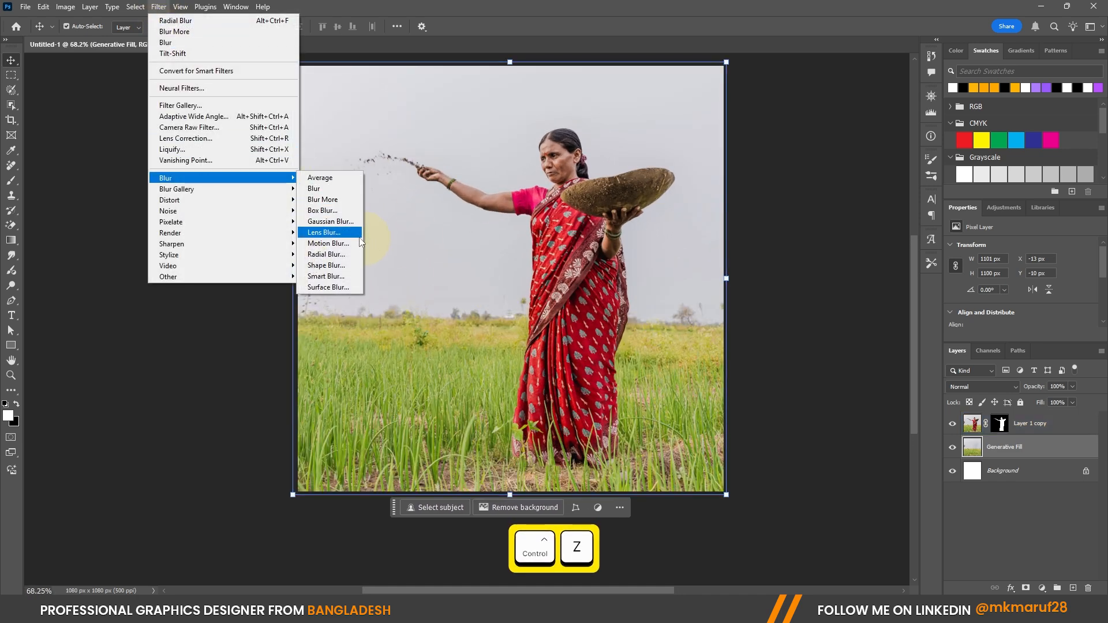
{"action": "left_click", "coordinate": [355, 268]}
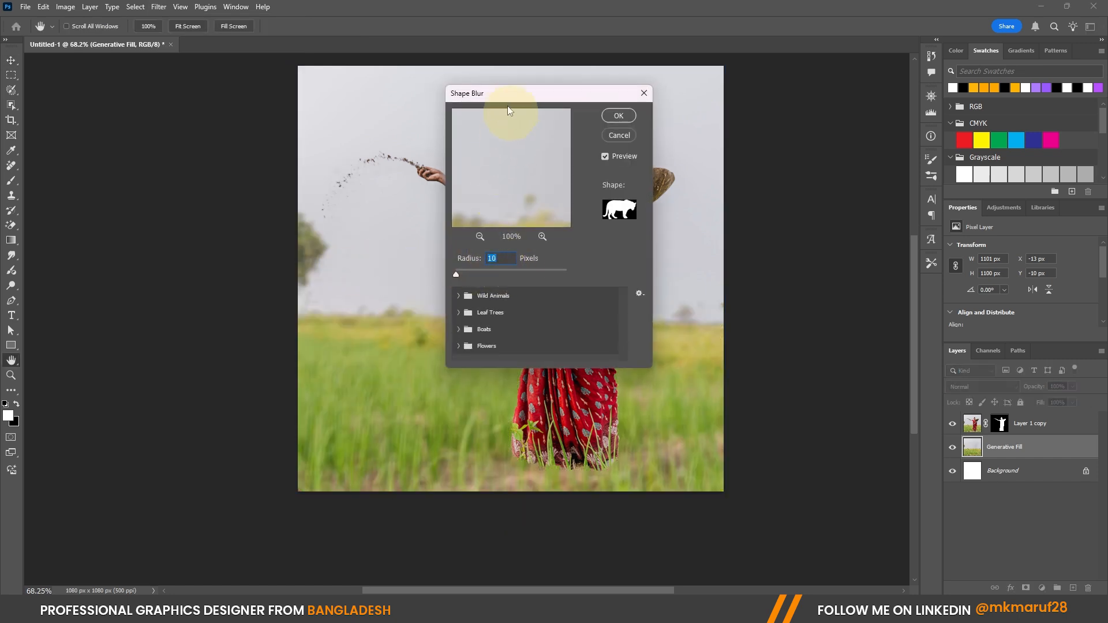
{"action": "left_click_drag", "start_coordinate": [509, 100], "coordinate": [656, 122]}
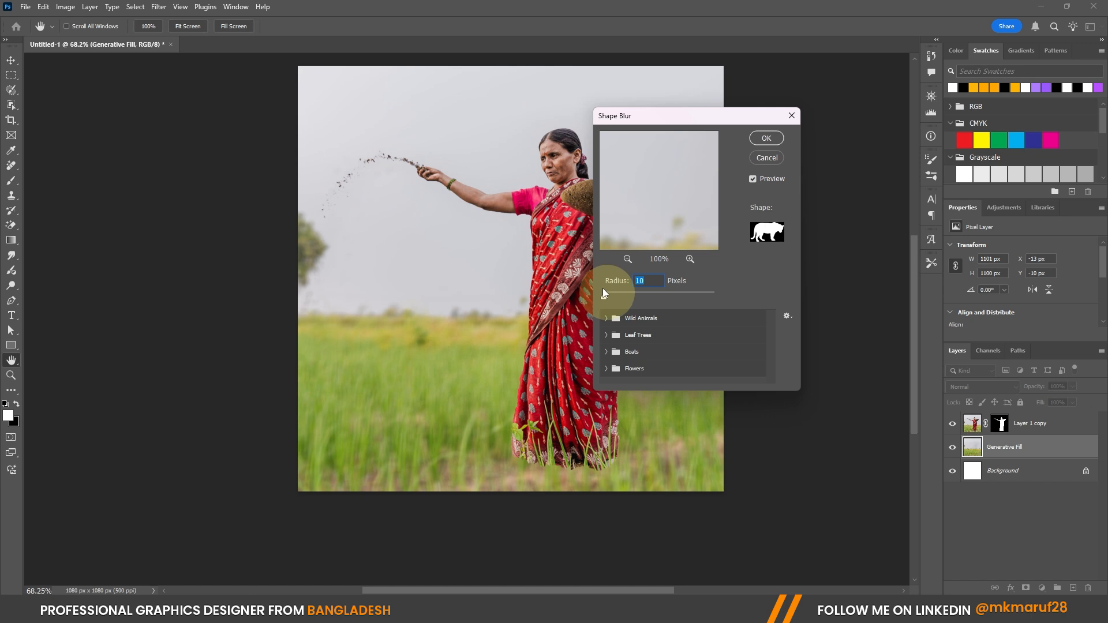
{"action": "mouse_move", "coordinate": [605, 292]}
{"action": "left_mouse_down"}
{"action": "mouse_move", "coordinate": [639, 293]}
{"action": "mouse_move", "coordinate": [604, 292]}
{"action": "left_mouse_up"}
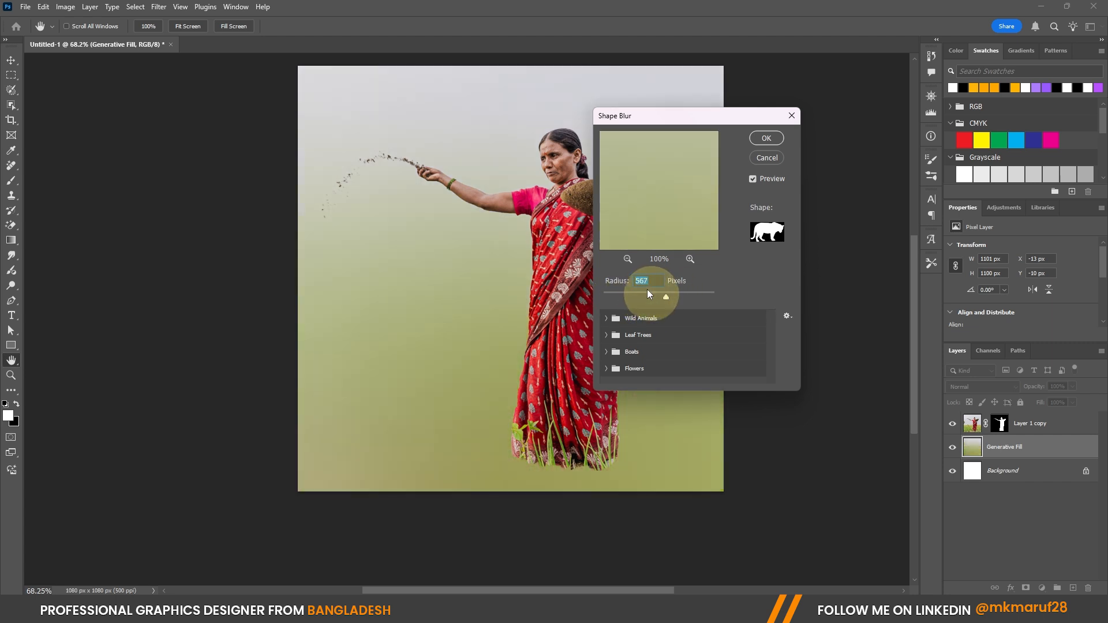
{"action": "mouse_move", "coordinate": [628, 296]}
{"action": "left_mouse_down"}
{"action": "mouse_move", "coordinate": [600, 296]}
{"action": "mouse_move", "coordinate": [648, 292]}
{"action": "left_mouse_up"}
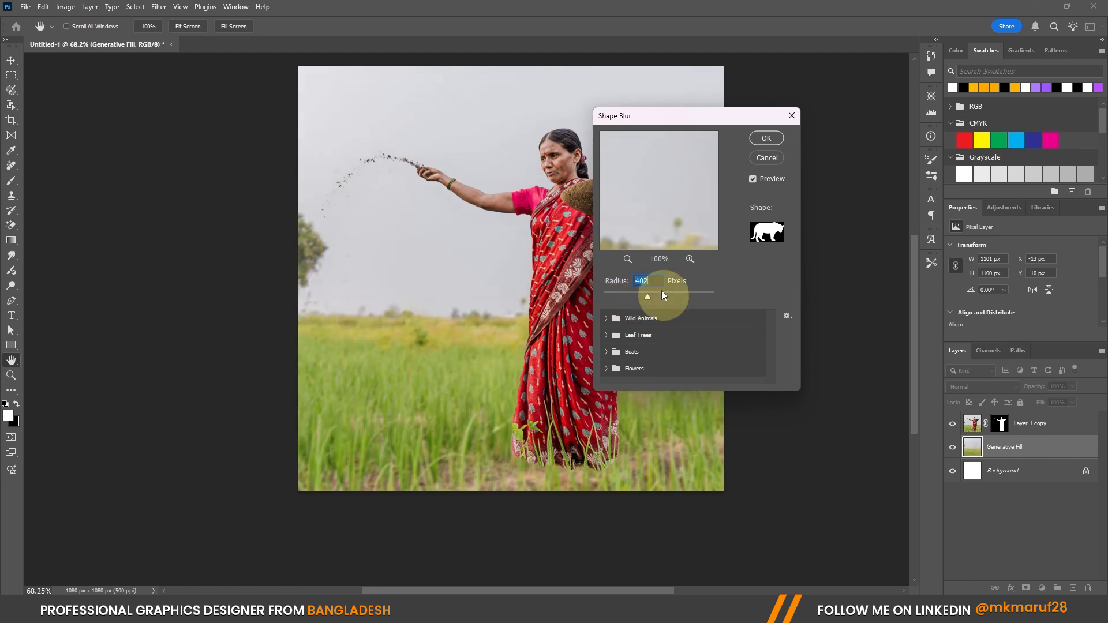
{"action": "left_click", "coordinate": [762, 160]}
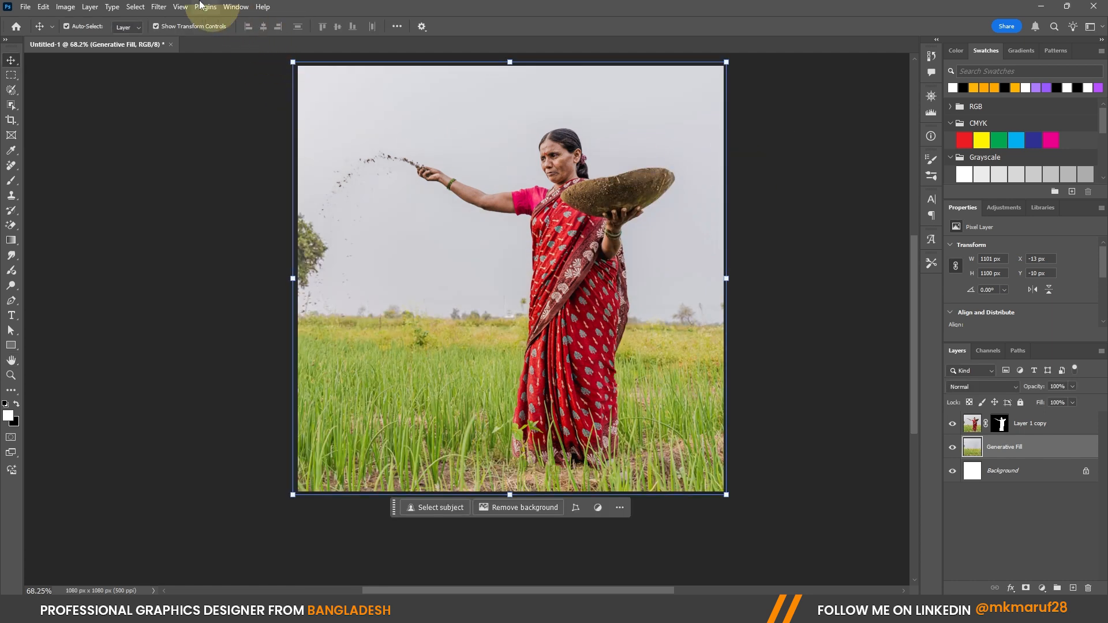
Step: Start a Field Blur from the Blur Gallery on the Generative Fill layer and set its blur to 6 px
{"action": "left_click", "coordinate": [159, 7]}
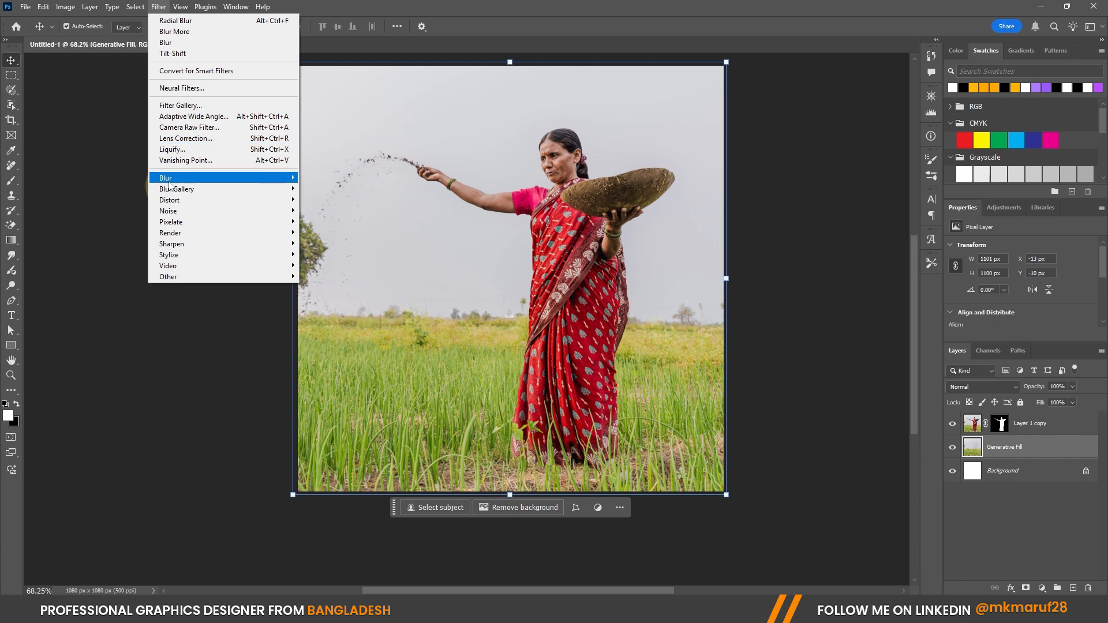
{"action": "mouse_move", "coordinate": [171, 183]}
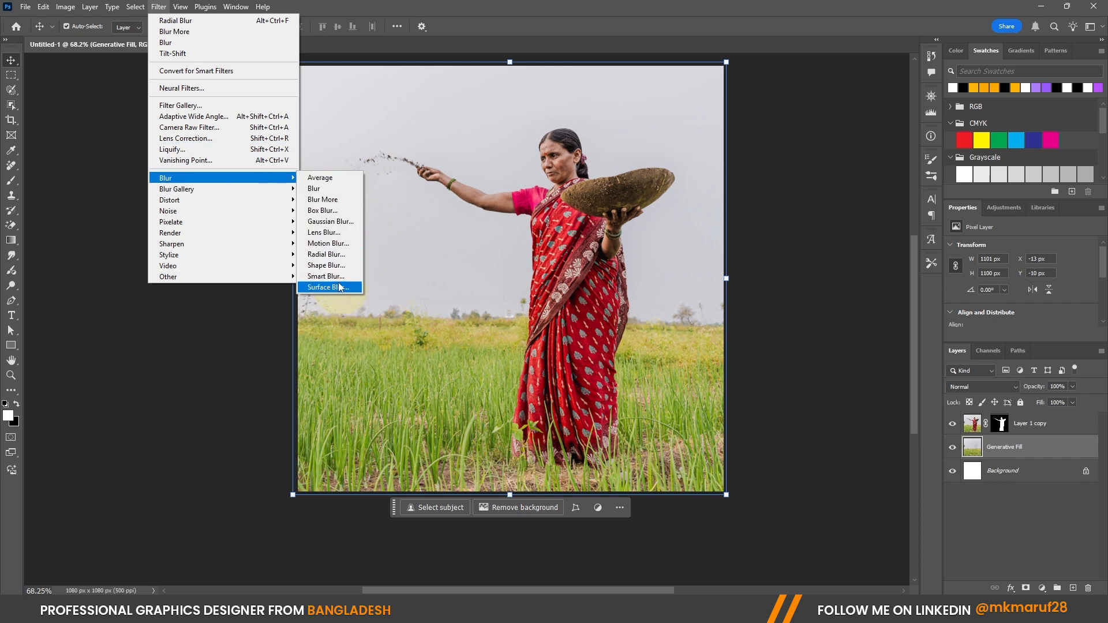
{"action": "mouse_move", "coordinate": [227, 182]}
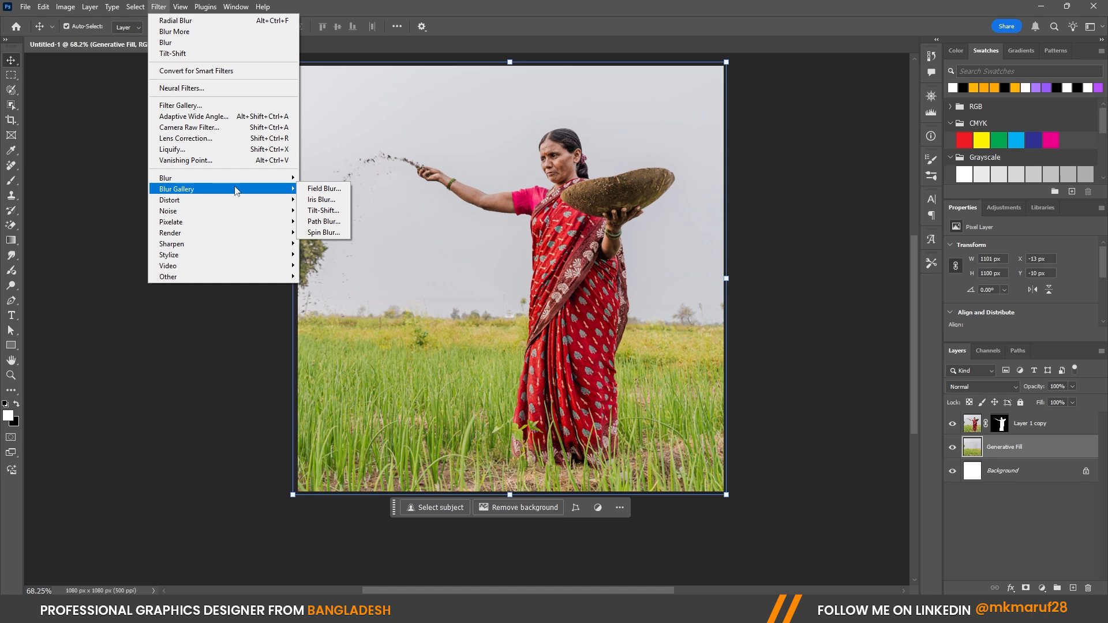
{"action": "left_click", "coordinate": [320, 189]}
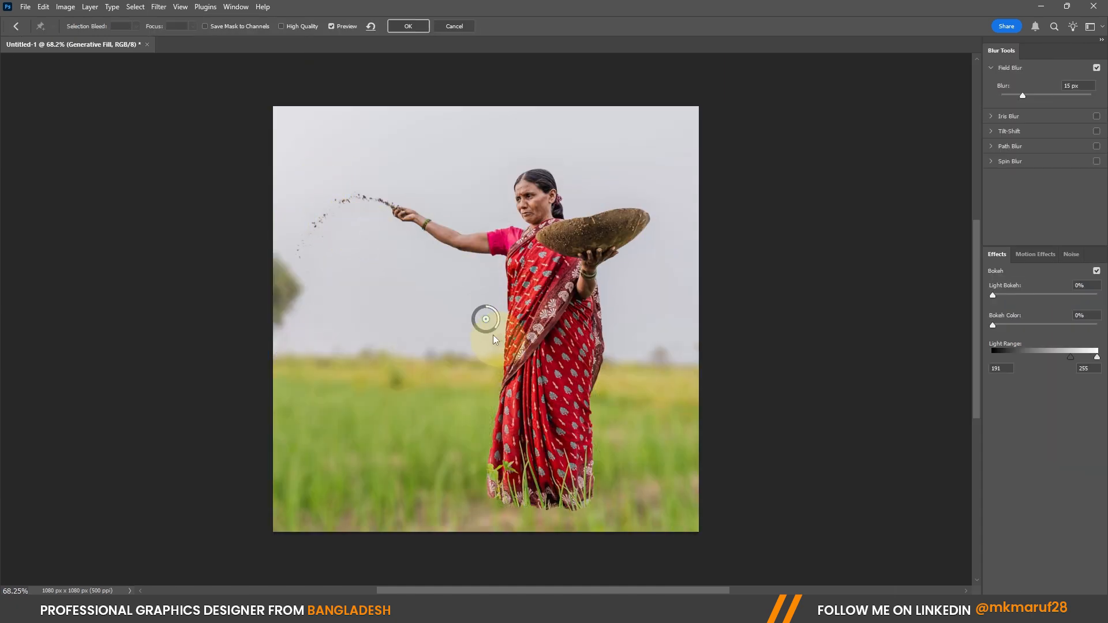
{"action": "scroll", "coordinate": [495, 339], "scroll_direction": "up", "scroll_amount": 1}
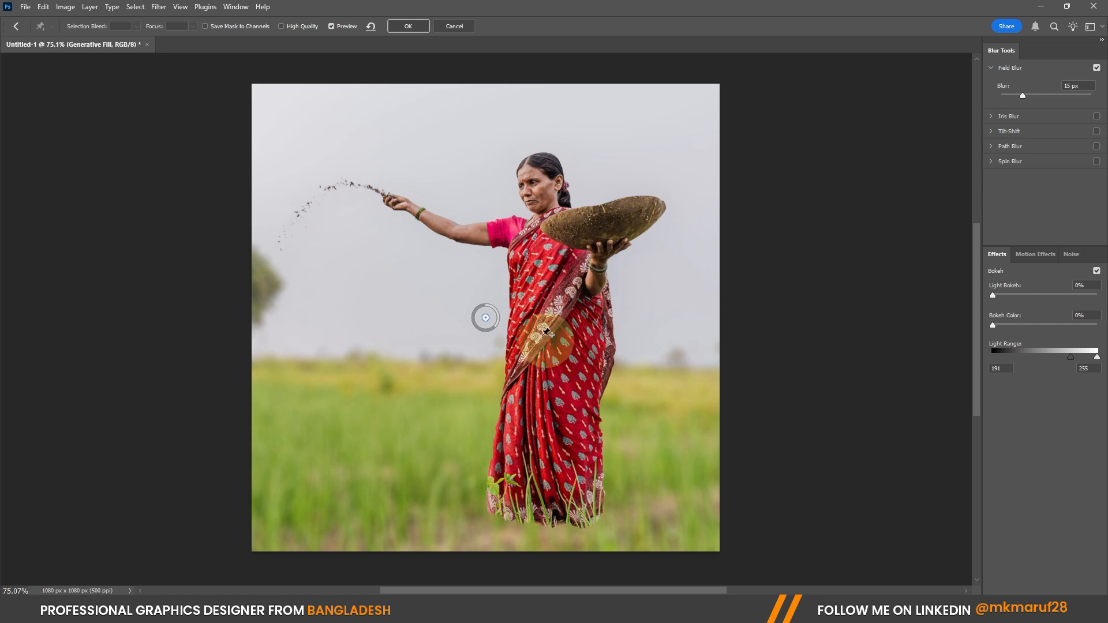
{"action": "mouse_move", "coordinate": [495, 325]}
{"action": "left_mouse_down"}
{"action": "mouse_move", "coordinate": [498, 315]}
{"action": "mouse_move", "coordinate": [475, 341]}
{"action": "mouse_move", "coordinate": [499, 311]}
{"action": "left_mouse_up"}
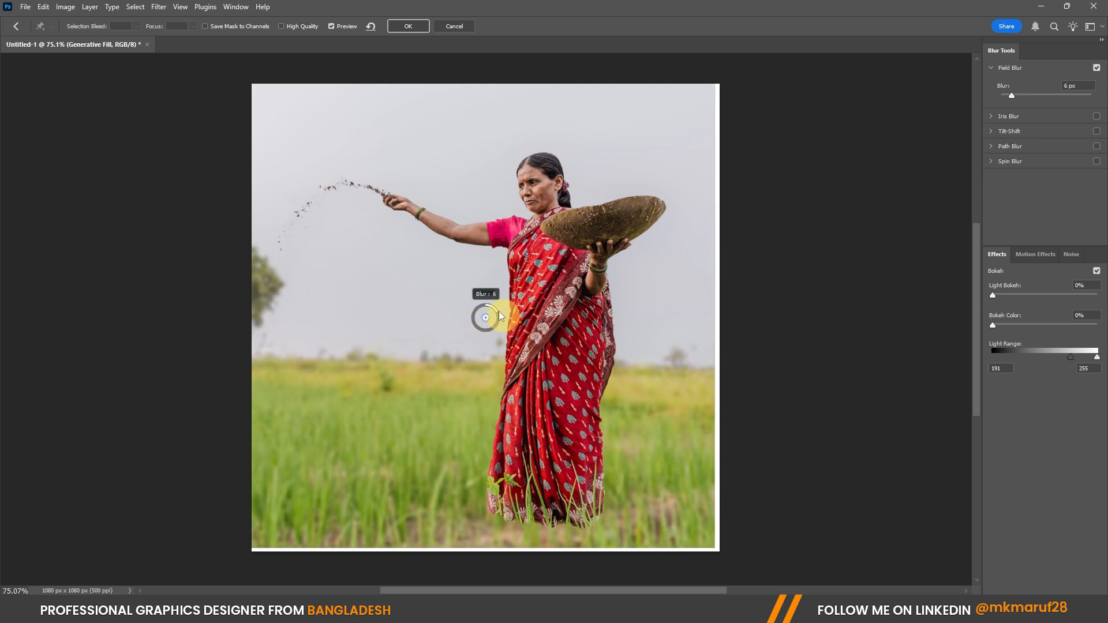
Step: Try 27% light bokeh, 67% bokeh color and a light range of 125 to 255 on the Field Blur, and cancel the filter
{"action": "left_click_drag", "start_coordinate": [993, 297], "coordinate": [1032, 322]}
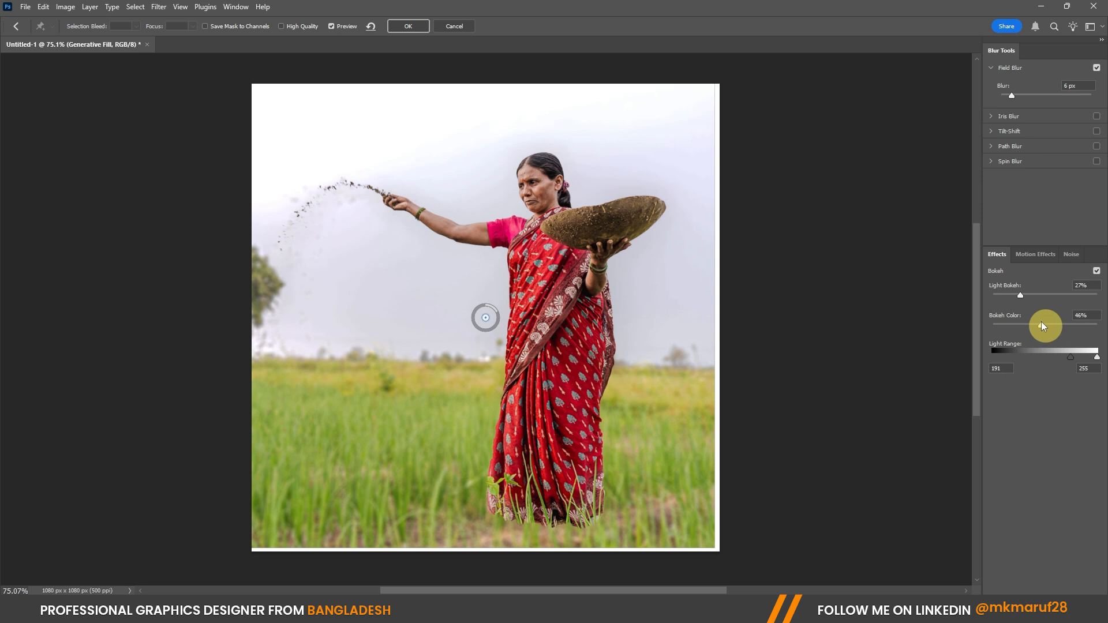
{"action": "left_click_drag", "start_coordinate": [1041, 322], "coordinate": [986, 322]}
{"action": "mouse_move", "coordinate": [1071, 326]}
{"action": "left_mouse_down"}
{"action": "mouse_move", "coordinate": [1097, 327]}
{"action": "mouse_move", "coordinate": [1064, 327]}
{"action": "left_mouse_up"}
{"action": "left_click_drag", "start_coordinate": [1070, 357], "coordinate": [1043, 356]}
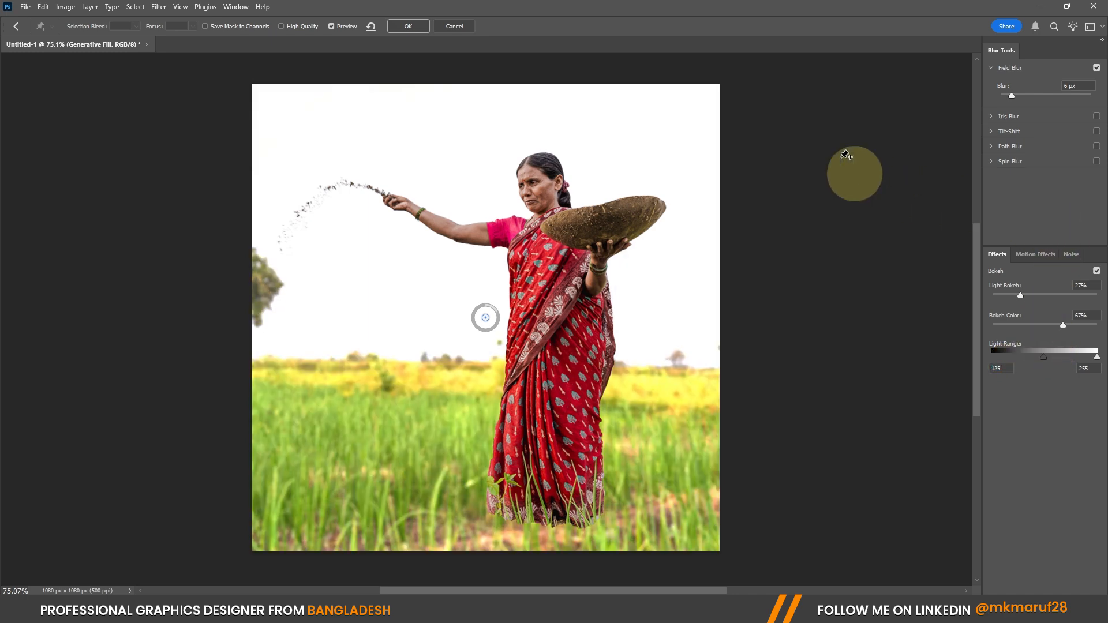
{"action": "left_click", "coordinate": [449, 28]}
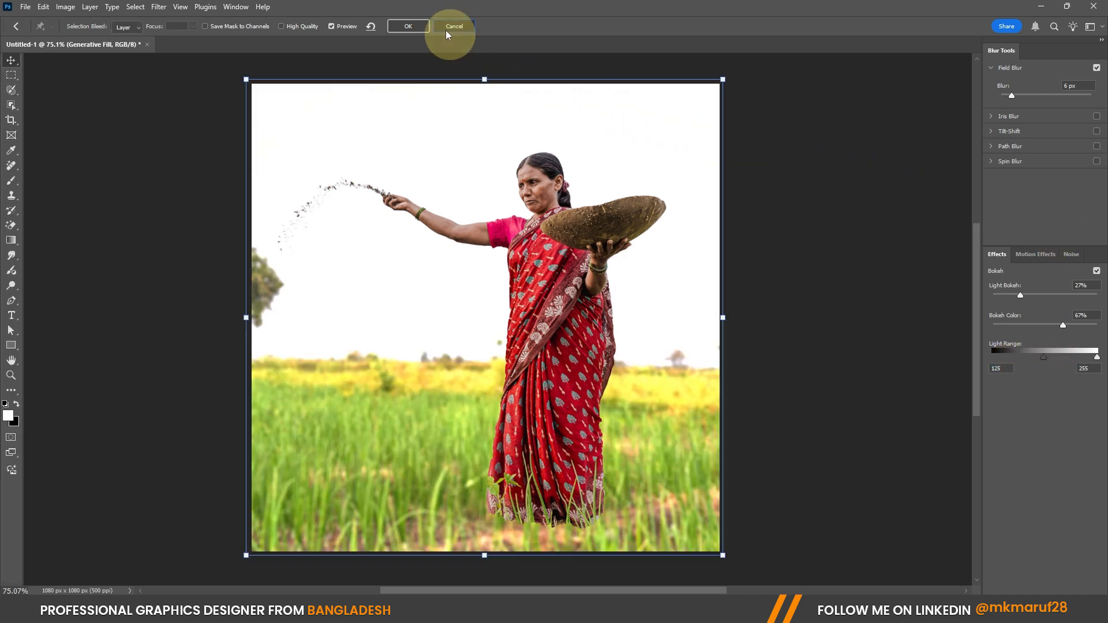
Step: Start an Iris Blur on the Generative Fill layer, center it on the woman, widen its sharp area and set the blur to 13 px
{"action": "left_click", "coordinate": [158, 7]}
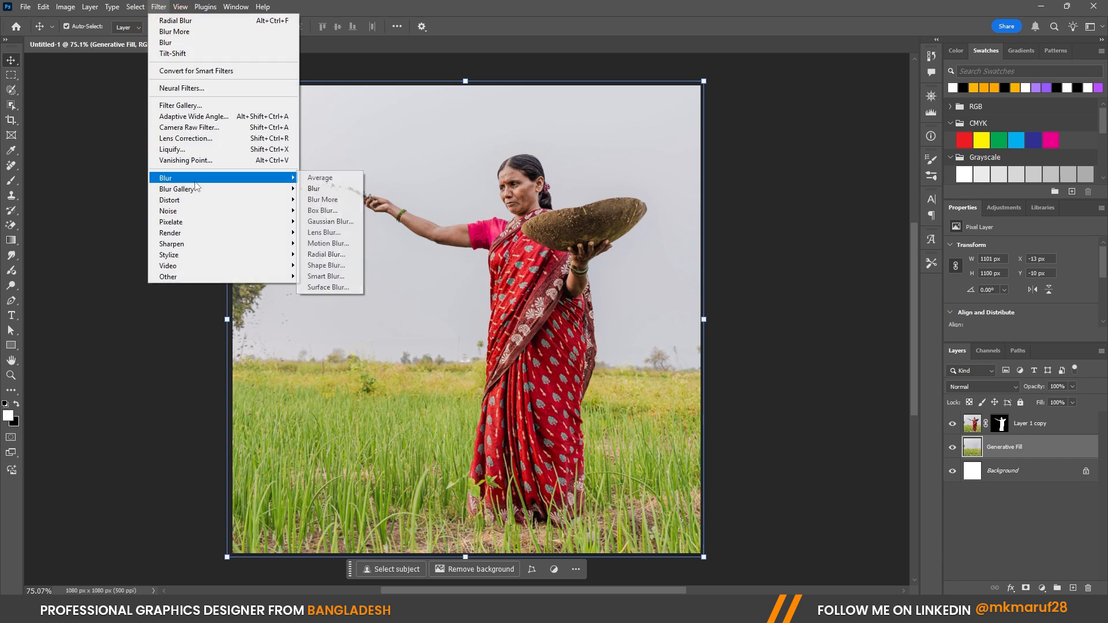
{"action": "left_click", "coordinate": [322, 199]}
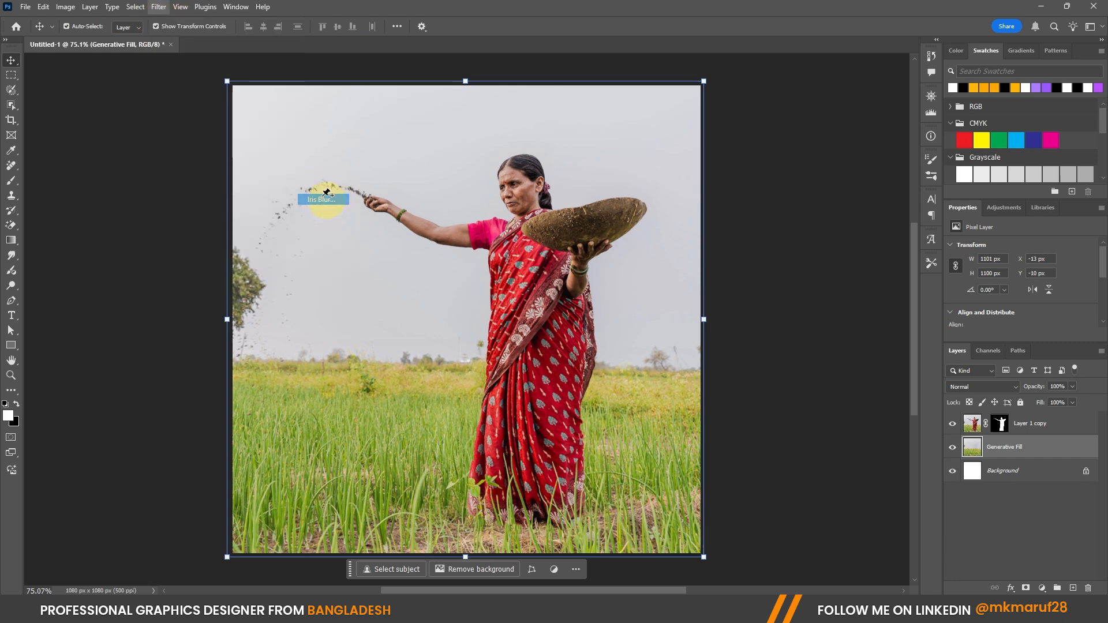
{"action": "scroll", "coordinate": [485, 317], "scroll_direction": "down", "scroll_amount": 2}
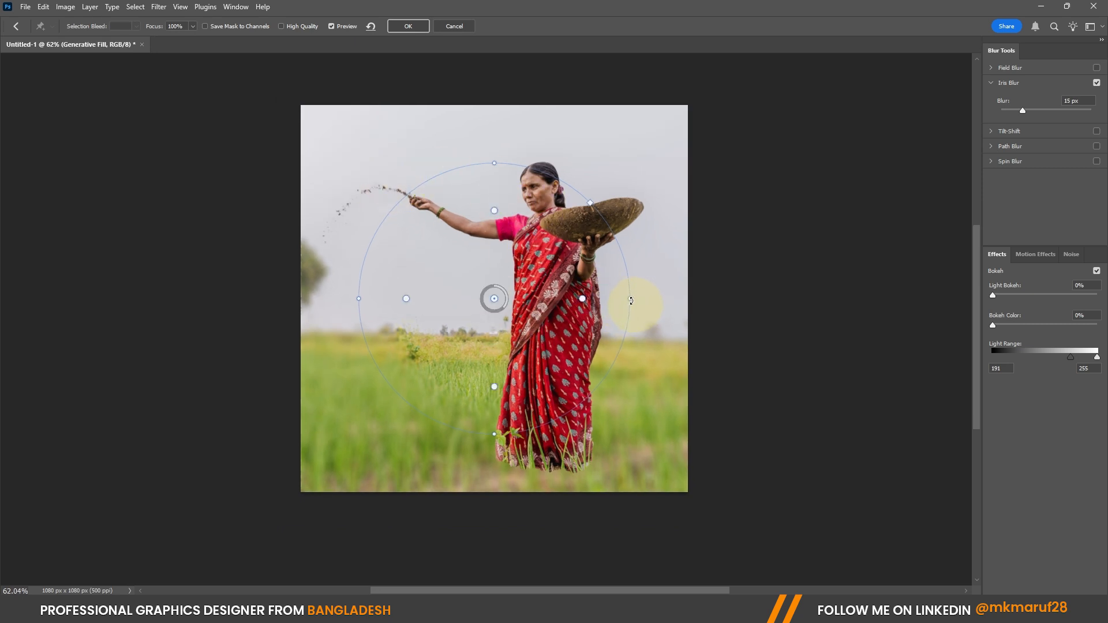
{"action": "left_click_drag", "start_coordinate": [520, 315], "coordinate": [557, 282]}
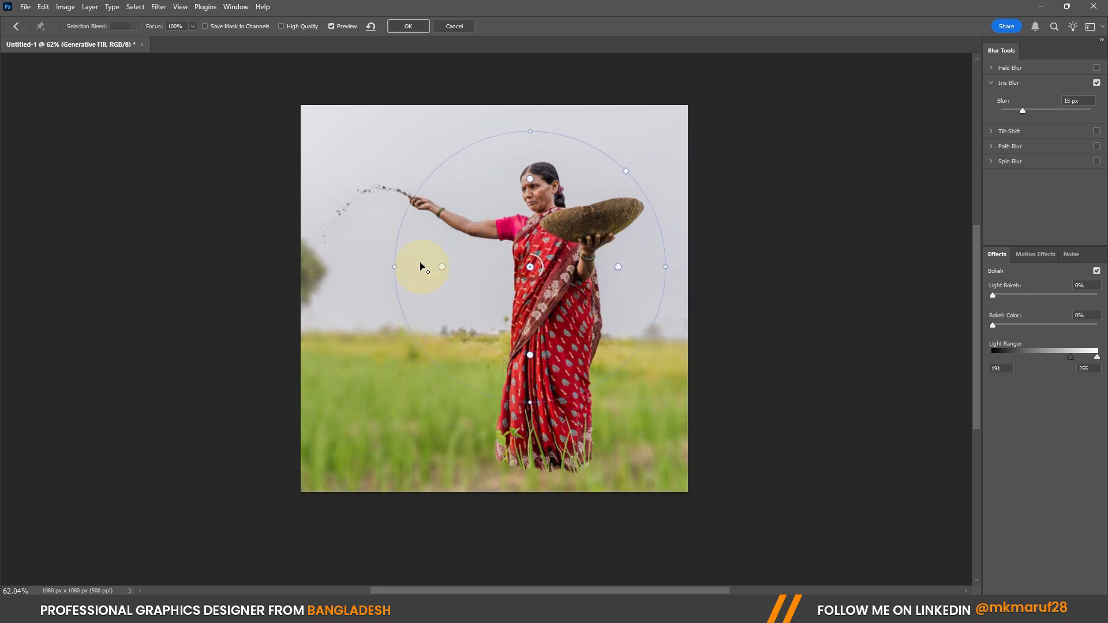
{"action": "left_click_drag", "start_coordinate": [442, 268], "coordinate": [435, 267]}
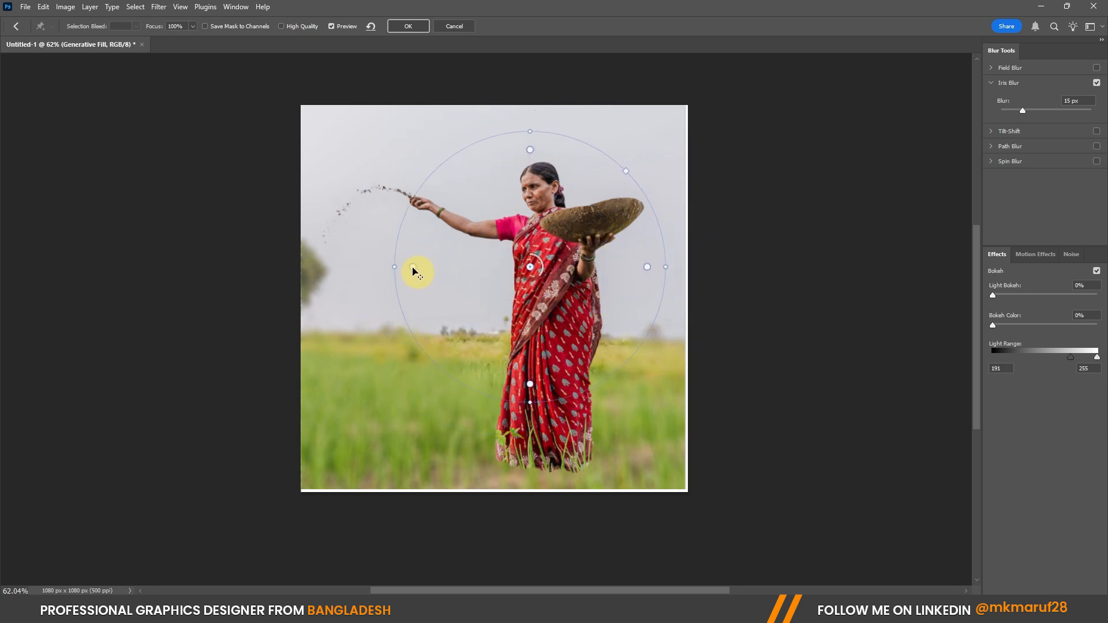
{"action": "mouse_move", "coordinate": [436, 266]}
{"action": "left_mouse_down"}
{"action": "mouse_move", "coordinate": [453, 261]}
{"action": "mouse_move", "coordinate": [392, 257]}
{"action": "mouse_move", "coordinate": [417, 259]}
{"action": "left_mouse_up"}
{"action": "mouse_move", "coordinate": [535, 275]}
{"action": "left_mouse_down"}
{"action": "mouse_move", "coordinate": [500, 268]}
{"action": "mouse_move", "coordinate": [537, 278]}
{"action": "left_mouse_up"}
Step: Try 39% light bokeh and 21% bokeh color on the Iris Blur, and cancel the filter
{"action": "mouse_move", "coordinate": [1048, 297]}
{"action": "left_mouse_down"}
{"action": "mouse_move", "coordinate": [996, 296]}
{"action": "mouse_move", "coordinate": [1050, 296]}
{"action": "left_mouse_up"}
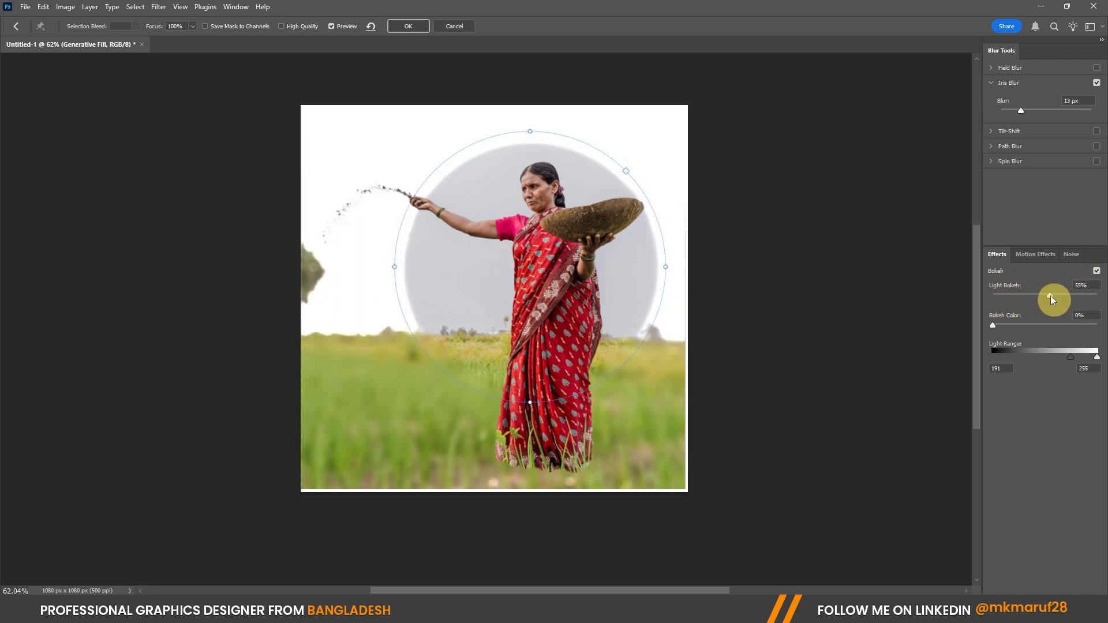
{"action": "left_click_drag", "start_coordinate": [993, 326], "coordinate": [1033, 292]}
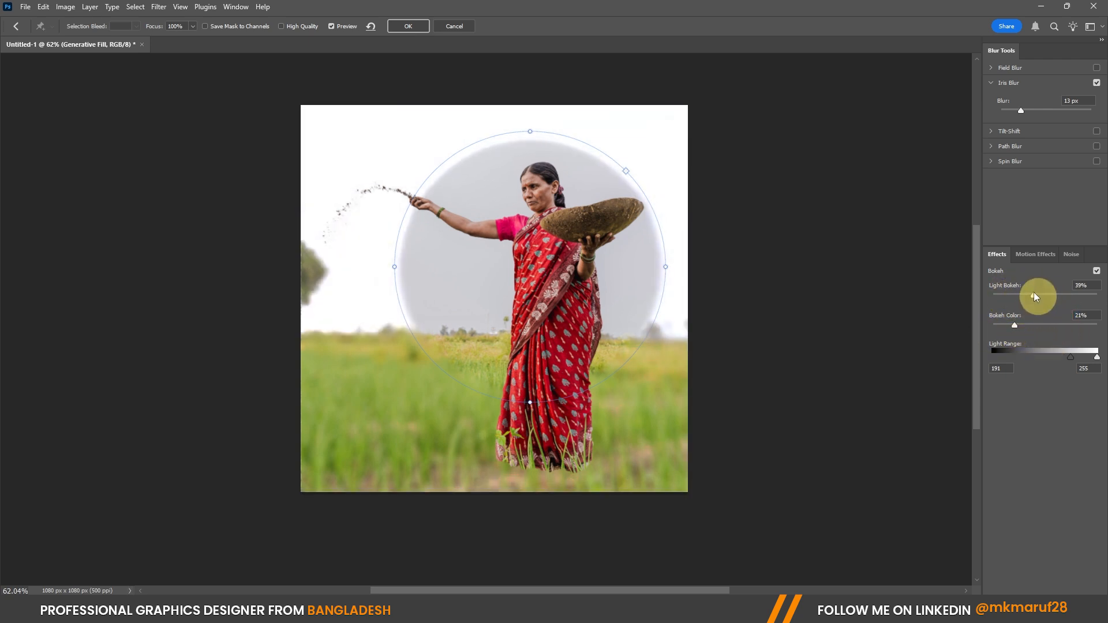
{"action": "left_click", "coordinate": [453, 27]}
Step: Start a Tilt-Shift blur from the Blur Gallery on the Generative Fill layer and move its center down to the grass beside the woman's lower sari
{"action": "left_click", "coordinate": [159, 7]}
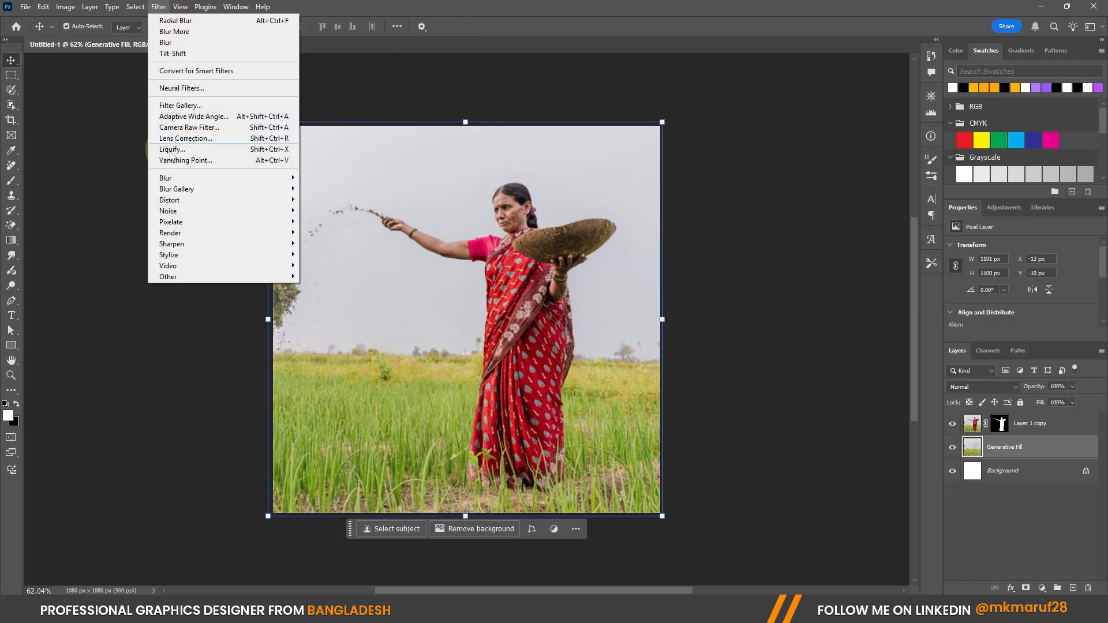
{"action": "mouse_move", "coordinate": [258, 192]}
{"action": "left_click", "coordinate": [325, 214]}
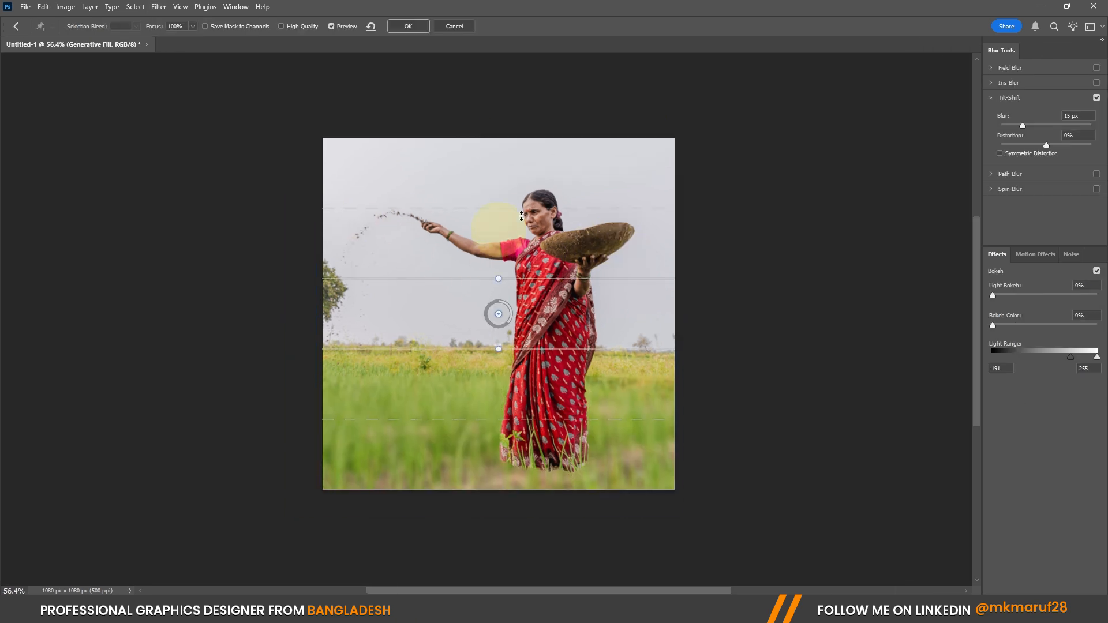
{"action": "scroll", "coordinate": [516, 299], "scroll_direction": "up", "scroll_amount": 2}
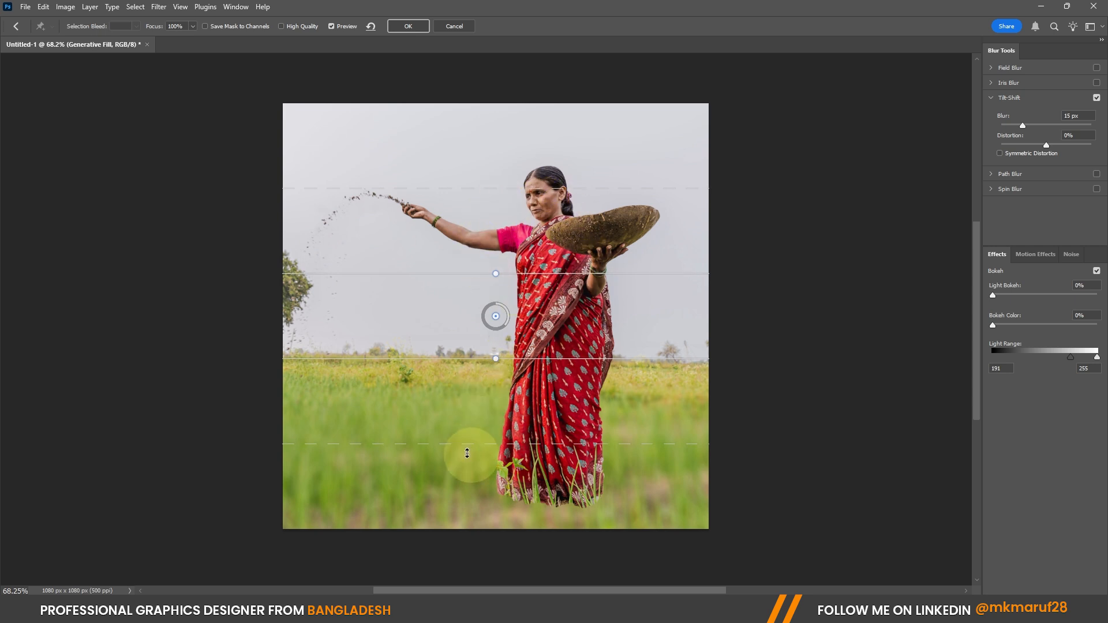
{"action": "left_click_drag", "start_coordinate": [496, 317], "coordinate": [500, 442]}
{"action": "scroll", "coordinate": [500, 442], "scroll_direction": "down", "scroll_amount": 1}
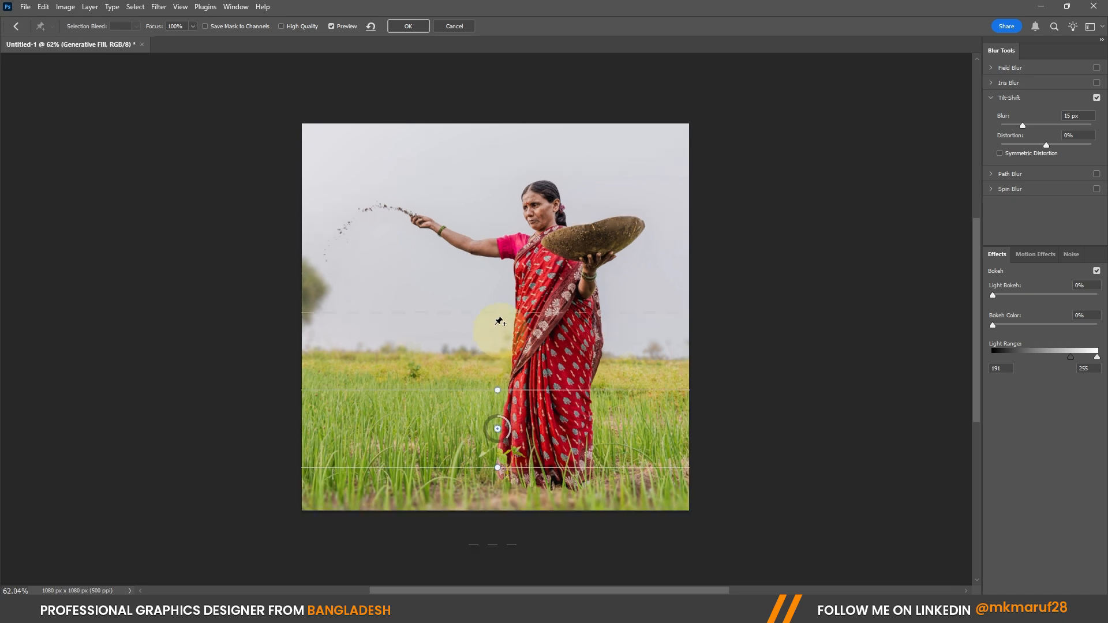
Step: Lower the Tilt-Shift's upper focus line to its center and bring the upper transition line down into the grass below the horizon
{"action": "scroll", "coordinate": [539, 378], "scroll_direction": "up", "scroll_amount": 2}
{"action": "left_click_drag", "start_coordinate": [540, 373], "coordinate": [544, 414]}
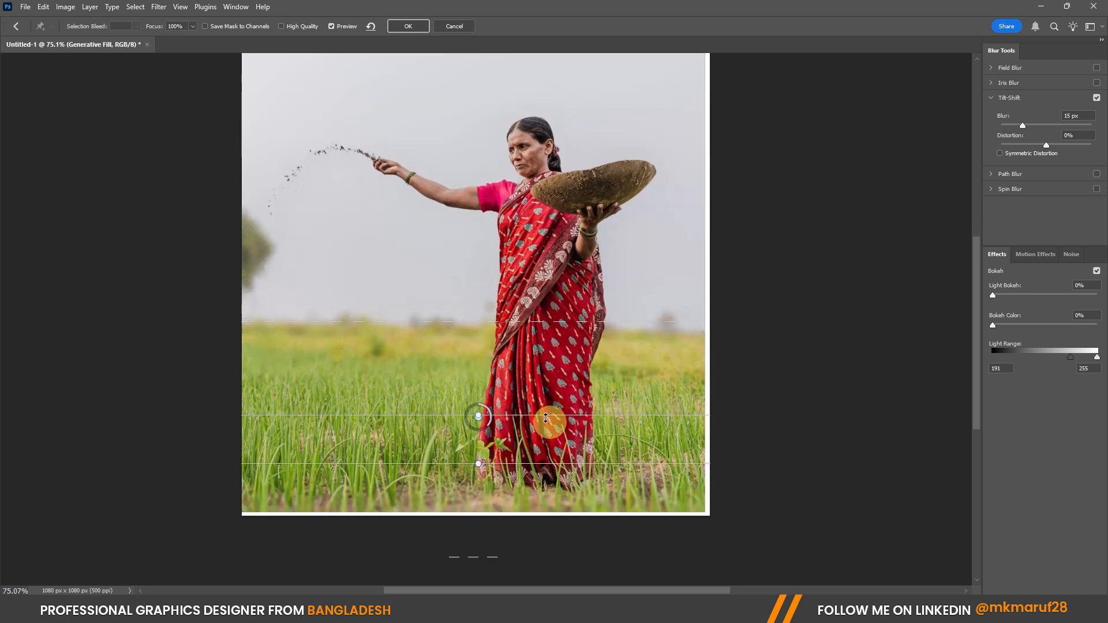
{"action": "scroll", "coordinate": [421, 416], "scroll_direction": "up", "scroll_amount": 2}
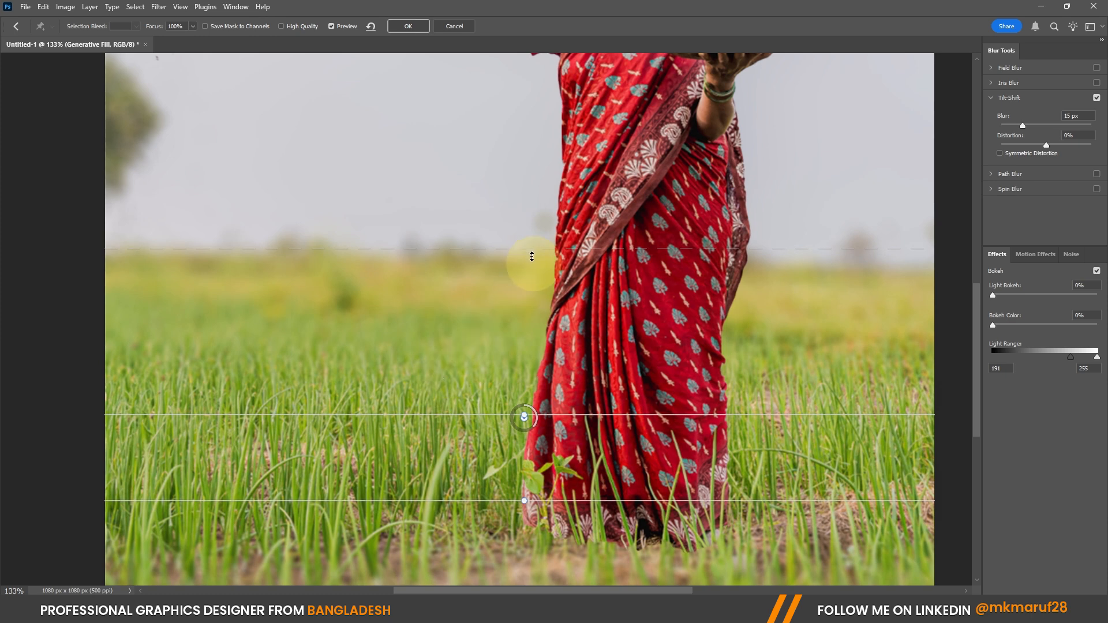
{"action": "scroll", "coordinate": [534, 249], "scroll_direction": "down", "scroll_amount": 2}
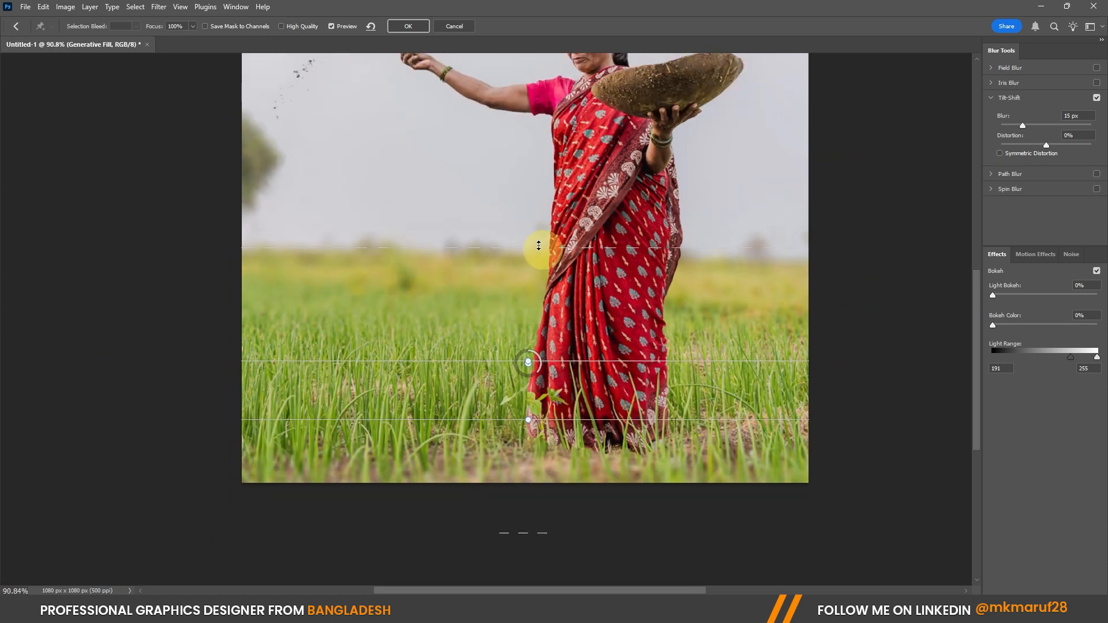
{"action": "left_click_drag", "start_coordinate": [538, 246], "coordinate": [541, 265]}
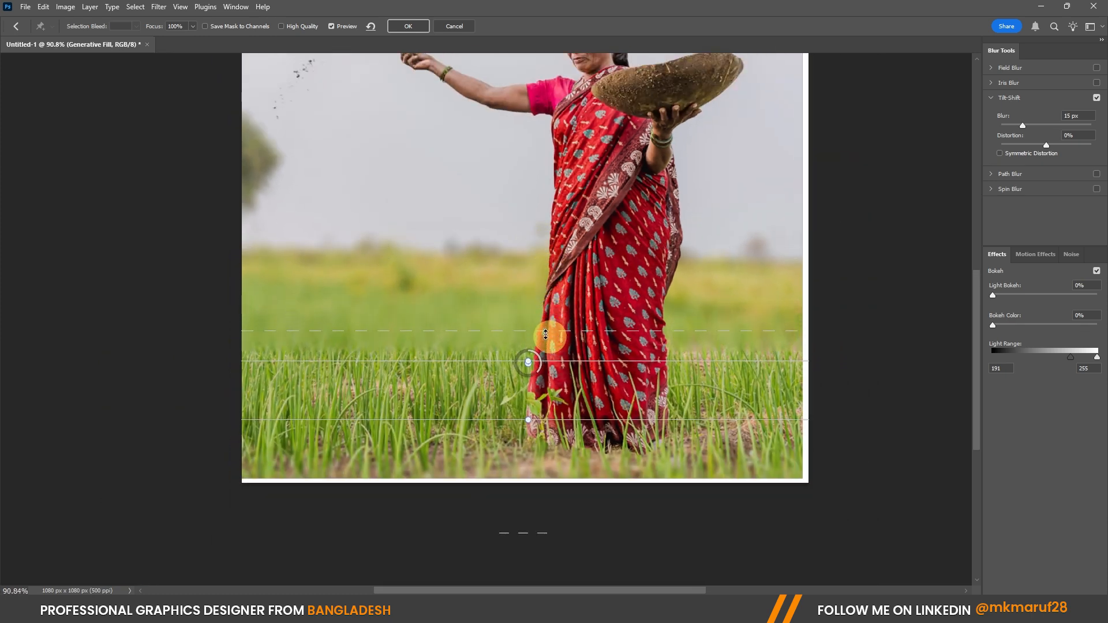
{"action": "left_click_drag", "start_coordinate": [544, 349], "coordinate": [549, 363]}
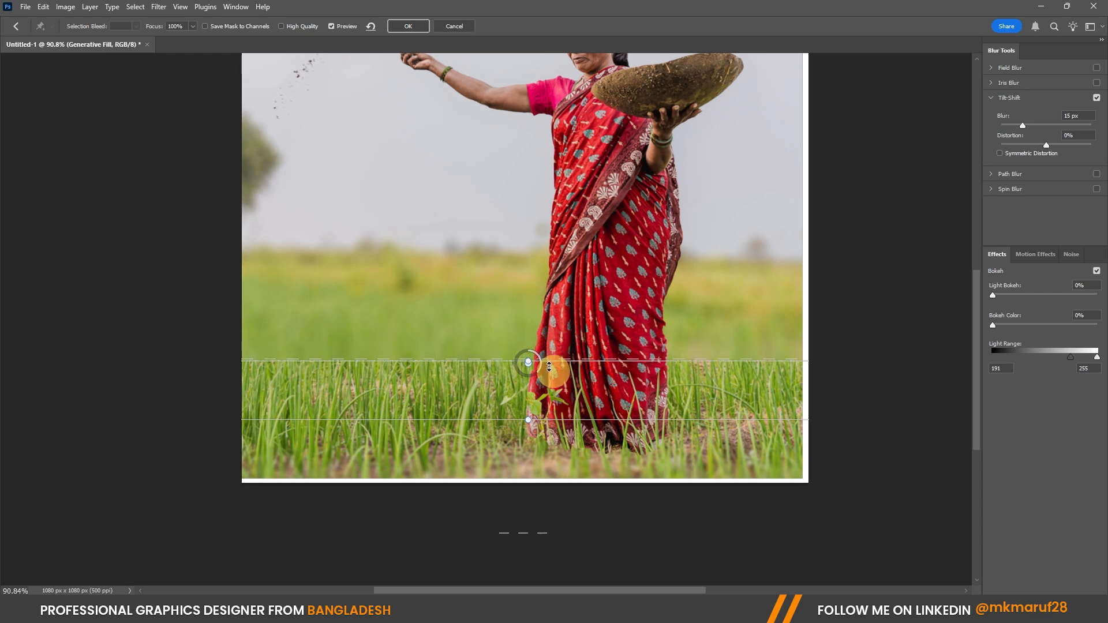
{"action": "left_click_drag", "start_coordinate": [549, 322], "coordinate": [549, 311]}
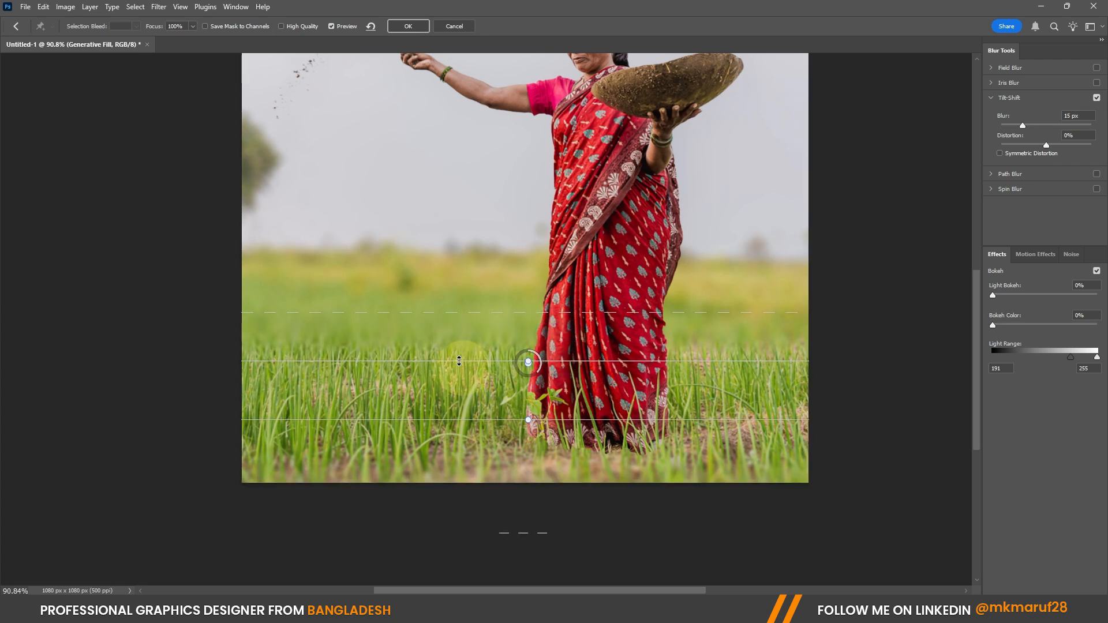
{"action": "scroll", "coordinate": [471, 348], "scroll_direction": "up", "scroll_amount": 2}
{"action": "left_click_drag", "start_coordinate": [504, 308], "coordinate": [504, 292]}
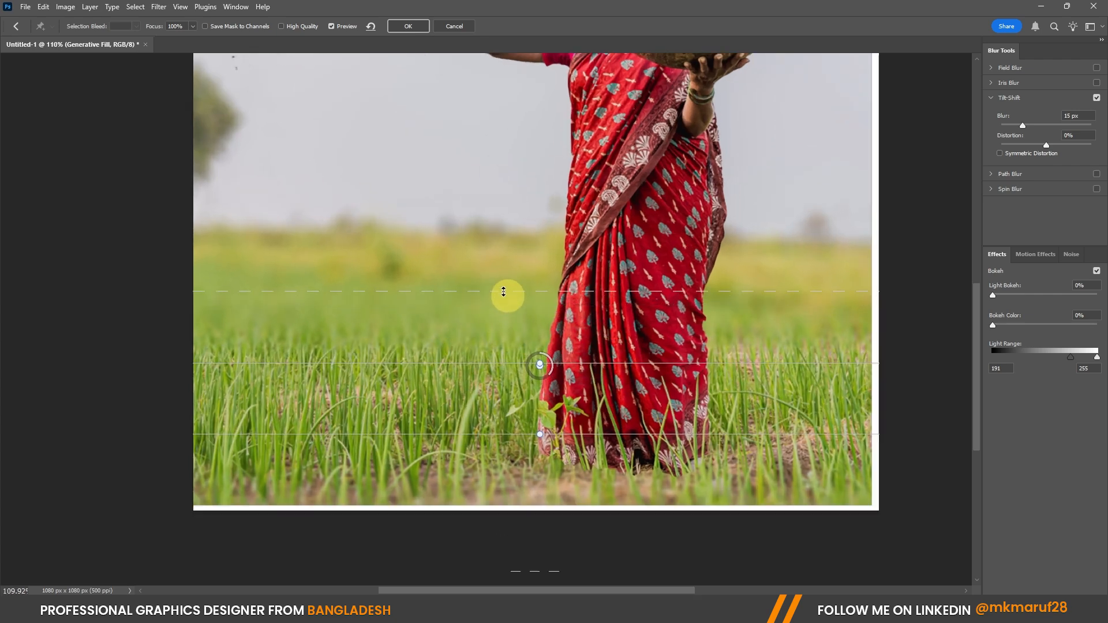
Step: Raise the Tilt-Shift's lower focus line toward the center and move its lower transition line slightly farther below the image
{"action": "scroll", "coordinate": [493, 324], "scroll_direction": "down", "scroll_amount": 2}
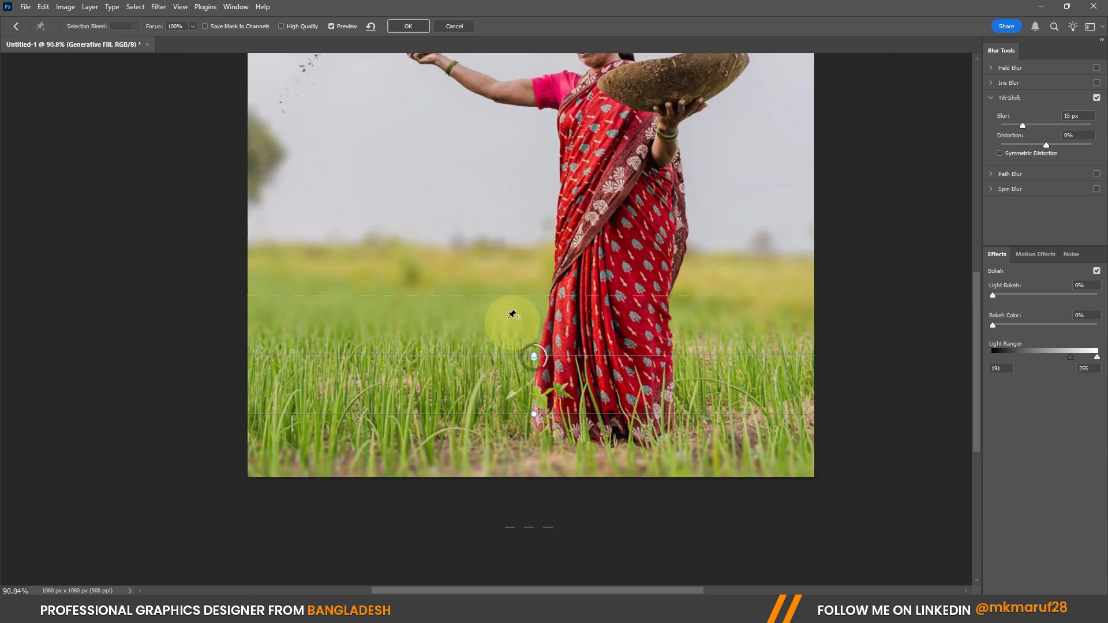
{"action": "left_click_drag", "start_coordinate": [630, 413], "coordinate": [635, 392]}
{"action": "left_click_drag", "start_coordinate": [543, 505], "coordinate": [542, 516]}
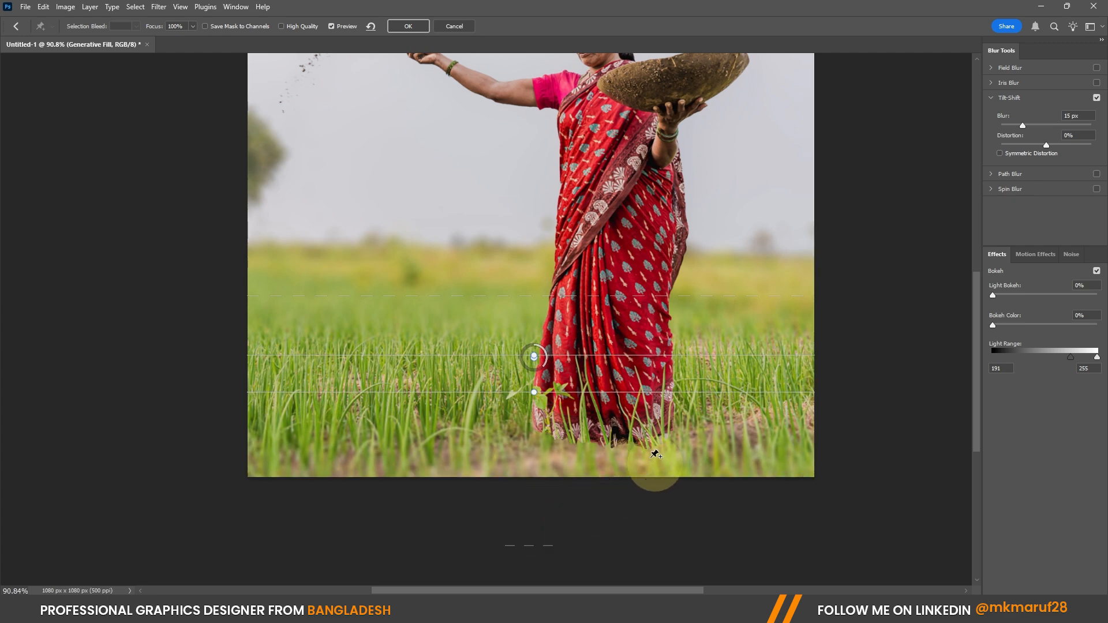
Step: Reduce the Tilt-Shift blur amount to 9 px
{"action": "scroll", "coordinate": [655, 454], "scroll_direction": "down", "scroll_amount": 2}
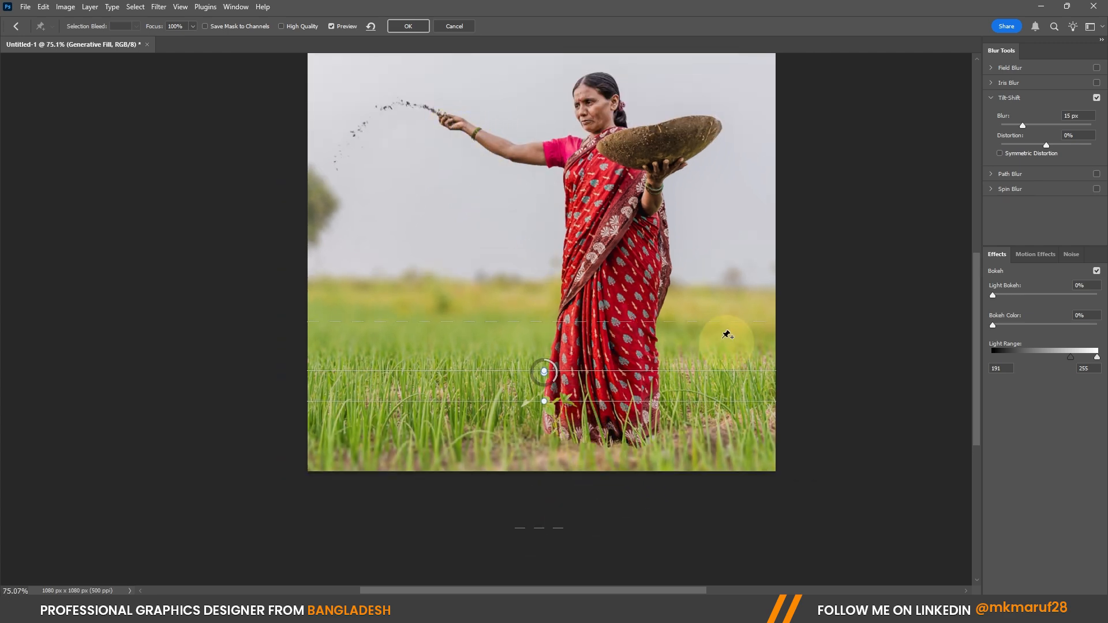
{"action": "scroll", "coordinate": [440, 317], "scroll_direction": "down", "scroll_amount": 1}
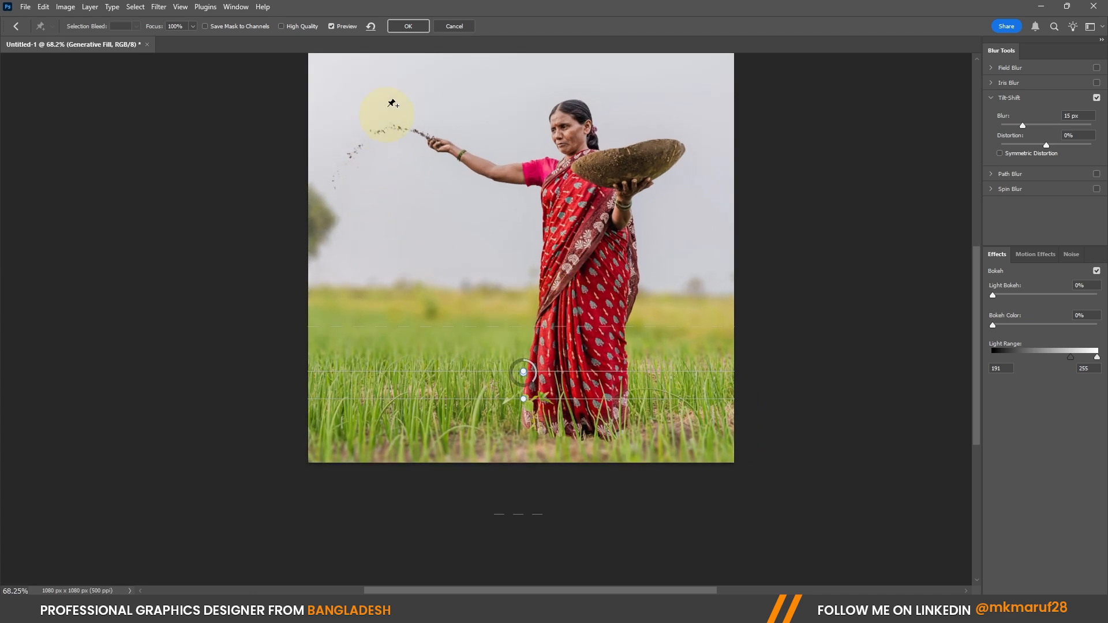
{"action": "scroll", "coordinate": [390, 320], "scroll_direction": "down", "scroll_amount": 1}
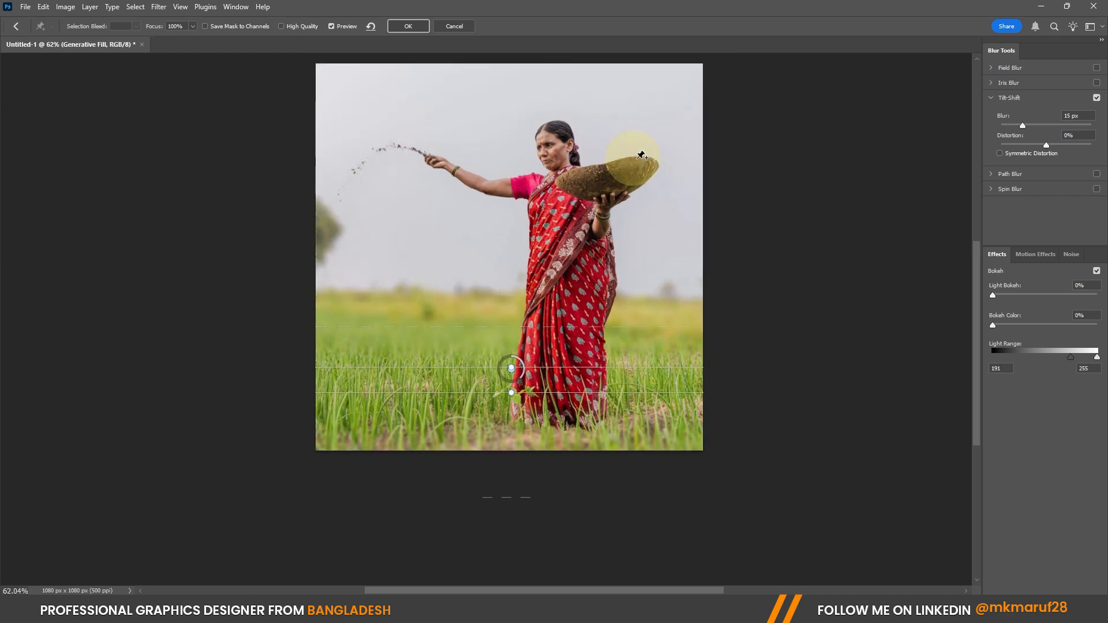
{"action": "scroll", "coordinate": [635, 346], "scroll_direction": "up", "scroll_amount": 2}
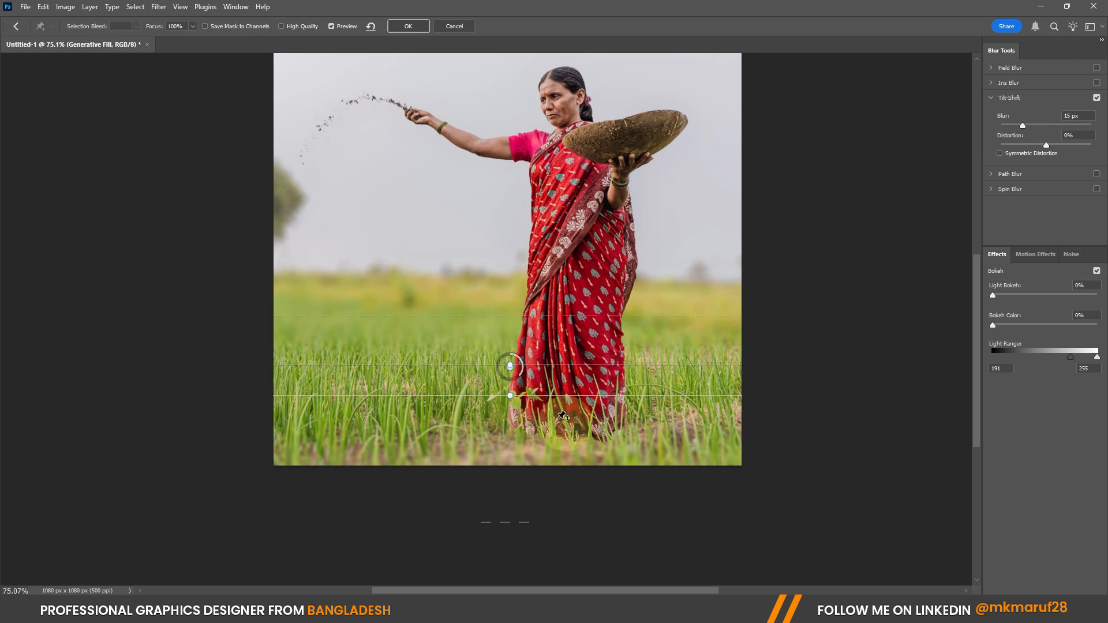
{"action": "scroll", "coordinate": [554, 413], "scroll_direction": "up", "scroll_amount": 2}
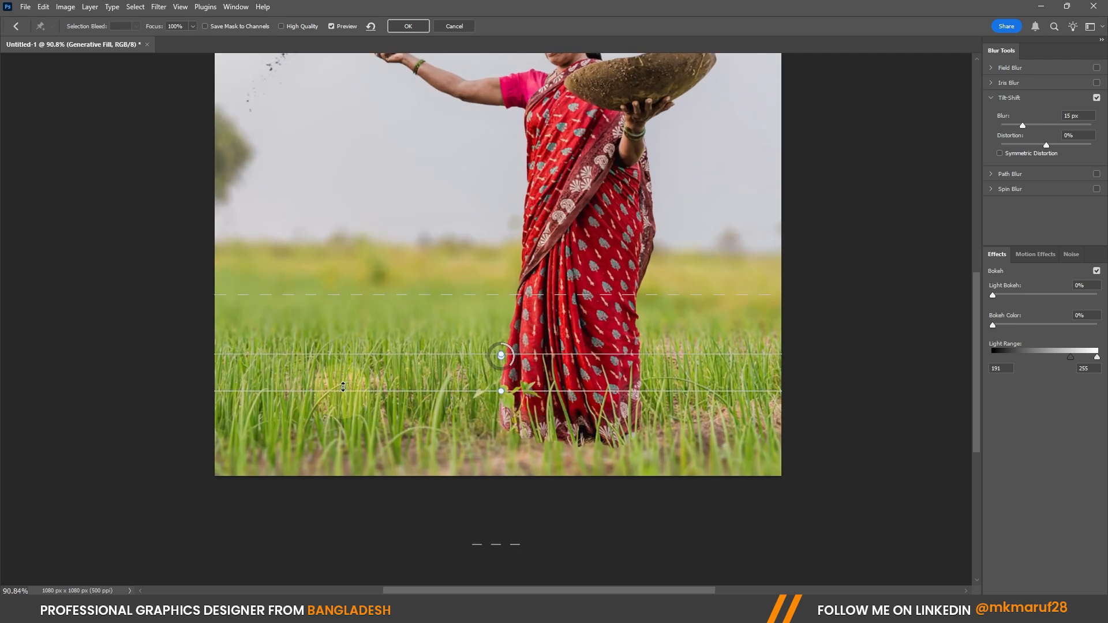
{"action": "scroll", "coordinate": [617, 404], "scroll_direction": "up", "scroll_amount": 5}
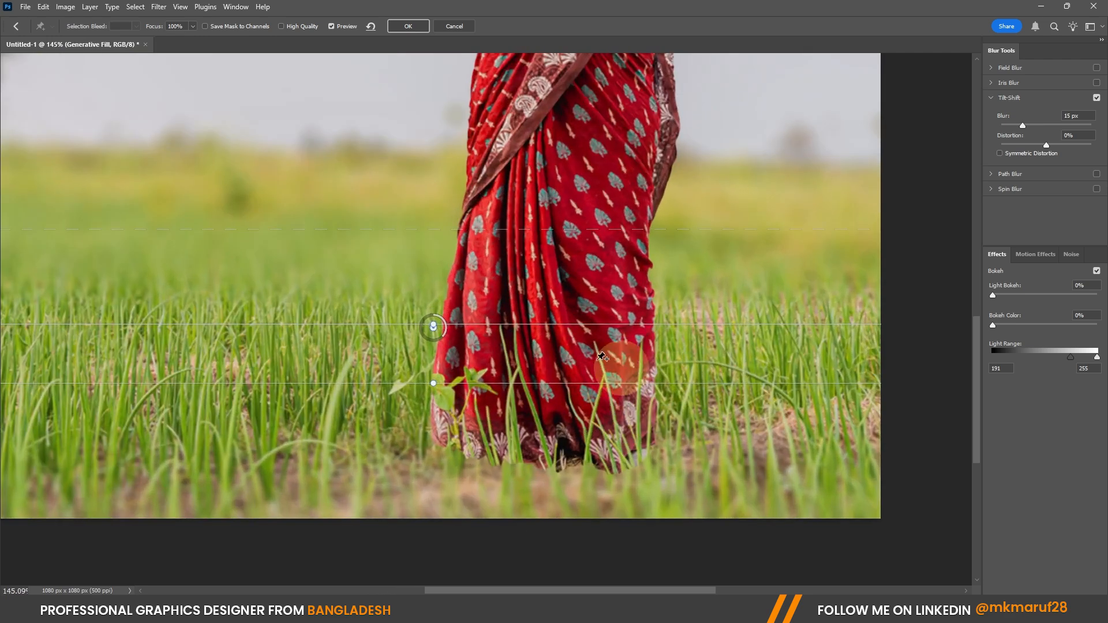
{"action": "scroll", "coordinate": [539, 359], "scroll_direction": "down", "scroll_amount": 2}
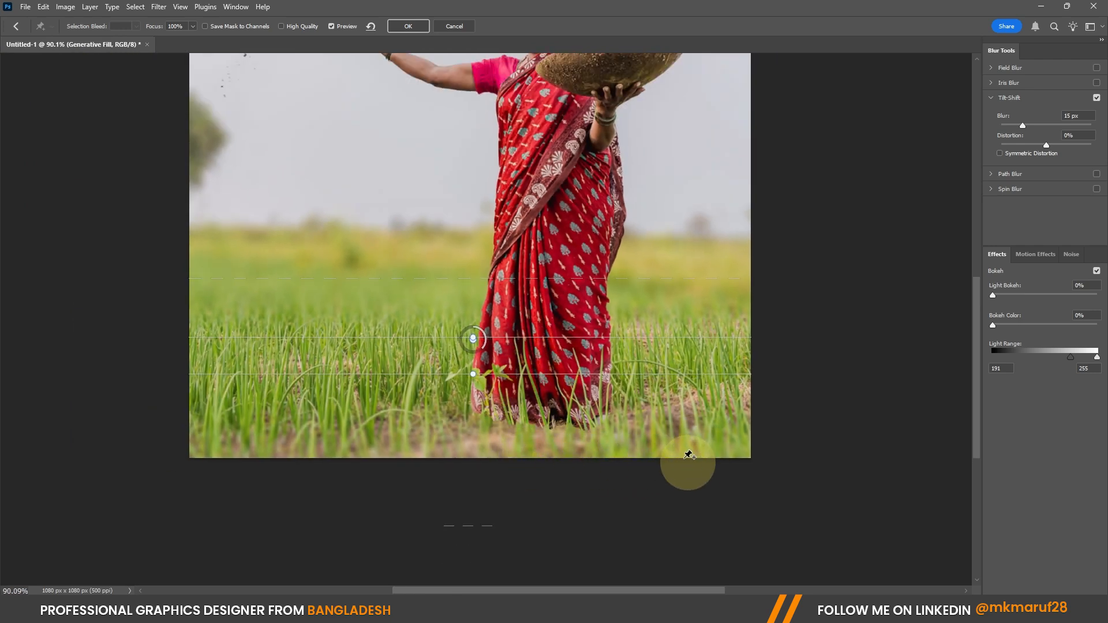
{"action": "left_click", "coordinate": [484, 353]}
{"action": "left_click_drag", "start_coordinate": [483, 353], "coordinate": [515, 345]}
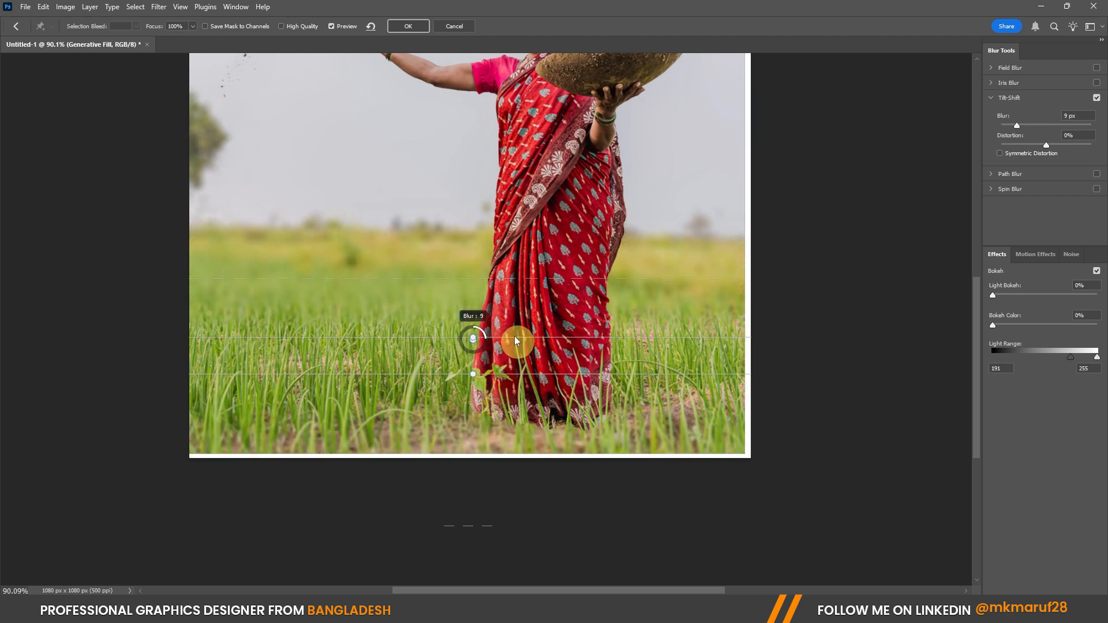
{"action": "scroll", "coordinate": [742, 353], "scroll_direction": "down", "scroll_amount": 3}
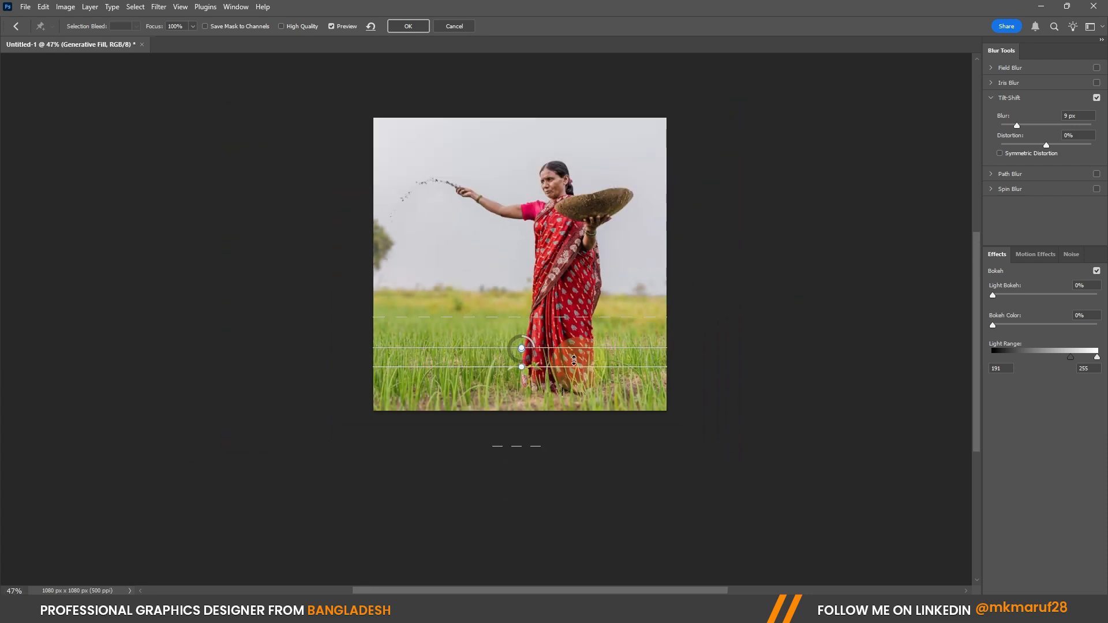
Step: Try 21% light bokeh, 20% bokeh color and a light range of 168 to 255 on the Tilt-Shift, and turn bokeh off
{"action": "left_click_drag", "start_coordinate": [993, 297], "coordinate": [1025, 320]}
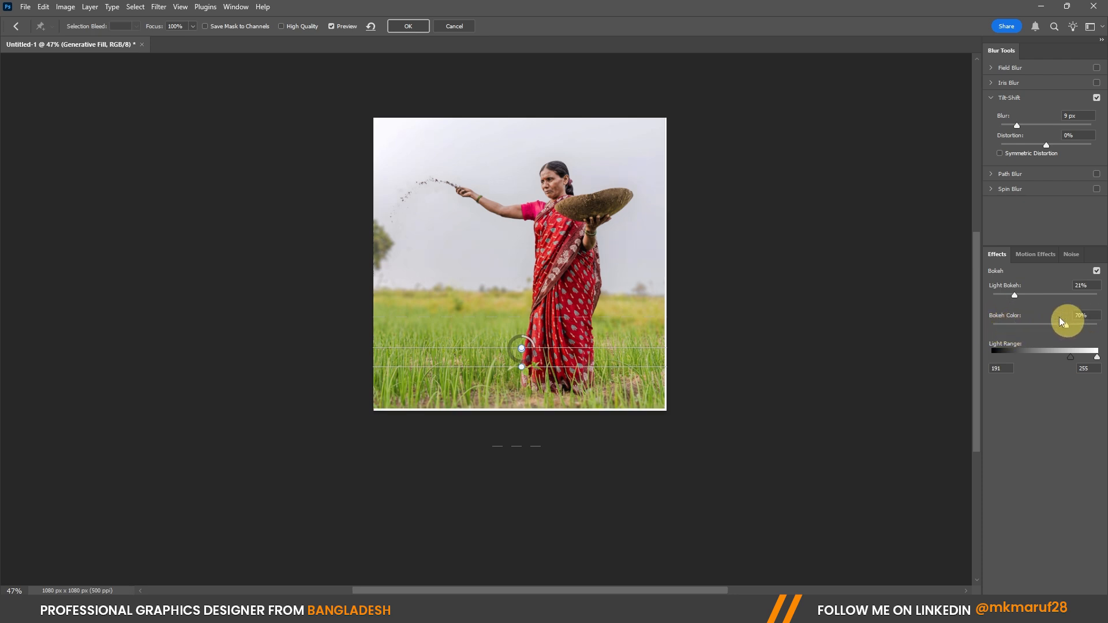
{"action": "left_click_drag", "start_coordinate": [1099, 327], "coordinate": [1014, 325]}
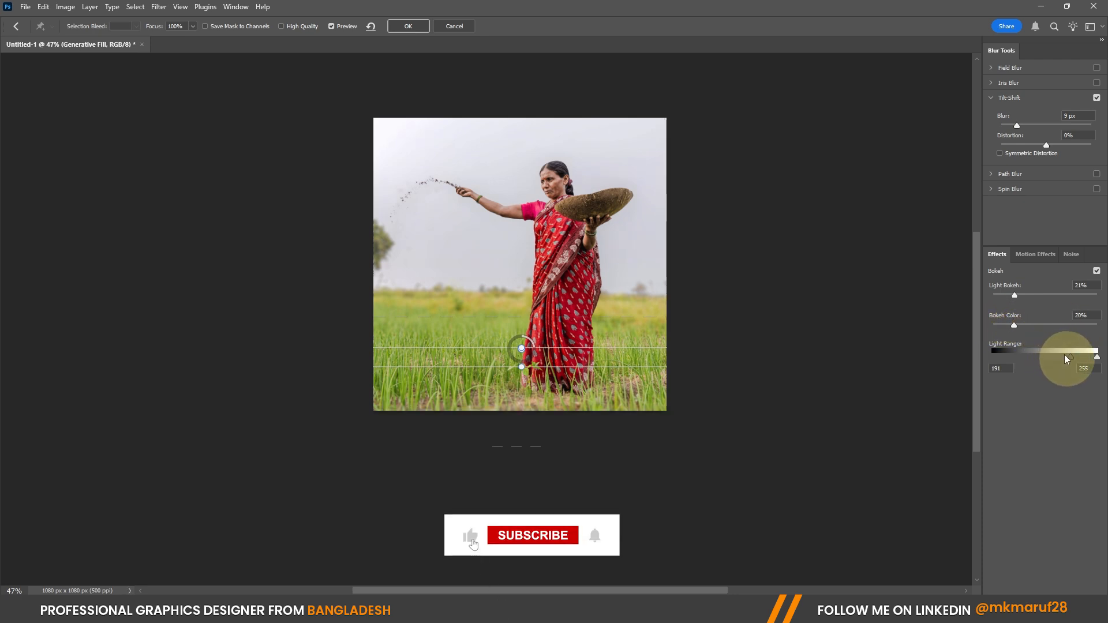
{"action": "left_click_drag", "start_coordinate": [1067, 356], "coordinate": [1037, 344]}
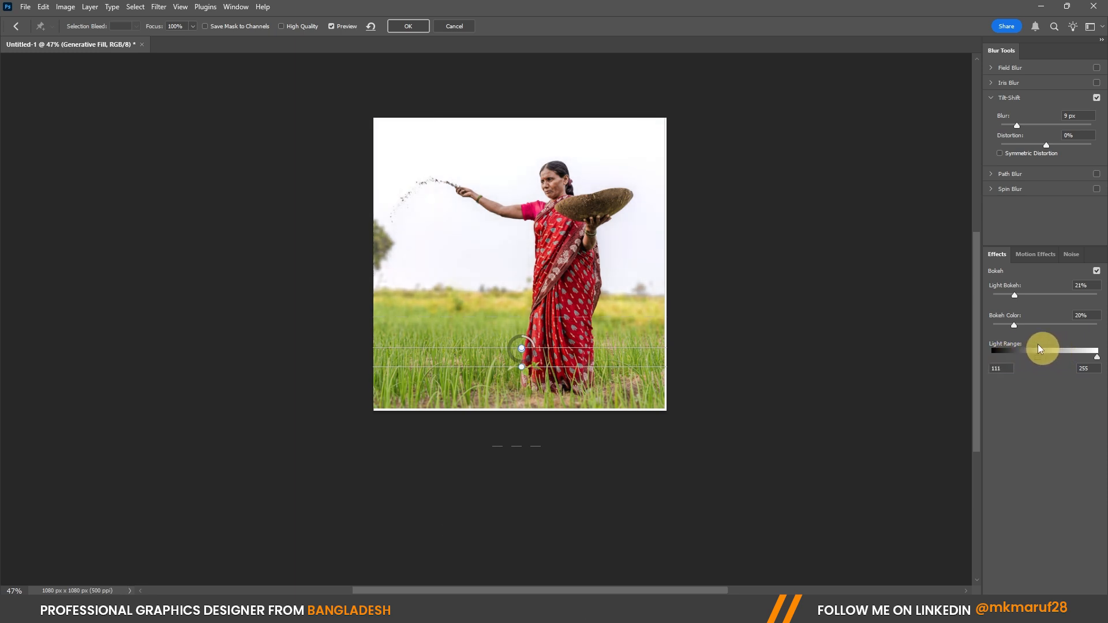
{"action": "left_click_drag", "start_coordinate": [622, 218], "coordinate": [629, 257]}
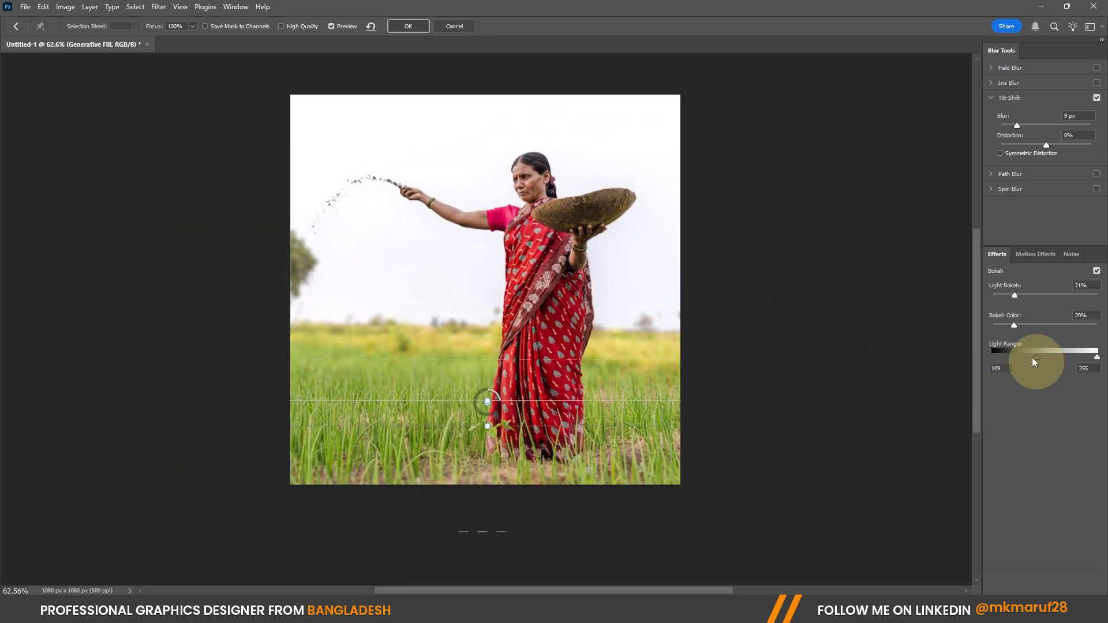
{"action": "left_click_drag", "start_coordinate": [1042, 358], "coordinate": [1062, 357]}
{"action": "left_click", "coordinate": [1096, 273]}
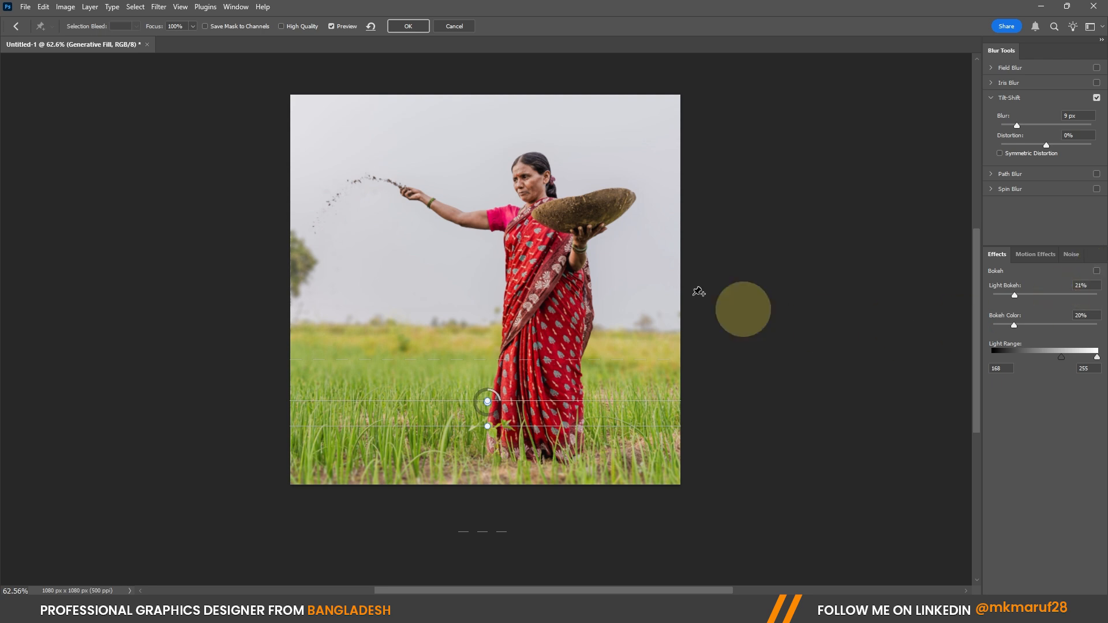
Step: Apply the Tilt-Shift blur to the Generative Fill layer and deselect all layers
{"action": "left_click", "coordinate": [408, 26]}
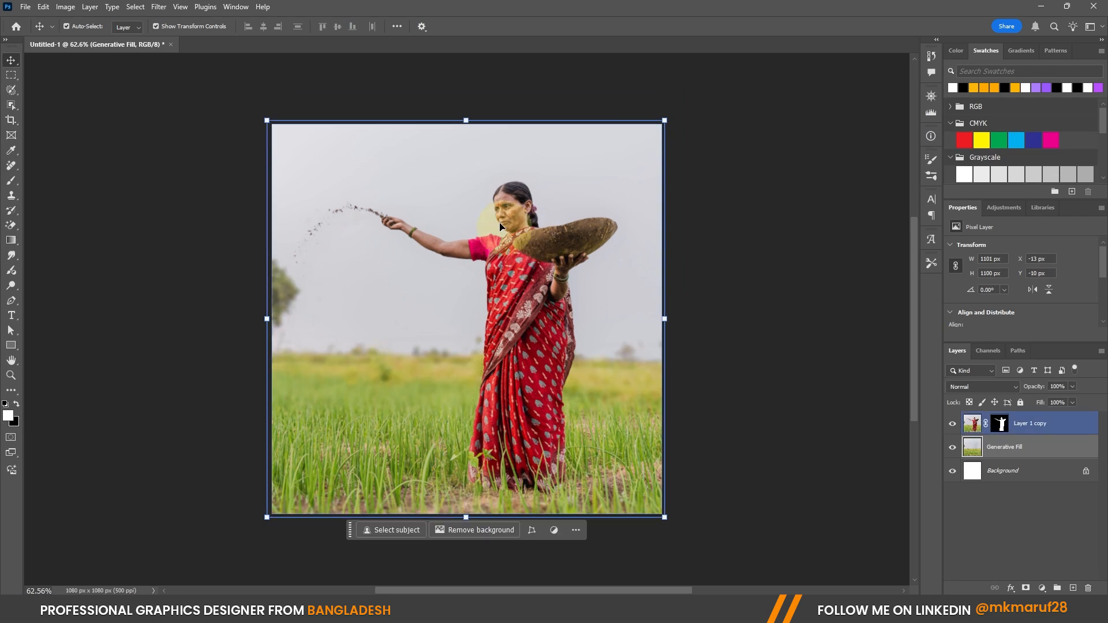
{"action": "scroll", "coordinate": [506, 234], "scroll_direction": "down", "scroll_amount": 4}
{"action": "scroll", "coordinate": [451, 367], "scroll_direction": "up", "scroll_amount": 3}
{"action": "left_click", "coordinate": [750, 318]}
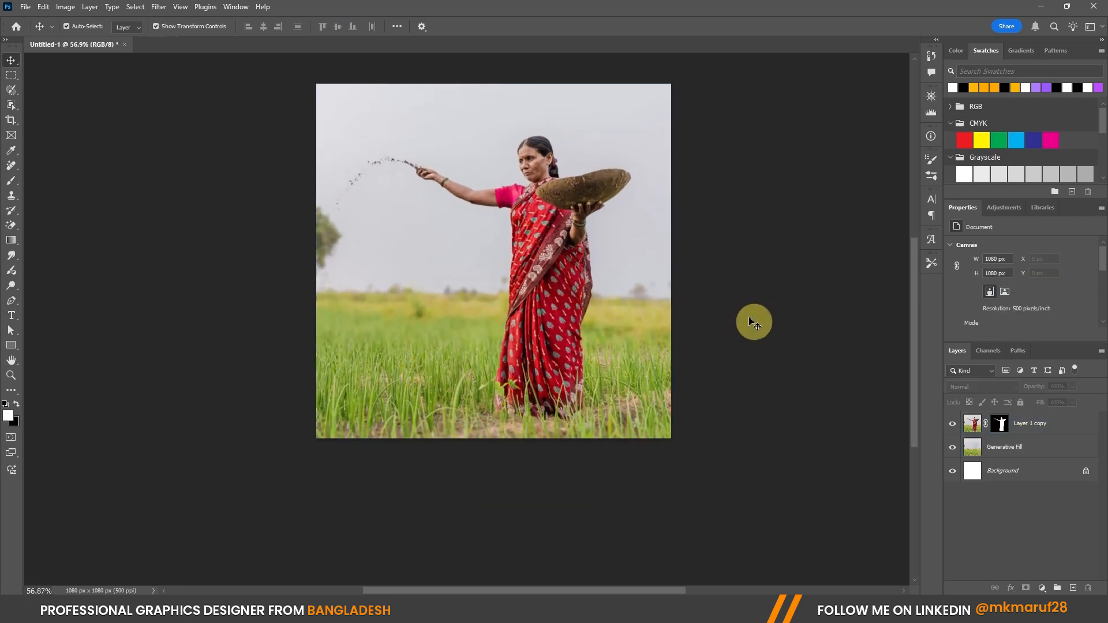
Step: Examine the Tilt-Shift result in the sky, the horizon and the grass around the woman's feet
{"action": "scroll", "coordinate": [762, 323], "scroll_direction": "down", "scroll_amount": 2}
{"action": "scroll", "coordinate": [669, 280], "scroll_direction": "up", "scroll_amount": 1}
{"action": "scroll", "coordinate": [669, 283], "scroll_direction": "up", "scroll_amount": 1}
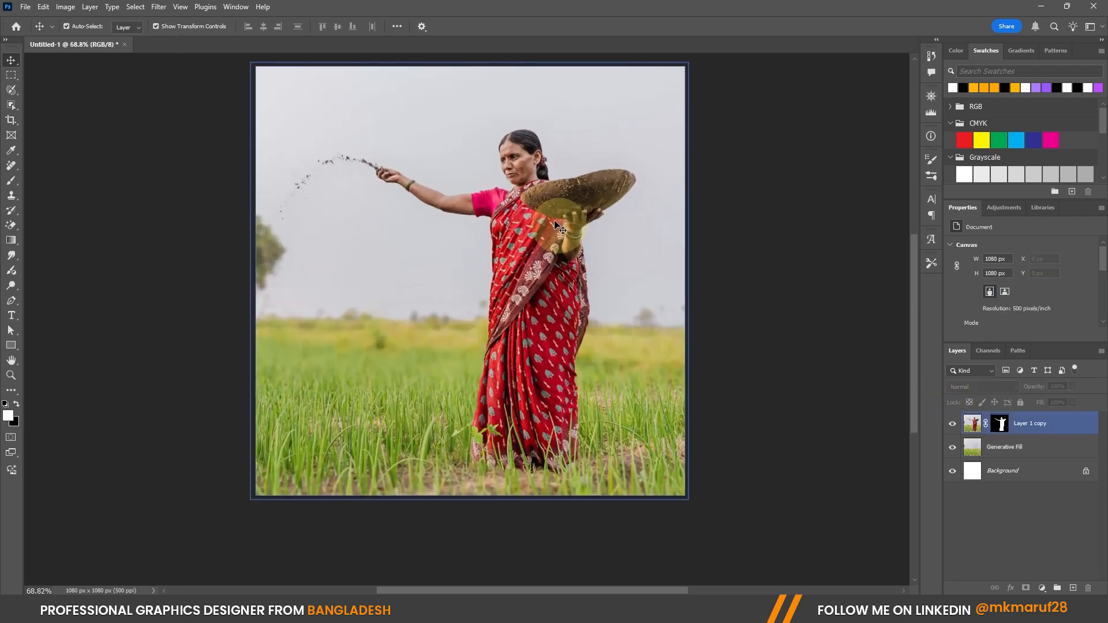
{"action": "left_click", "coordinate": [421, 314]}
{"action": "scroll", "coordinate": [517, 462], "scroll_direction": "up", "scroll_amount": 2}
{"action": "left_click", "coordinate": [525, 466]}
{"action": "scroll", "coordinate": [519, 461], "scroll_direction": "down", "scroll_amount": 4}
{"action": "scroll", "coordinate": [526, 349], "scroll_direction": "up", "scroll_amount": 2}
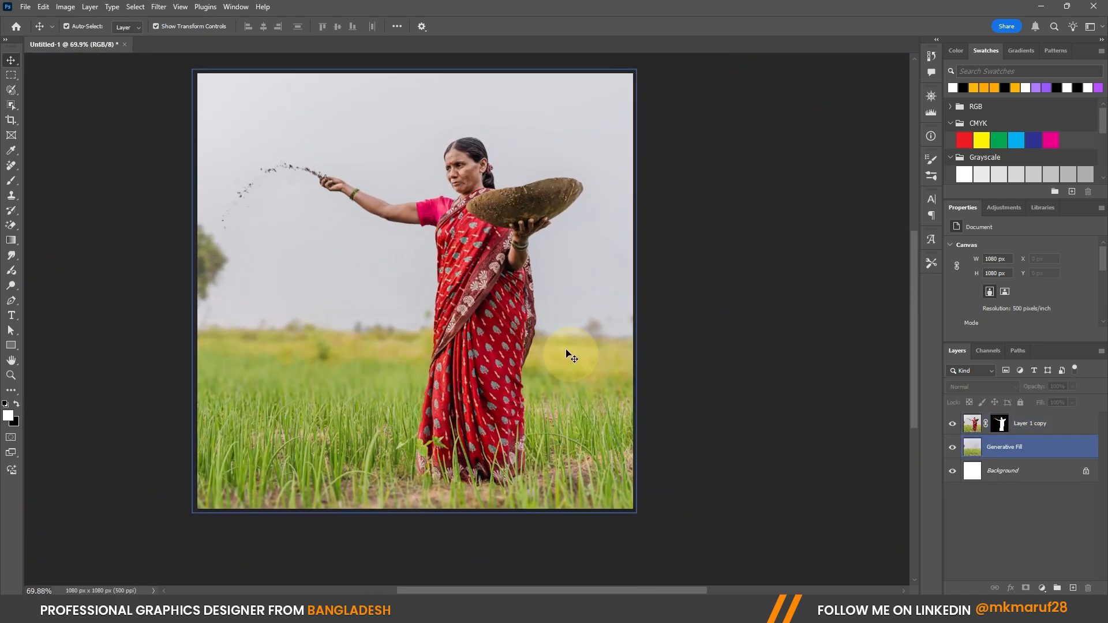
{"action": "left_click", "coordinate": [567, 353]}
{"action": "left_click", "coordinate": [158, 7]}
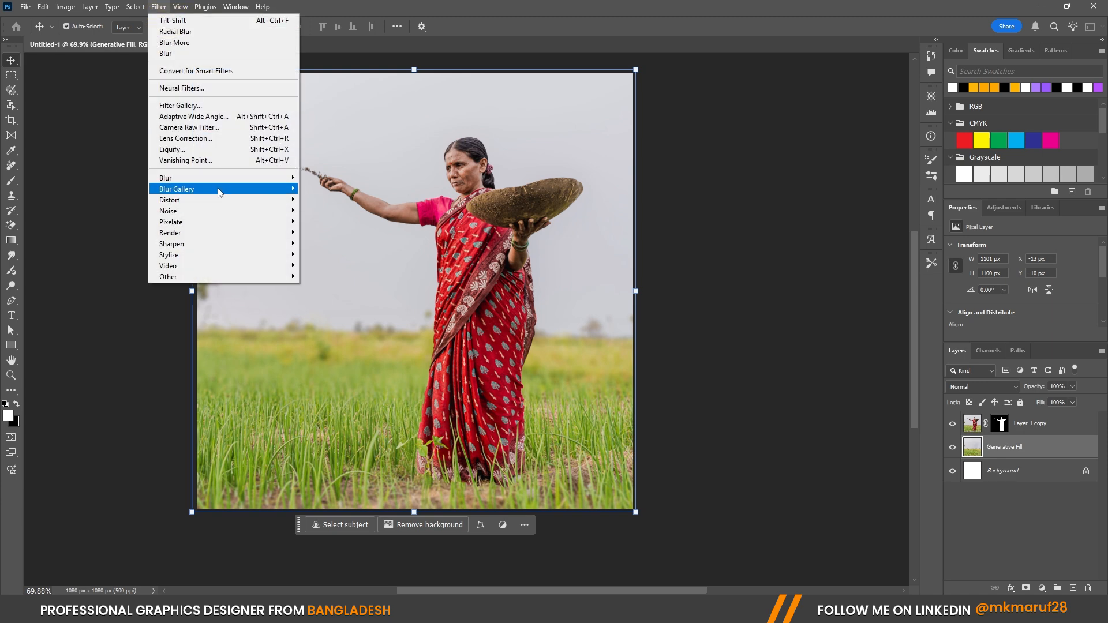
{"action": "mouse_move", "coordinate": [219, 190]}
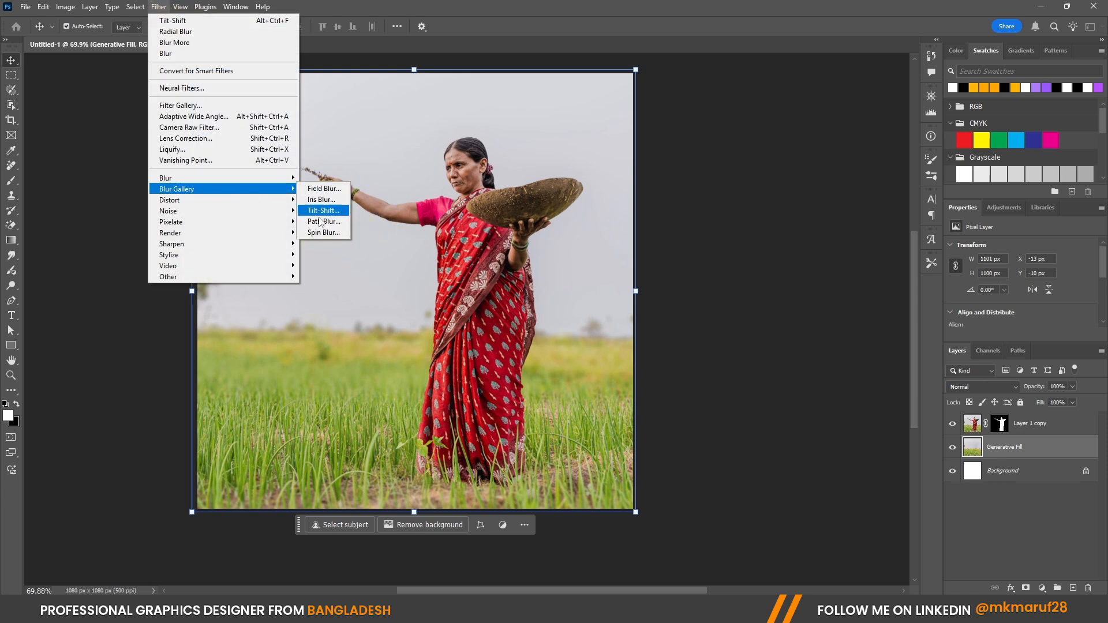
{"action": "left_click", "coordinate": [698, 262]}
{"action": "left_click", "coordinate": [512, 238]}
{"action": "left_click", "coordinate": [347, 238]}
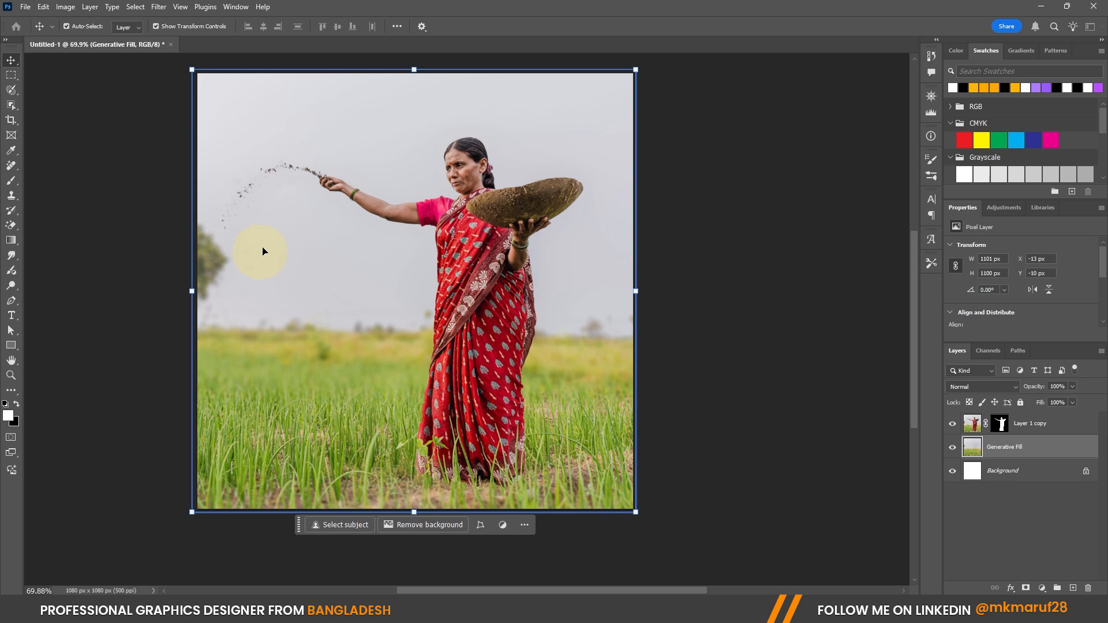
{"action": "left_click", "coordinate": [707, 410]}
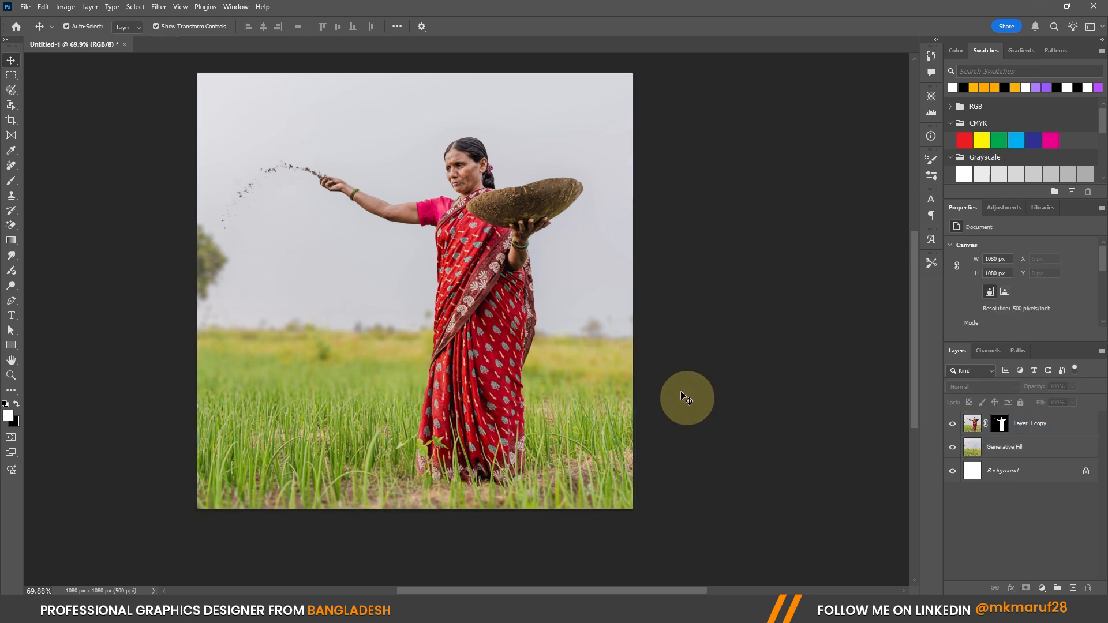
{"action": "left_click", "coordinate": [577, 317]}
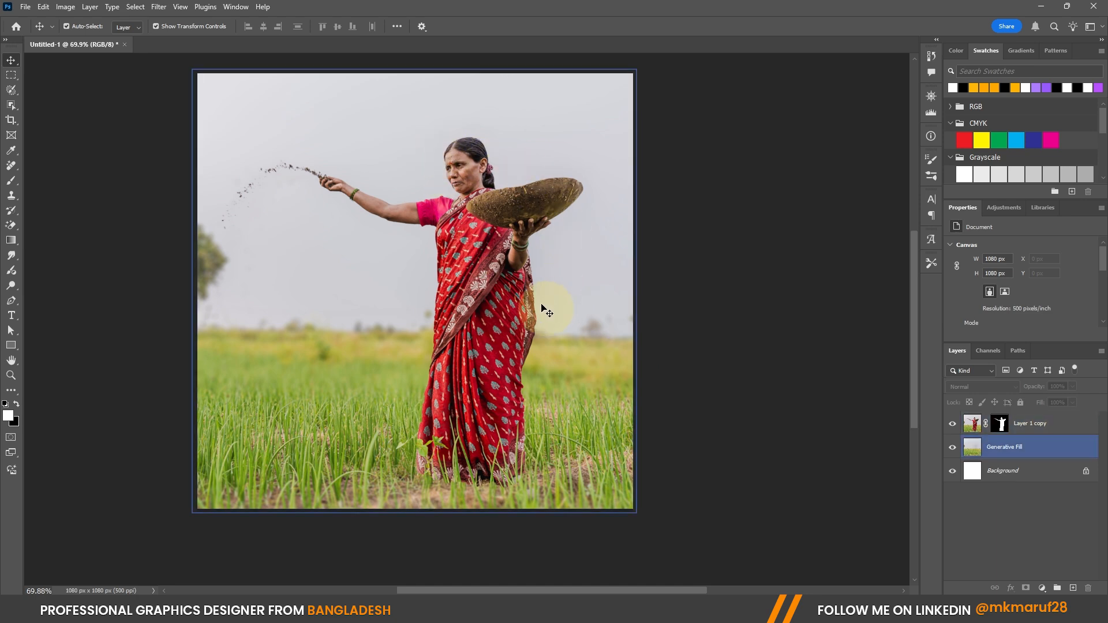
{"action": "left_click", "coordinate": [494, 271]}
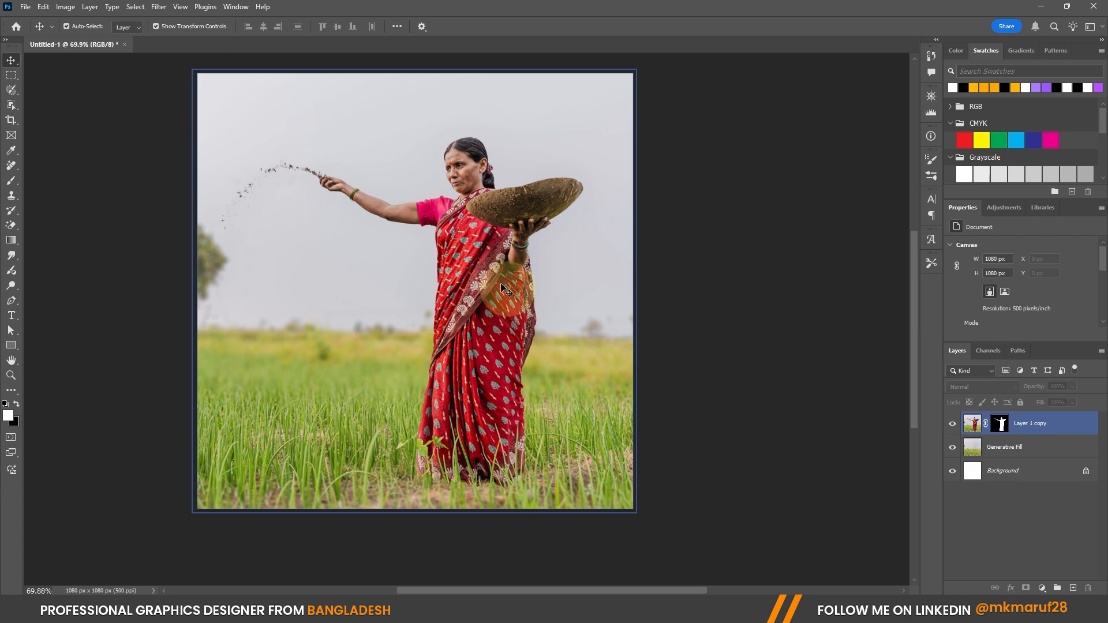
{"action": "left_click", "coordinate": [508, 326]}
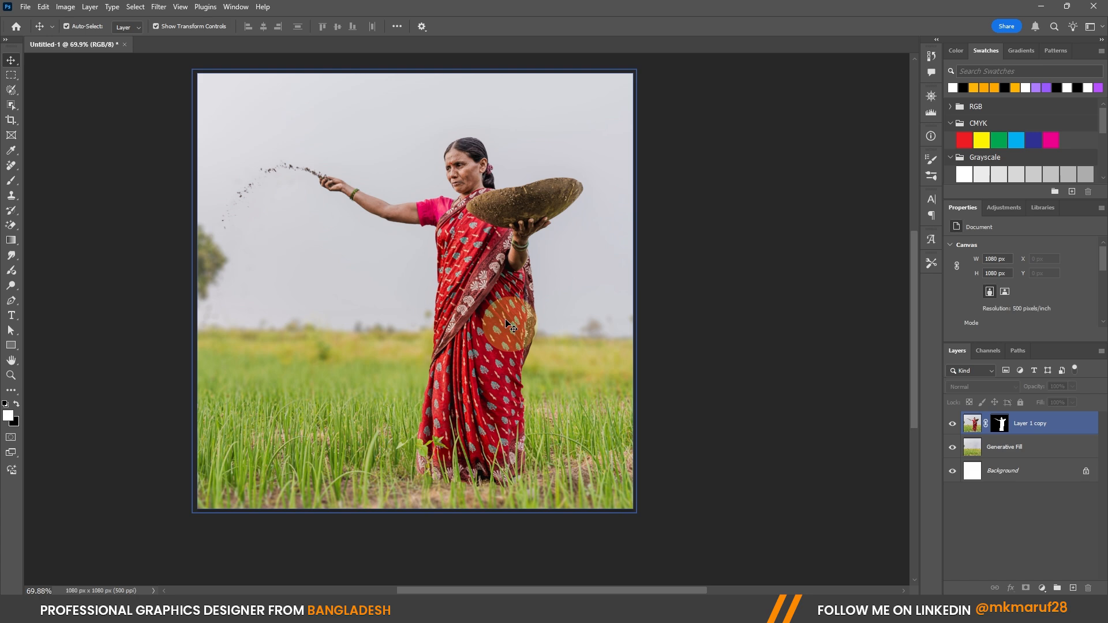
{"action": "left_click", "coordinate": [883, 477]}
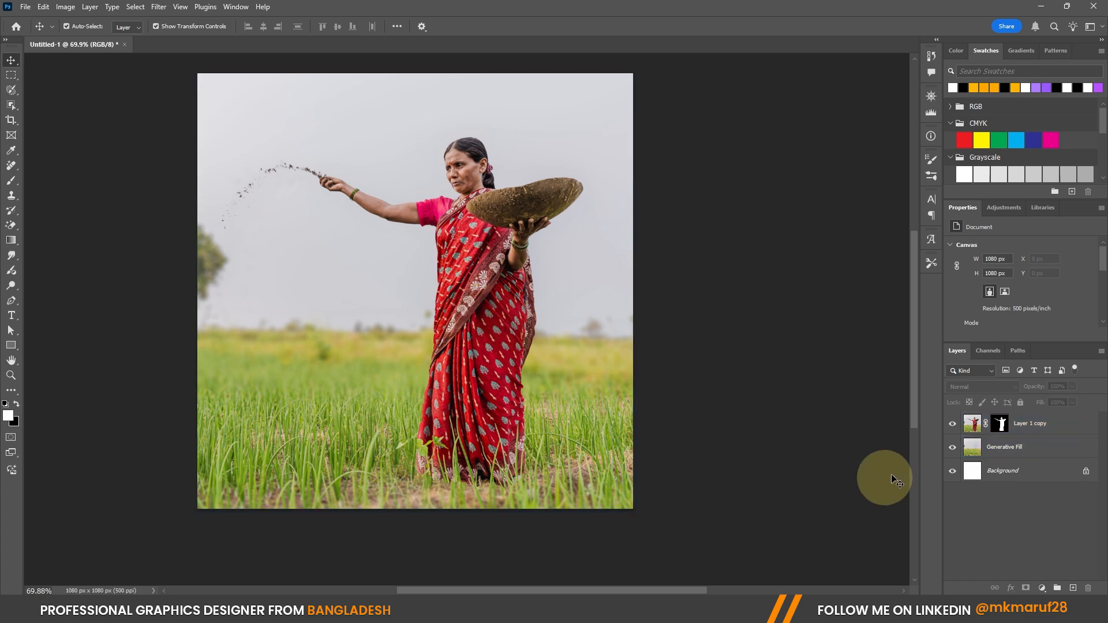
Step: Draw a white rectangle about 328 × 1064 px behind the woman, directly above the Generative Fill layer
{"action": "left_click", "coordinate": [992, 456]}
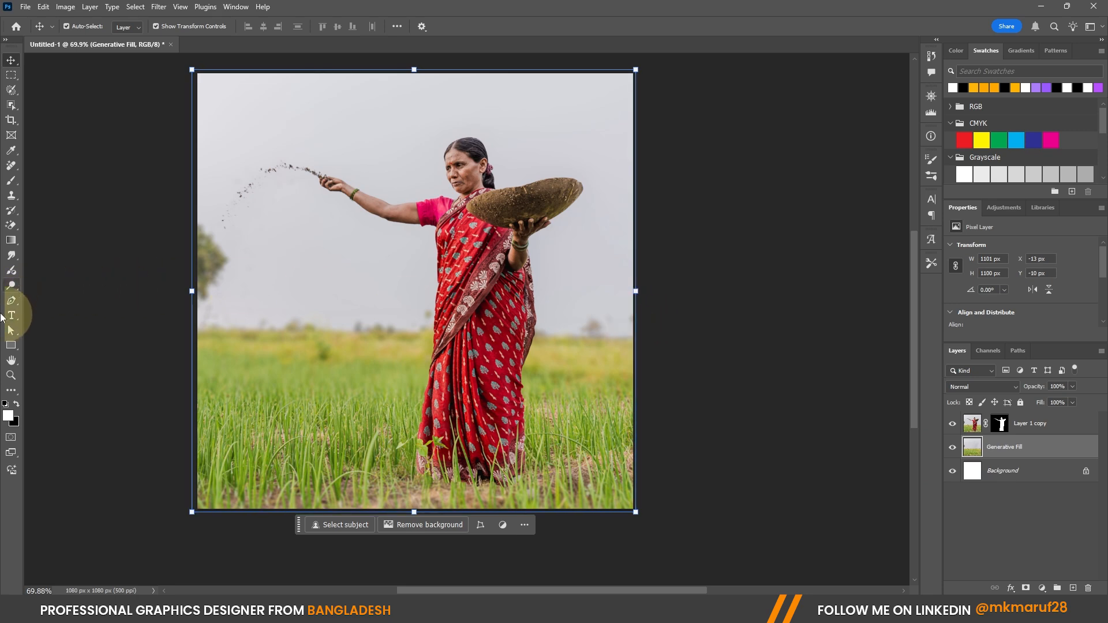
{"action": "left_click", "coordinate": [11, 345]}
{"action": "left_click_drag", "start_coordinate": [405, 63], "coordinate": [537, 493]}
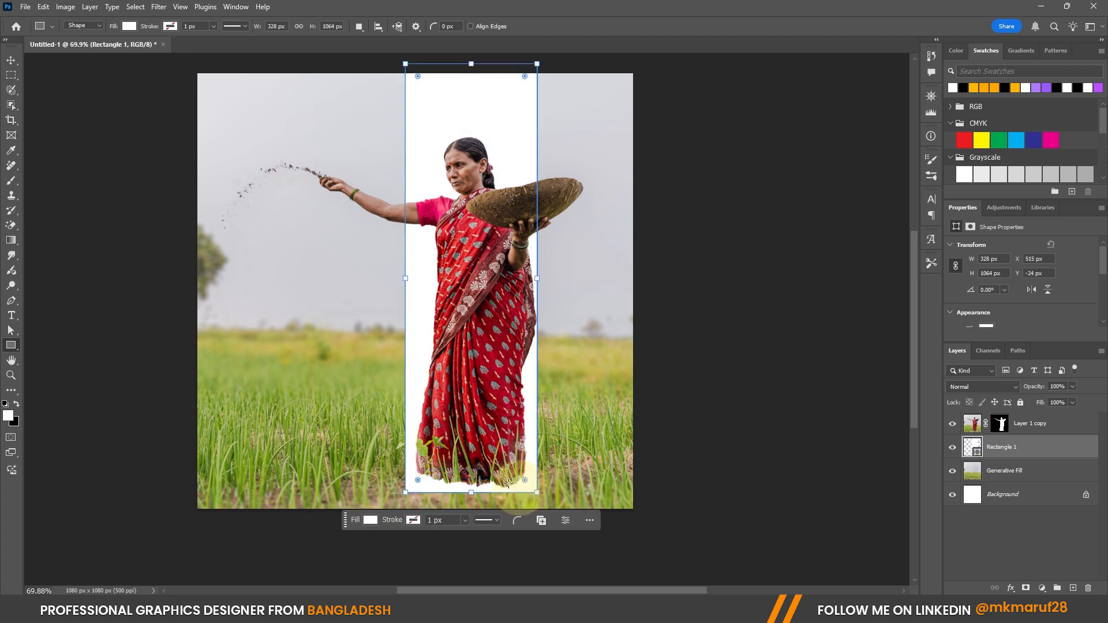
Step: Give the rectangle a black-to-white linear gradient fill and float the shape properties beside the canvas with the gradient settings open
{"action": "scroll", "coordinate": [1015, 306], "scroll_direction": "down", "scroll_amount": 1}
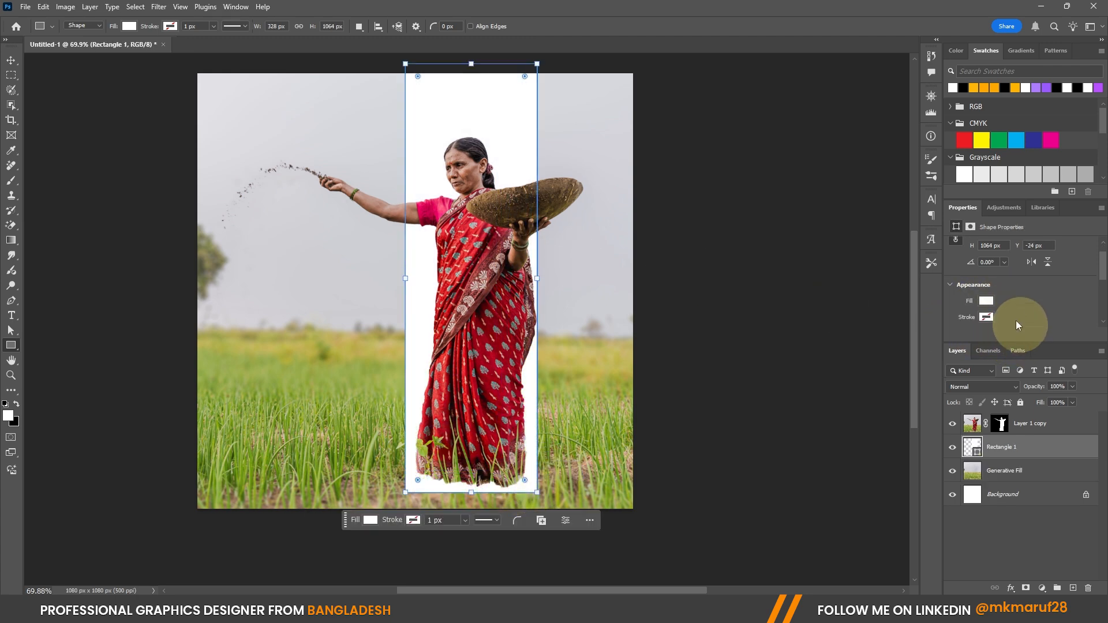
{"action": "left_click", "coordinate": [986, 300]}
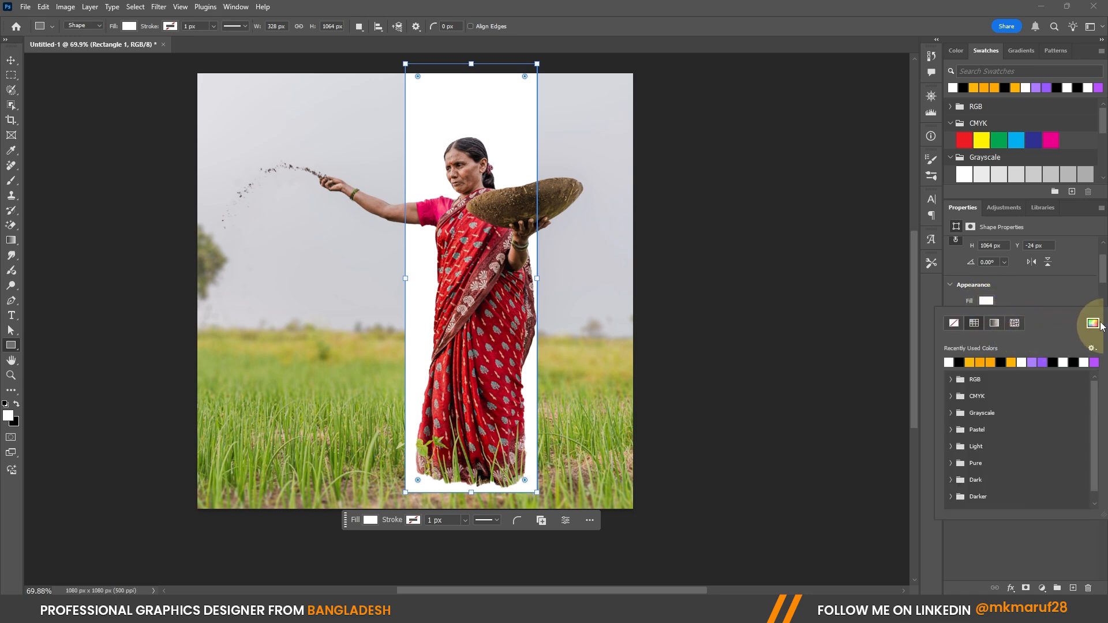
{"action": "left_click", "coordinate": [994, 323]}
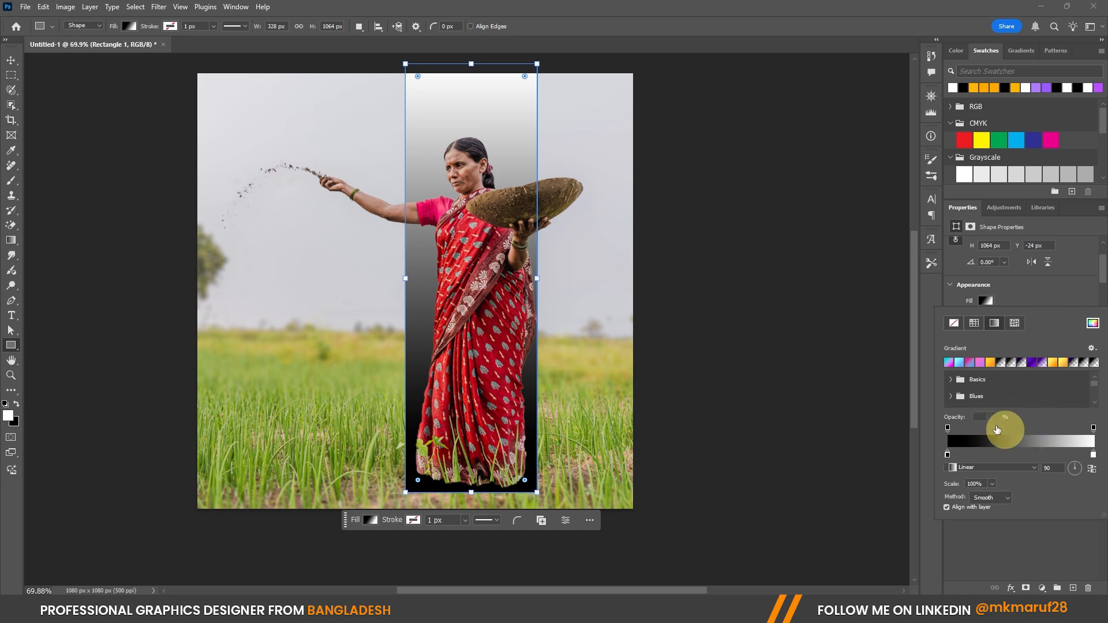
{"action": "left_click_drag", "start_coordinate": [1069, 206], "coordinate": [868, 140]}
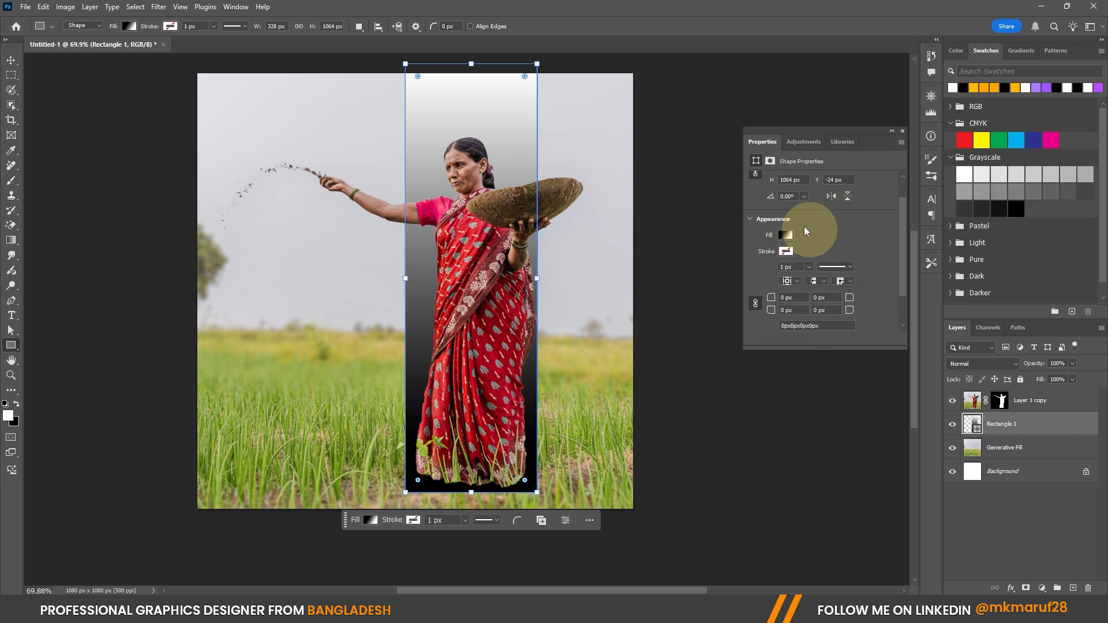
{"action": "left_click", "coordinate": [786, 235]}
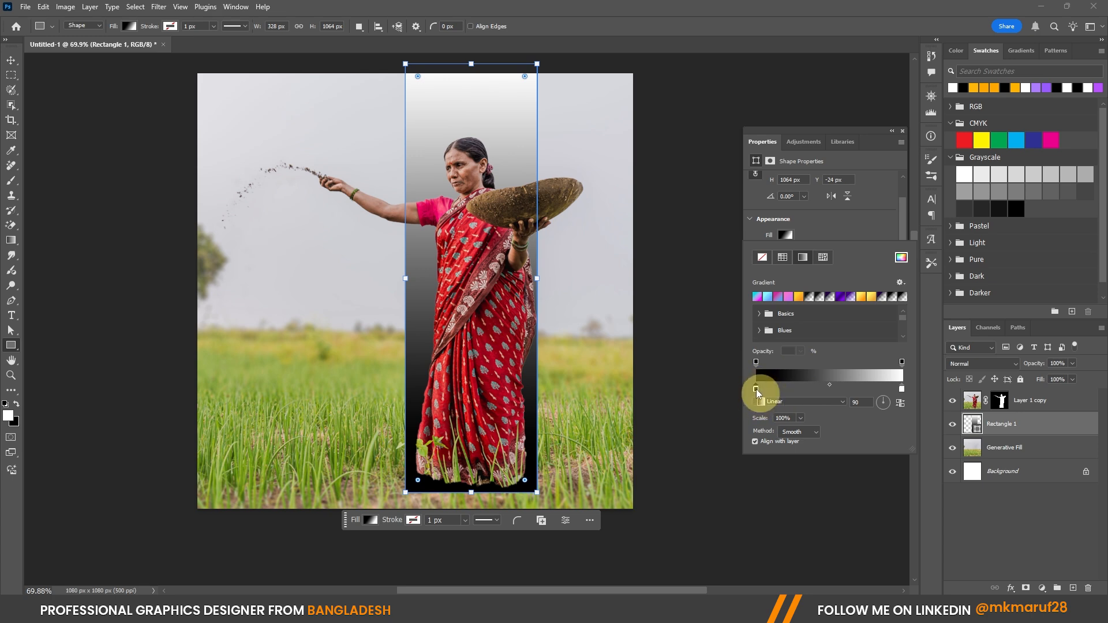
Step: Recolor the gradient's black color stop to orange ffae00
{"action": "double_click", "coordinate": [756, 388]}
{"action": "left_click", "coordinate": [724, 372]}
{"action": "mouse_move", "coordinate": [756, 445]}
{"action": "left_mouse_down"}
{"action": "mouse_move", "coordinate": [754, 434]}
{"action": "mouse_move", "coordinate": [764, 465]}
{"action": "left_mouse_up"}
{"action": "left_click_drag", "start_coordinate": [724, 404], "coordinate": [752, 340]}
{"action": "left_click", "coordinate": [766, 469]}
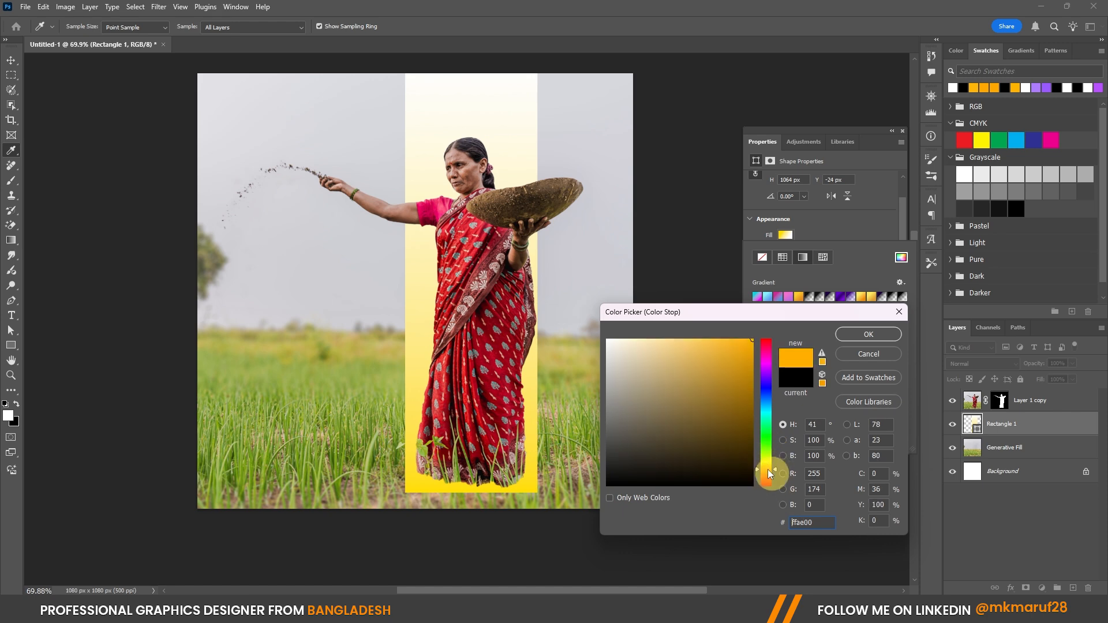
{"action": "left_click", "coordinate": [860, 336]}
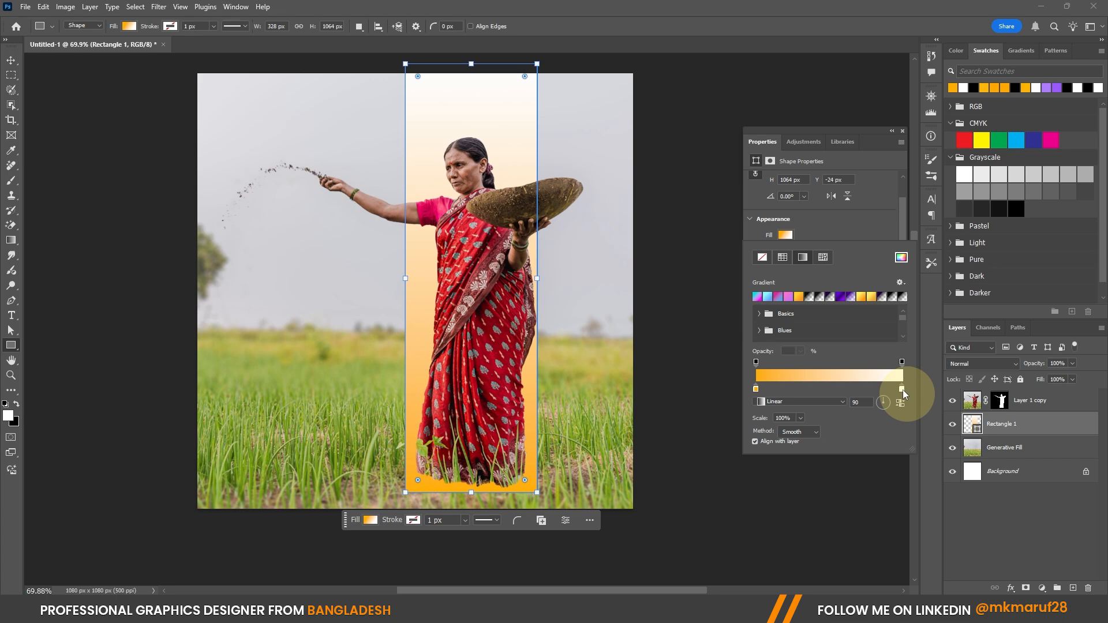
Step: Lower the opacity of the gradient's starting stop, at its orange end, to 0%
{"action": "left_click", "coordinate": [489, 113]}
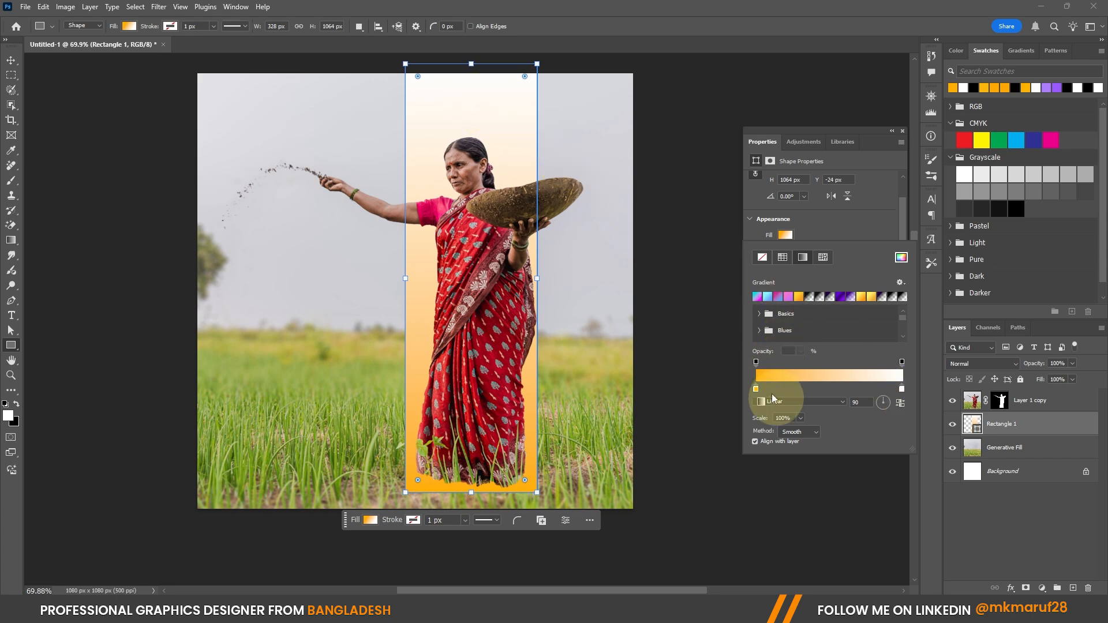
{"action": "left_click", "coordinate": [756, 363]}
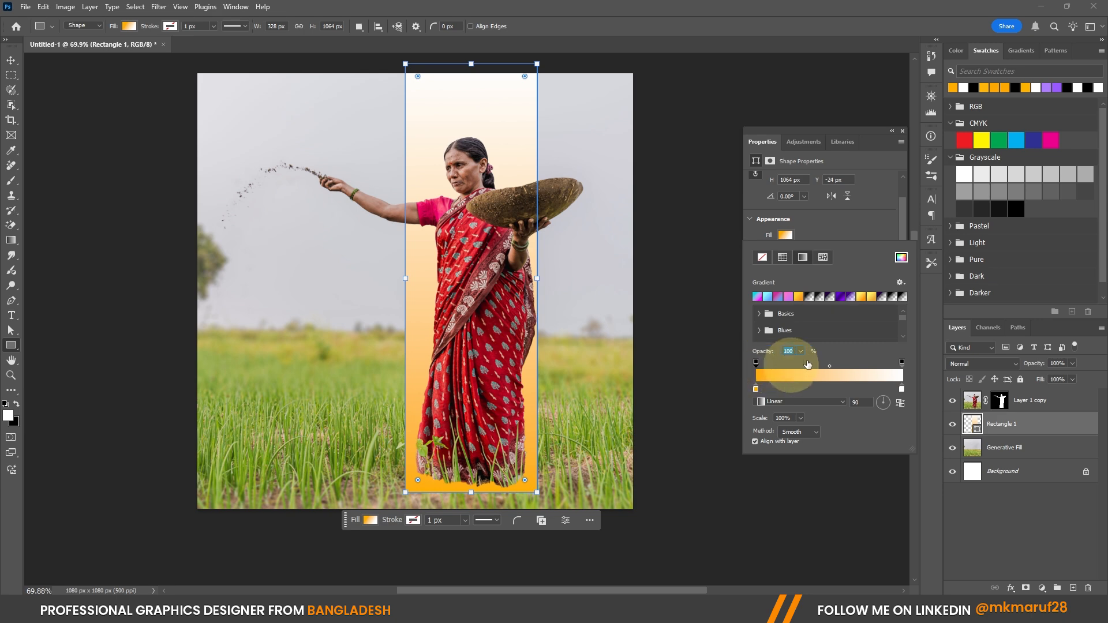
{"action": "left_click", "coordinate": [902, 362]}
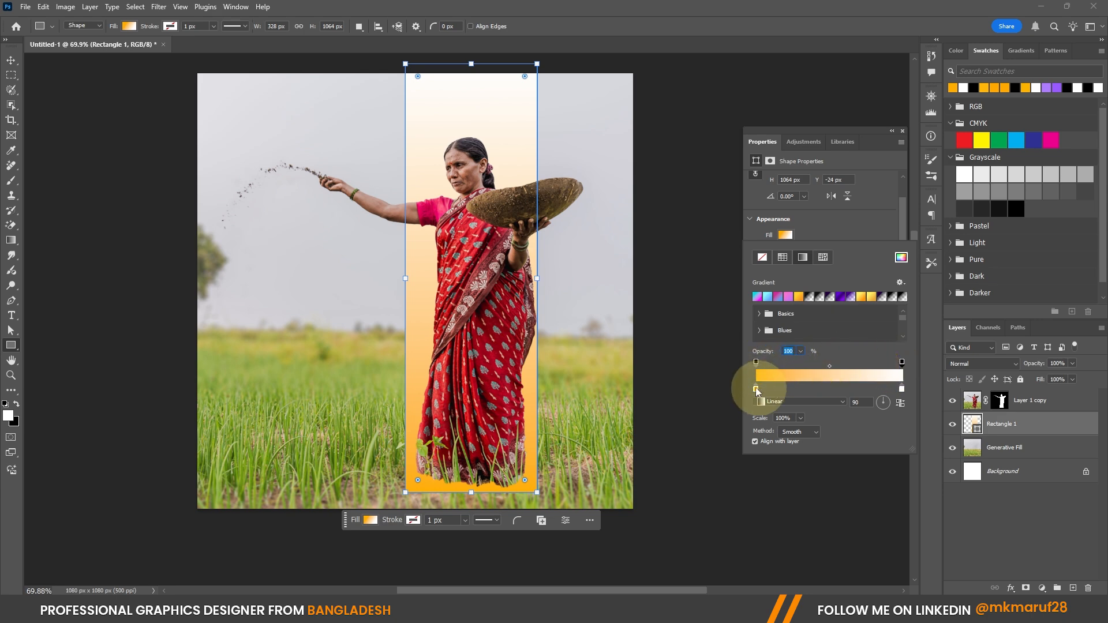
{"action": "left_click", "coordinate": [756, 362]}
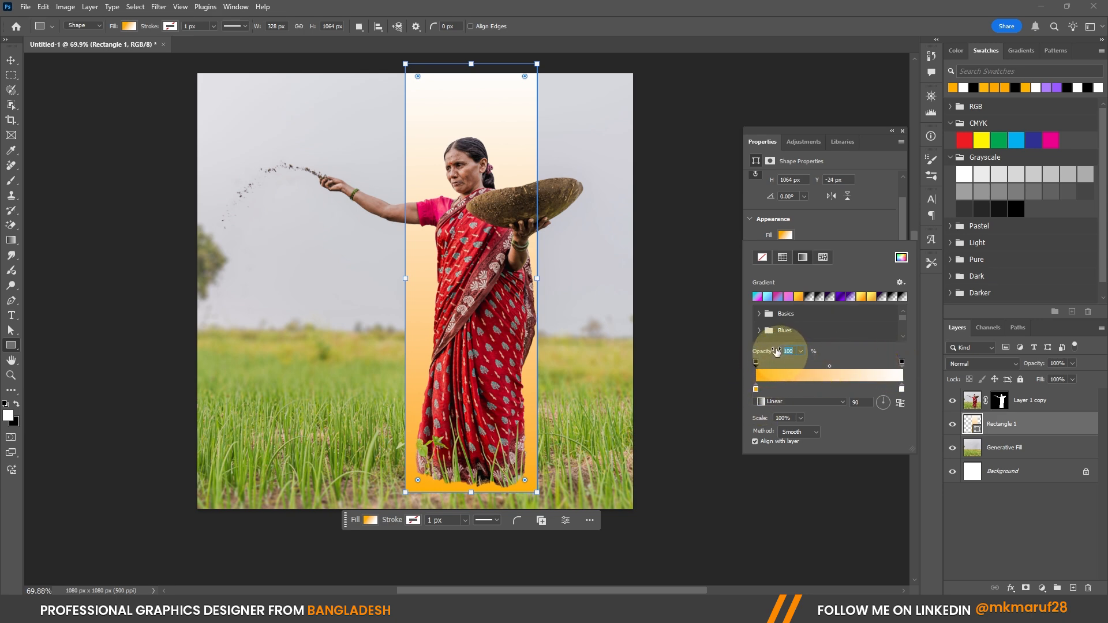
{"action": "mouse_move", "coordinate": [771, 349]}
{"action": "left_mouse_down"}
{"action": "mouse_move", "coordinate": [742, 354]}
{"action": "mouse_move", "coordinate": [759, 354]}
{"action": "left_mouse_up"}
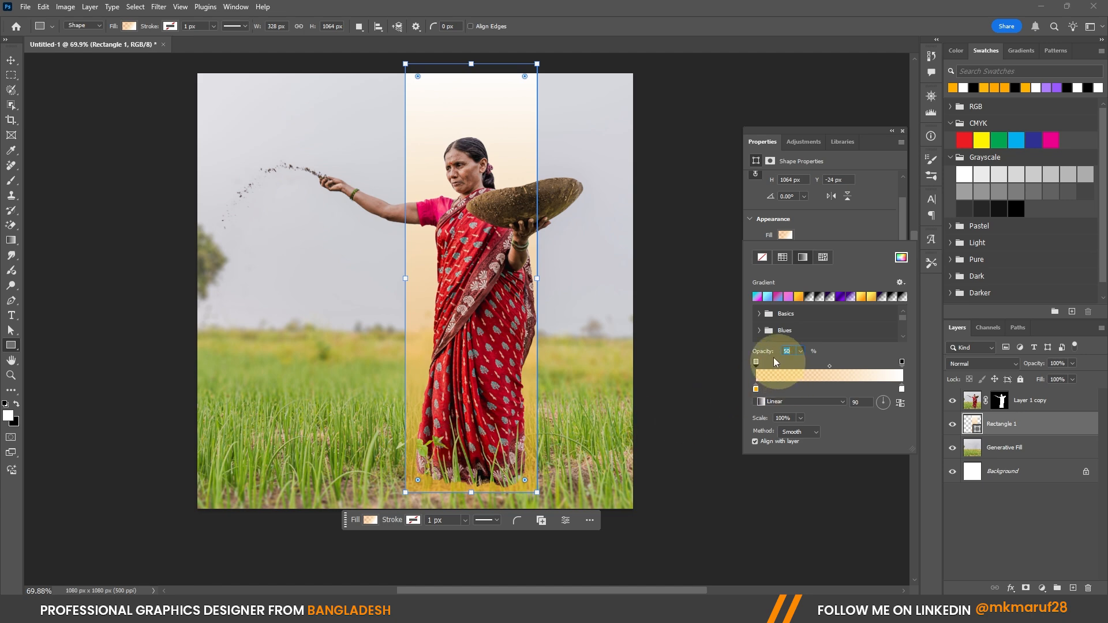
{"action": "left_click_drag", "start_coordinate": [763, 352], "coordinate": [548, 360]}
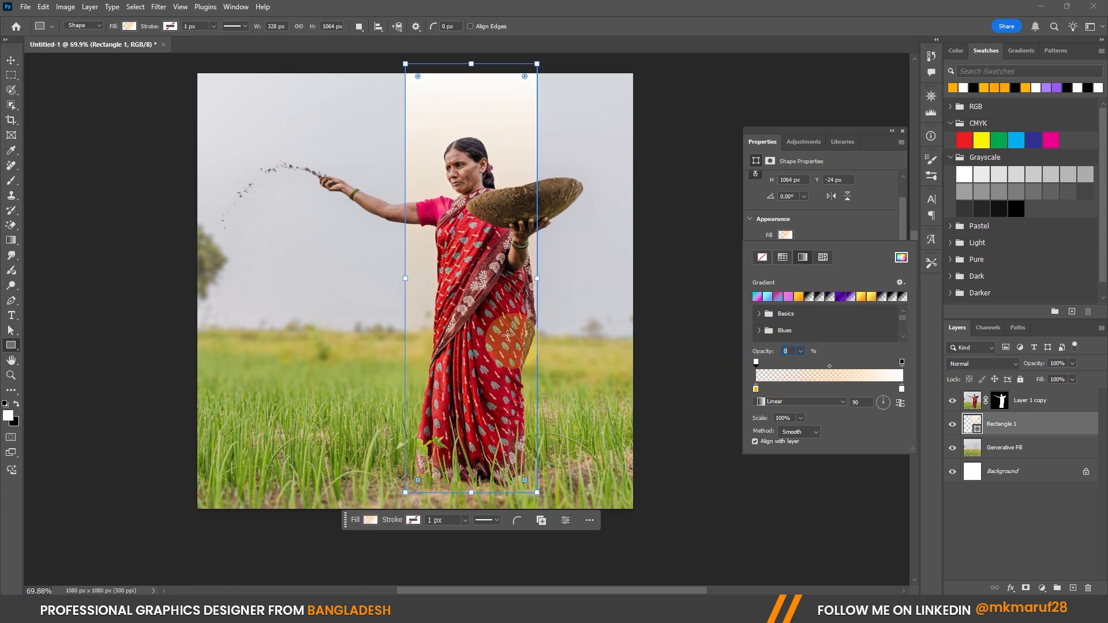
Step: Recolor the gradient's white color stop to the same recently used orange, ffae00
{"action": "left_click", "coordinate": [784, 403]}
{"action": "left_click", "coordinate": [869, 383]}
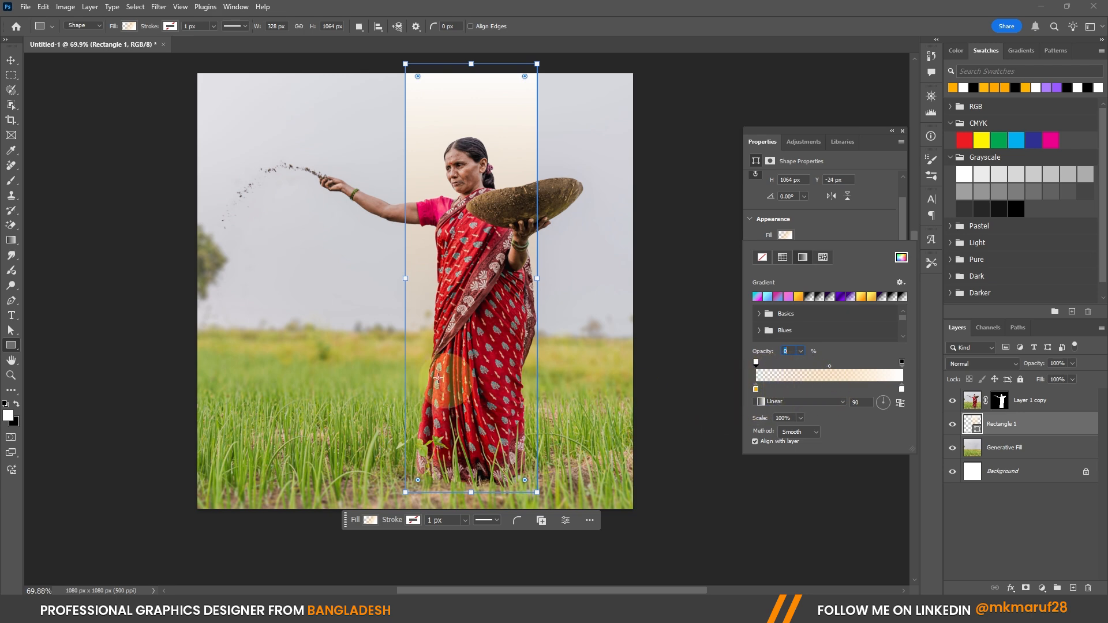
{"action": "left_click", "coordinate": [845, 382]}
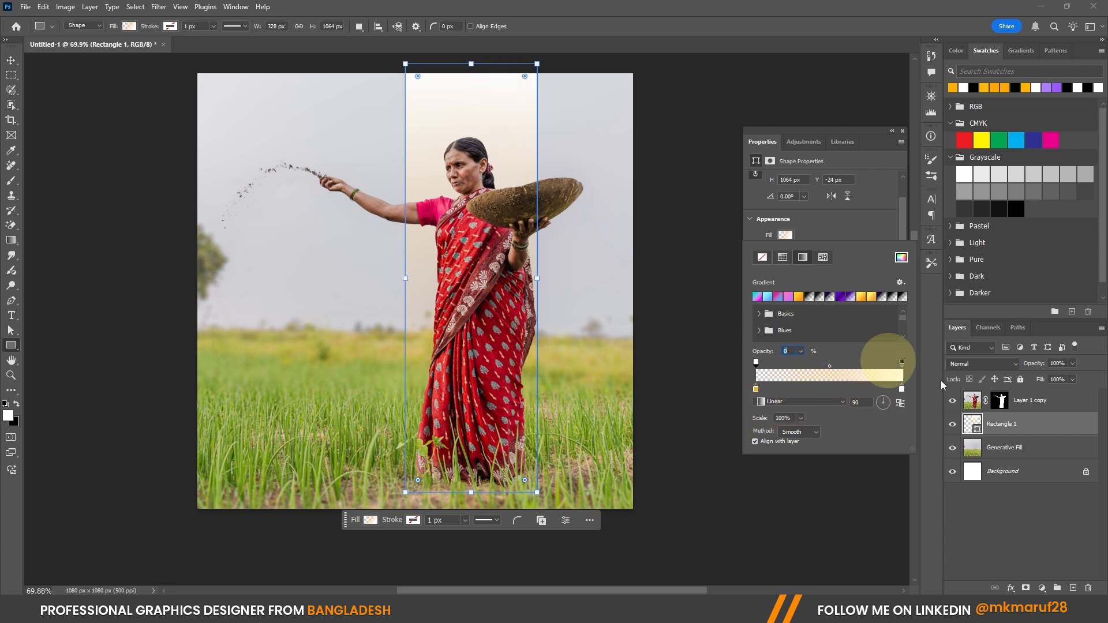
{"action": "double_click", "coordinate": [903, 390]}
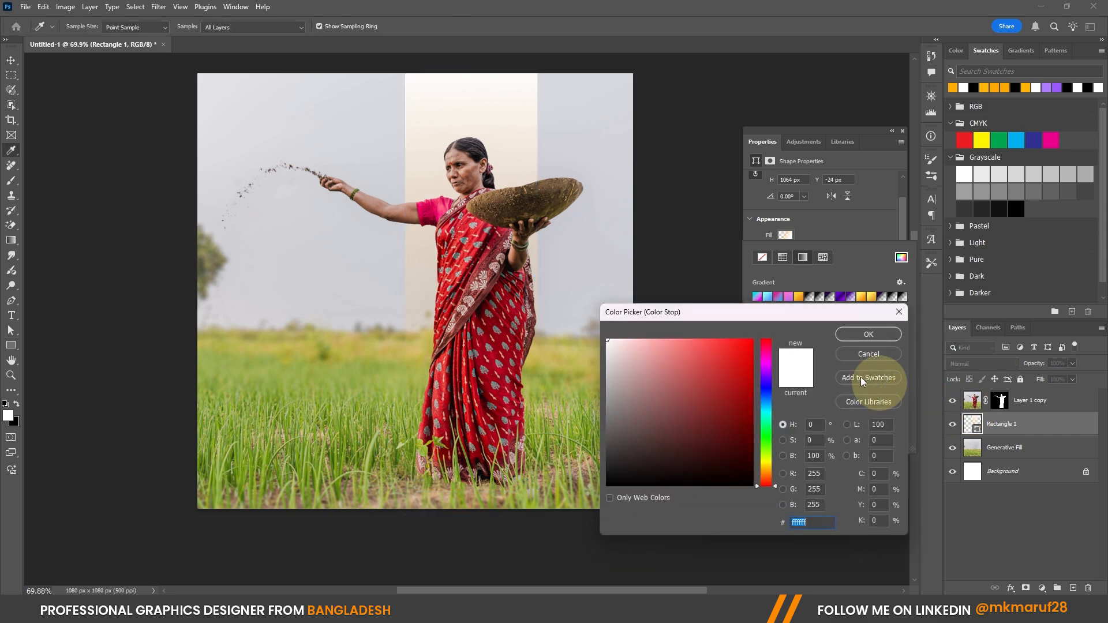
{"action": "left_click", "coordinate": [953, 89]}
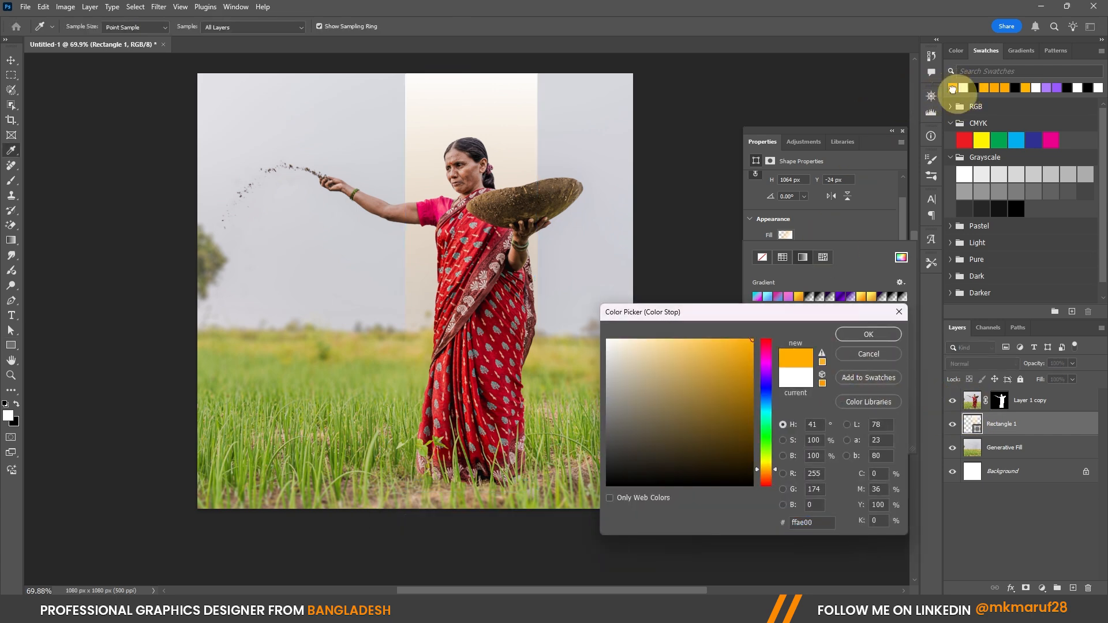
{"action": "left_click", "coordinate": [869, 335]}
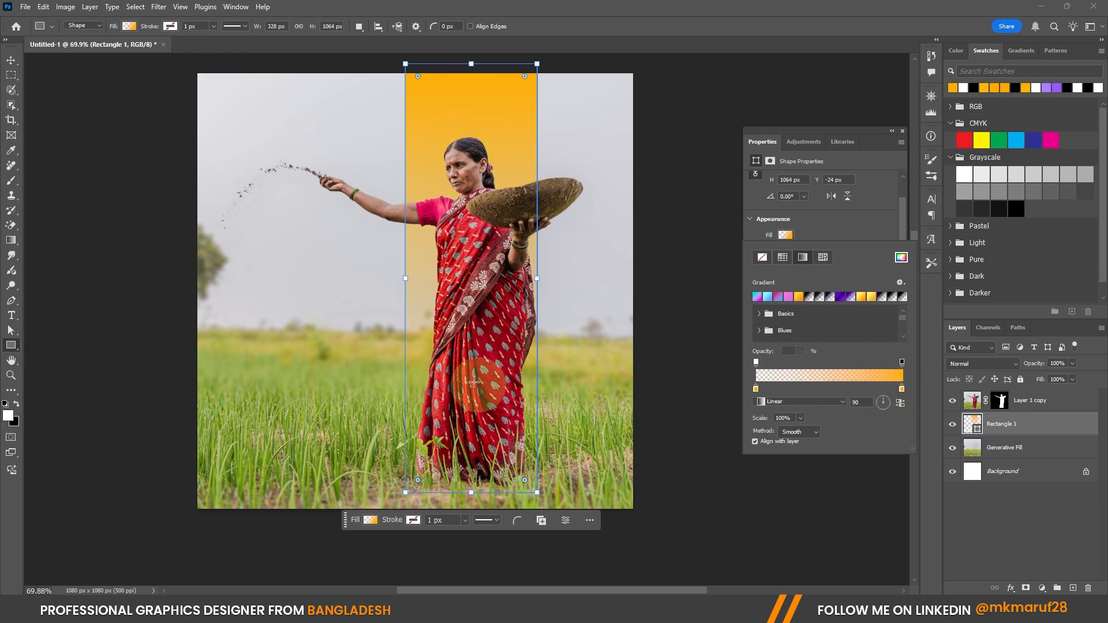
Step: Try other opacity values on the gradient's transparent stop
{"action": "left_click", "coordinate": [756, 362]}
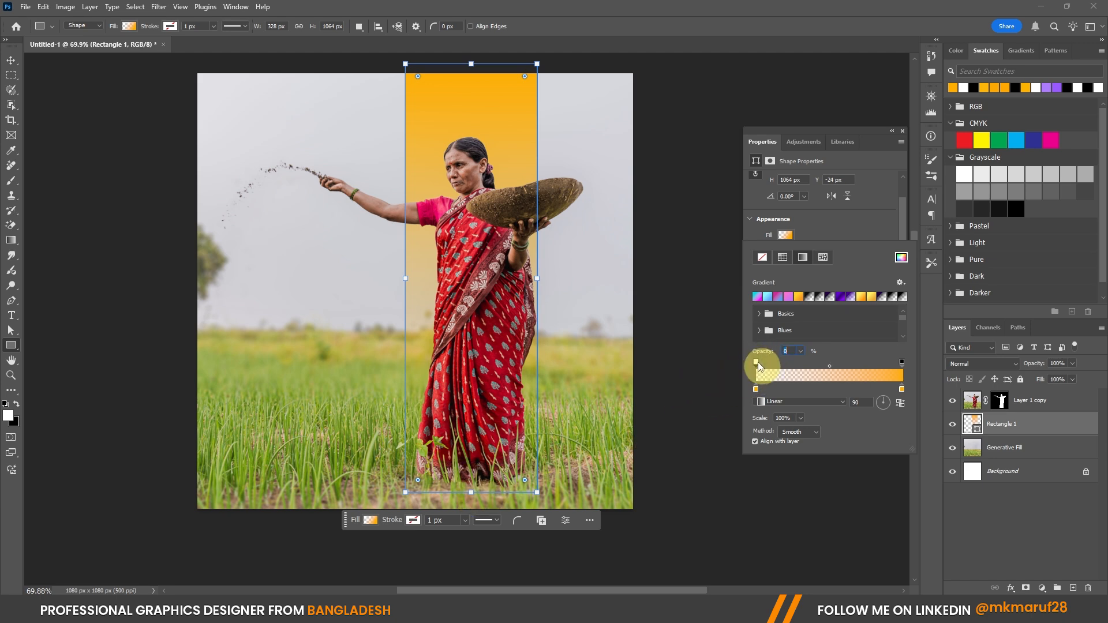
{"action": "left_click_drag", "start_coordinate": [763, 351], "coordinate": [906, 366]}
{"action": "left_click_drag", "start_coordinate": [776, 357], "coordinate": [891, 353]}
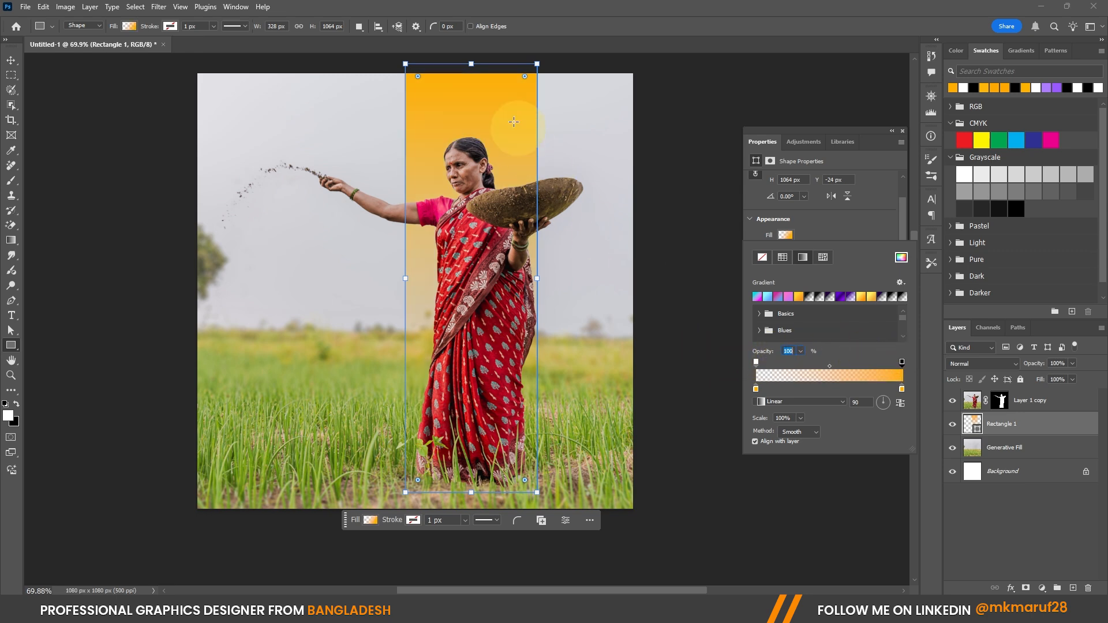
Step: Slide the gradient's end color stop along the ramp until it sits close to the starting color stop
{"action": "left_click", "coordinate": [902, 391]}
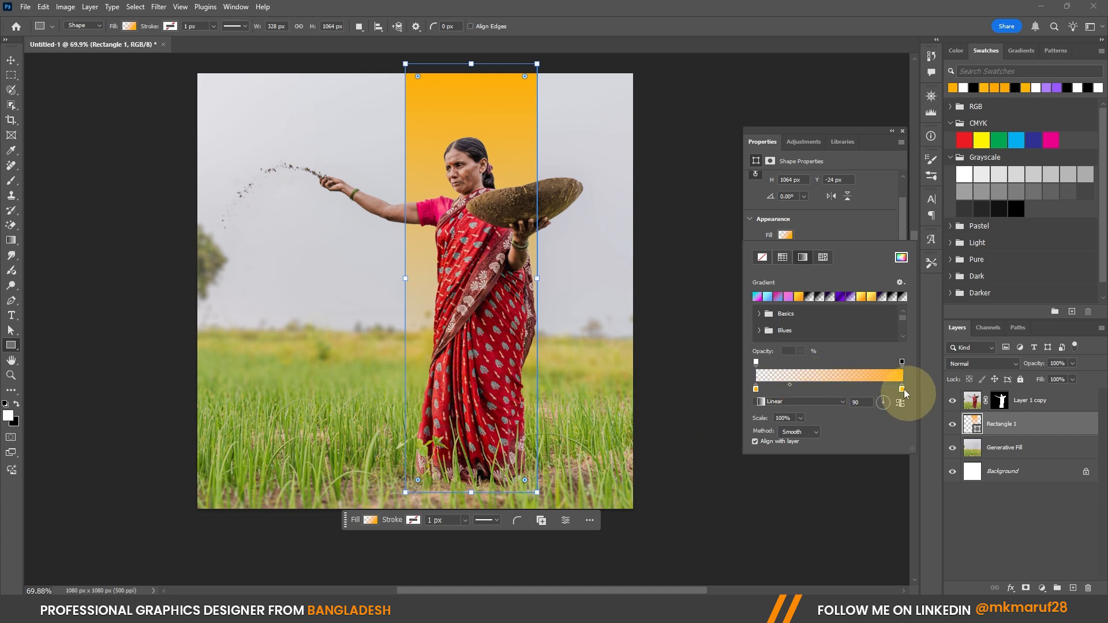
{"action": "left_click_drag", "start_coordinate": [903, 391], "coordinate": [861, 388]}
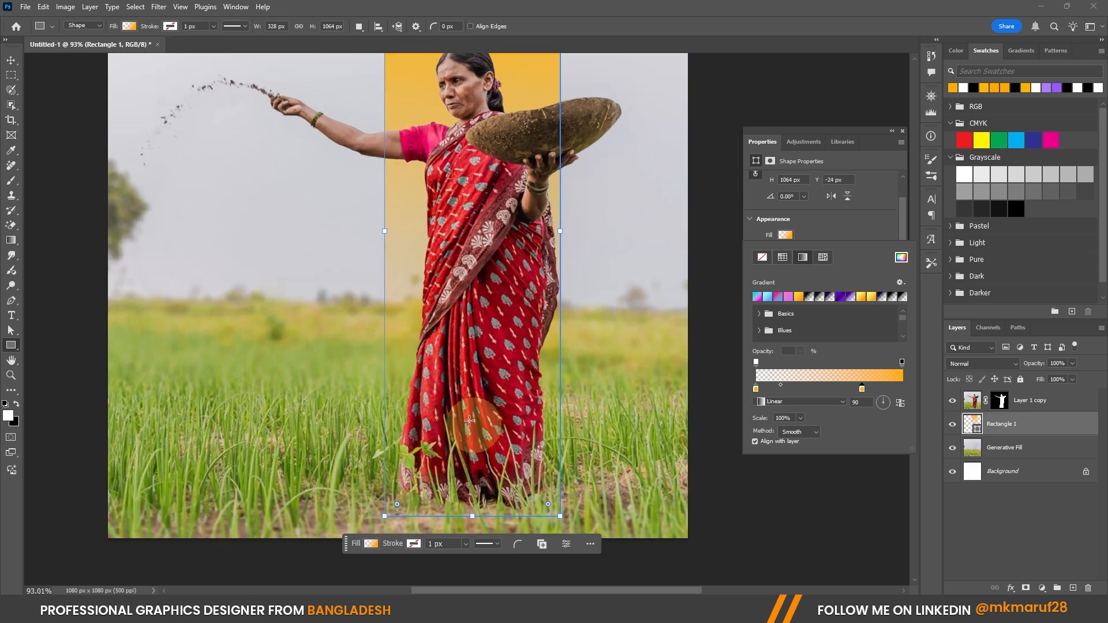
{"action": "scroll", "coordinate": [468, 420], "scroll_direction": "up", "scroll_amount": 2}
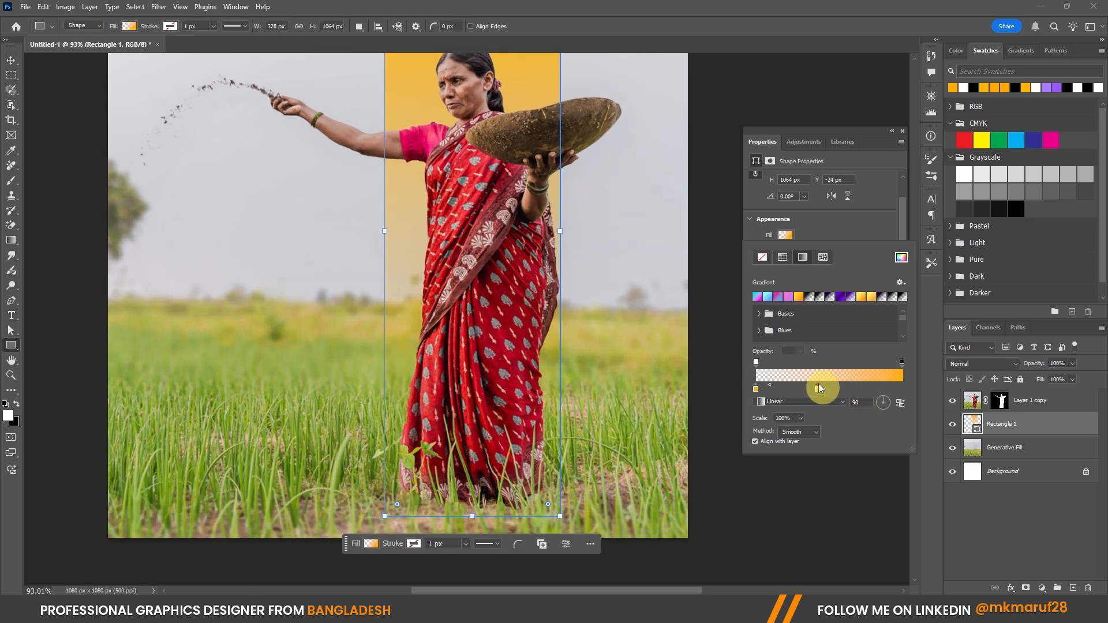
{"action": "left_click_drag", "start_coordinate": [817, 389], "coordinate": [774, 388]}
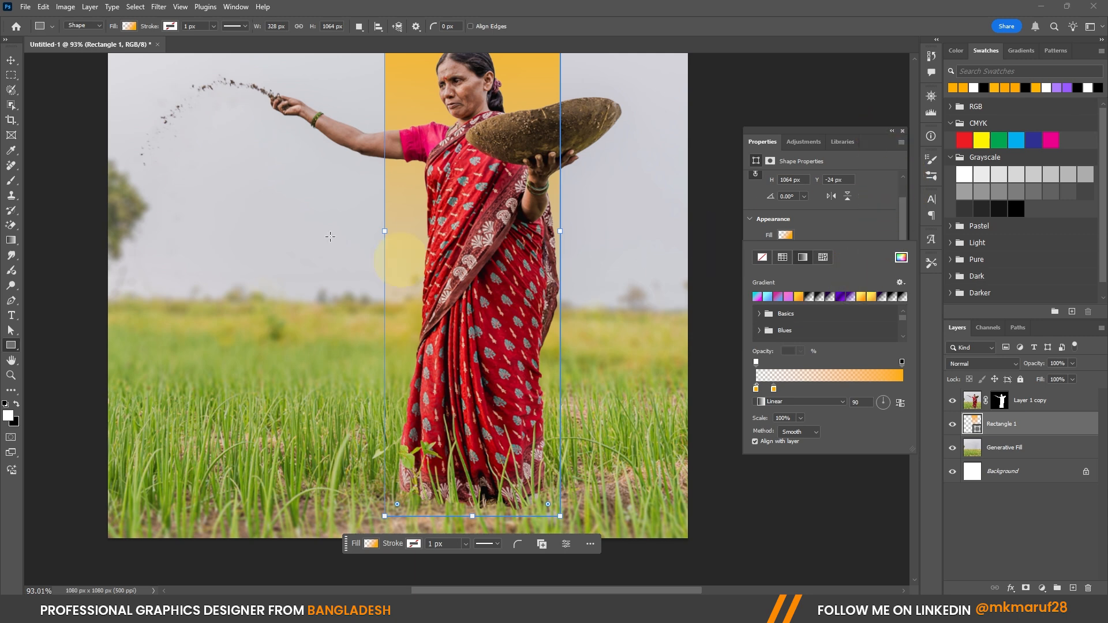
Step: Scale the gradient rectangle to about 375 × 1216 px so it extends below the canvas's lower edge
{"action": "left_click", "coordinate": [11, 61]}
{"action": "scroll", "coordinate": [452, 290], "scroll_direction": "down", "scroll_amount": 3}
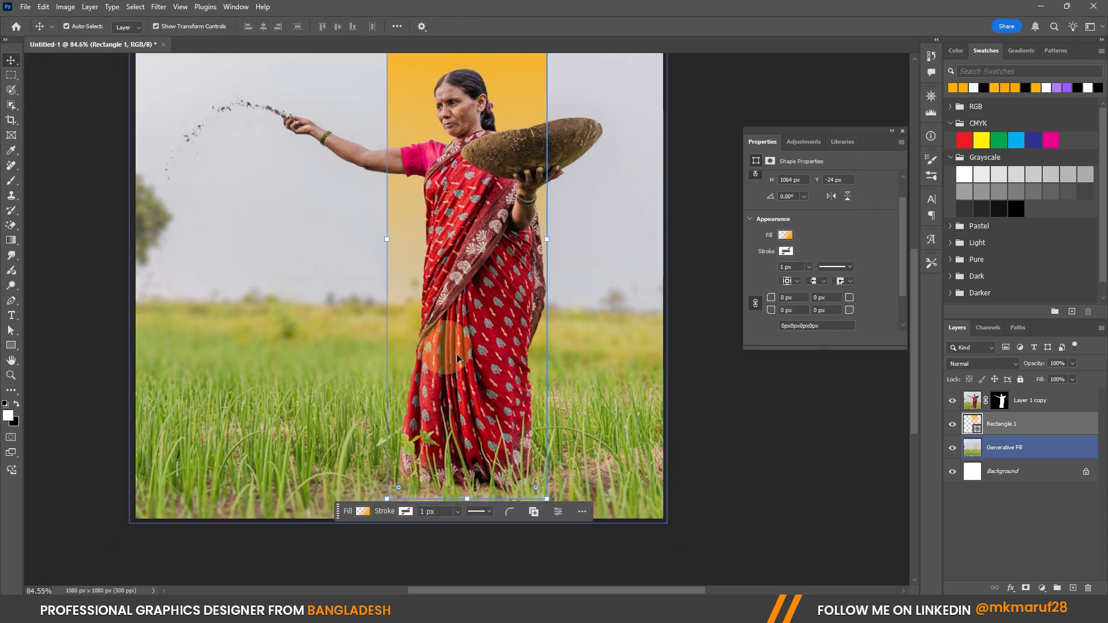
{"action": "left_click", "coordinate": [620, 369]}
{"action": "left_click", "coordinate": [453, 163]}
{"action": "key", "text": "ctrl+t"}
{"action": "left_click_drag", "start_coordinate": [463, 445], "coordinate": [460, 490]}
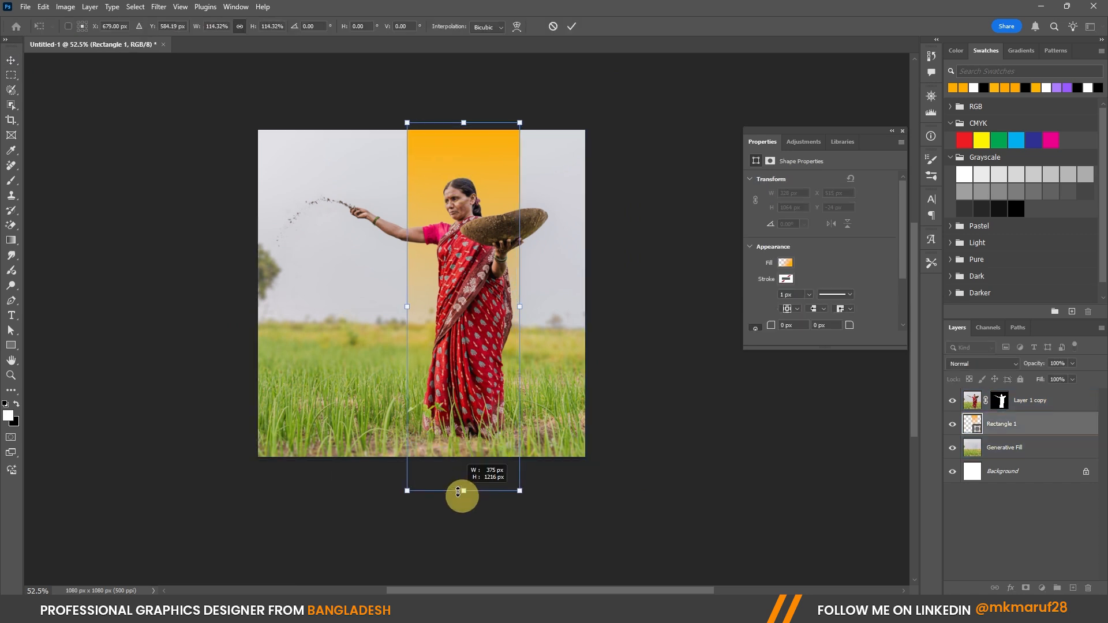
{"action": "double_click", "coordinate": [506, 229]}
Step: Dock the floating shape properties back above the layer list
{"action": "scroll", "coordinate": [507, 229], "scroll_direction": "up", "scroll_amount": 2}
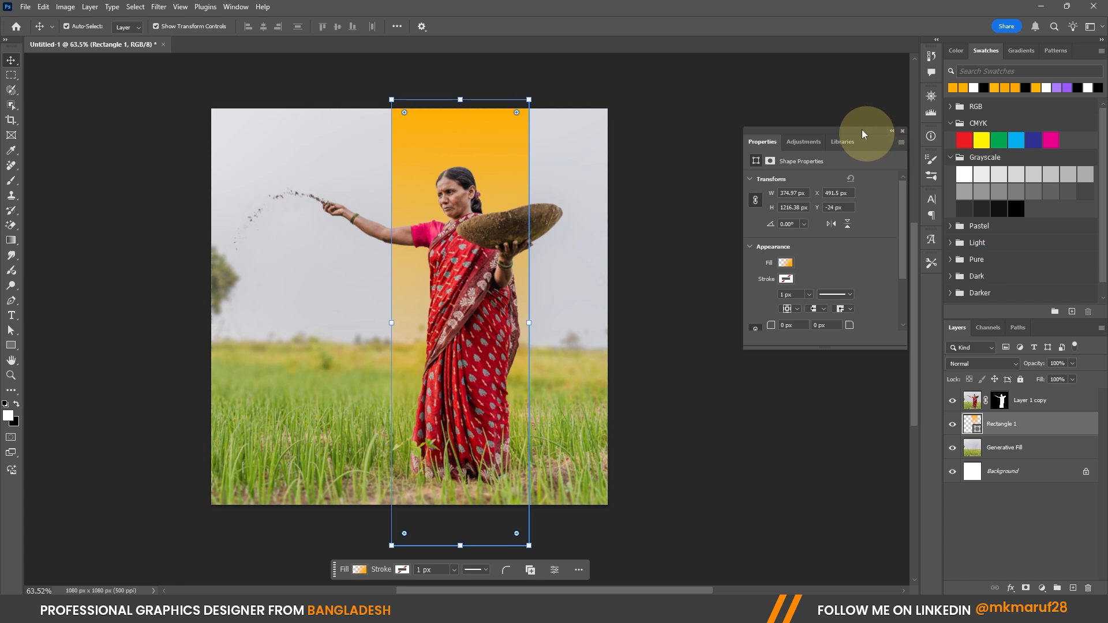
{"action": "left_click_drag", "start_coordinate": [869, 129], "coordinate": [1062, 310]}
{"action": "scroll", "coordinate": [1000, 344], "scroll_direction": "down", "scroll_amount": 2}
Step: Undo the rectangle's gradient fill and resizing to return to the plain white rectangle behind the woman
{"action": "left_click", "coordinate": [658, 329]}
{"action": "key", "text": "ctrl+0"}
{"action": "key", "text": "ctrl+z"}
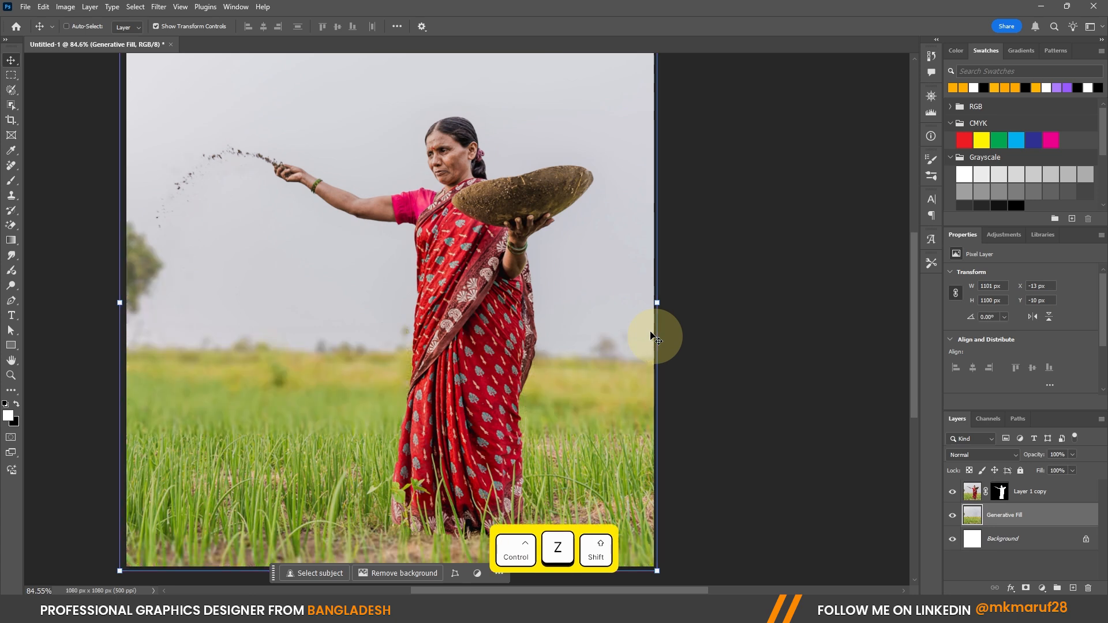
{"action": "key", "text": "ctrl+shift+z"}
{"action": "scroll", "coordinate": [622, 321], "scroll_direction": "down", "scroll_amount": 3}
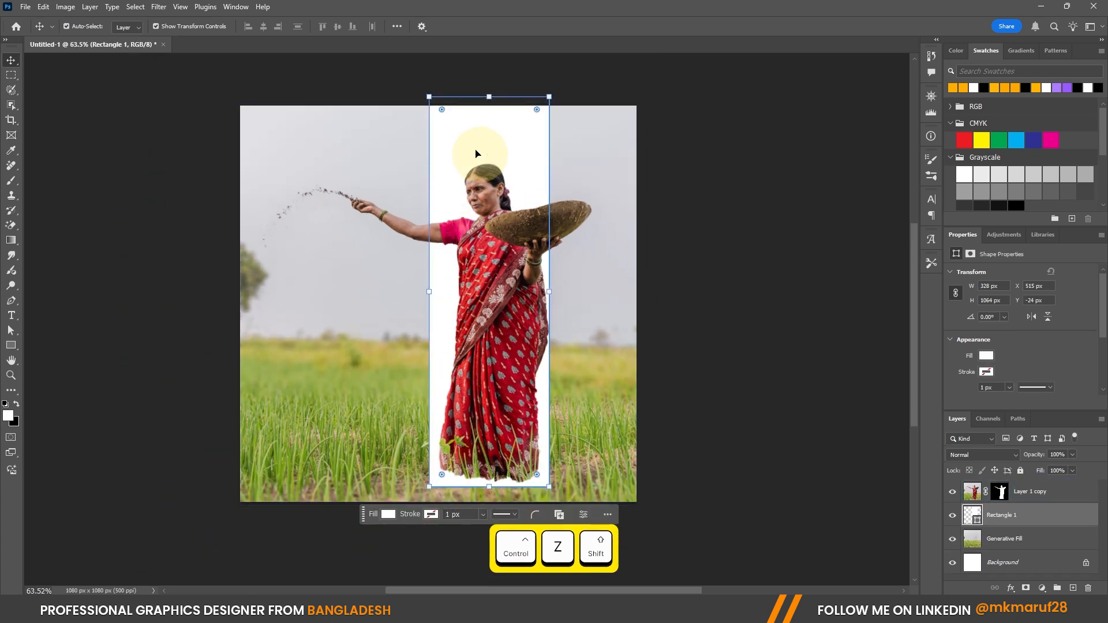
Step: Add a Gradient Overlay to the rectangle layer and set its gradient's starting color stop to orange ffa800
{"action": "left_click", "coordinate": [1010, 587]}
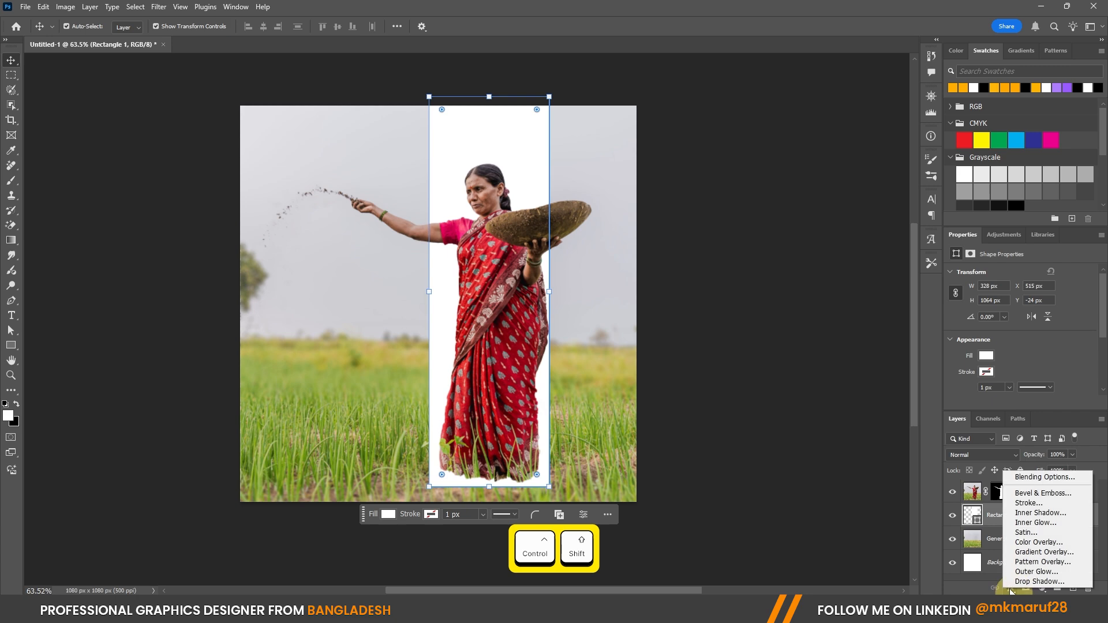
{"action": "left_click", "coordinate": [1038, 553]}
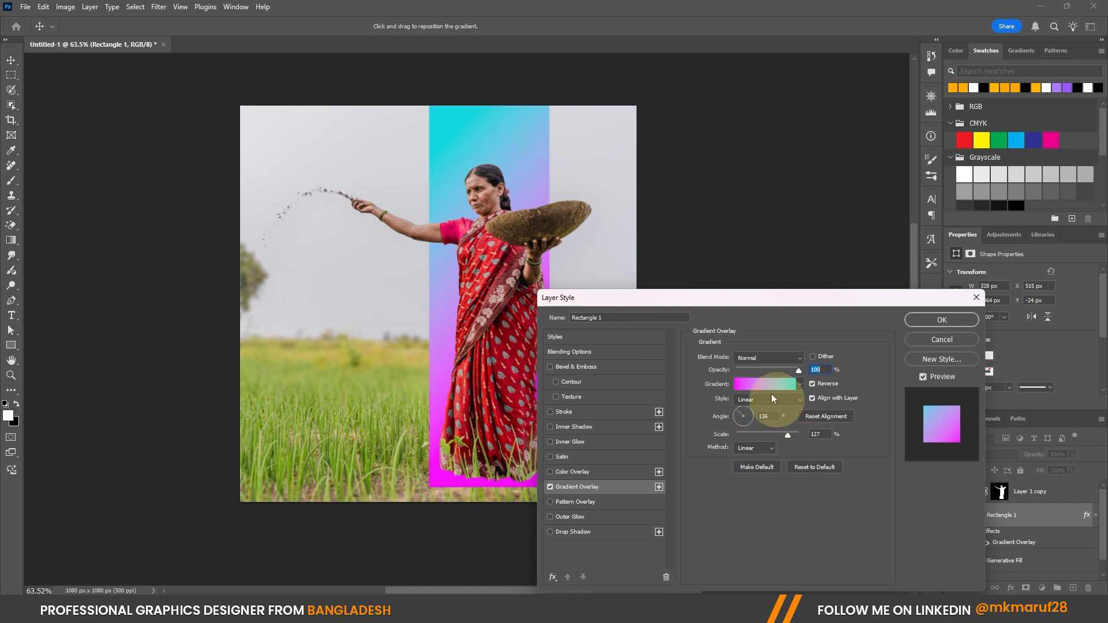
{"action": "left_click", "coordinate": [768, 386]}
{"action": "left_click", "coordinate": [954, 210]}
{"action": "left_click", "coordinate": [758, 382]}
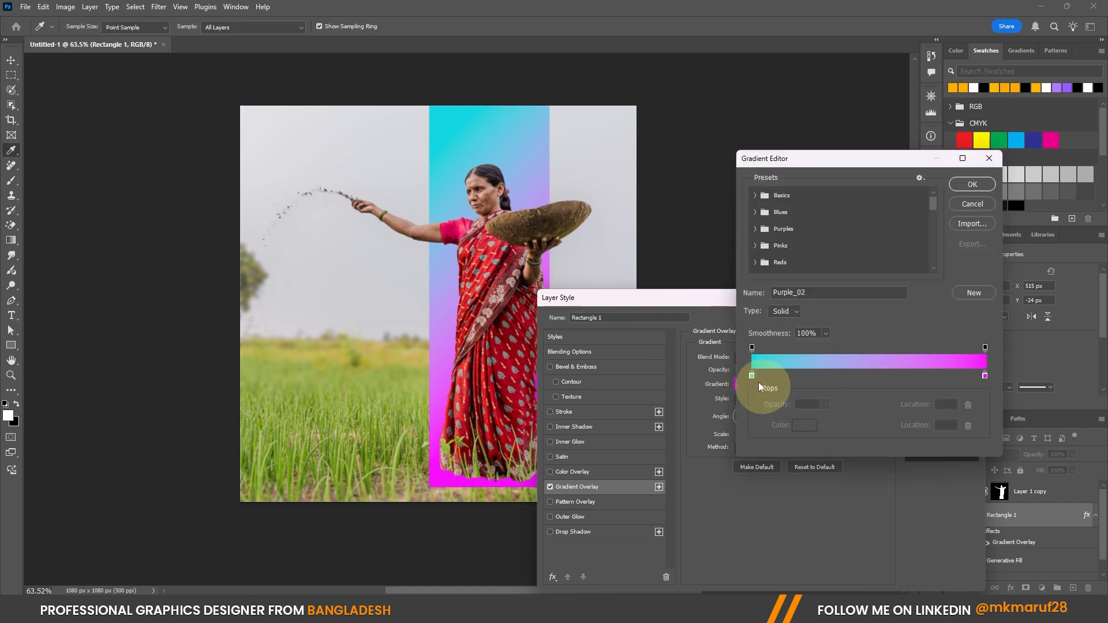
{"action": "left_click", "coordinate": [752, 375]}
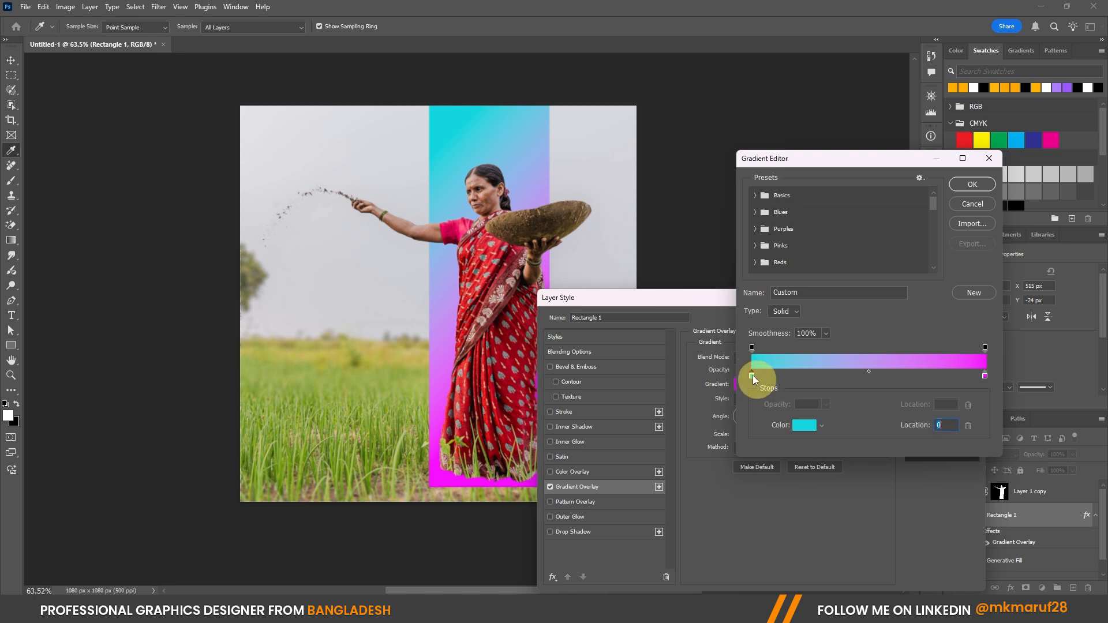
{"action": "double_click", "coordinate": [752, 376]}
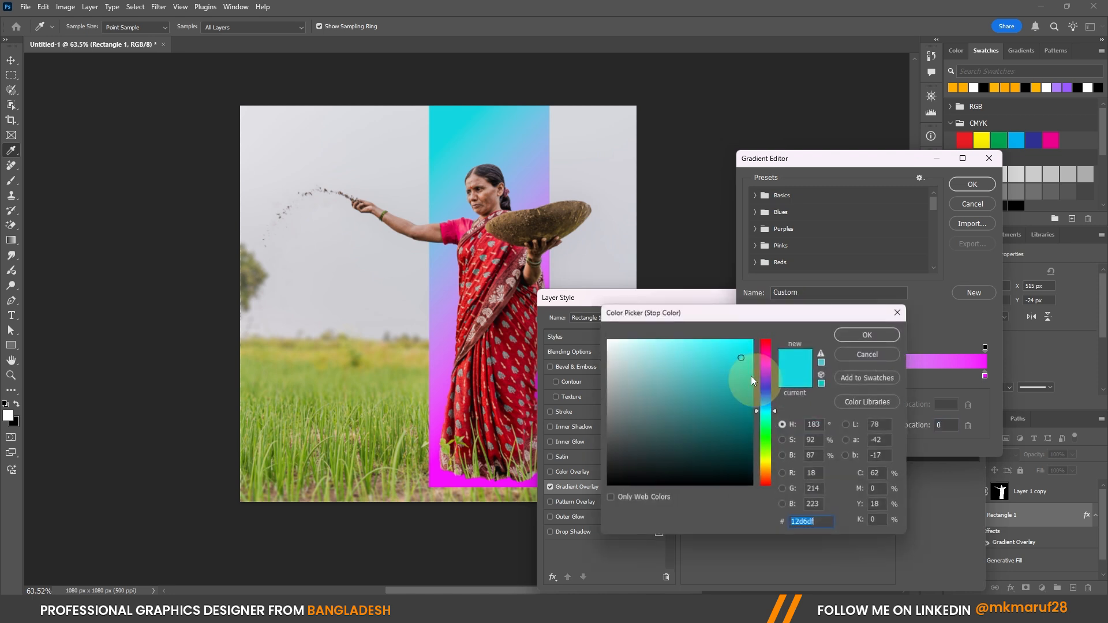
{"action": "left_click", "coordinate": [1016, 87]}
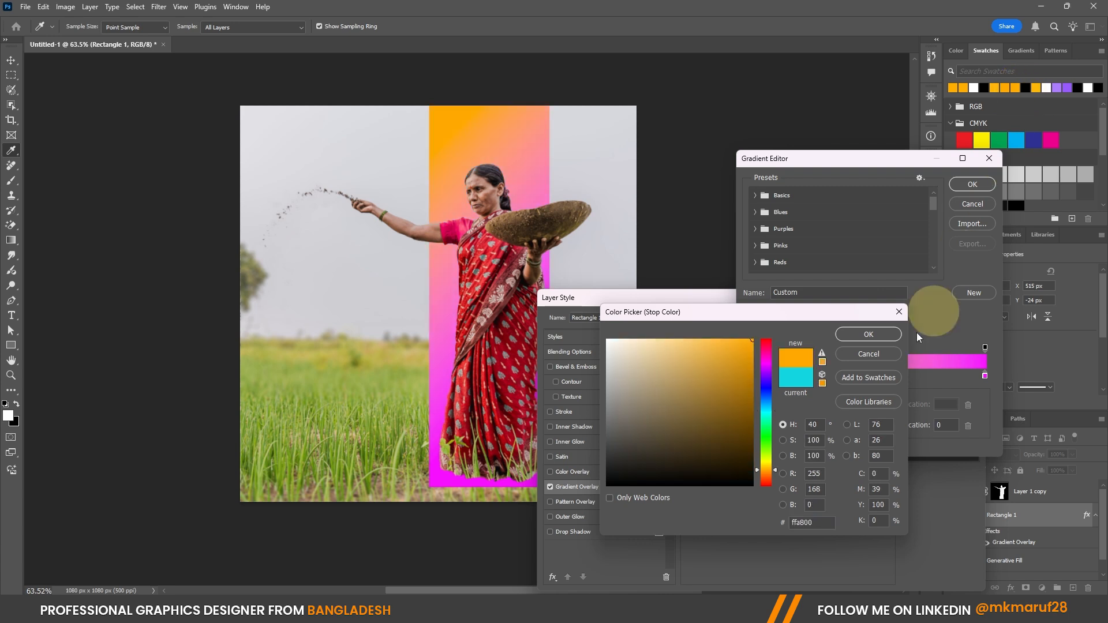
{"action": "left_click", "coordinate": [864, 338]}
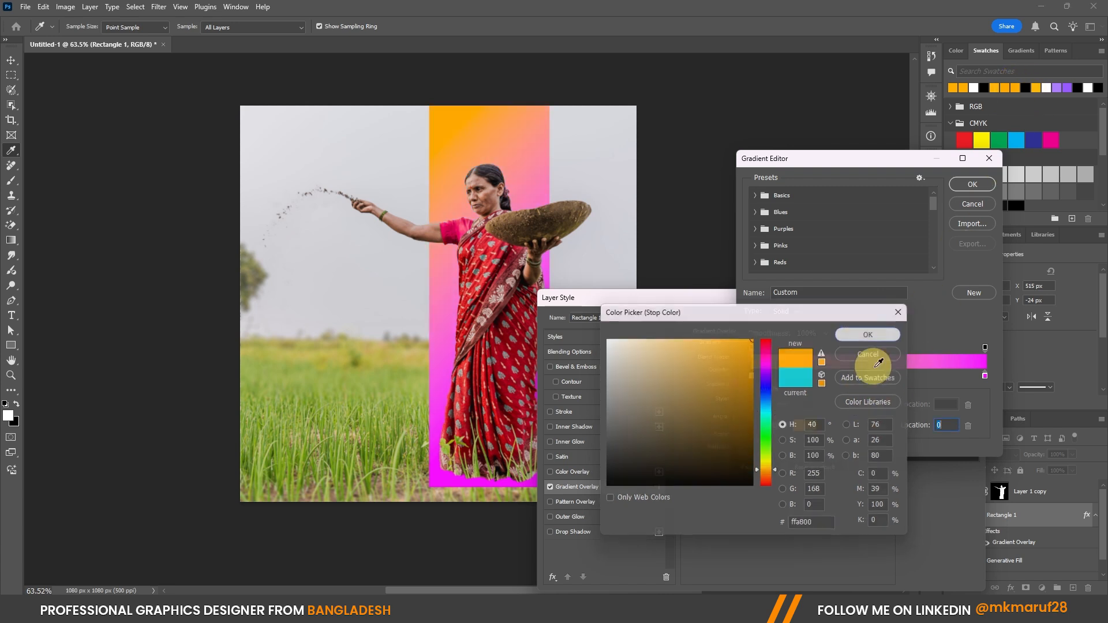
Step: Set the overlay gradient's end color stop to the same orange, ffa800
{"action": "left_click", "coordinate": [985, 376]}
{"action": "double_click", "coordinate": [985, 376]}
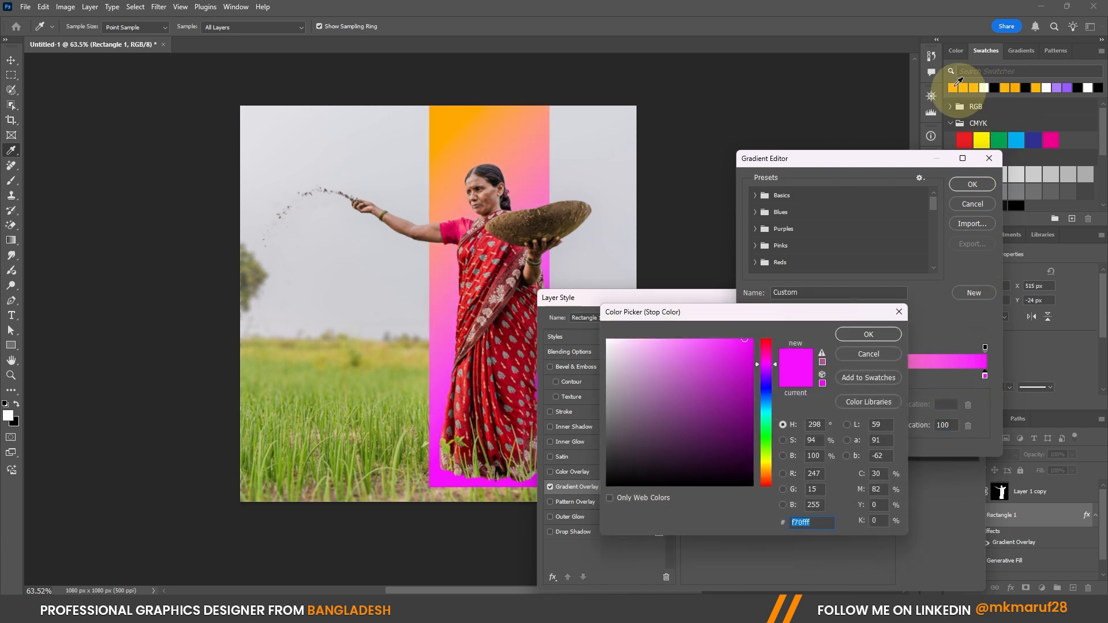
{"action": "left_click", "coordinate": [952, 87]}
{"action": "left_click", "coordinate": [856, 337]}
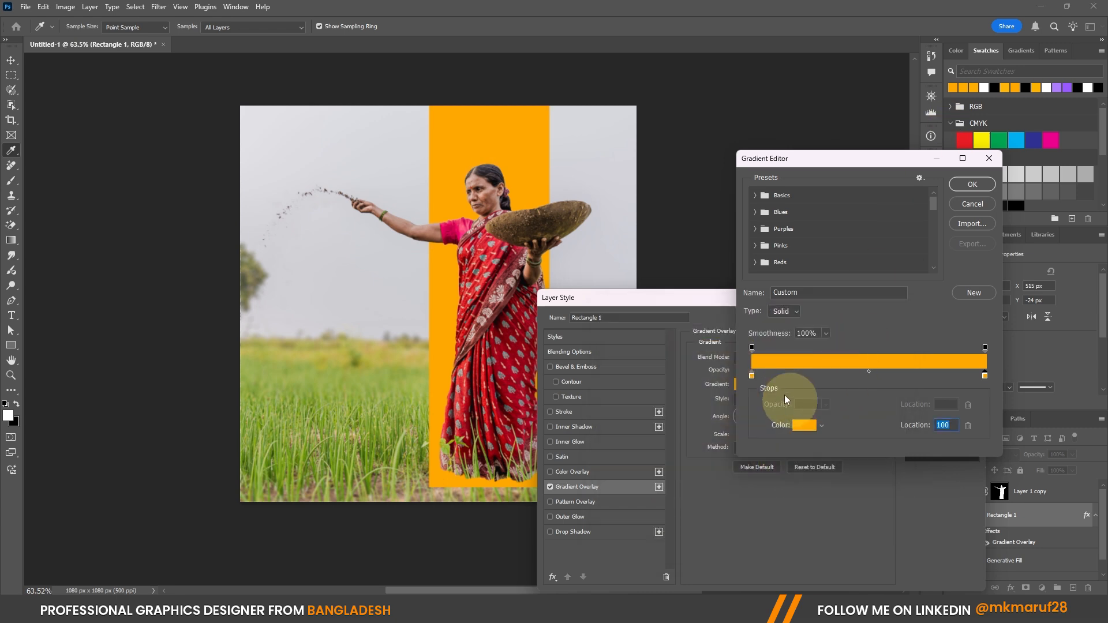
{"action": "double_click", "coordinate": [752, 376]}
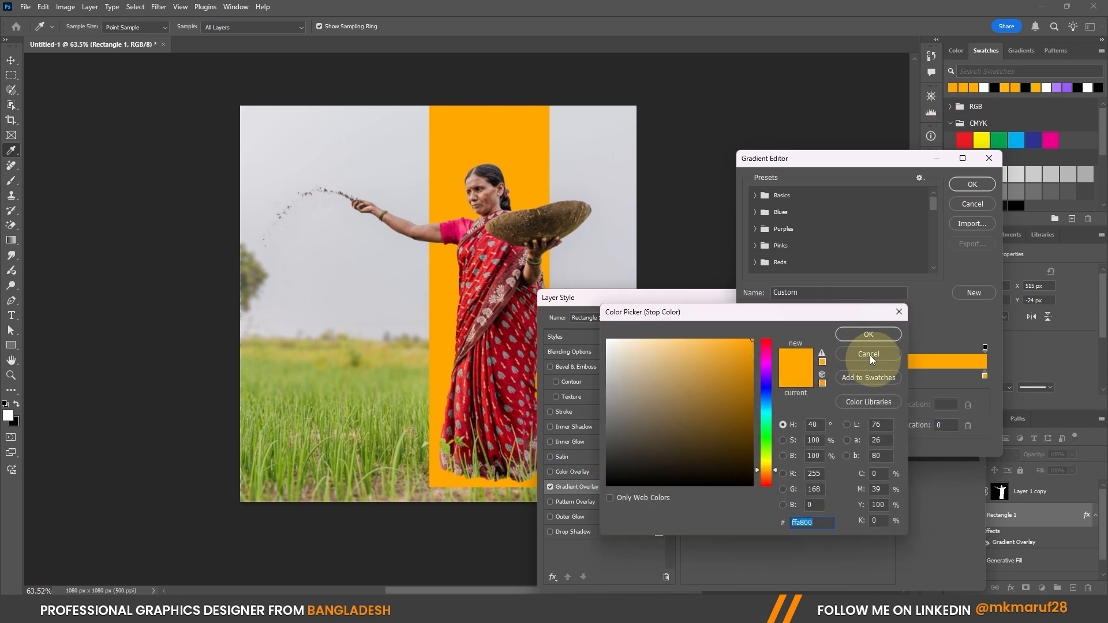
{"action": "left_click", "coordinate": [857, 337]}
Step: Try 0% opacity on the overlay gradient's starting opacity stop, and undo the change
{"action": "left_click", "coordinate": [751, 347]}
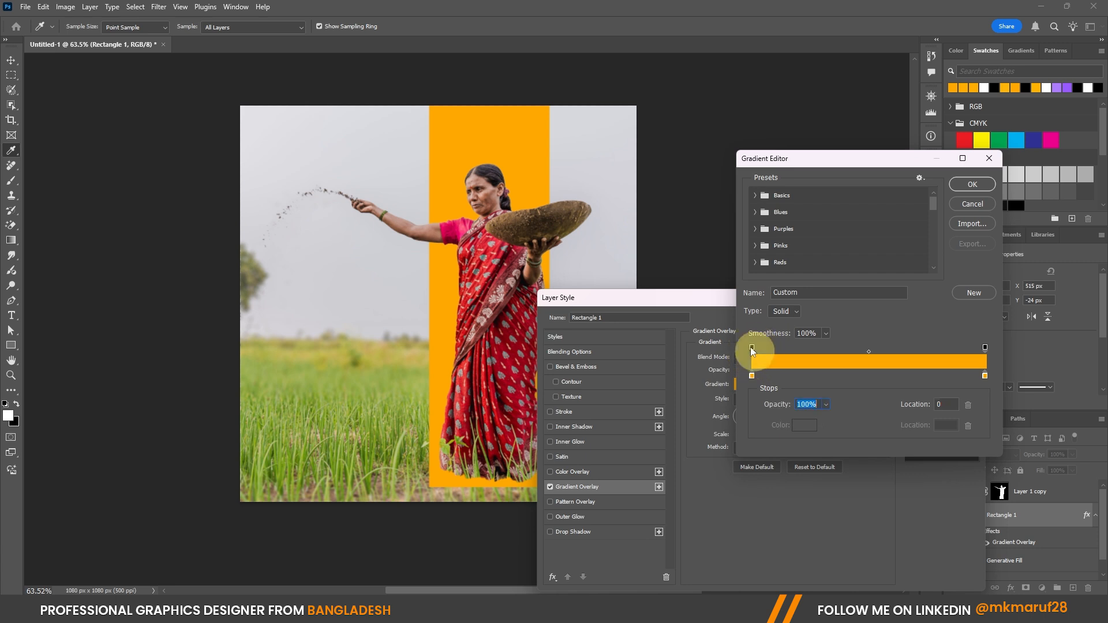
{"action": "left_click_drag", "start_coordinate": [776, 404], "coordinate": [549, 406]}
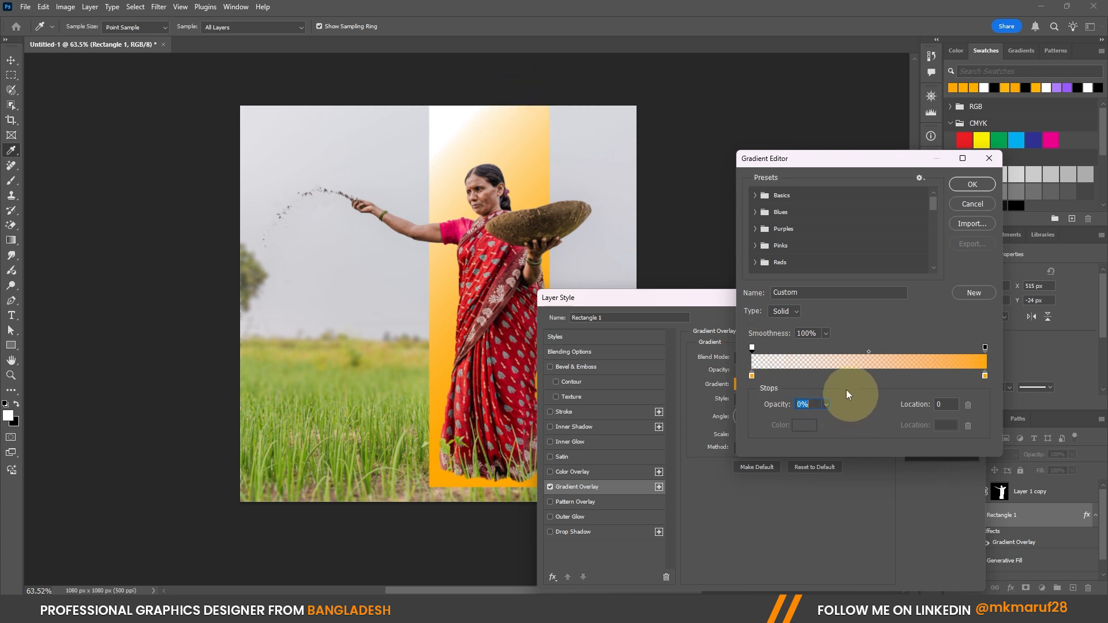
{"action": "key", "text": "ctrl+z"}
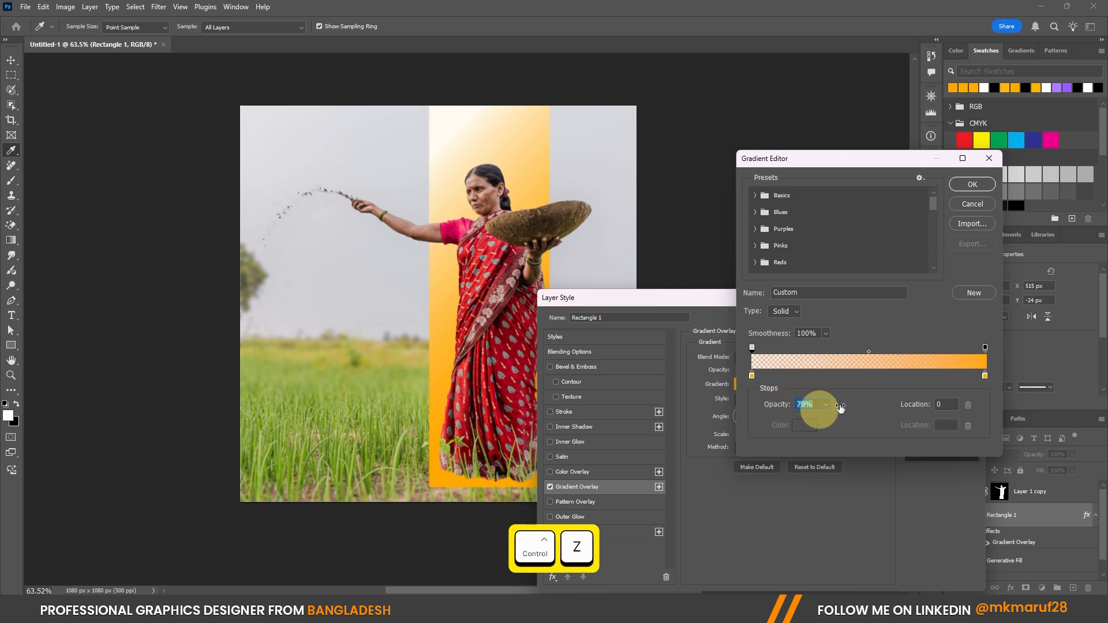
{"action": "key", "text": "ctrl+z"}
Step: Set the overlay gradient's end opacity stop to 0% and apply the layer style
{"action": "double_click", "coordinate": [985, 375]}
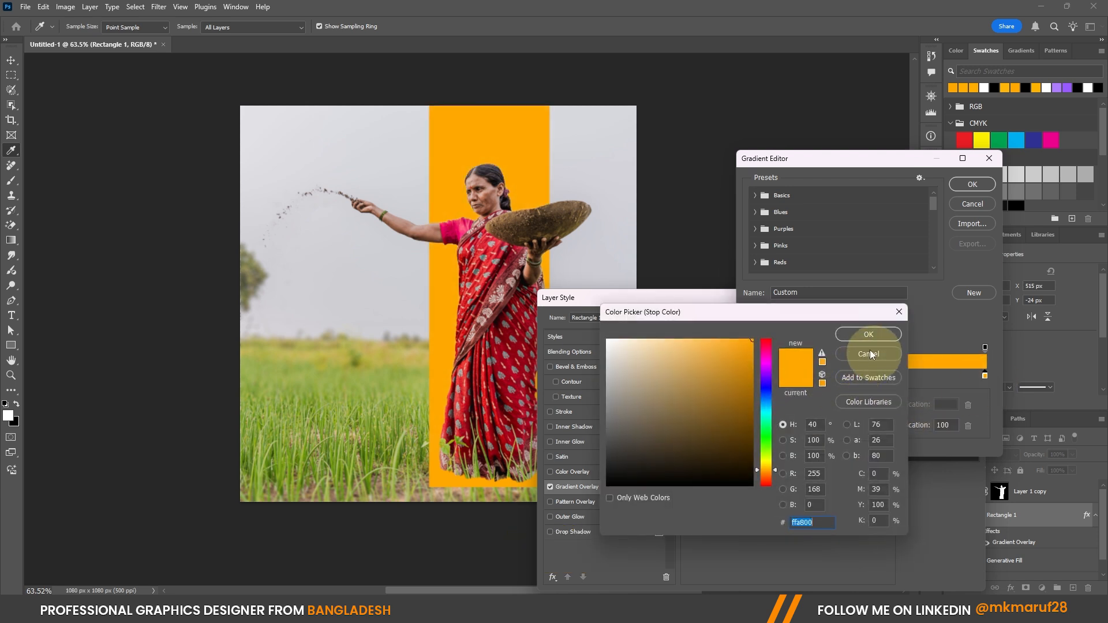
{"action": "left_click", "coordinate": [868, 354]}
{"action": "left_click", "coordinate": [985, 348]}
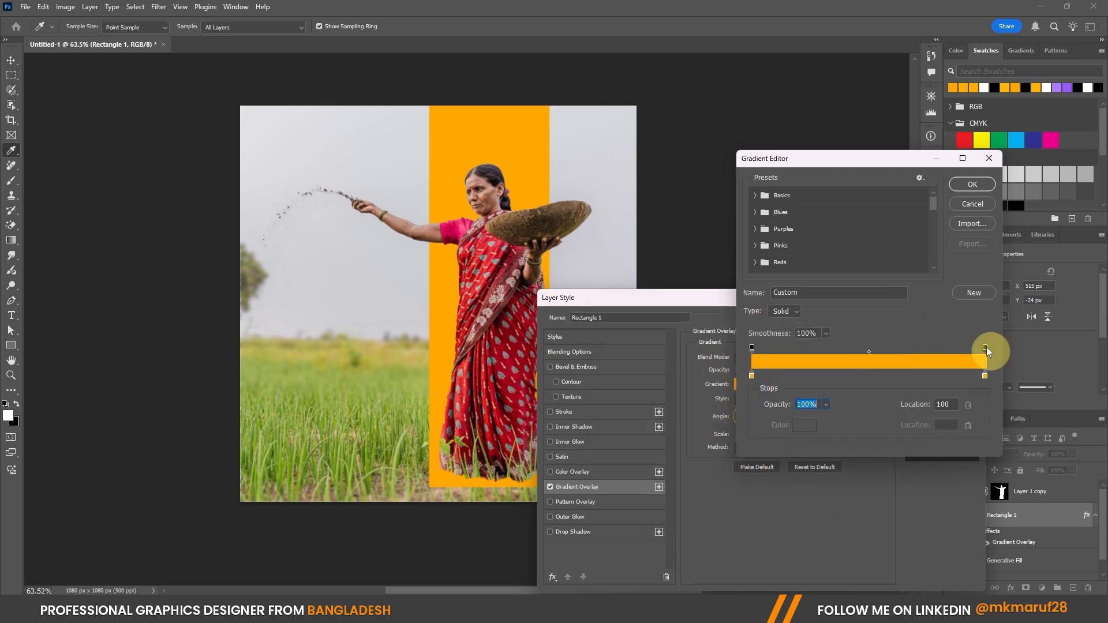
{"action": "left_click_drag", "start_coordinate": [783, 404], "coordinate": [644, 406]}
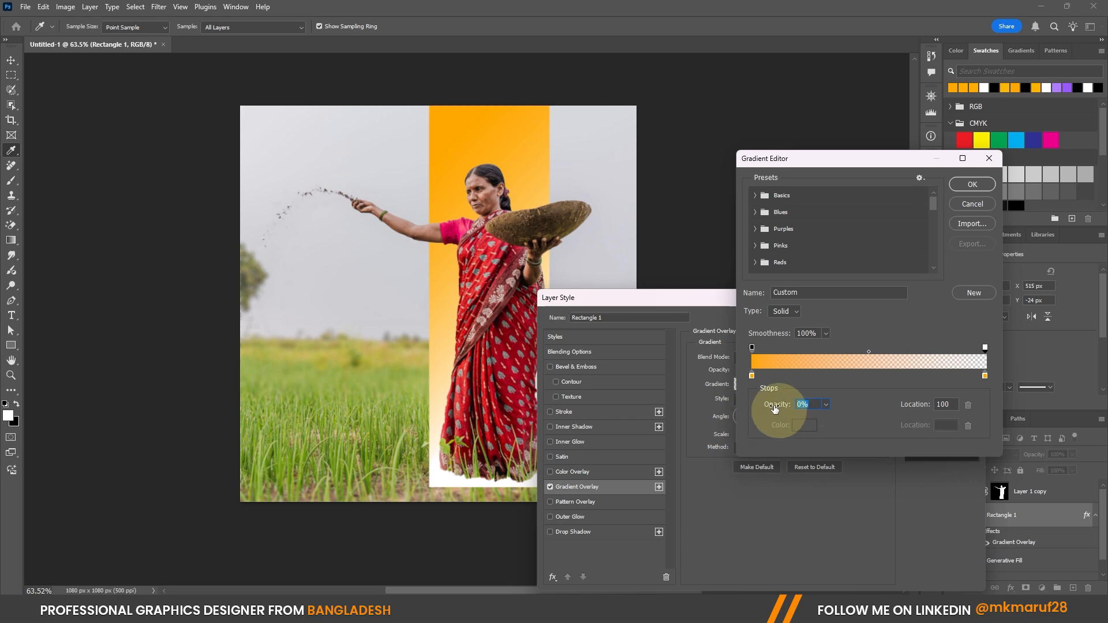
{"action": "left_click", "coordinate": [972, 184]}
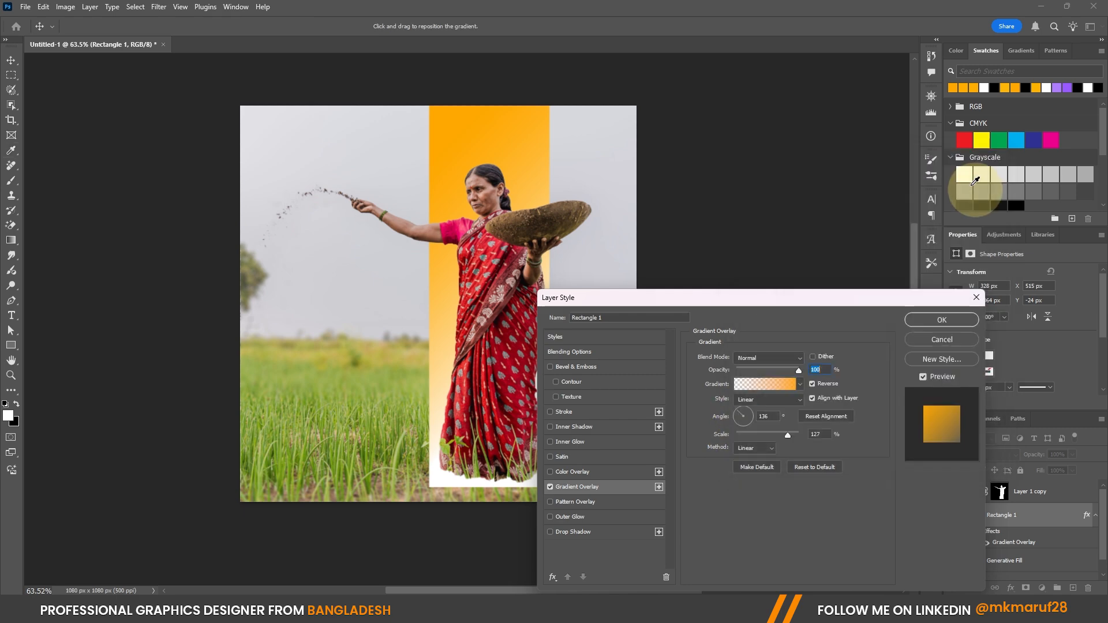
{"action": "left_click", "coordinate": [942, 320]}
Step: Examine how the transparent end of the Gradient Overlay looks over the rectangle's own fill near the woman's feet
{"action": "scroll", "coordinate": [528, 458], "scroll_direction": "up", "scroll_amount": 1}
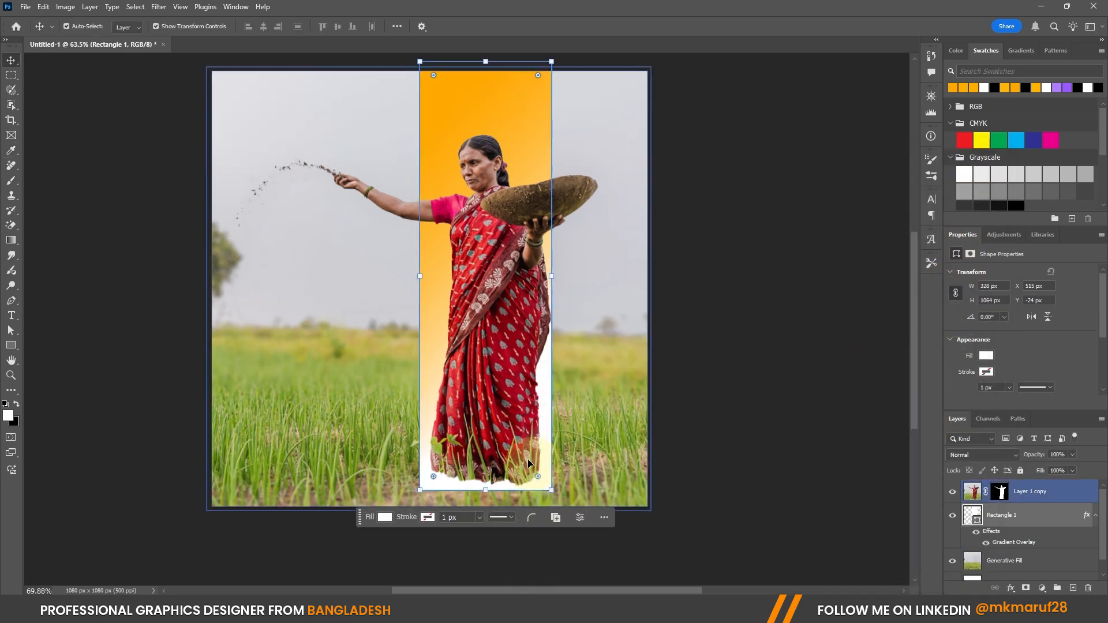
{"action": "scroll", "coordinate": [528, 459], "scroll_direction": "up", "scroll_amount": 1}
{"action": "scroll", "coordinate": [529, 438], "scroll_direction": "down", "scroll_amount": 2}
{"action": "scroll", "coordinate": [531, 427], "scroll_direction": "up", "scroll_amount": 1}
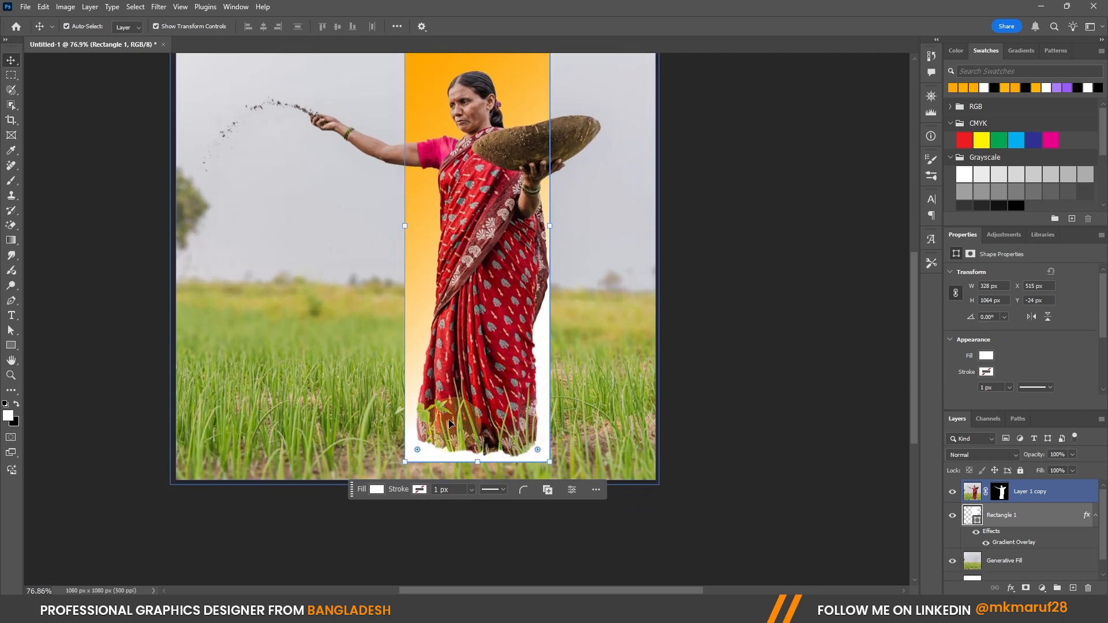
{"action": "scroll", "coordinate": [448, 419], "scroll_direction": "down", "scroll_amount": 3}
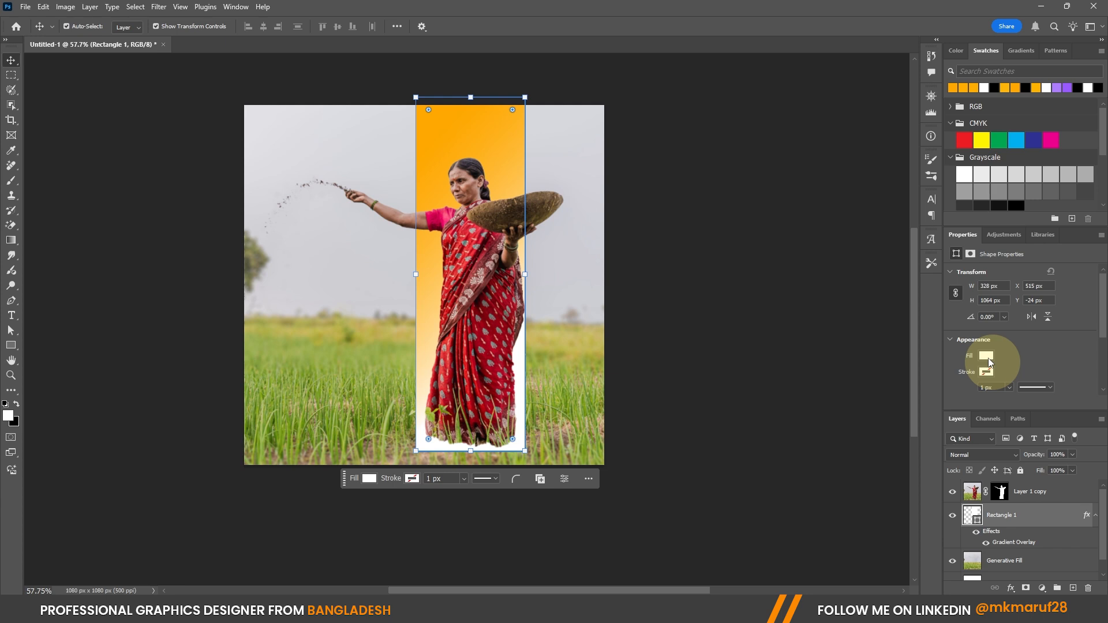
{"action": "scroll", "coordinate": [600, 439], "scroll_direction": "up", "scroll_amount": 2}
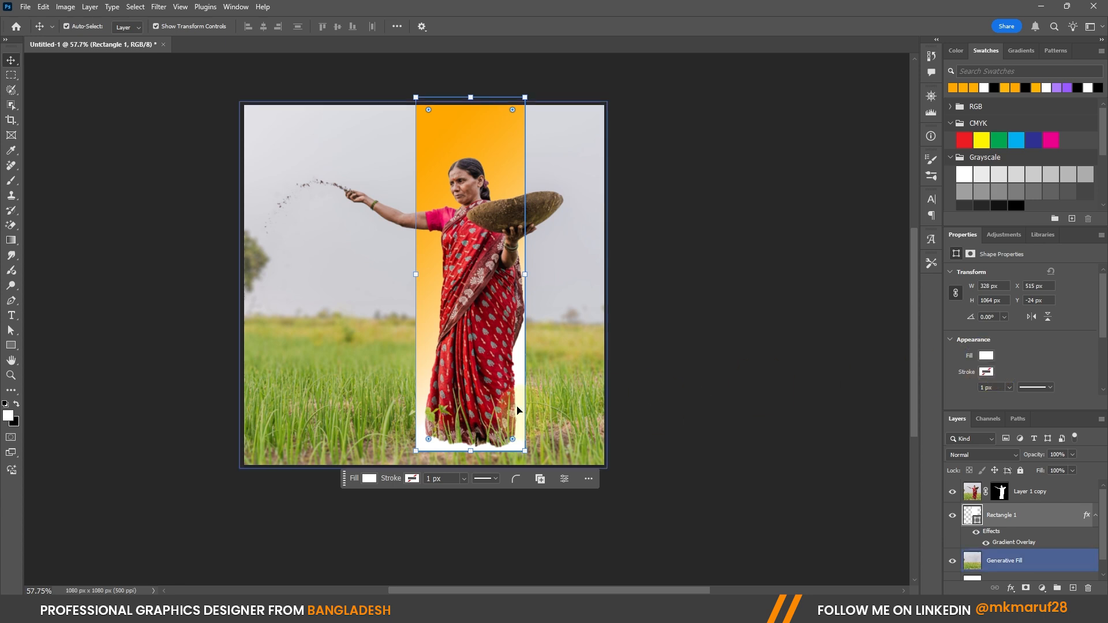
{"action": "left_click_drag", "start_coordinate": [999, 591], "coordinate": [1013, 539]}
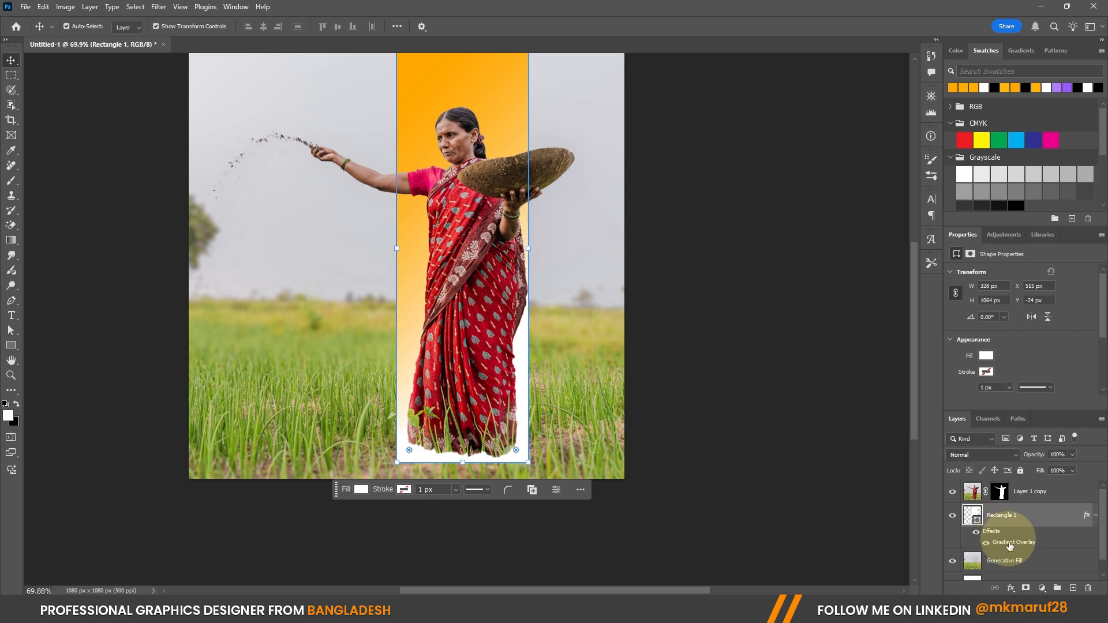
Step: Undo the Gradient Overlay on the rectangle layer
{"action": "key", "text": "ctrl"}
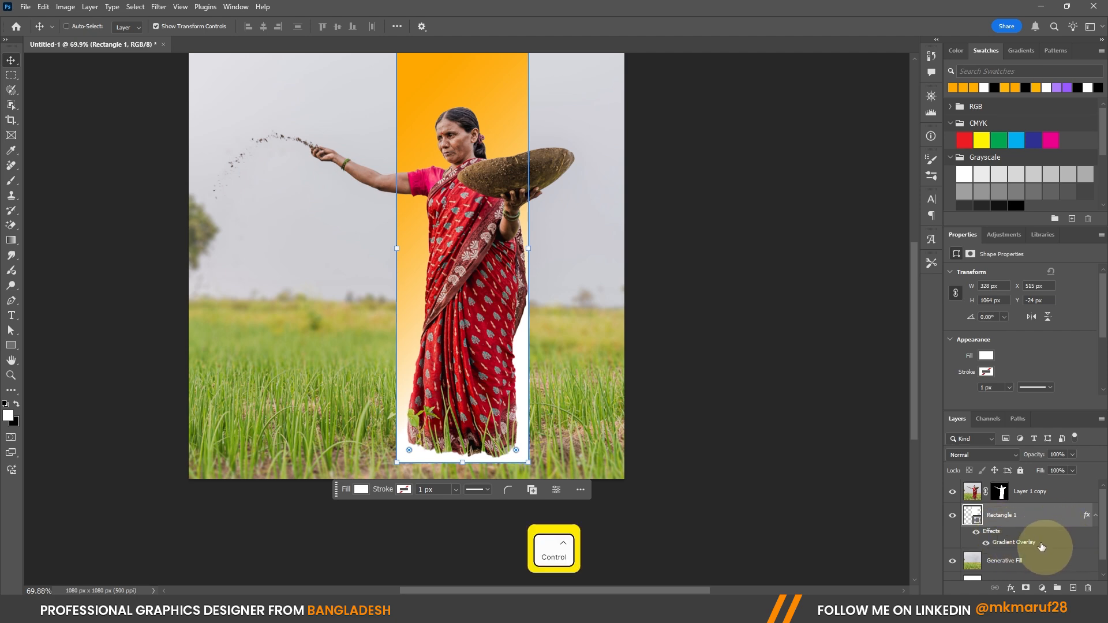
{"action": "key", "text": "ctrl+z"}
{"action": "key", "text": "ctrl+z"}
{"action": "key", "text": "ctrl+shift+z"}
{"action": "key", "text": "ctrl+shift+z"}
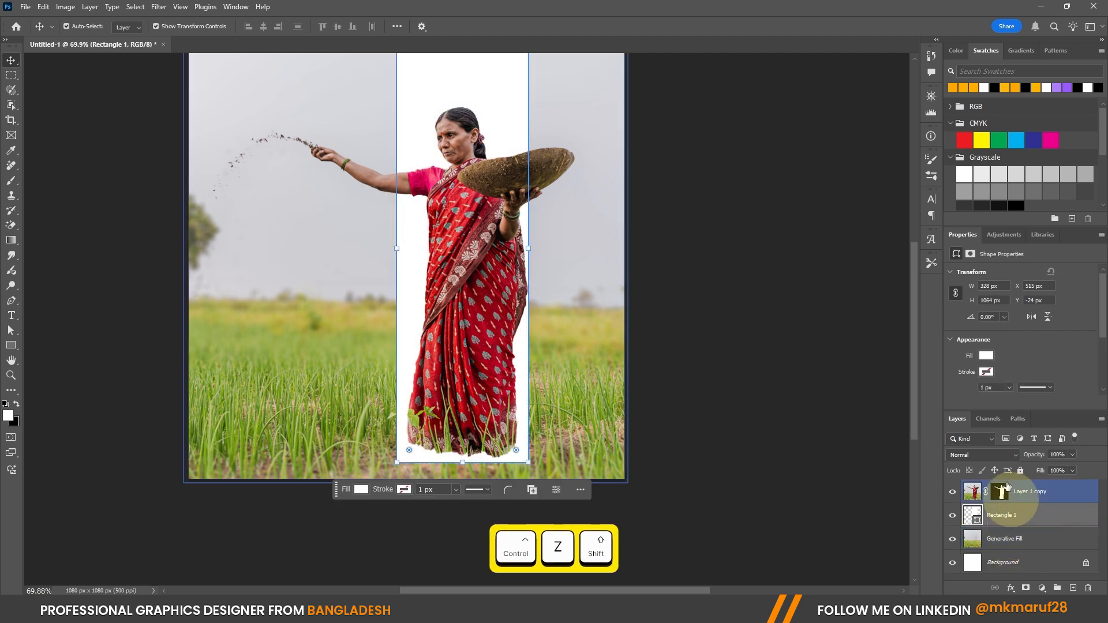
Step: Fill the rectangle with the yellow-to-orange linear gradient and set its starting opacity stop to 0%
{"action": "left_click", "coordinate": [985, 356]}
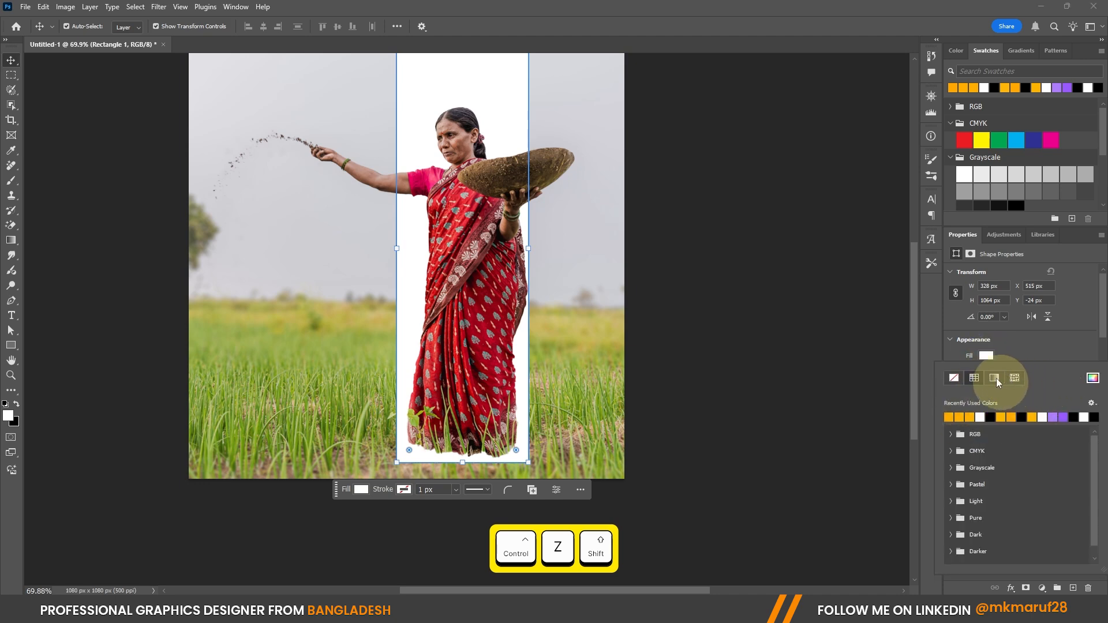
{"action": "left_click", "coordinate": [993, 377]}
{"action": "left_click", "coordinate": [989, 419]}
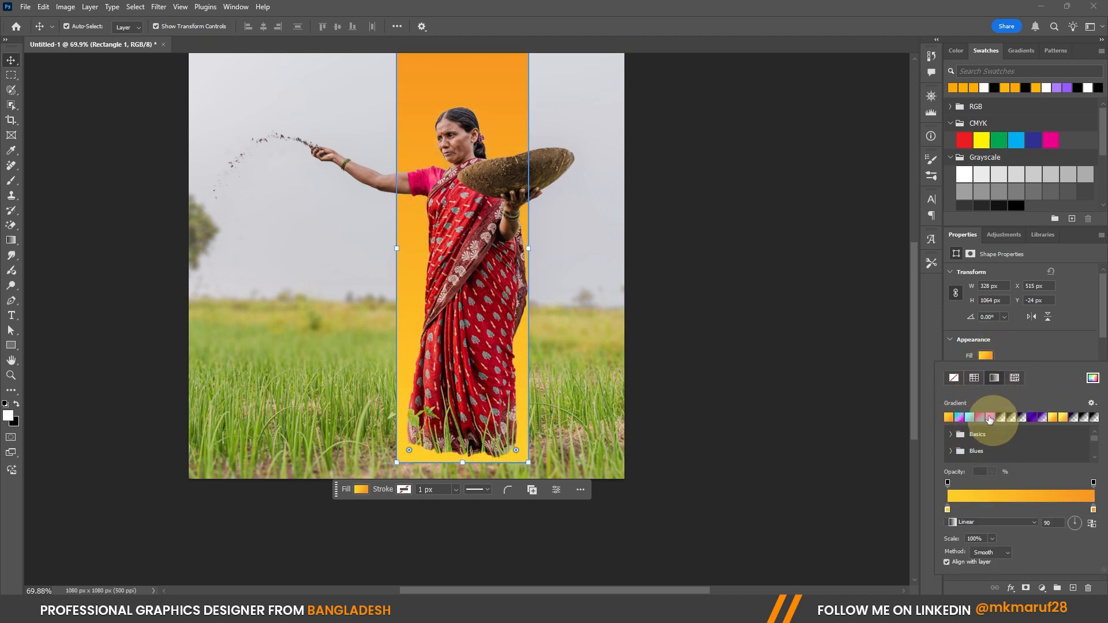
{"action": "left_click", "coordinate": [958, 508]}
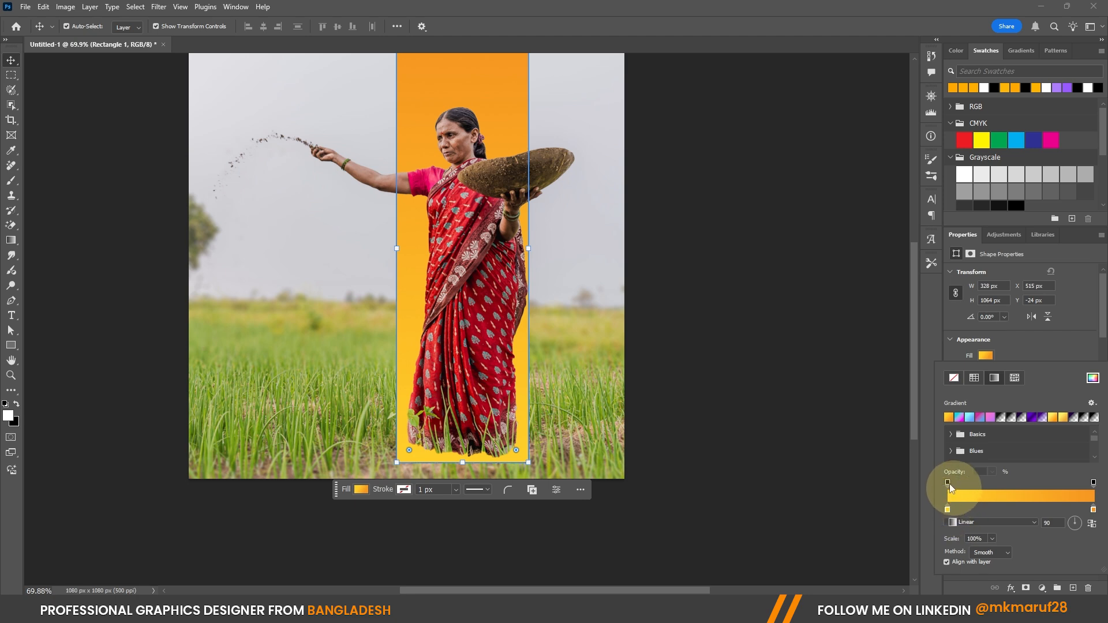
{"action": "left_click", "coordinate": [950, 510]}
{"action": "left_click", "coordinate": [969, 470]}
{"action": "type", "text": "0"}
{"action": "left_click", "coordinate": [841, 470]}
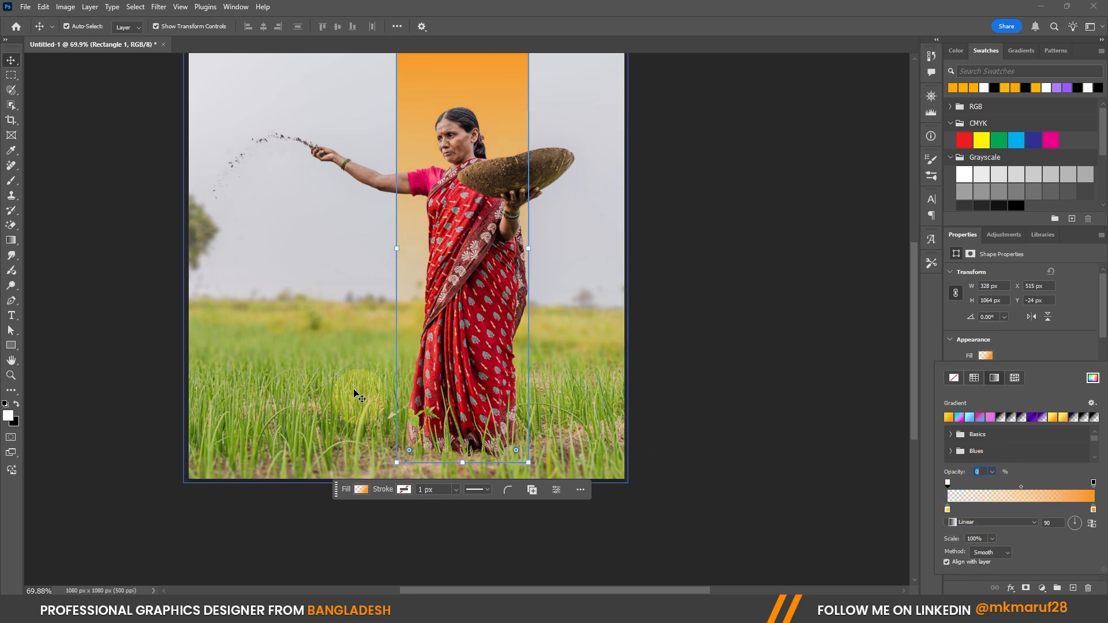
Step: Shift the fill gradient's opacity midpoint closer to the transparent stop and close the fill options
{"action": "left_click", "coordinate": [471, 358]}
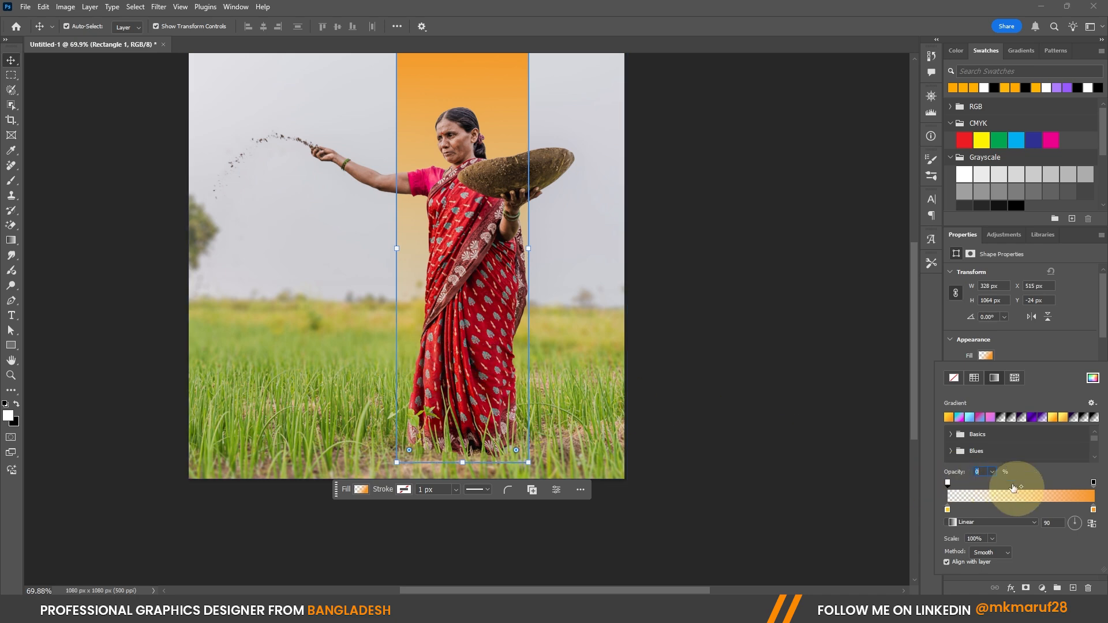
{"action": "left_click_drag", "start_coordinate": [988, 489], "coordinate": [985, 490]}
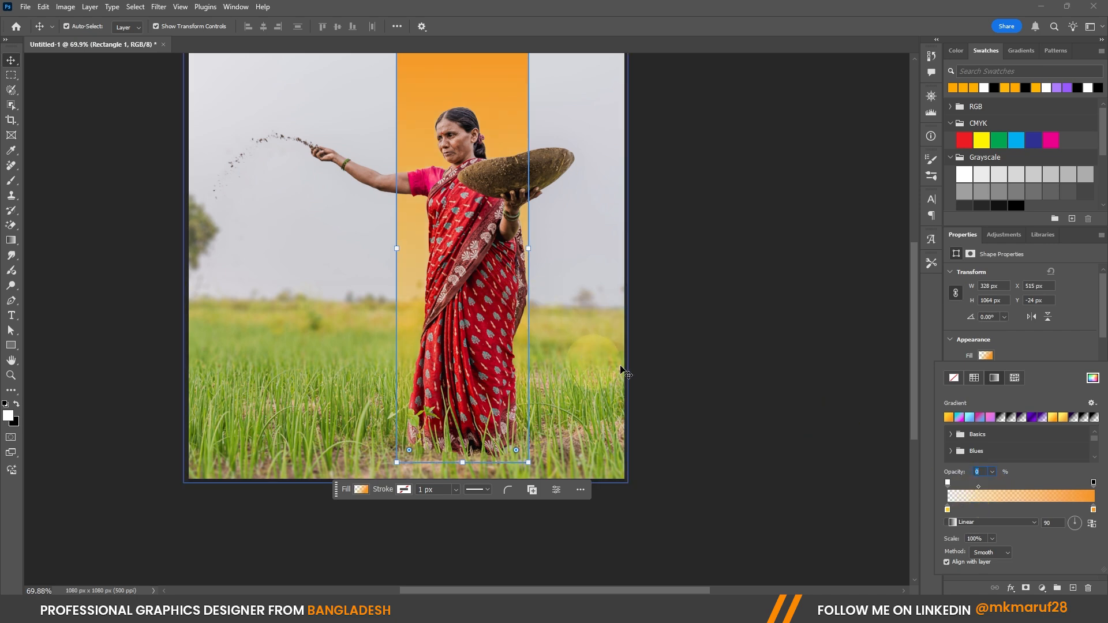
{"action": "left_click", "coordinate": [952, 354]}
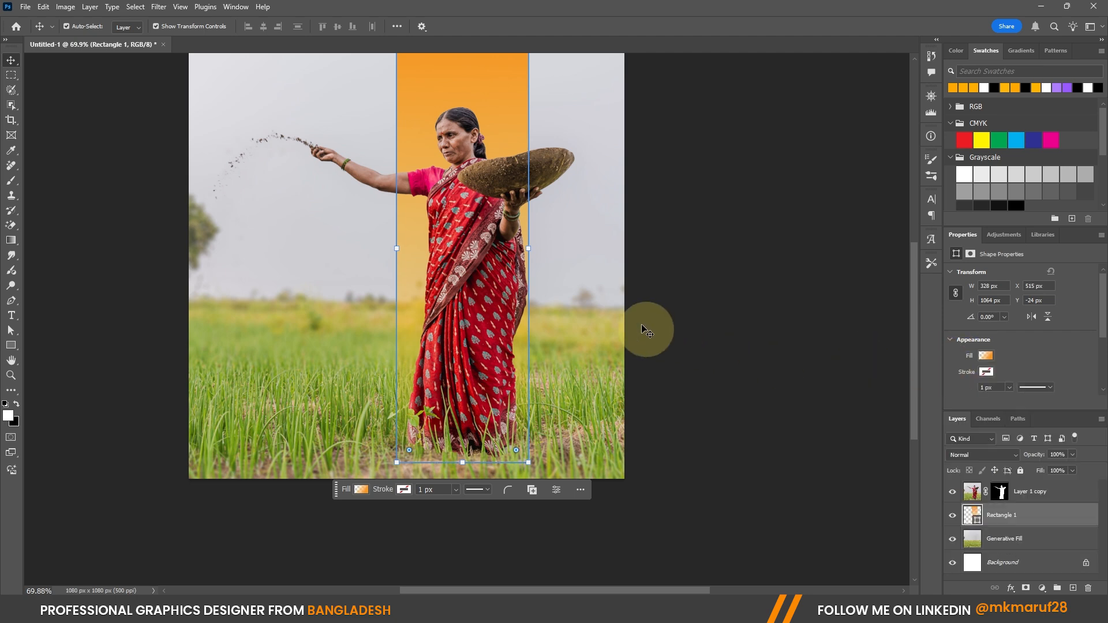
Step: Deselect the rectangle and examine how the gradient column sits between the woman and the blurred background
{"action": "scroll", "coordinate": [641, 312], "scroll_direction": "down", "scroll_amount": 2}
{"action": "scroll", "coordinate": [478, 168], "scroll_direction": "up", "scroll_amount": 2}
{"action": "left_click_drag", "start_coordinate": [477, 164], "coordinate": [474, 147]}
{"action": "left_click", "coordinate": [694, 286]}
{"action": "left_click", "coordinate": [571, 280]}
{"action": "scroll", "coordinate": [435, 265], "scroll_direction": "down", "scroll_amount": 1}
{"action": "scroll", "coordinate": [468, 170], "scroll_direction": "up", "scroll_amount": 1}
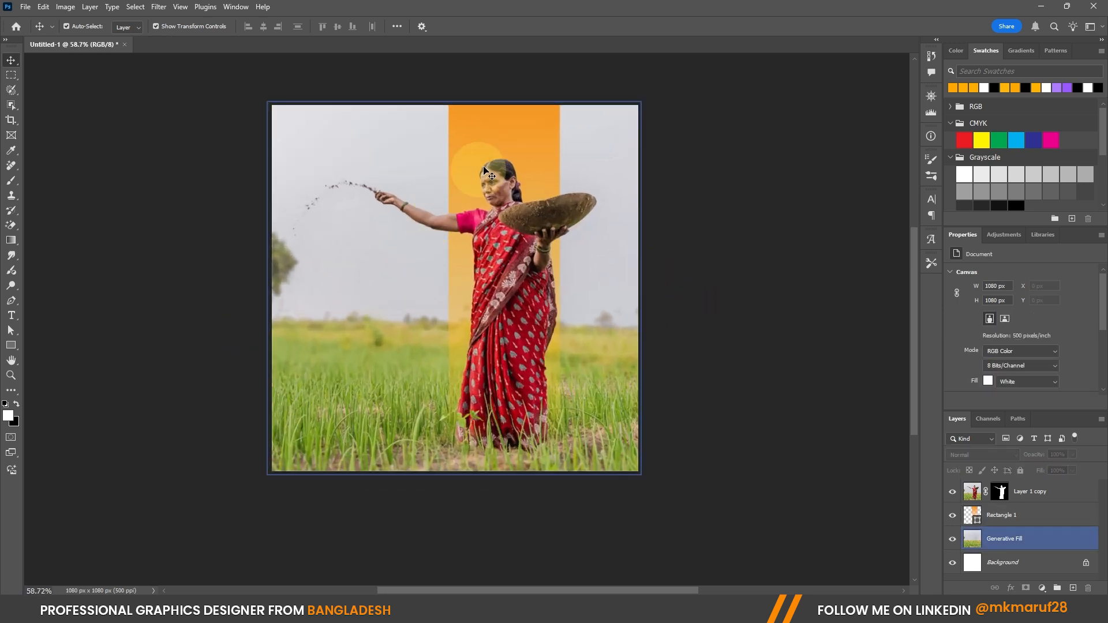
{"action": "left_click", "coordinate": [495, 243]}
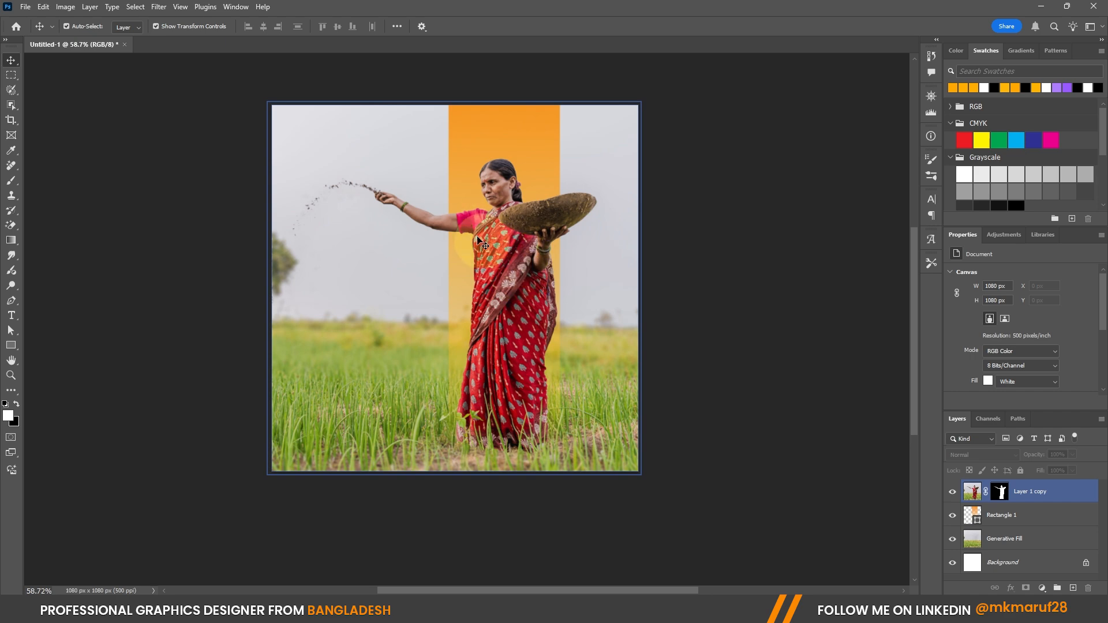
{"action": "left_click", "coordinate": [532, 143]}
{"action": "scroll", "coordinate": [531, 144], "scroll_direction": "up", "scroll_amount": 1}
{"action": "scroll", "coordinate": [508, 139], "scroll_direction": "up", "scroll_amount": 1}
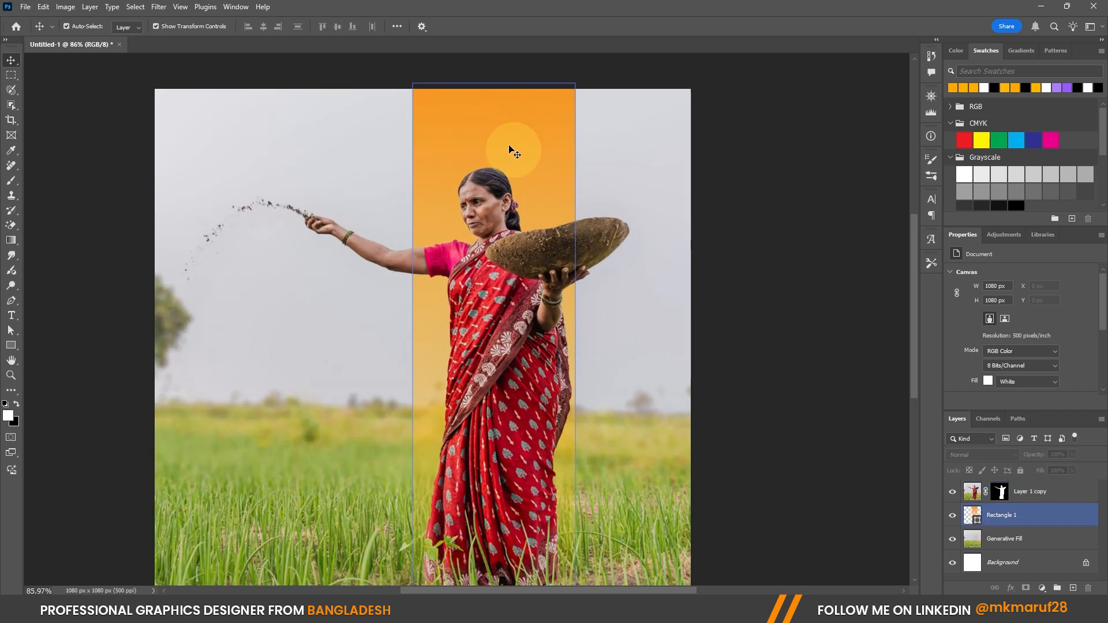
{"action": "scroll", "coordinate": [514, 182], "scroll_direction": "down", "scroll_amount": 1}
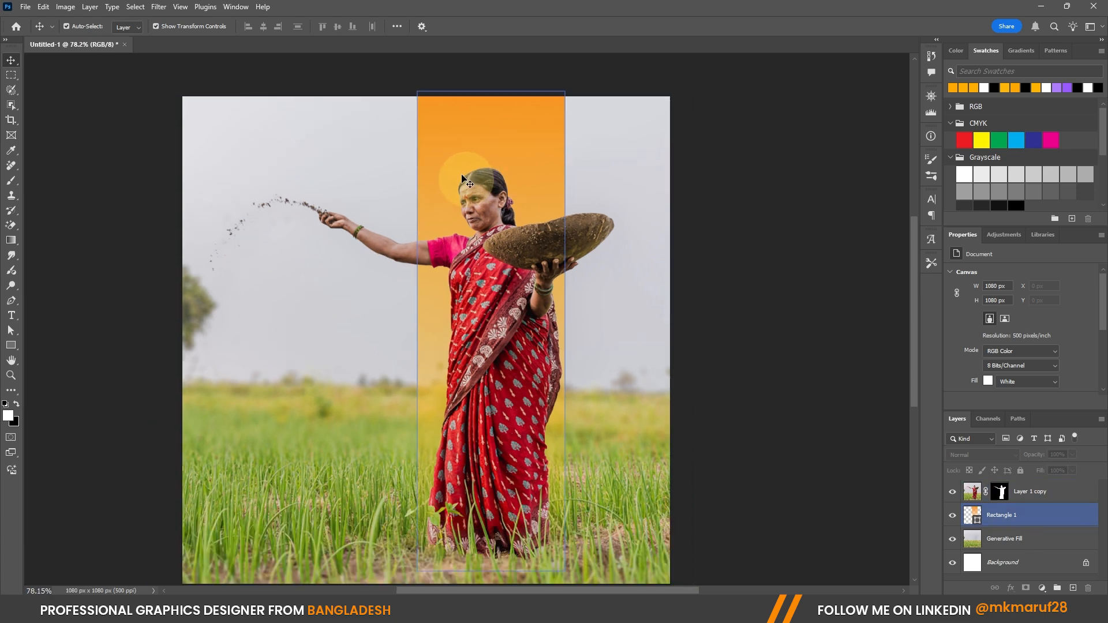
{"action": "left_click", "coordinate": [591, 183]}
{"action": "left_click", "coordinate": [516, 234]}
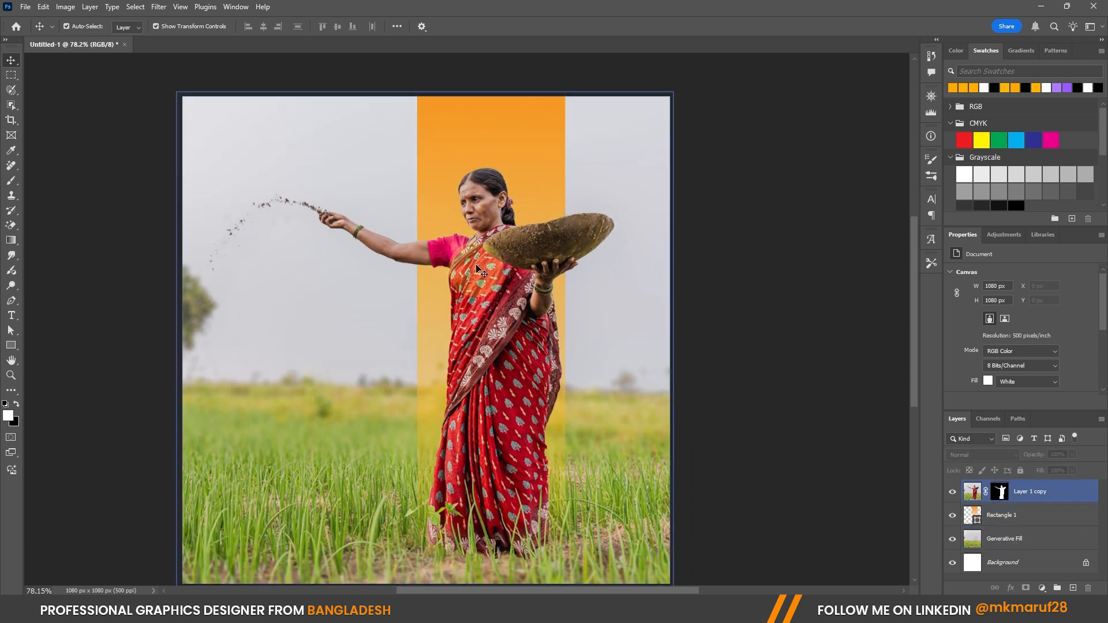
{"action": "left_click", "coordinate": [1006, 520]}
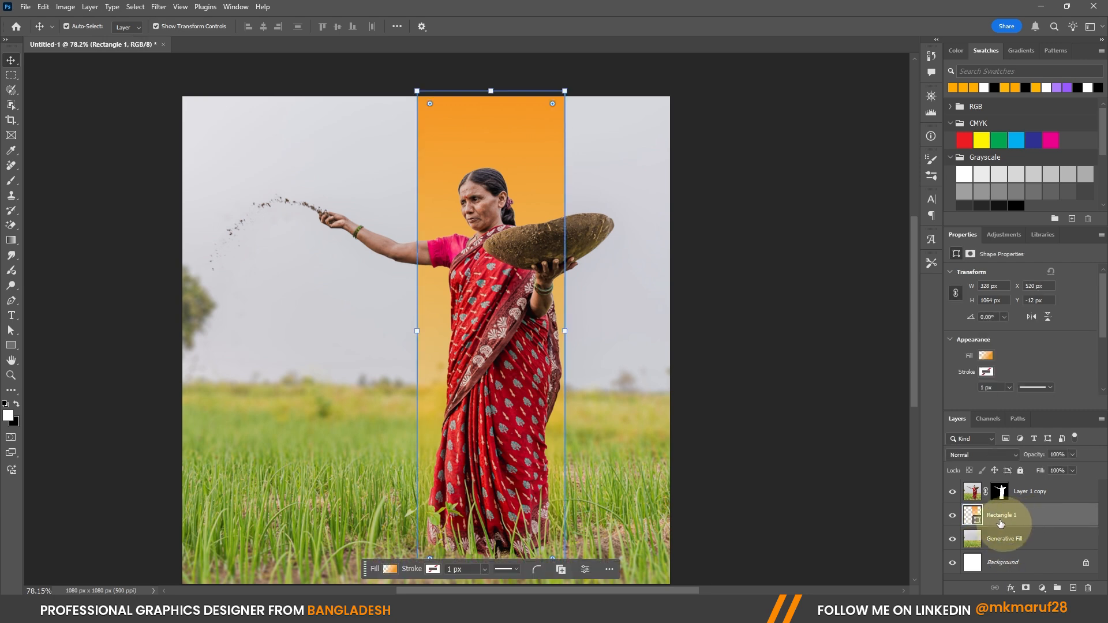
{"action": "left_click", "coordinate": [1041, 588]}
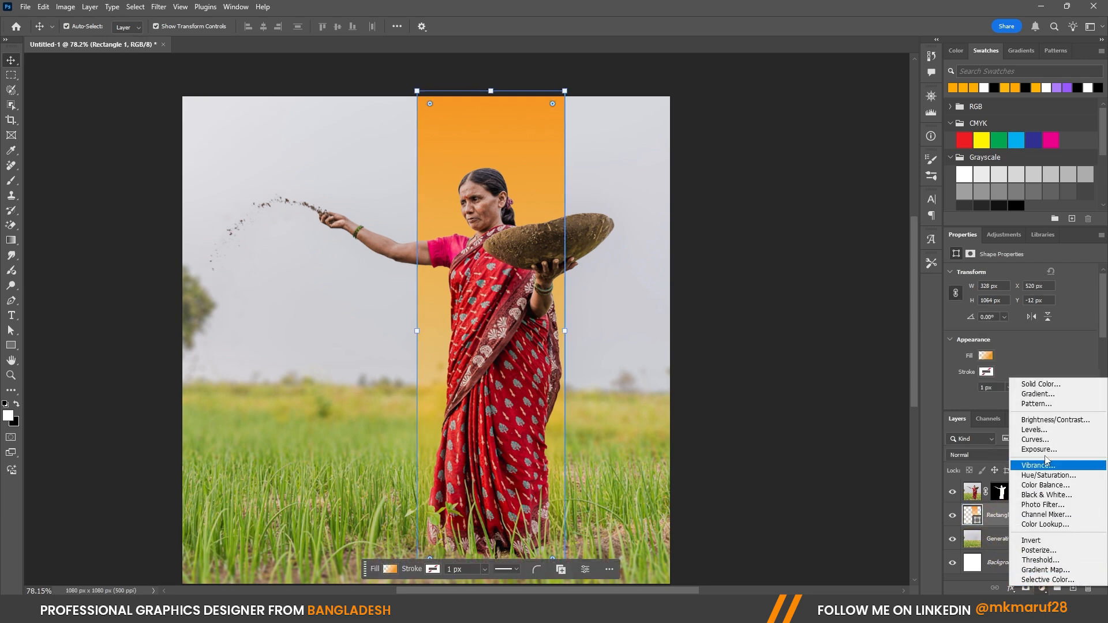
{"action": "left_click", "coordinate": [1043, 385]}
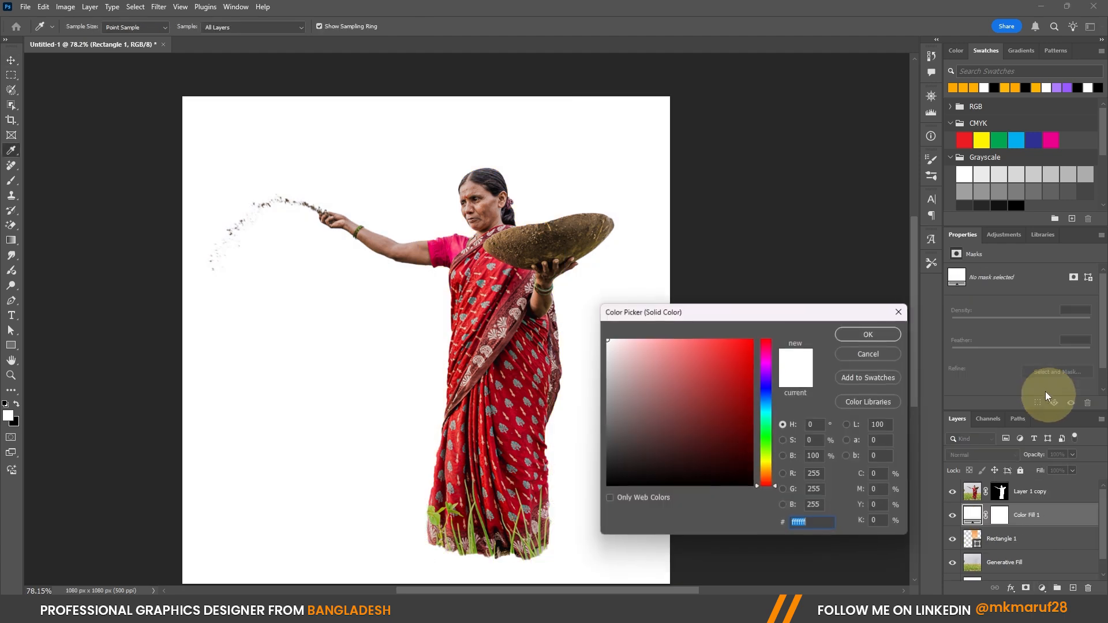
{"action": "left_click", "coordinate": [869, 369]}
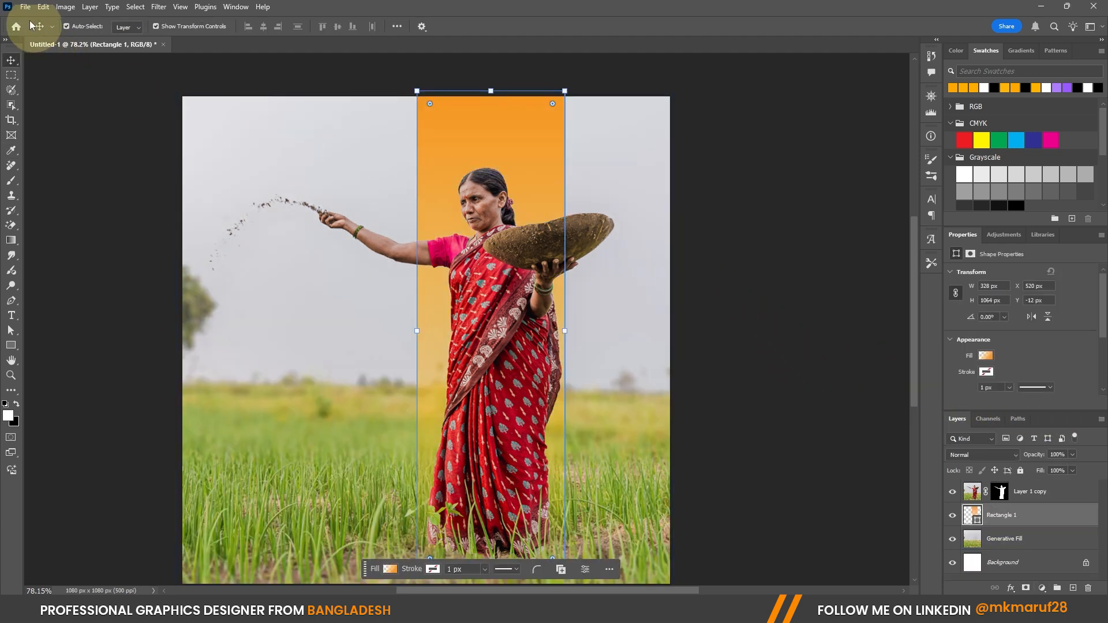
Step: Place the orange glow image with the black background into the document and move its layer above Layer 1 copy
{"action": "left_click", "coordinate": [329, 608]}
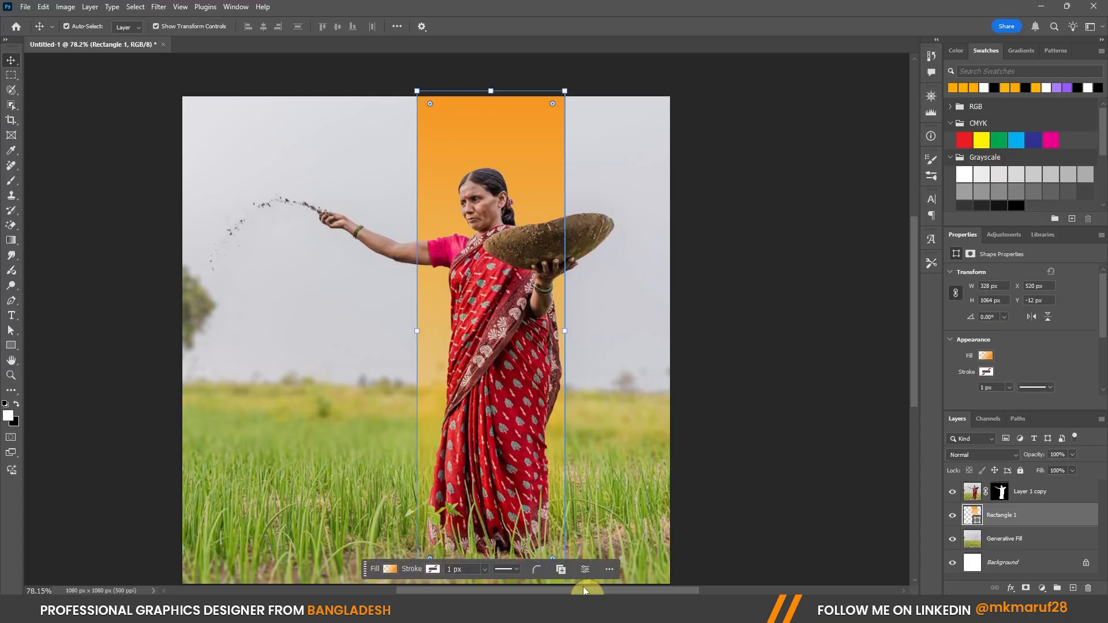
{"action": "left_click_drag", "start_coordinate": [577, 173], "coordinate": [712, 353]}
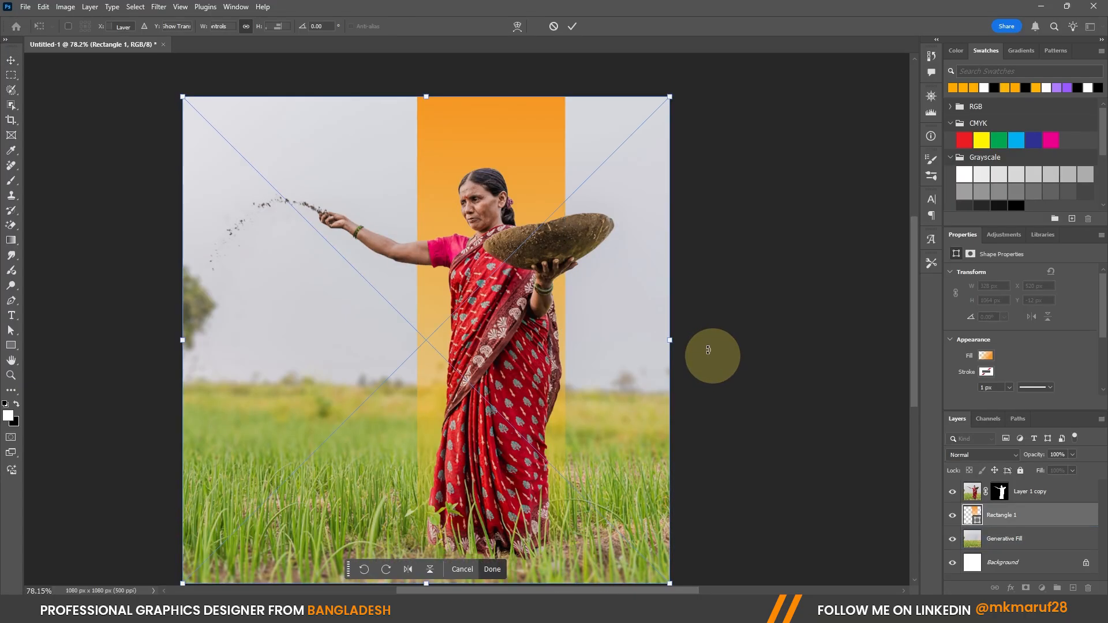
{"action": "left_click", "coordinate": [573, 28]}
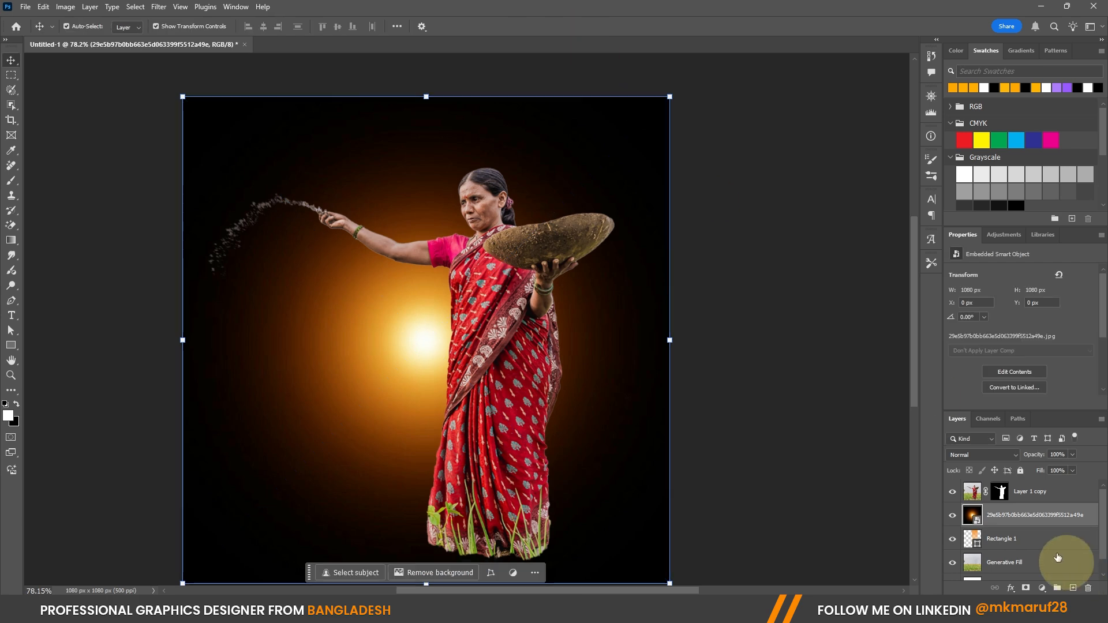
{"action": "left_click_drag", "start_coordinate": [1081, 514], "coordinate": [1023, 492]}
{"action": "scroll", "coordinate": [693, 337], "scroll_direction": "down", "scroll_amount": 3}
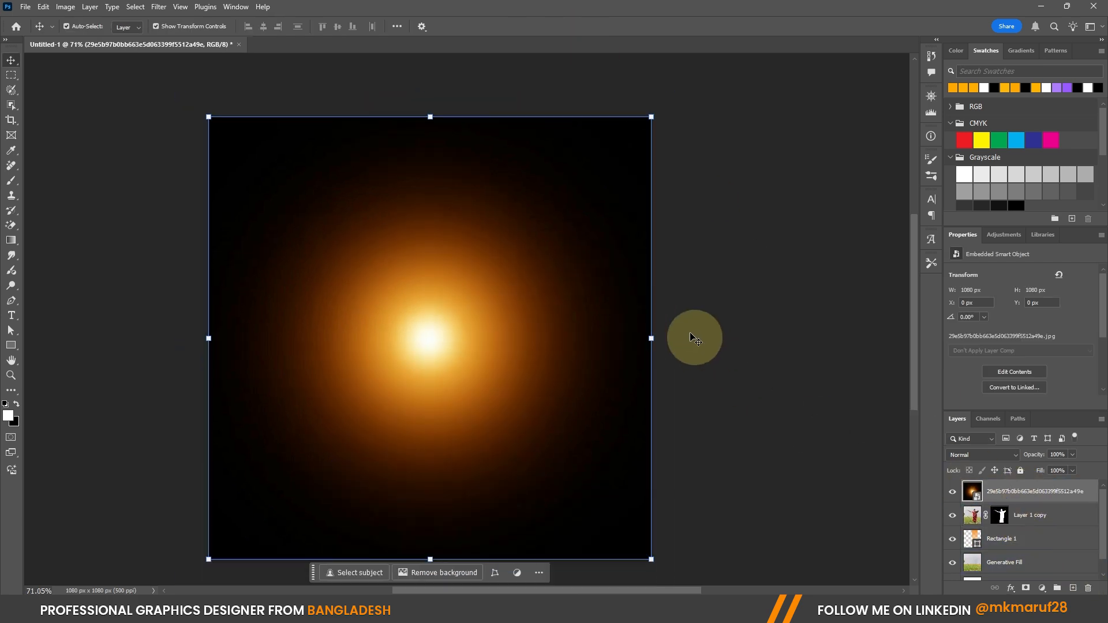
Step: Scale the glow image down to about 473 px square beside the woman and set its blend mode to Screen
{"action": "left_click_drag", "start_coordinate": [604, 339], "coordinate": [412, 341]}
{"action": "left_click_drag", "start_coordinate": [334, 344], "coordinate": [395, 359]}
{"action": "scroll", "coordinate": [363, 378], "scroll_direction": "up", "scroll_amount": 3}
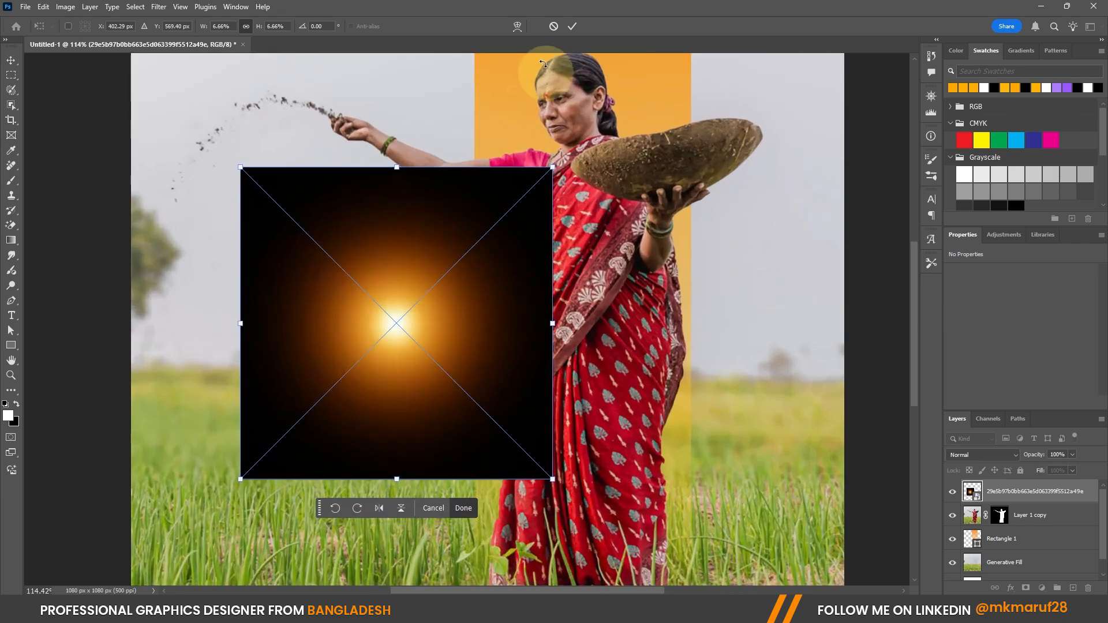
{"action": "left_click", "coordinate": [572, 26]}
{"action": "mouse_move", "coordinate": [400, 306]}
{"action": "left_mouse_down"}
{"action": "mouse_move", "coordinate": [414, 332]}
{"action": "mouse_move", "coordinate": [369, 321]}
{"action": "mouse_move", "coordinate": [415, 303]}
{"action": "left_mouse_up"}
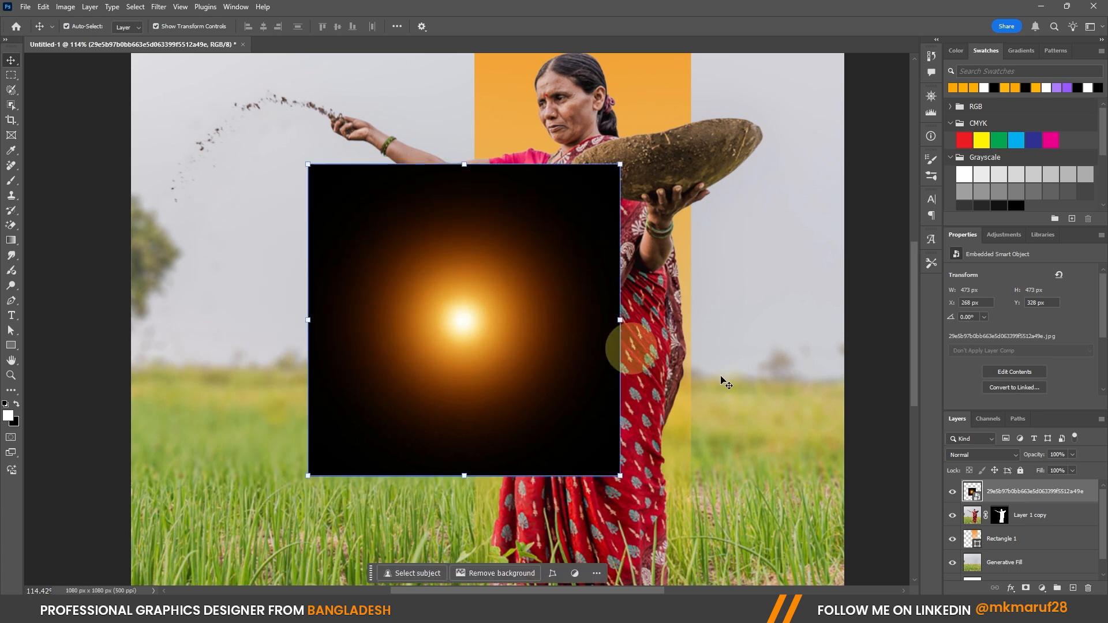
{"action": "left_click", "coordinate": [984, 458]}
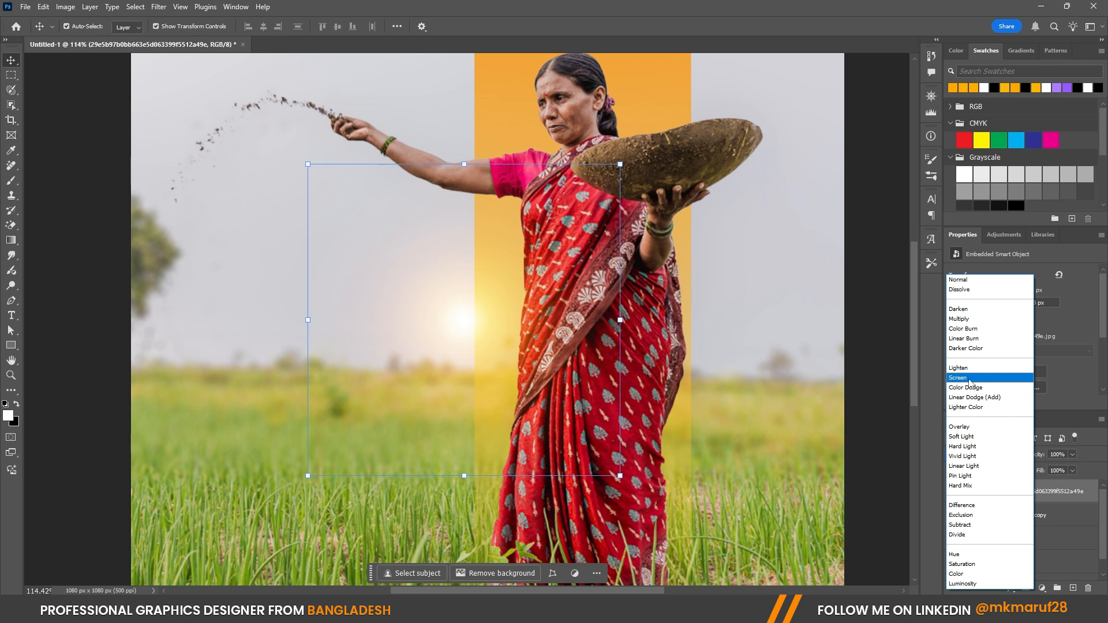
{"action": "left_click", "coordinate": [979, 379]}
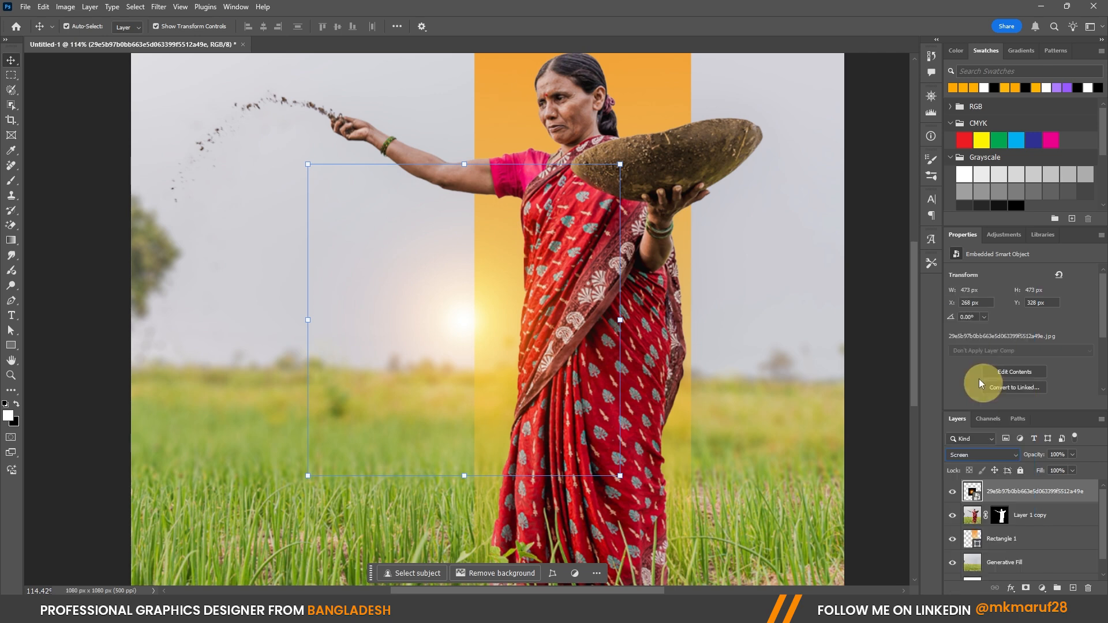
Step: Move the glow onto the basket's upper rim and enlarge it to about 619 px square
{"action": "left_click_drag", "start_coordinate": [429, 340], "coordinate": [655, 213]}
{"action": "scroll", "coordinate": [583, 185], "scroll_direction": "down", "scroll_amount": 2}
{"action": "scroll", "coordinate": [638, 191], "scroll_direction": "down", "scroll_amount": 2}
{"action": "scroll", "coordinate": [641, 206], "scroll_direction": "up", "scroll_amount": 1}
{"action": "mouse_move", "coordinate": [748, 210]}
{"action": "left_mouse_down"}
{"action": "mouse_move", "coordinate": [819, 209]}
{"action": "mouse_move", "coordinate": [740, 219]}
{"action": "left_mouse_up"}
{"action": "left_click", "coordinate": [573, 30]}
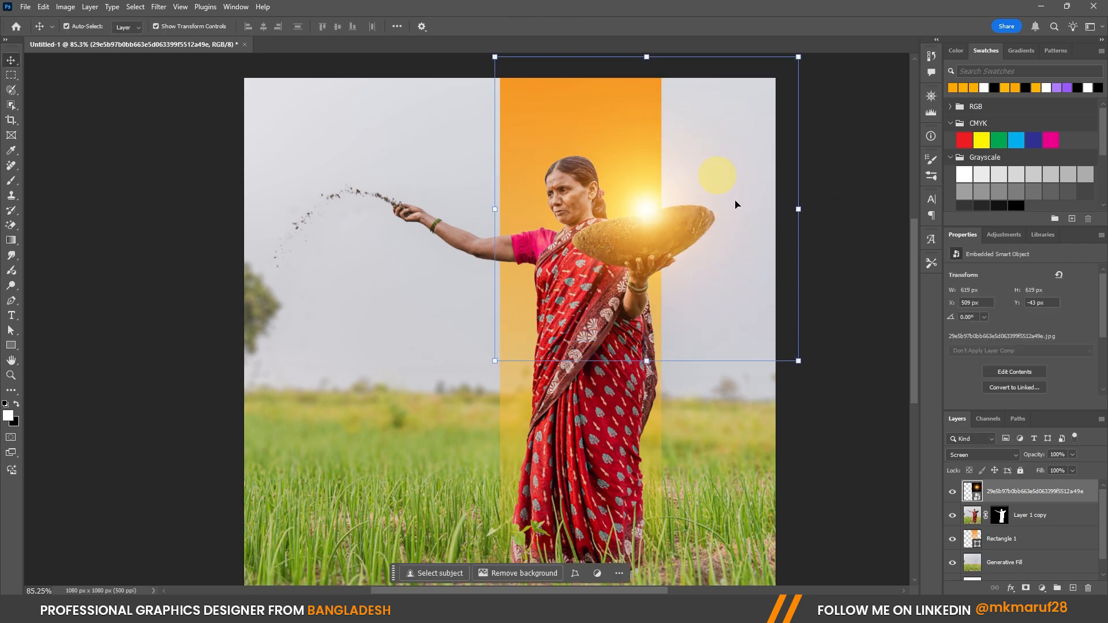
Step: Move the glow layer below Layer 1 copy and enlarge it to about 1081 px square behind the basket
{"action": "left_click_drag", "start_coordinate": [1002, 497], "coordinate": [1014, 519]}
{"action": "left_click_drag", "start_coordinate": [801, 211], "coordinate": [686, 255]}
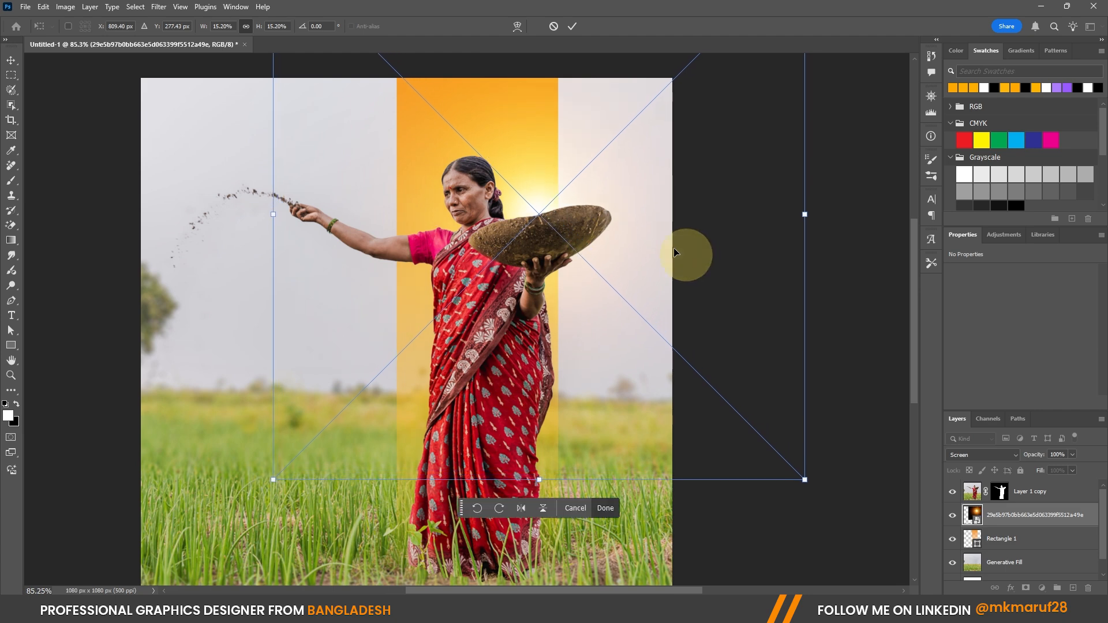
{"action": "left_click", "coordinate": [572, 26]}
{"action": "left_click", "coordinate": [531, 255]}
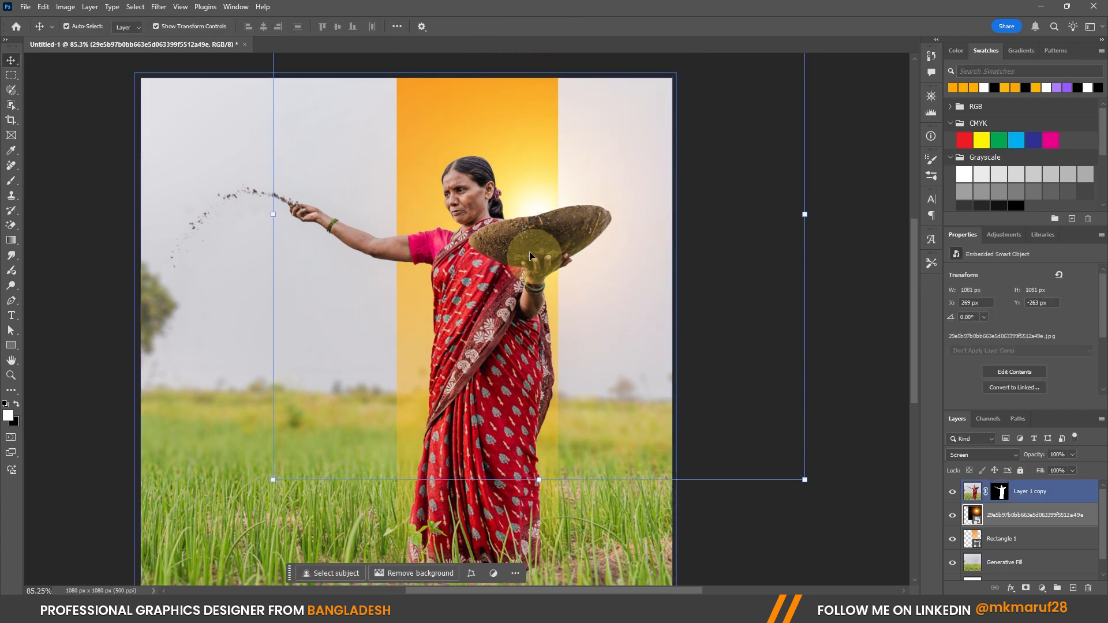
{"action": "scroll", "coordinate": [531, 255], "scroll_direction": "up", "scroll_amount": 2}
{"action": "scroll", "coordinate": [551, 210], "scroll_direction": "down", "scroll_amount": 3}
{"action": "scroll", "coordinate": [600, 215], "scroll_direction": "down", "scroll_amount": 1}
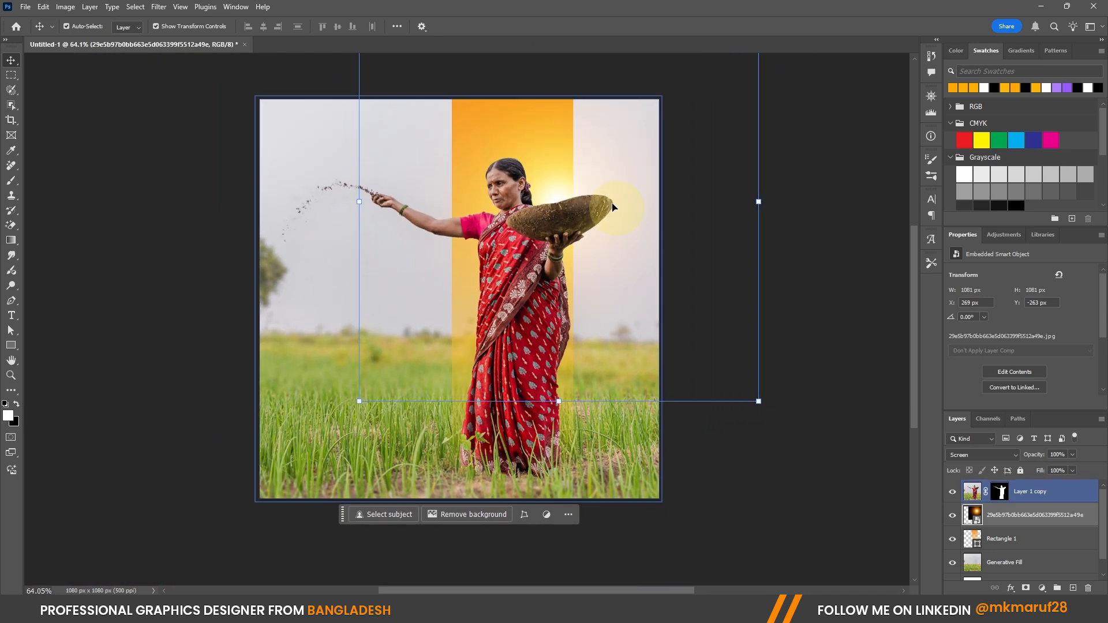
{"action": "left_click", "coordinate": [829, 301]}
Step: Add a Solid Color fill layer in yellow #ffc600 above Layer 1 copy
{"action": "scroll", "coordinate": [597, 207], "scroll_direction": "up", "scroll_amount": 5}
{"action": "left_click", "coordinate": [433, 144]}
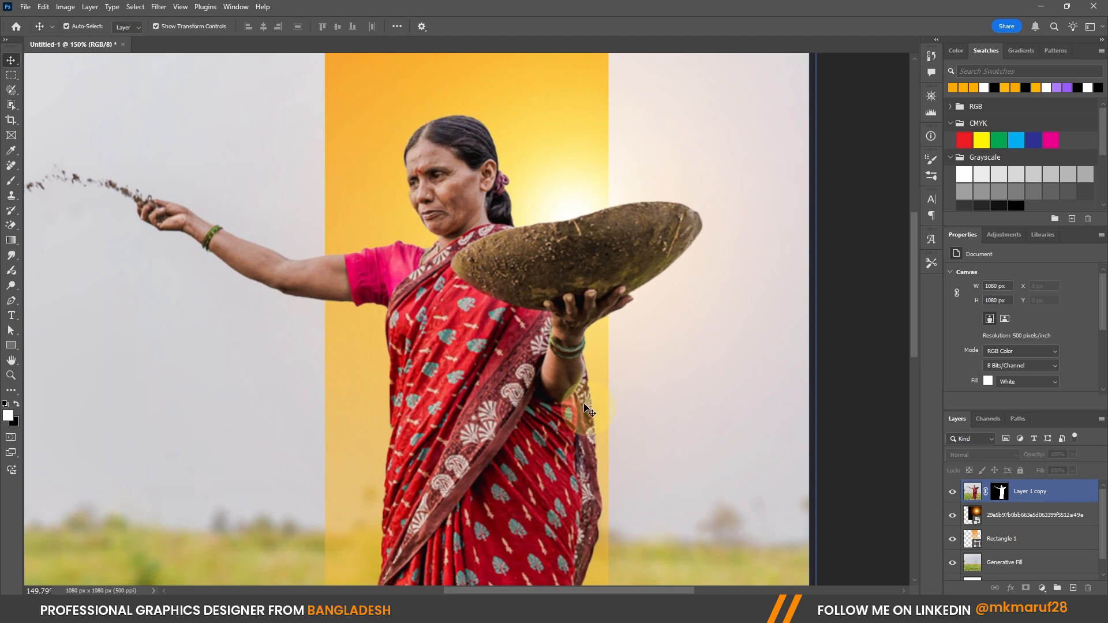
{"action": "left_click", "coordinate": [1049, 504]}
{"action": "left_click", "coordinate": [1042, 587]}
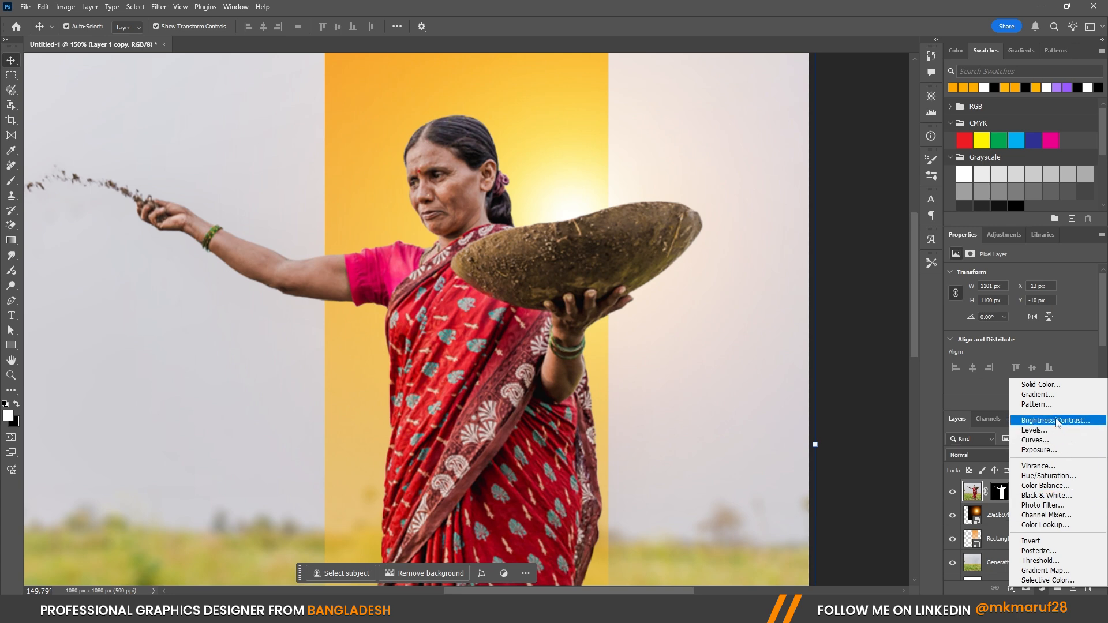
{"action": "left_click", "coordinate": [1041, 385]}
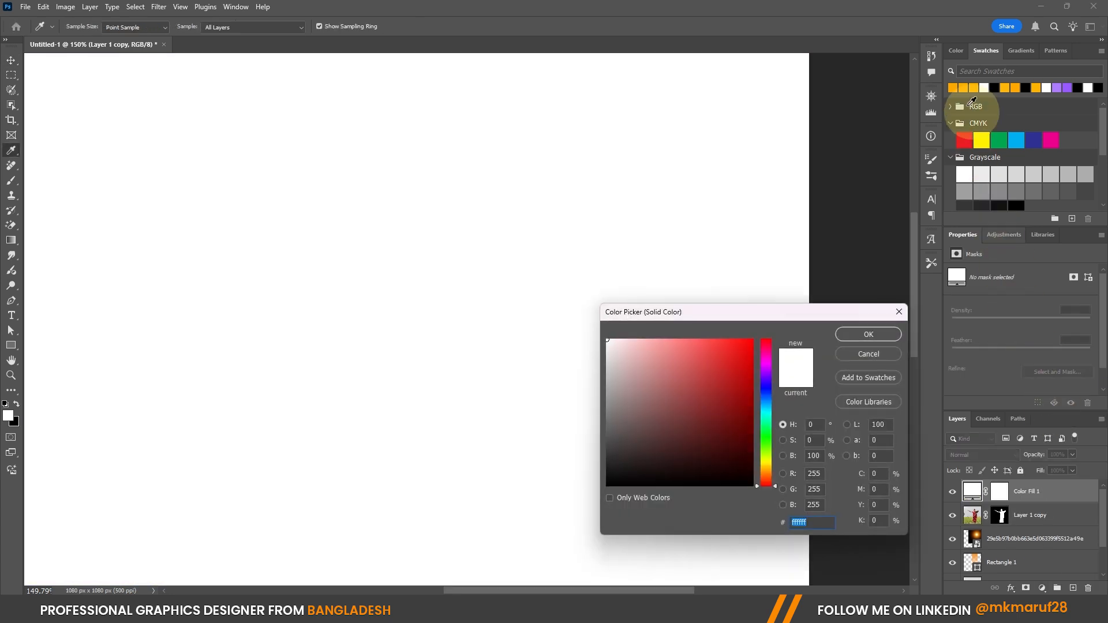
{"action": "left_click", "coordinate": [952, 89]}
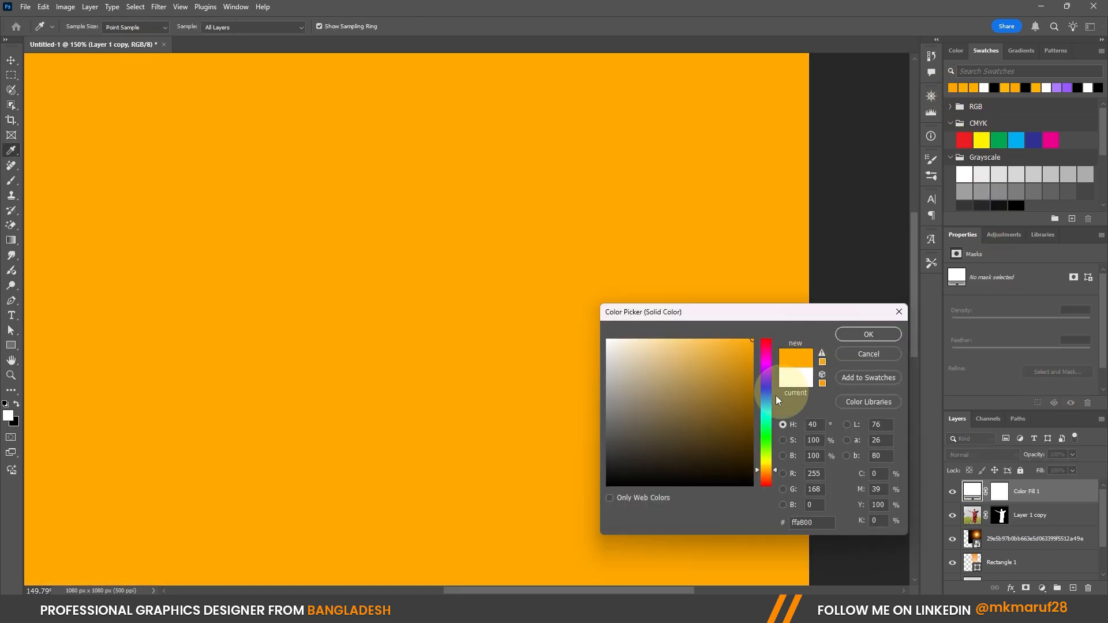
{"action": "left_click_drag", "start_coordinate": [767, 475], "coordinate": [767, 468]}
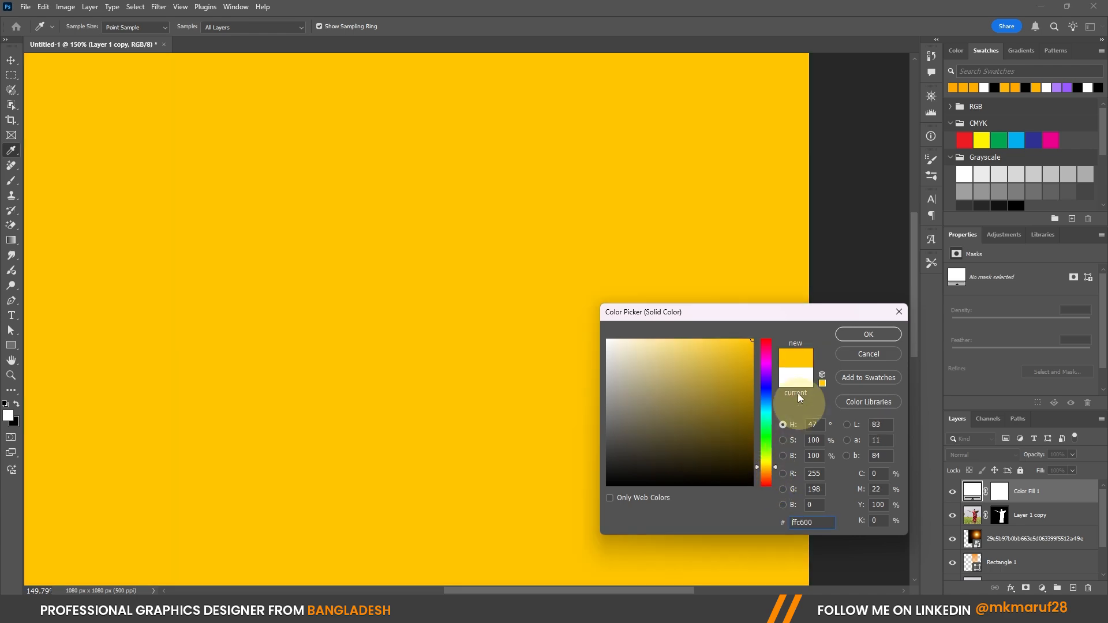
{"action": "left_click", "coordinate": [852, 337]}
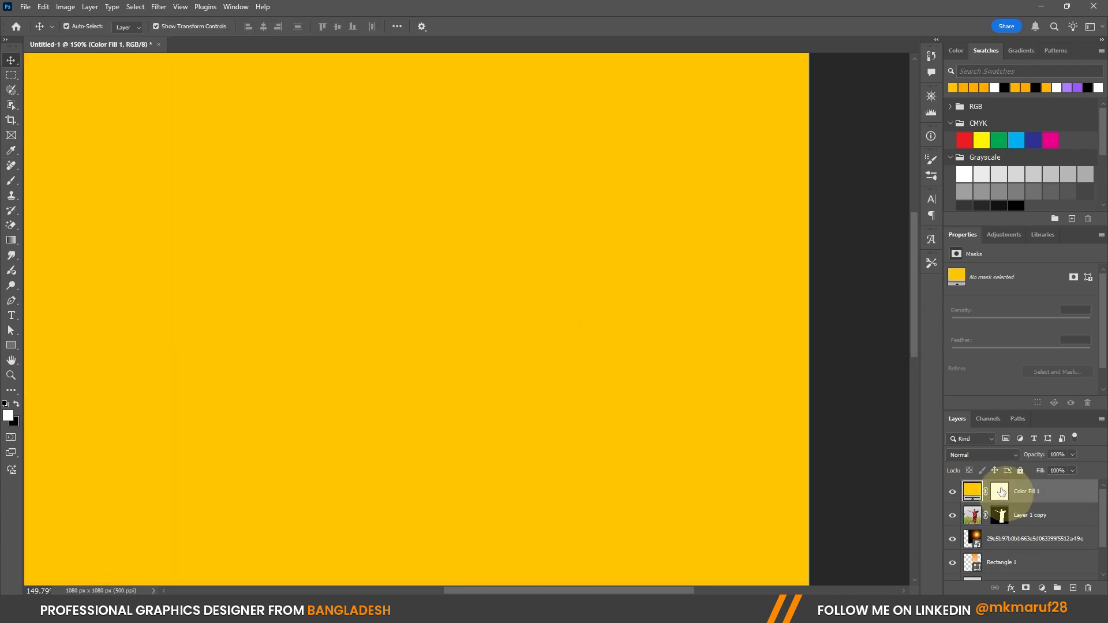
Step: Set the yellow fill to Linear Dodge (Add) and split its Underlying Layer Blend If shadow slider at 49 / 124
{"action": "left_click", "coordinate": [988, 455]}
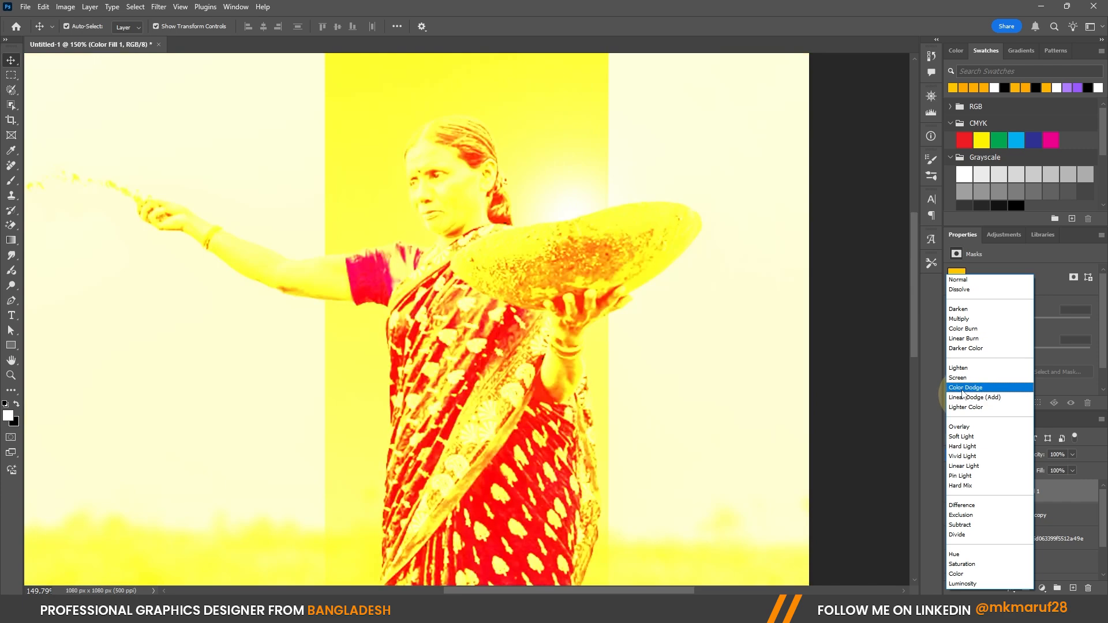
{"action": "left_click", "coordinate": [963, 397]}
{"action": "right_click", "coordinate": [972, 494]}
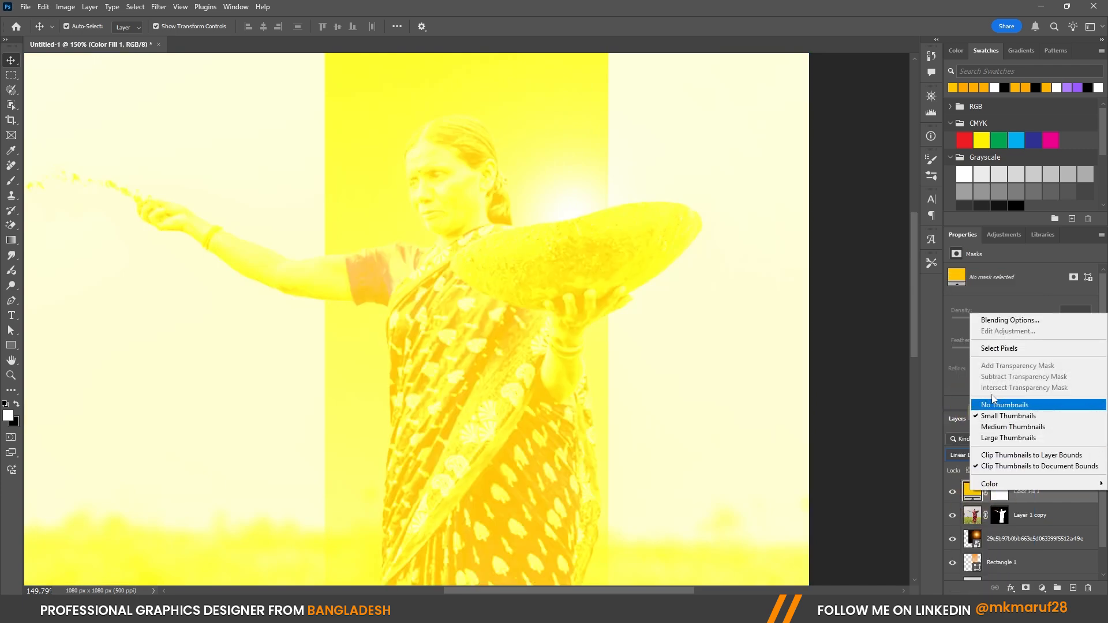
{"action": "left_click", "coordinate": [994, 318]}
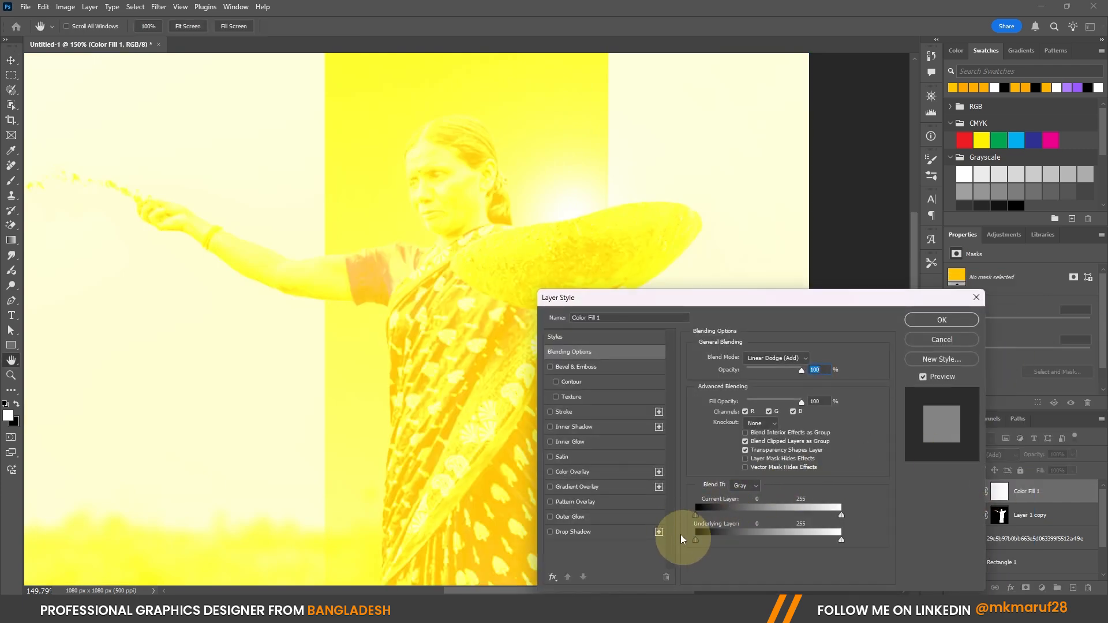
{"action": "left_click_drag", "start_coordinate": [697, 539], "coordinate": [766, 543]}
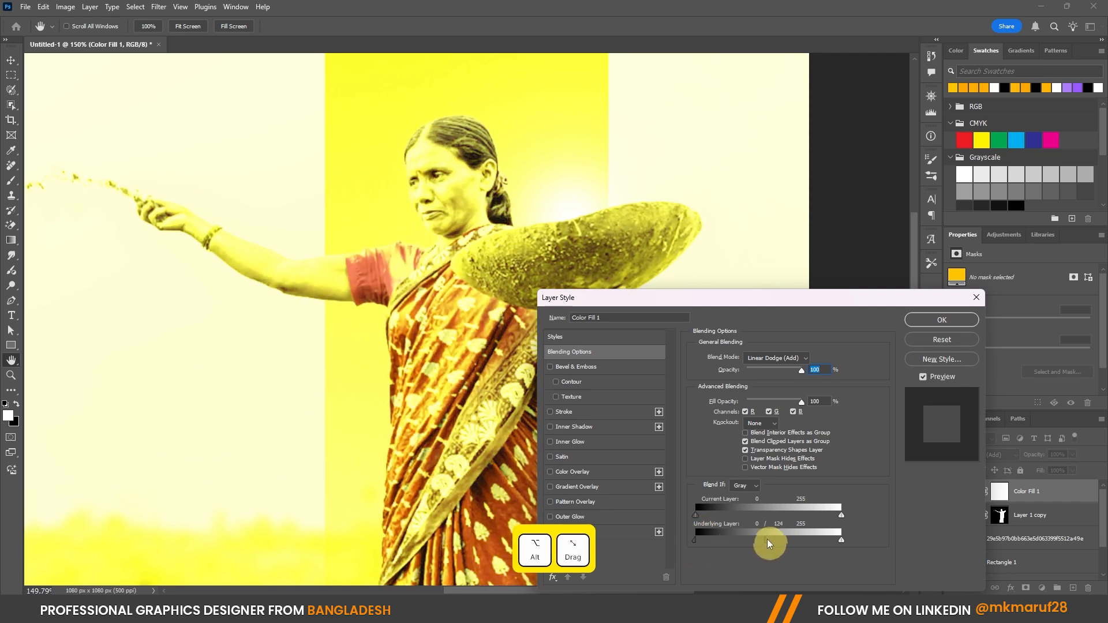
{"action": "left_click_drag", "start_coordinate": [693, 538], "coordinate": [726, 543]}
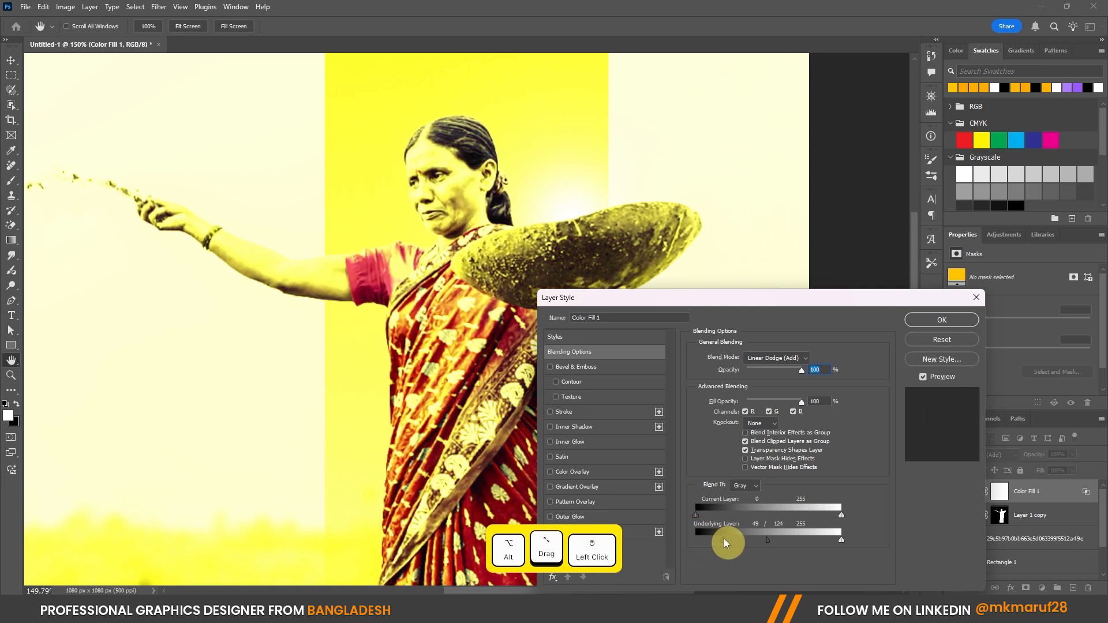
{"action": "left_click", "coordinate": [942, 320]}
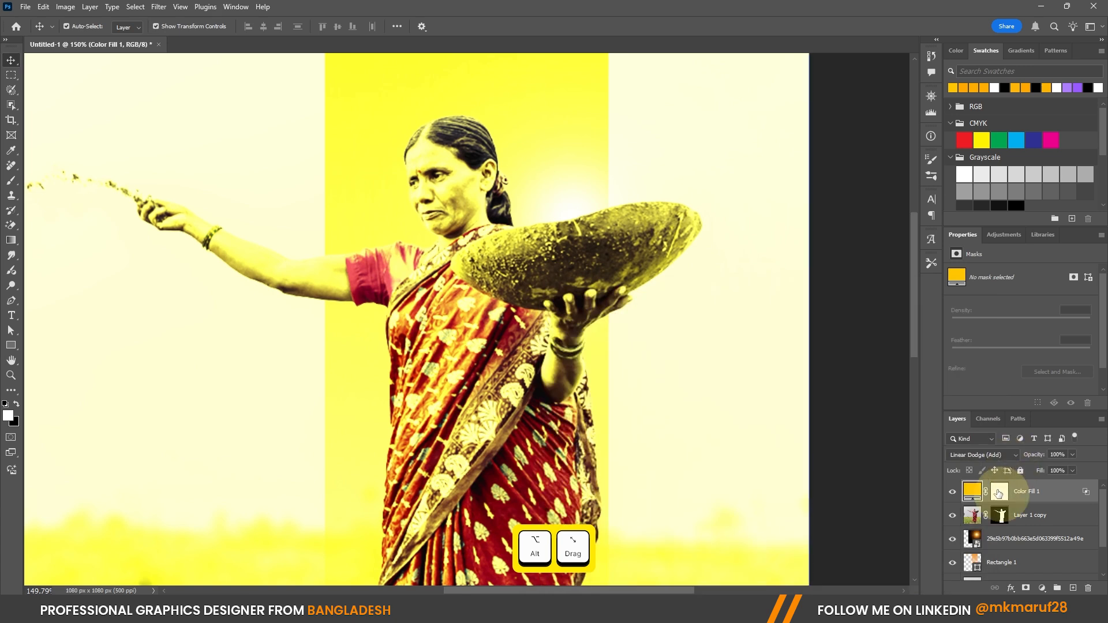
Step: Clip the yellow fill layer to Layer 1 copy so it affects only the woman
{"action": "key", "text": "alt"}
{"action": "right_click", "coordinate": [1013, 494]}
{"action": "left_click", "coordinate": [1030, 444]}
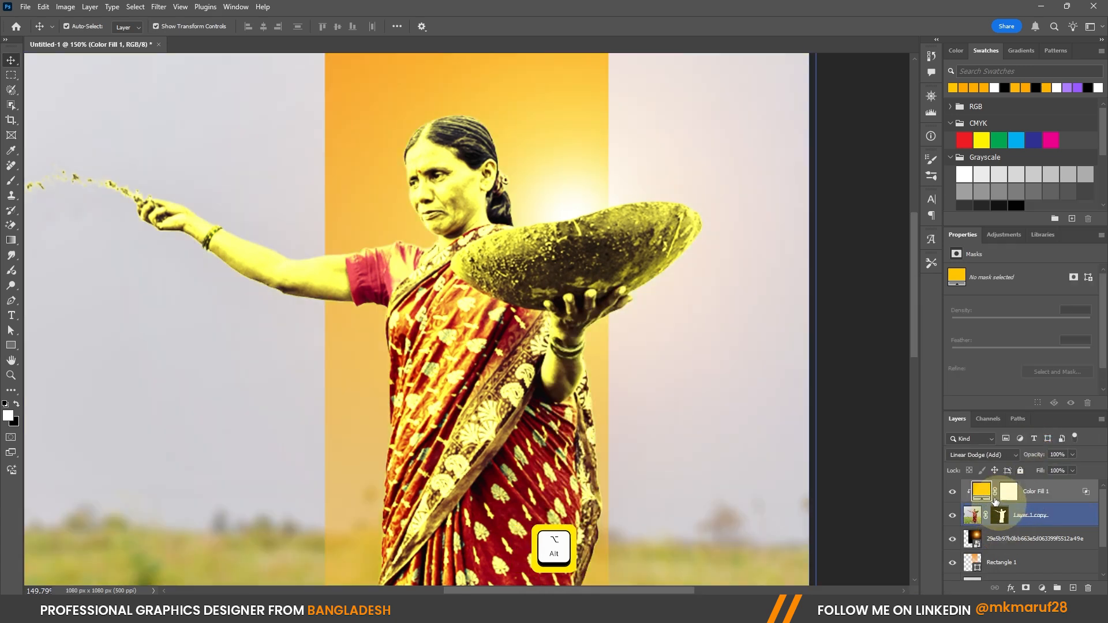
{"action": "left_click", "coordinate": [991, 495]}
{"action": "left_click", "coordinate": [979, 517]}
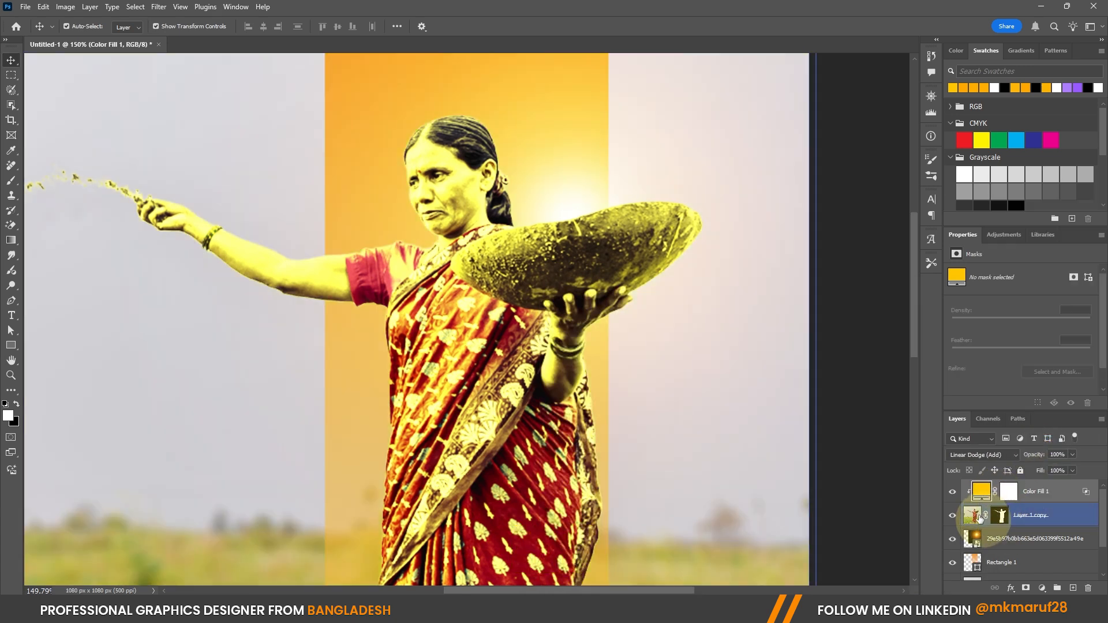
Step: Invert the yellow fill layer's mask to black
{"action": "left_click", "coordinate": [1002, 491]}
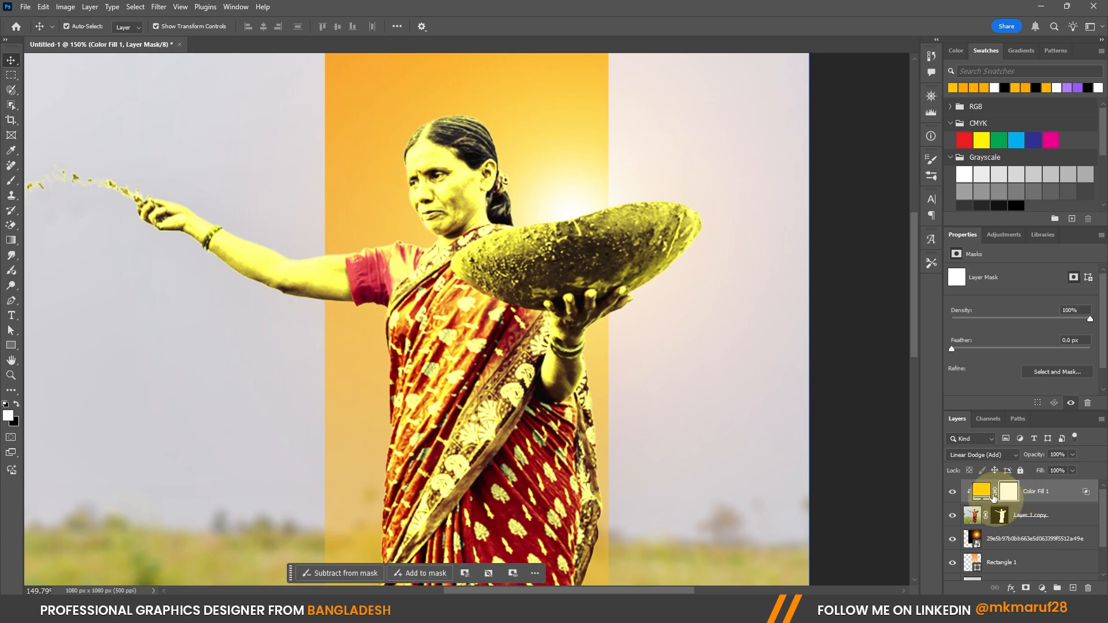
{"action": "key", "text": "ctrl"}
{"action": "key", "text": "ctrl+i"}
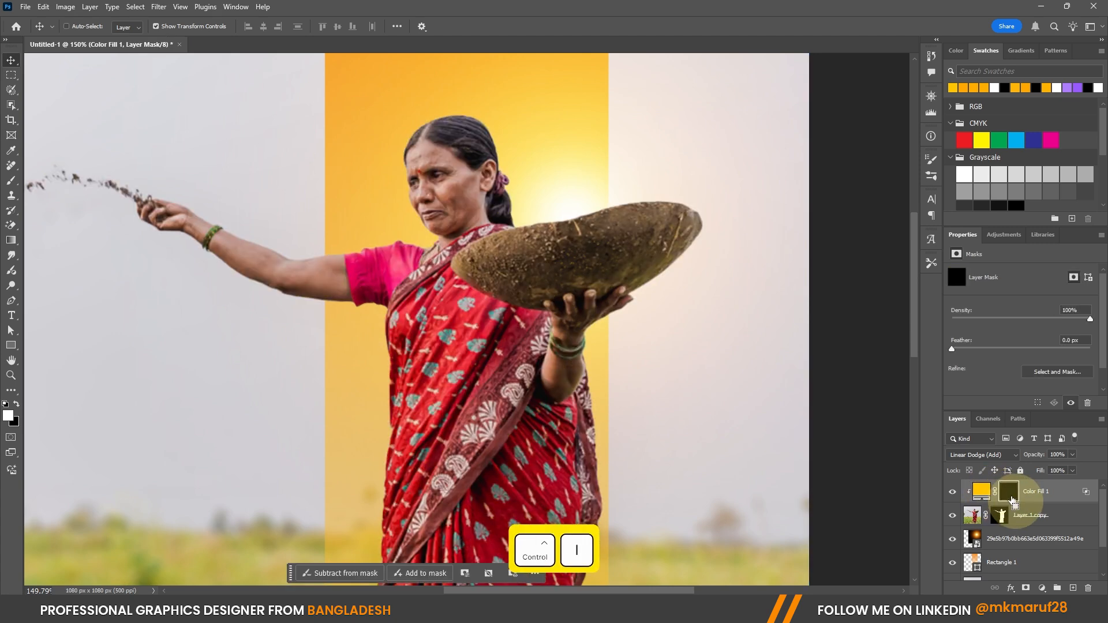
Step: Paint white on the yellow fill layer's mask over the basket's upper rim with a soft 123 px brush, undoing the last stroke
{"action": "left_click", "coordinate": [16, 184]}
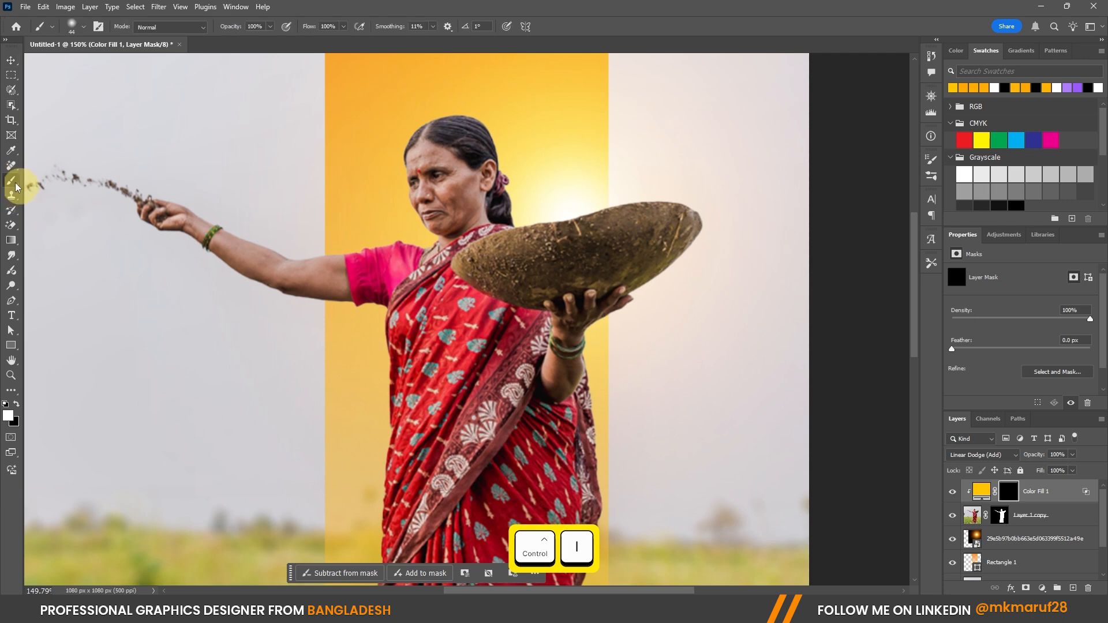
{"action": "scroll", "coordinate": [499, 239], "scroll_direction": "up", "scroll_amount": 2}
{"action": "mouse_move", "coordinate": [519, 190]}
{"action": "left_mouse_down"}
{"action": "mouse_move", "coordinate": [554, 173]}
{"action": "mouse_move", "coordinate": [593, 184]}
{"action": "mouse_move", "coordinate": [593, 217]}
{"action": "mouse_move", "coordinate": [573, 210]}
{"action": "left_mouse_up"}
{"action": "scroll", "coordinate": [567, 162], "scroll_direction": "up", "scroll_amount": 2}
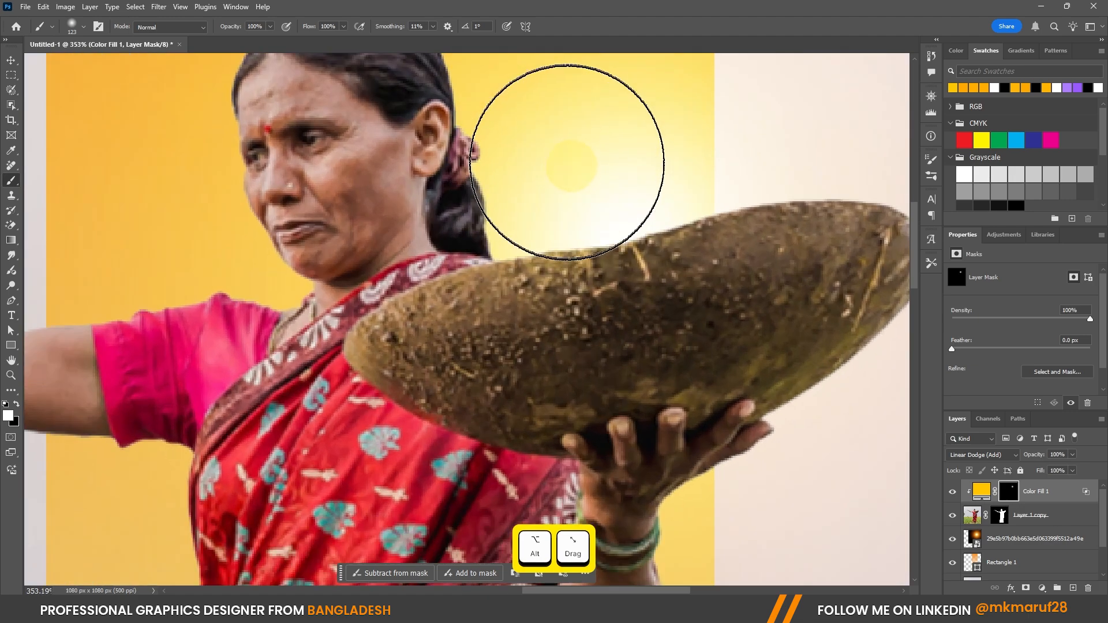
{"action": "scroll", "coordinate": [537, 240], "scroll_direction": "down", "scroll_amount": 3}
{"action": "left_click_drag", "start_coordinate": [566, 226], "coordinate": [709, 227]}
{"action": "key", "text": "ctrl+z"}
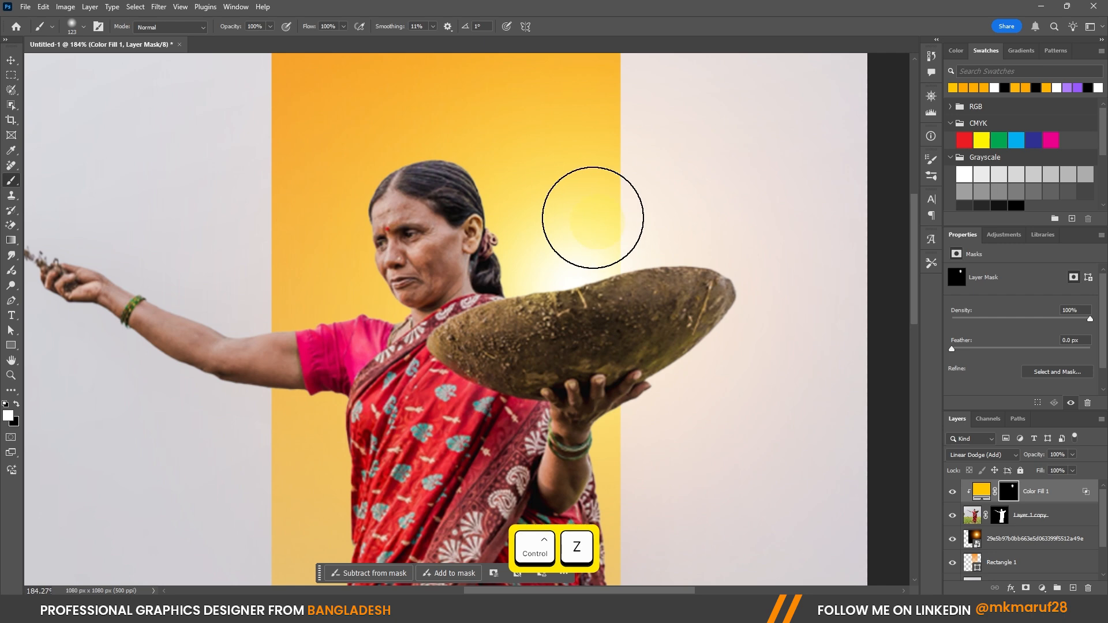
Step: Paint the yellow rim light onto the woman's hair bun and the basket's upper edge in the mask with a 59 px brush
{"action": "left_click_drag", "start_coordinate": [572, 226], "coordinate": [542, 228]}
{"action": "scroll", "coordinate": [523, 257], "scroll_direction": "up", "scroll_amount": 2}
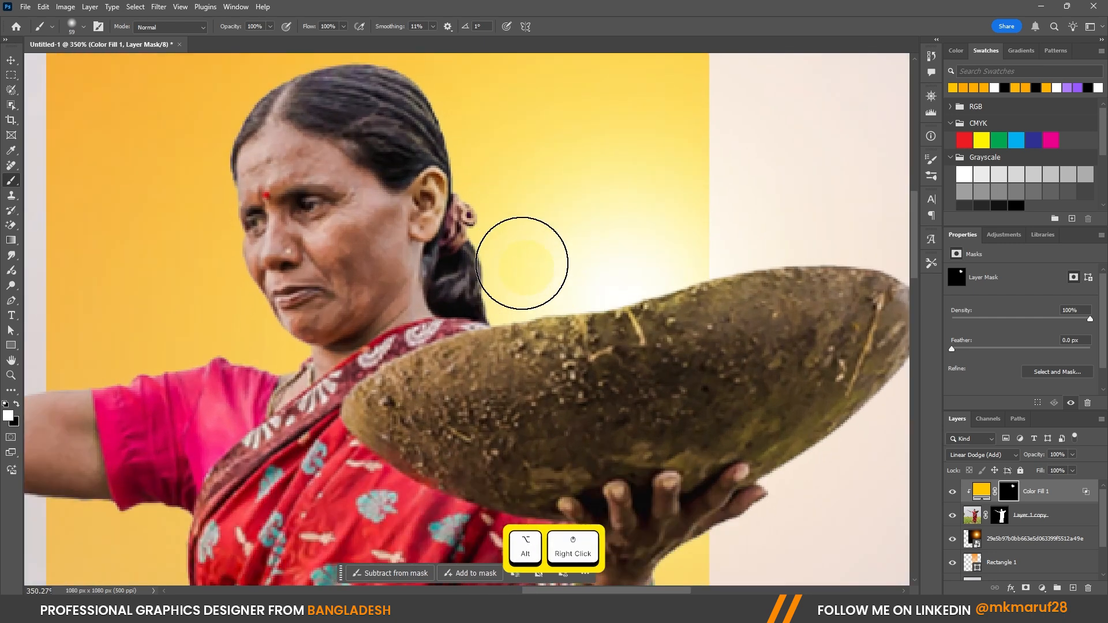
{"action": "scroll", "coordinate": [522, 181], "scroll_direction": "down", "scroll_amount": 3}
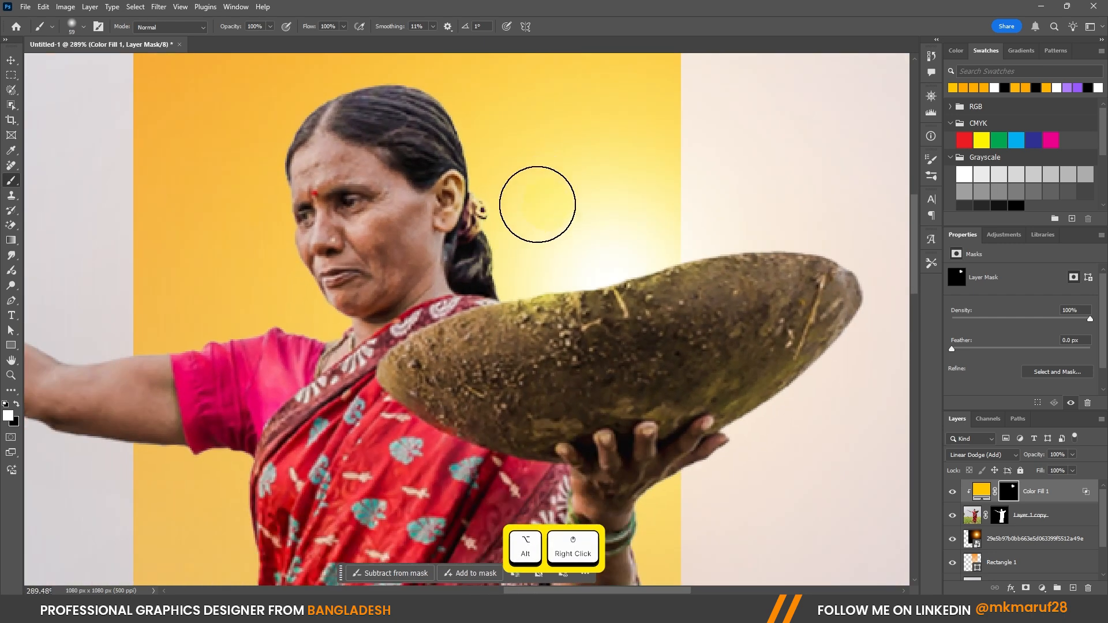
{"action": "scroll", "coordinate": [274, 295], "scroll_direction": "up", "scroll_amount": 2}
{"action": "scroll", "coordinate": [475, 247], "scroll_direction": "down", "scroll_amount": 1}
{"action": "scroll", "coordinate": [474, 247], "scroll_direction": "down", "scroll_amount": 1}
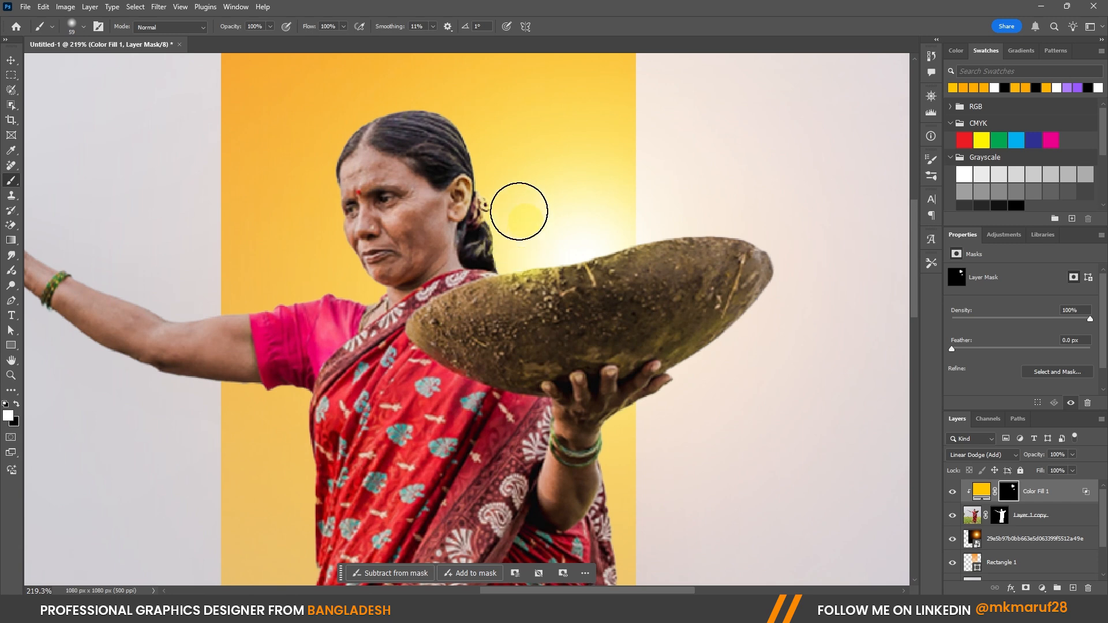
{"action": "scroll", "coordinate": [589, 248], "scroll_direction": "down", "scroll_amount": 1}
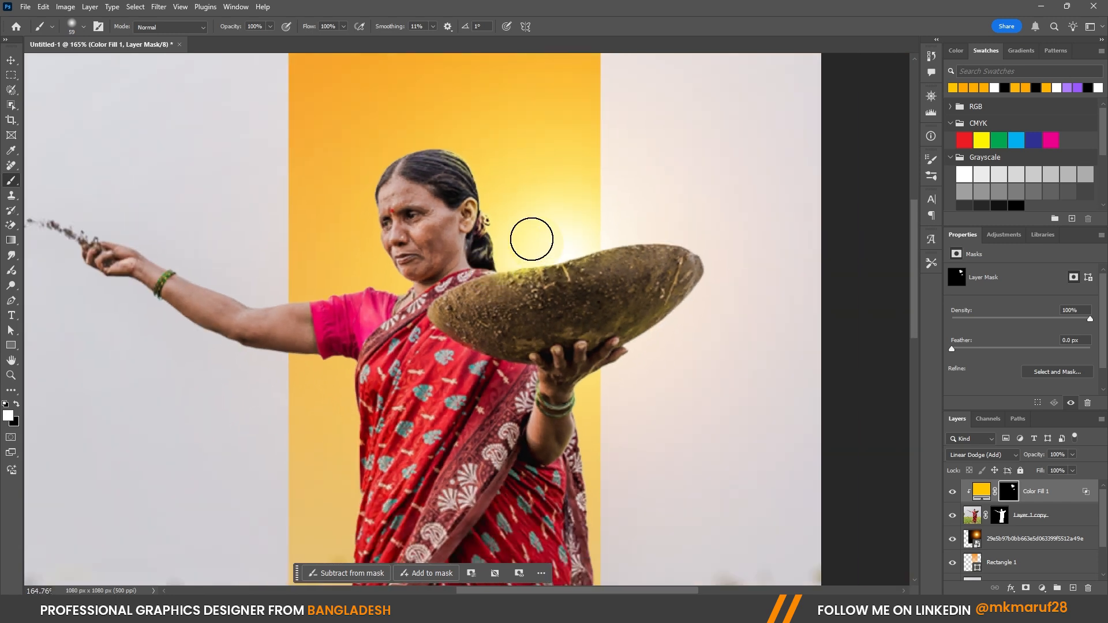
{"action": "scroll", "coordinate": [529, 240], "scroll_direction": "up", "scroll_amount": 1}
{"action": "scroll", "coordinate": [539, 247], "scroll_direction": "down", "scroll_amount": 1}
Step: Compare the woman and basket with the yellow fill layer hidden and shown
{"action": "left_click", "coordinate": [1003, 497]}
{"action": "left_click", "coordinate": [952, 491]}
{"action": "left_click", "coordinate": [952, 491]}
{"action": "scroll", "coordinate": [536, 150], "scroll_direction": "down", "scroll_amount": 1}
{"action": "scroll", "coordinate": [536, 150], "scroll_direction": "down", "scroll_amount": 2}
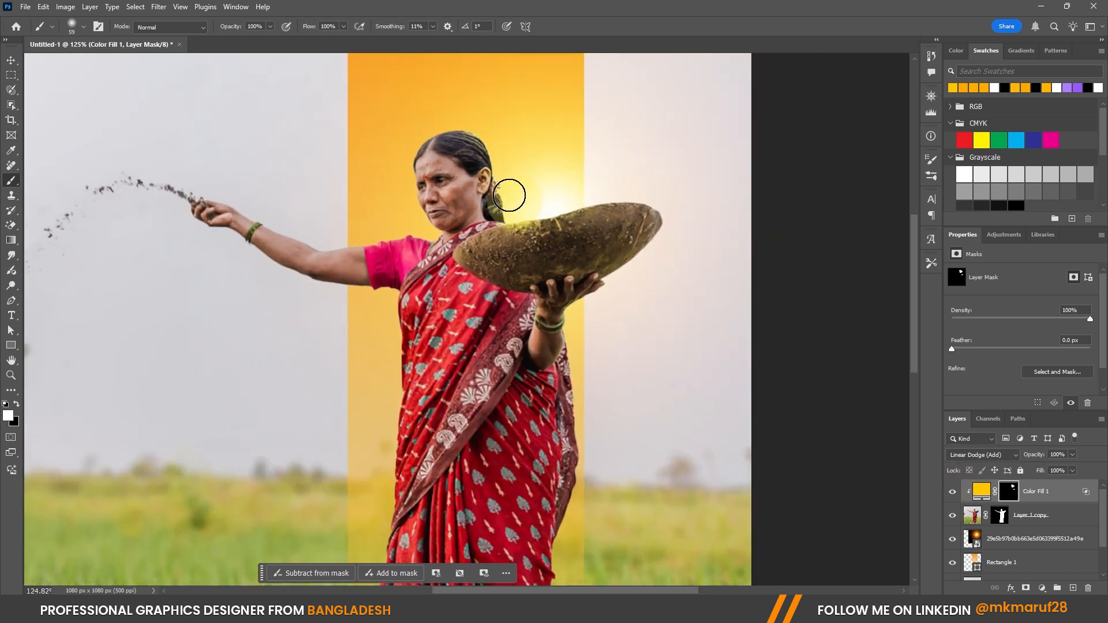
Step: Set the yellow fill layer's blend mode to Lighten and check its effect on the woman's hair and basket up close
{"action": "left_click", "coordinate": [970, 465]}
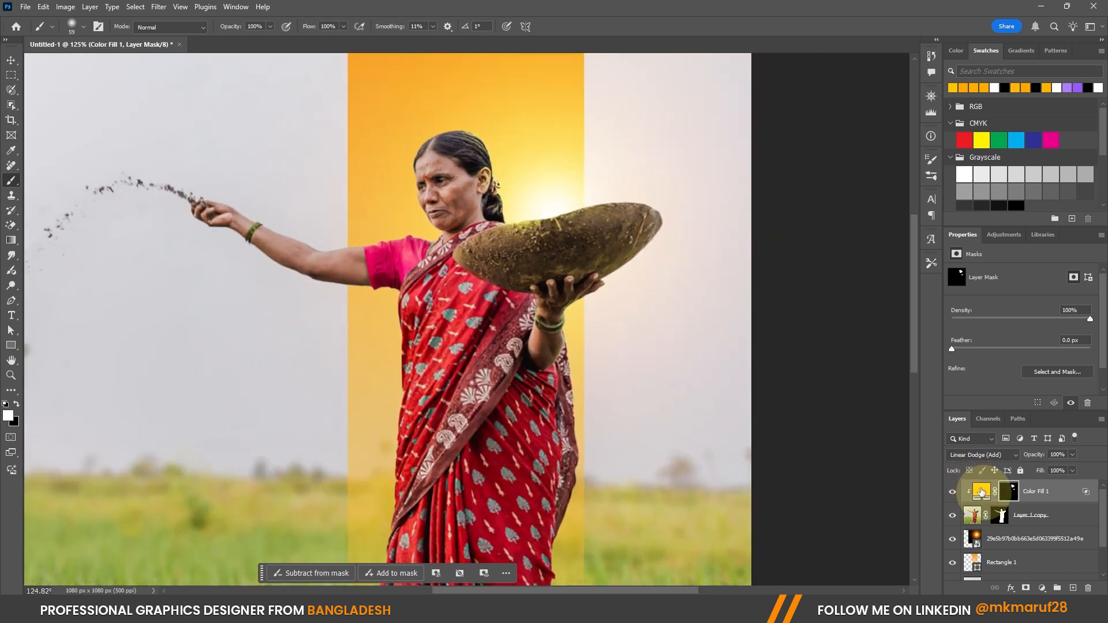
{"action": "left_click", "coordinate": [979, 456]}
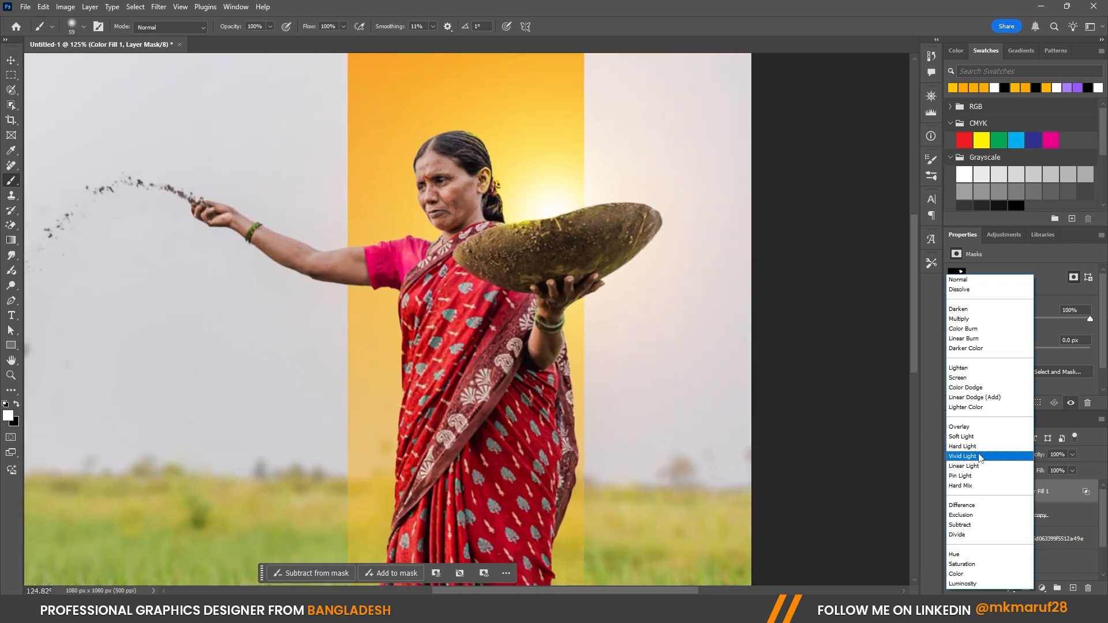
{"action": "left_click", "coordinate": [968, 371]}
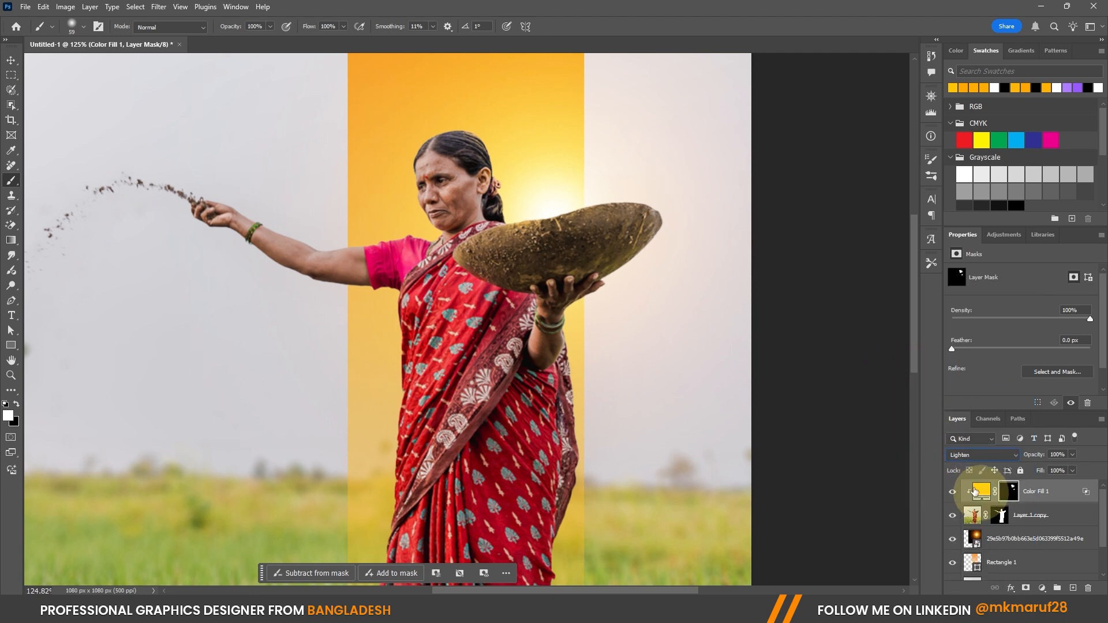
{"action": "left_click", "coordinate": [980, 490]}
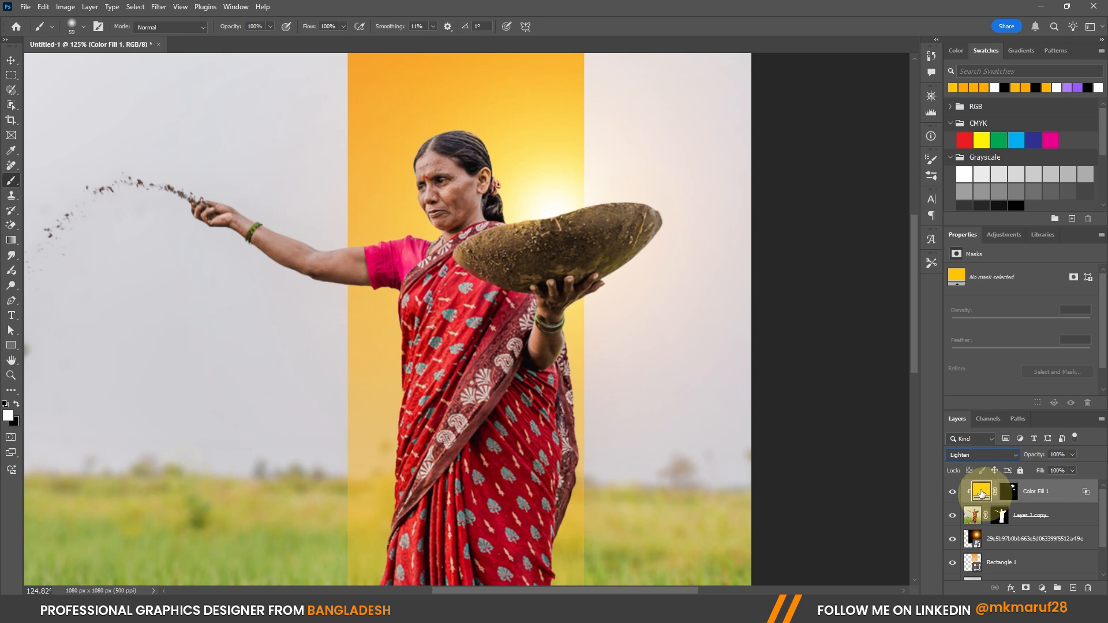
{"action": "key", "text": "ctrl+plus"}
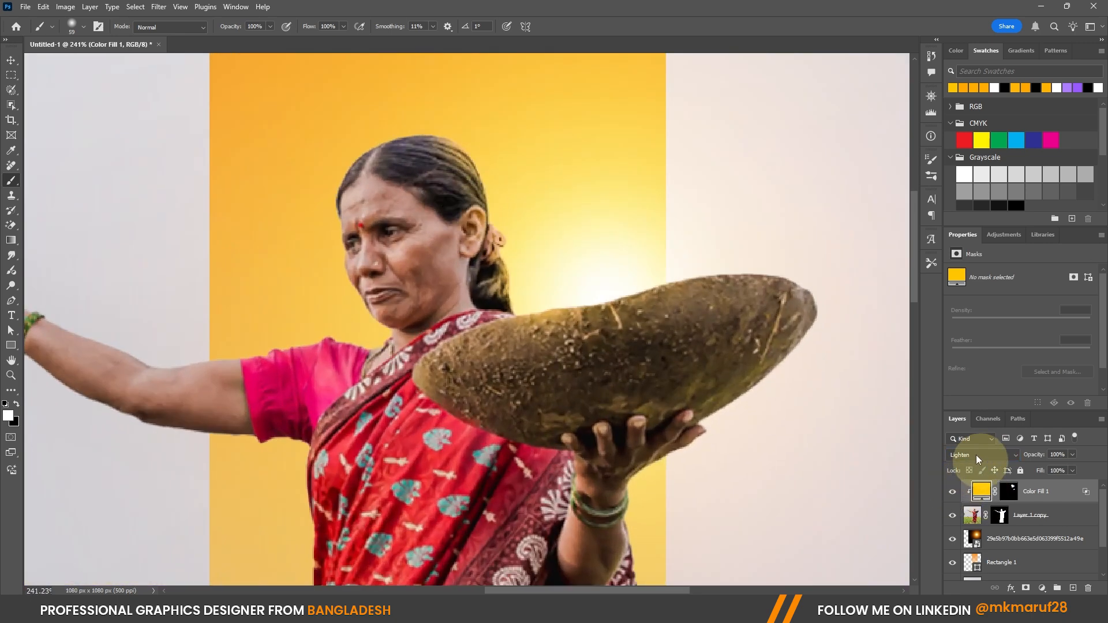
{"action": "scroll", "coordinate": [576, 240], "scroll_direction": "up", "scroll_amount": 2}
{"action": "left_click", "coordinate": [953, 493]}
{"action": "scroll", "coordinate": [577, 254], "scroll_direction": "down", "scroll_amount": 3}
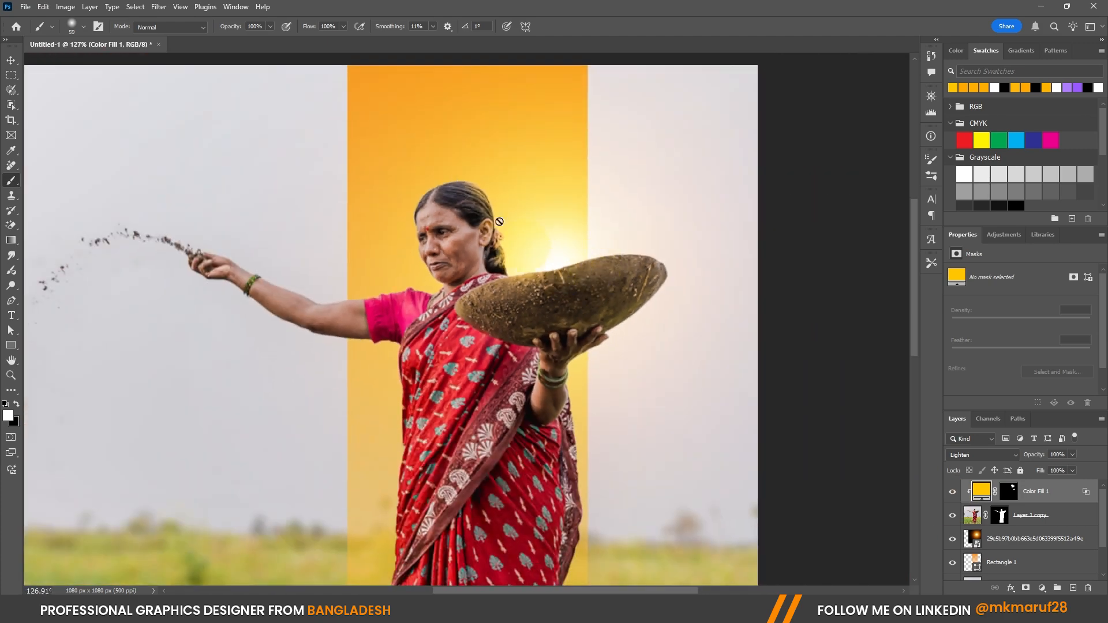
Step: Deselect all layers with the Move tool and examine how the woman, panel and sun glow blend in the whole composite
{"action": "left_click", "coordinate": [11, 60]}
{"action": "scroll", "coordinate": [577, 288], "scroll_direction": "down", "scroll_amount": 3}
{"action": "left_click", "coordinate": [784, 331]}
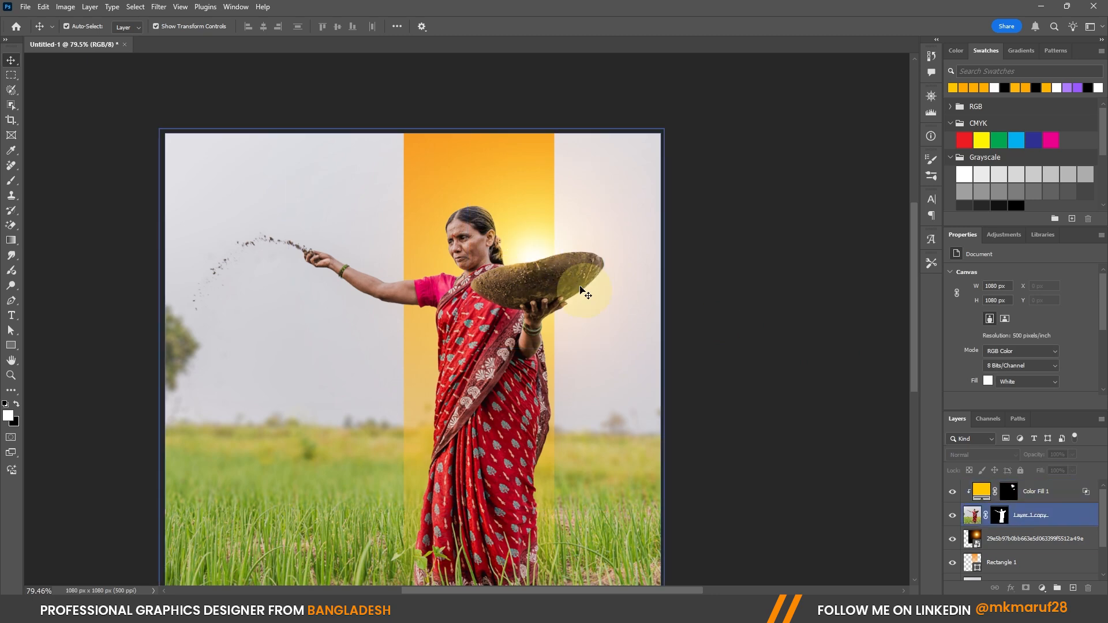
{"action": "left_click", "coordinate": [749, 275]}
{"action": "scroll", "coordinate": [750, 282], "scroll_direction": "down", "scroll_amount": 2}
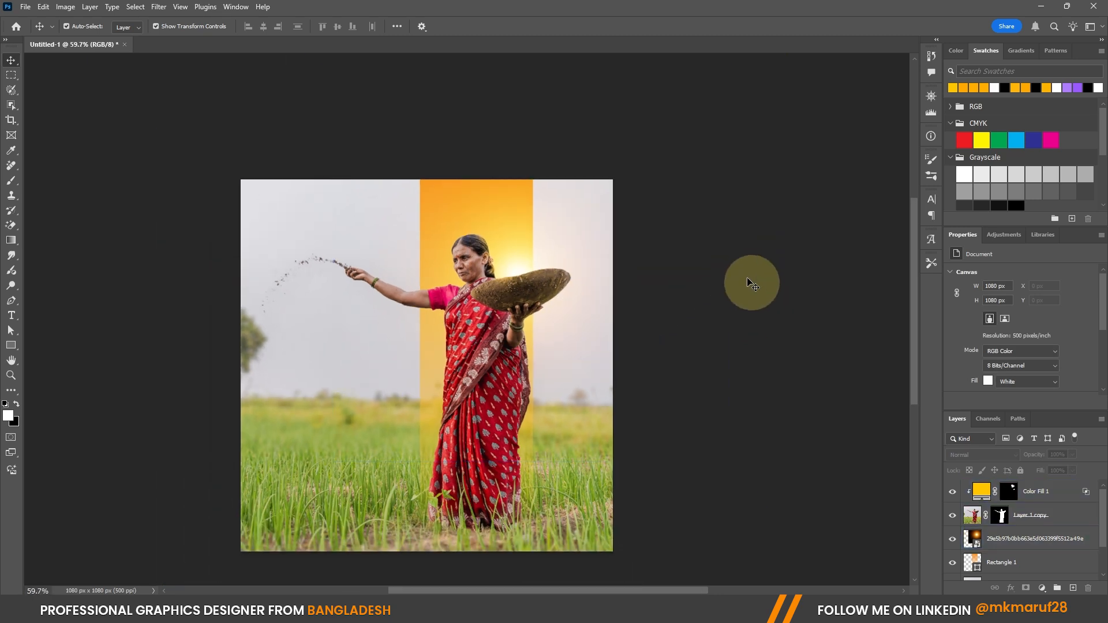
{"action": "left_click", "coordinate": [592, 389]}
{"action": "scroll", "coordinate": [440, 413], "scroll_direction": "up", "scroll_amount": 2}
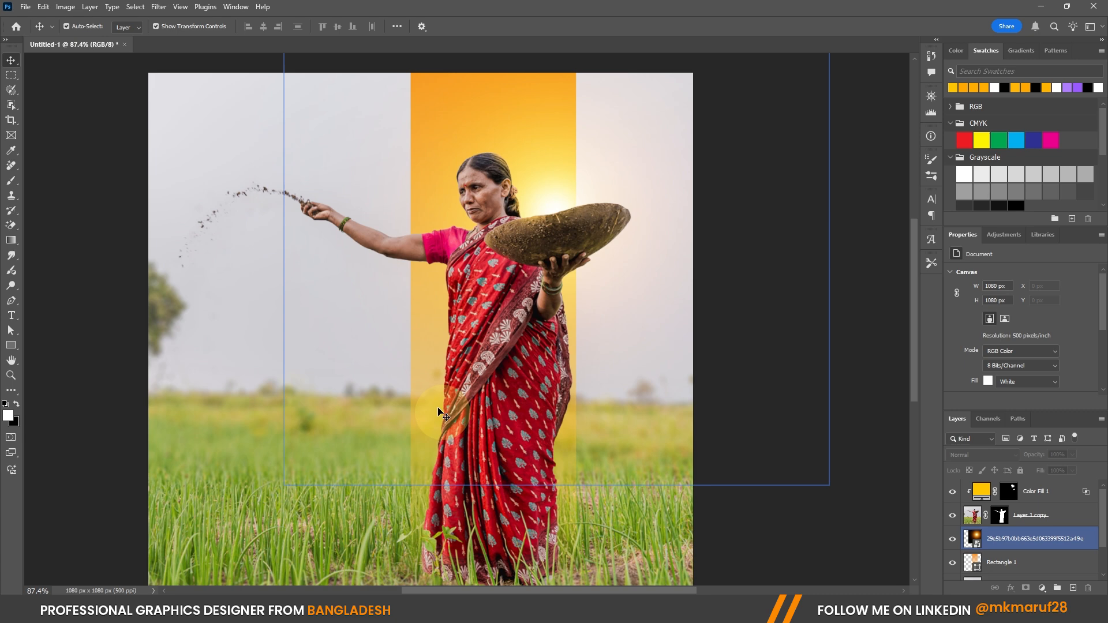
{"action": "scroll", "coordinate": [440, 412], "scroll_direction": "down", "scroll_amount": 2}
{"action": "left_click", "coordinate": [471, 423]}
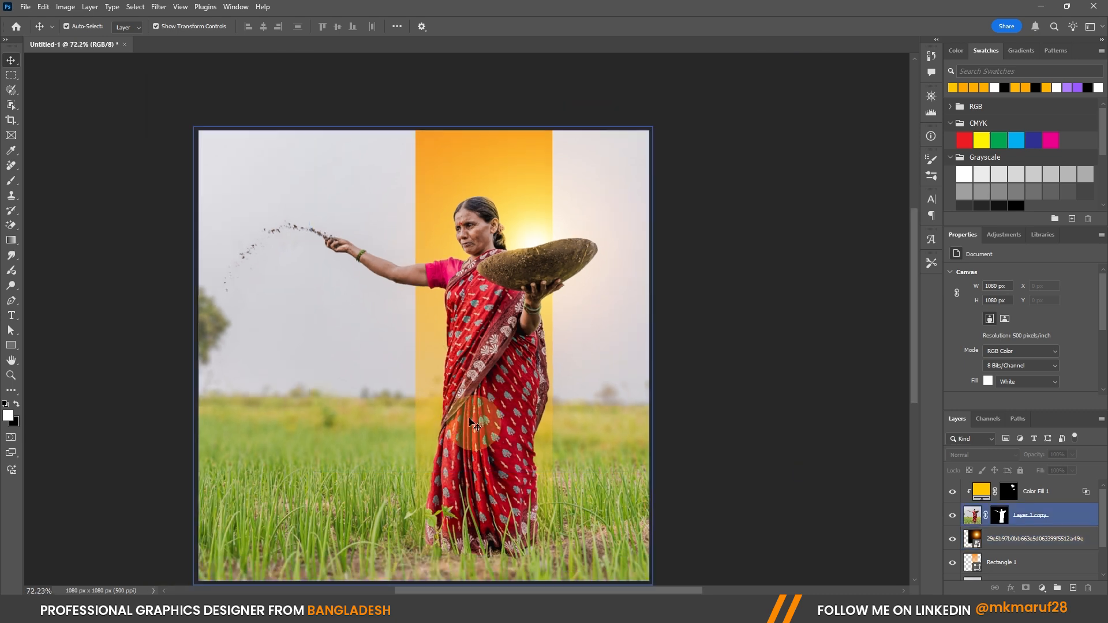
{"action": "left_click", "coordinate": [448, 332]}
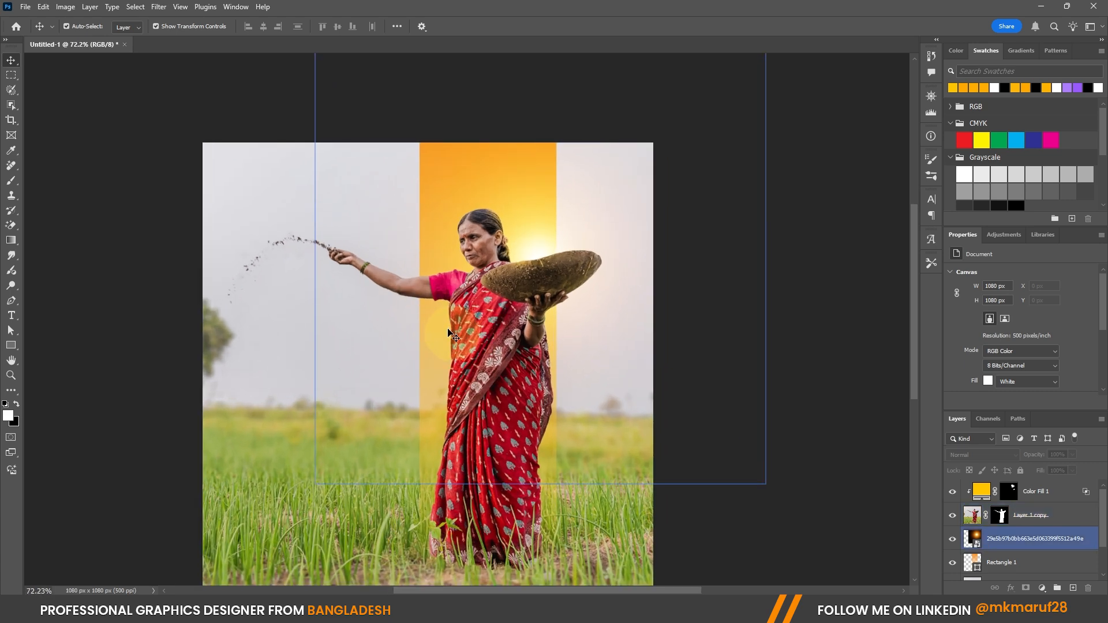
{"action": "scroll", "coordinate": [447, 333], "scroll_direction": "down", "scroll_amount": 1}
{"action": "left_click", "coordinate": [322, 178]}
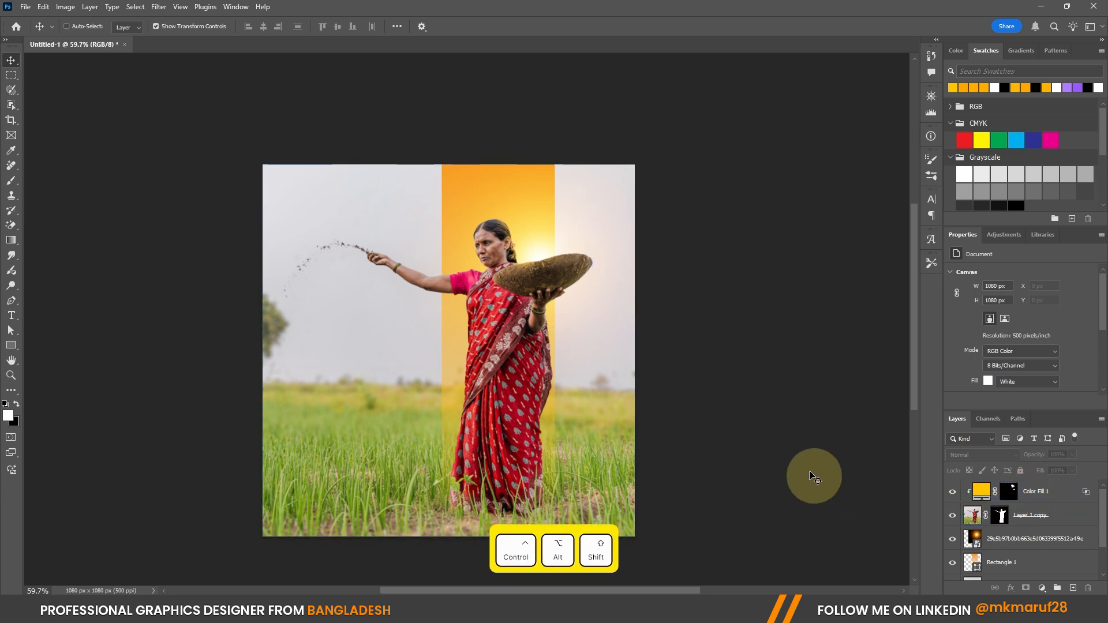
Step: Stamp all visible layers into a new merged layer at the top of the stack and check it by toggling its visibility
{"action": "key", "text": "ctrl+alt+shift+e"}
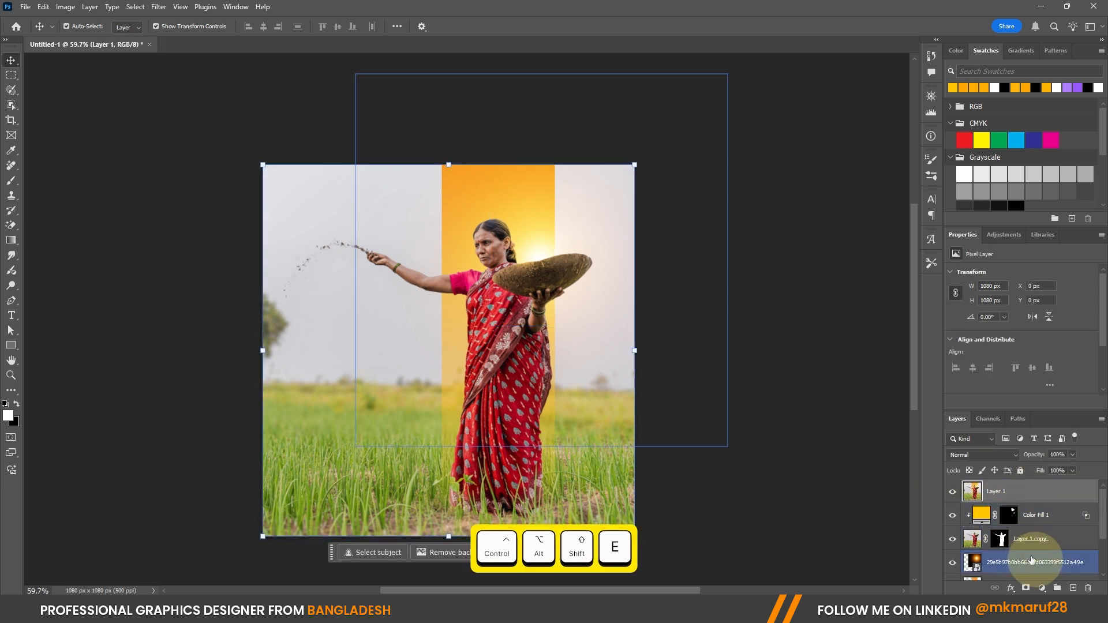
{"action": "left_click", "coordinate": [952, 491]}
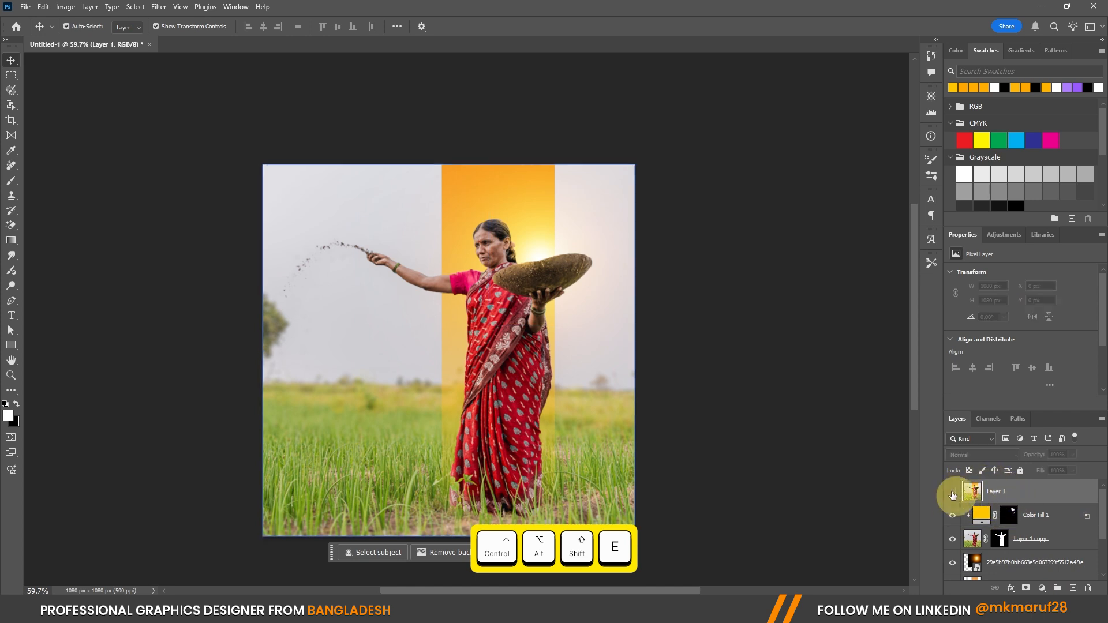
{"action": "left_click", "coordinate": [952, 491]}
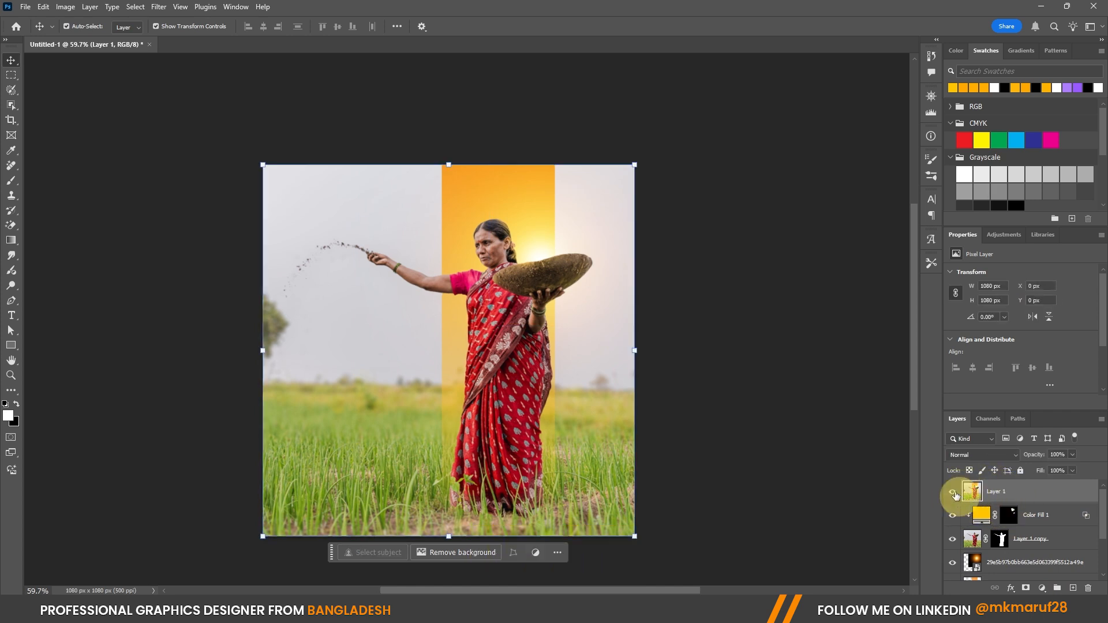
Step: Open the Camera Raw Filter on the merged layer and look through its Light, Effects, Curve, Color Mixer and Color Grading settings
{"action": "left_click", "coordinate": [156, 7]}
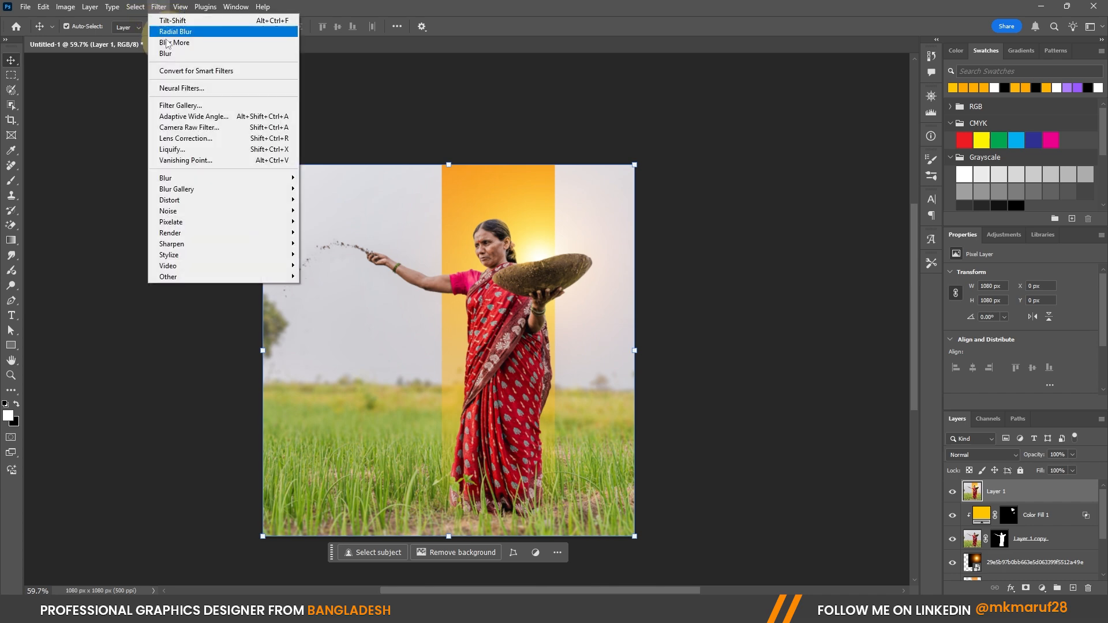
{"action": "left_click", "coordinate": [185, 128]}
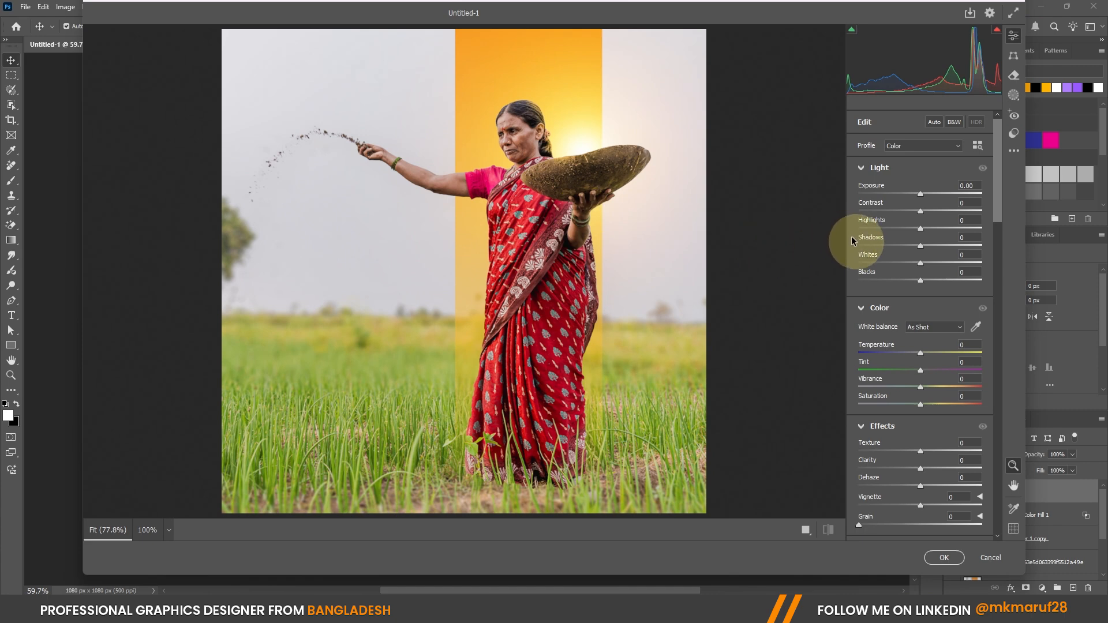
{"action": "scroll", "coordinate": [854, 284], "scroll_direction": "down", "scroll_amount": 15}
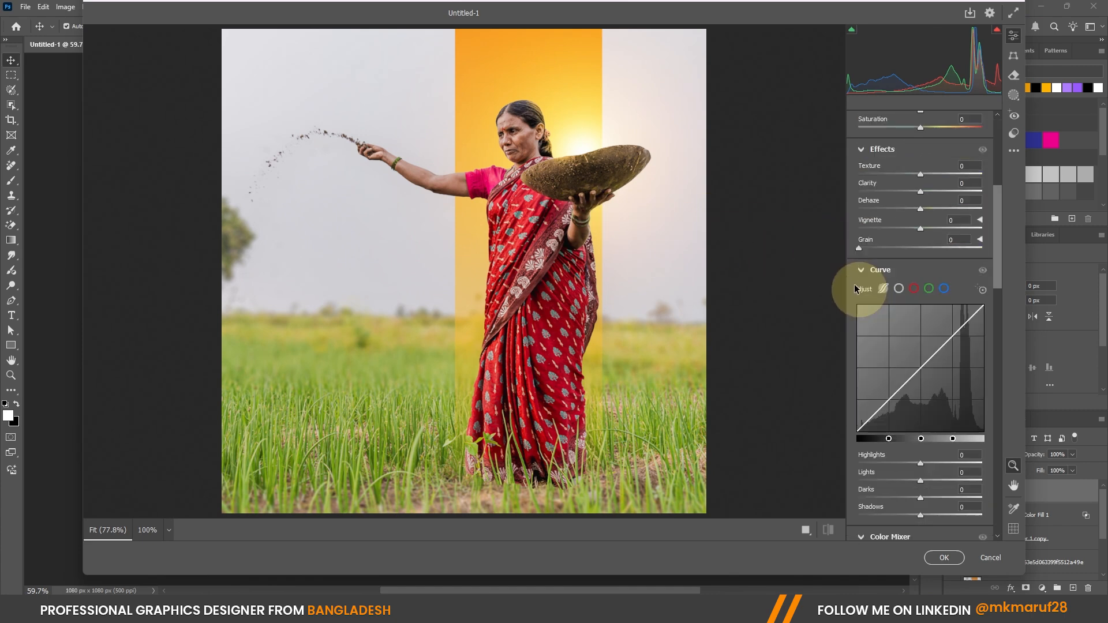
{"action": "scroll", "coordinate": [855, 288], "scroll_direction": "down", "scroll_amount": 15}
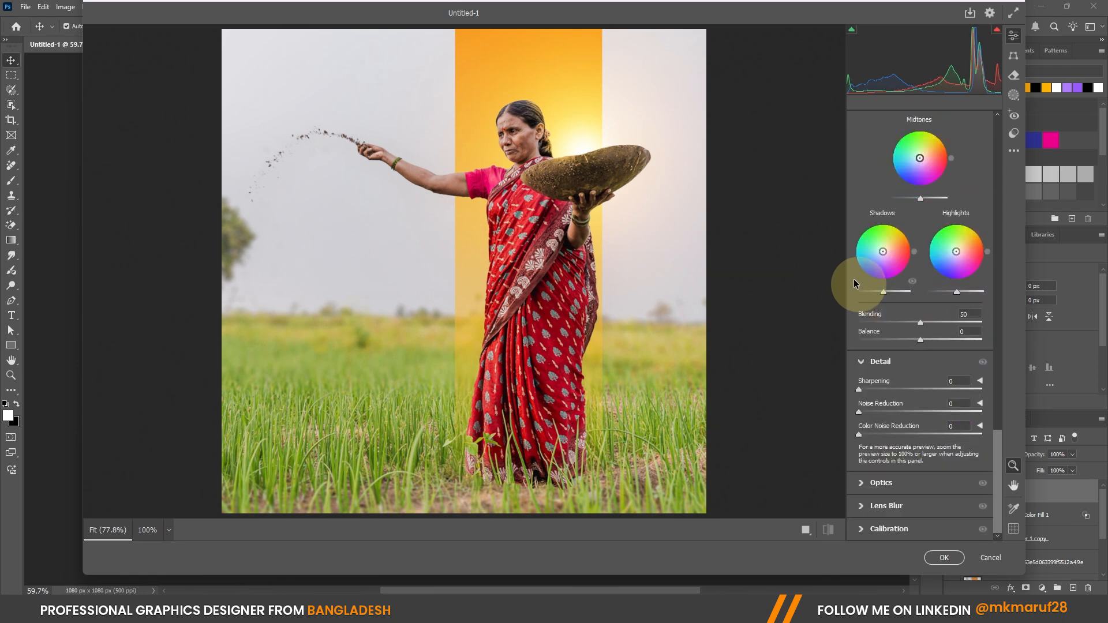
{"action": "scroll", "coordinate": [853, 279], "scroll_direction": "up", "scroll_amount": 10}
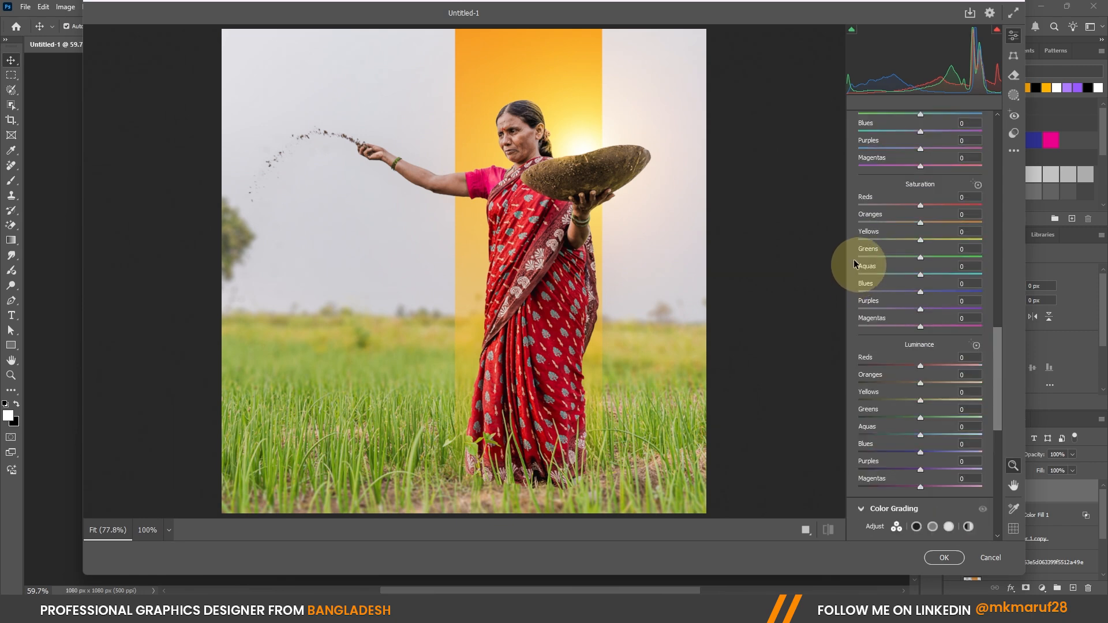
{"action": "scroll", "coordinate": [854, 265], "scroll_direction": "up", "scroll_amount": 5}
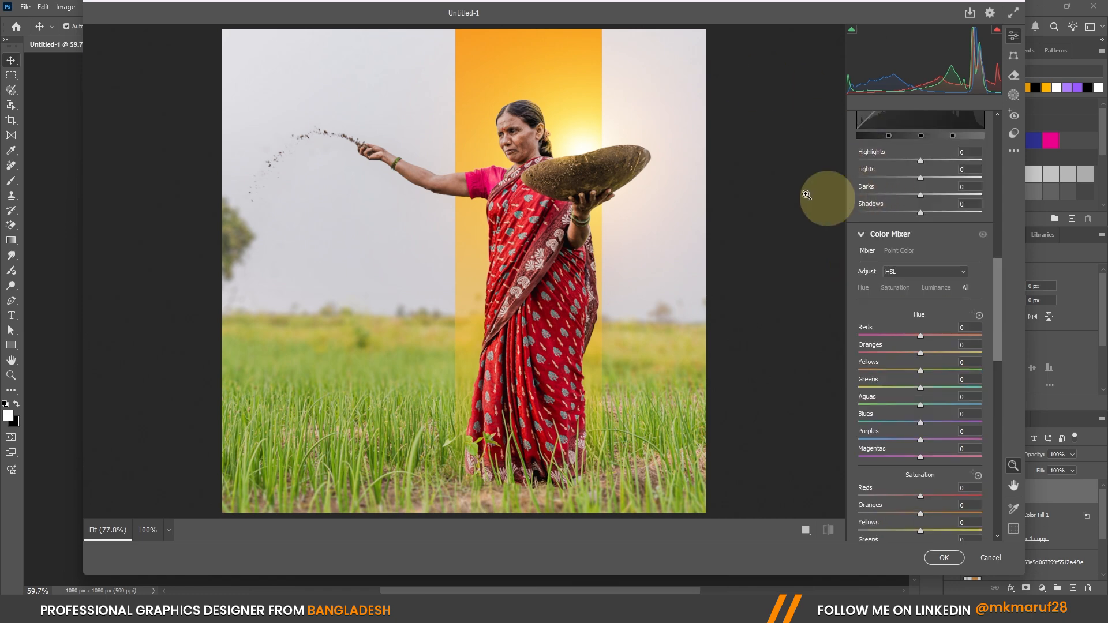
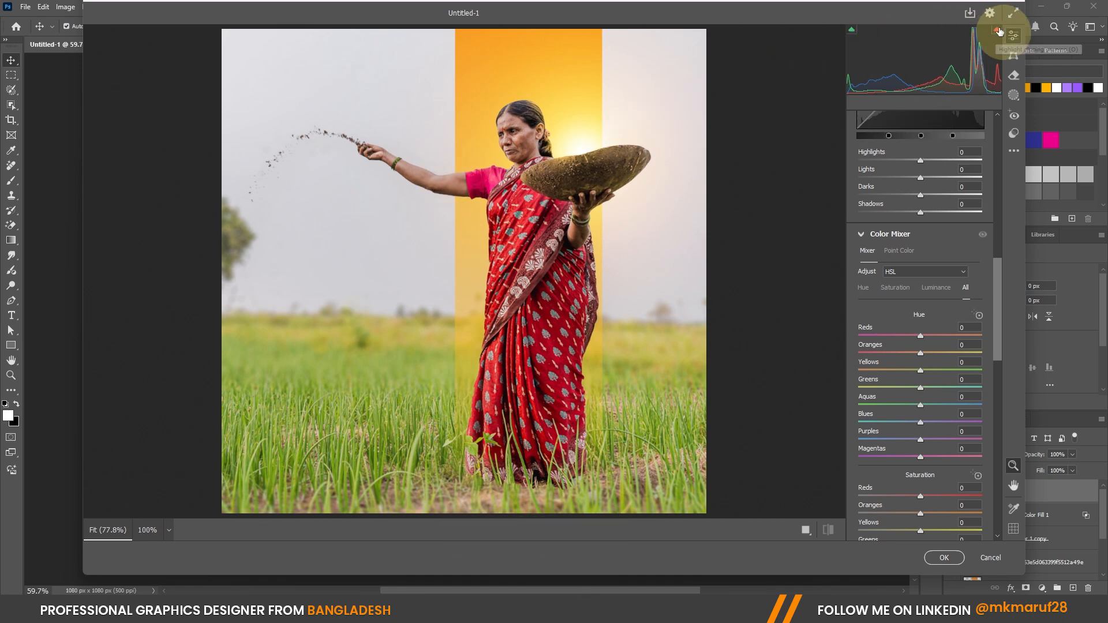
Step: Look through Camera Raw's Masking, Remove and Geometry tools, then examine the Subject, Sky, Background and People mask options
{"action": "left_click", "coordinate": [1012, 96]}
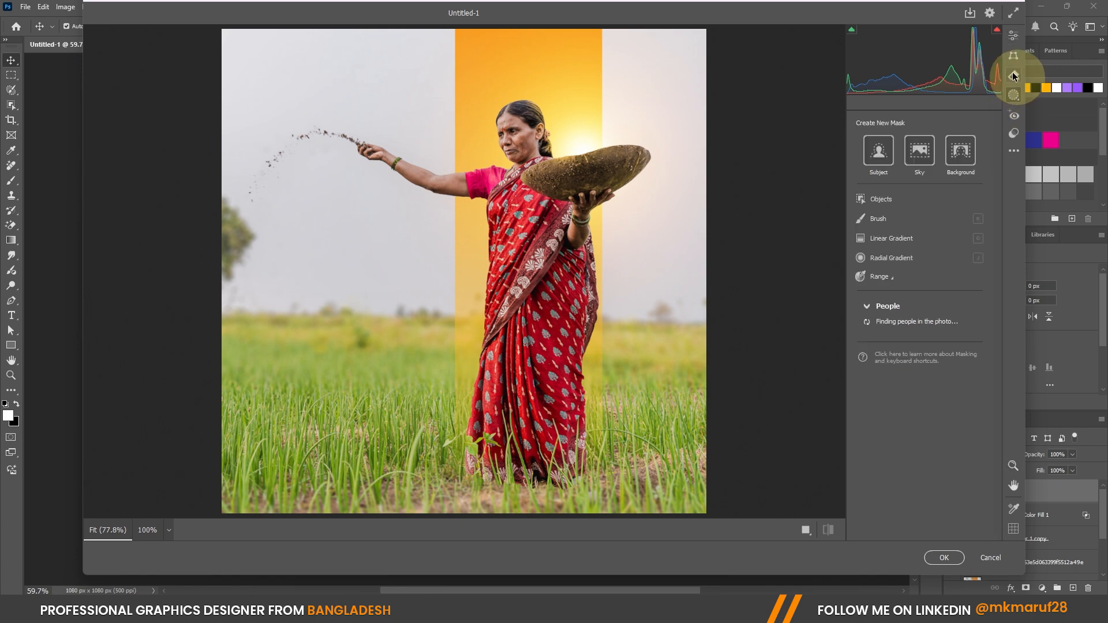
{"action": "left_click", "coordinate": [1013, 75]}
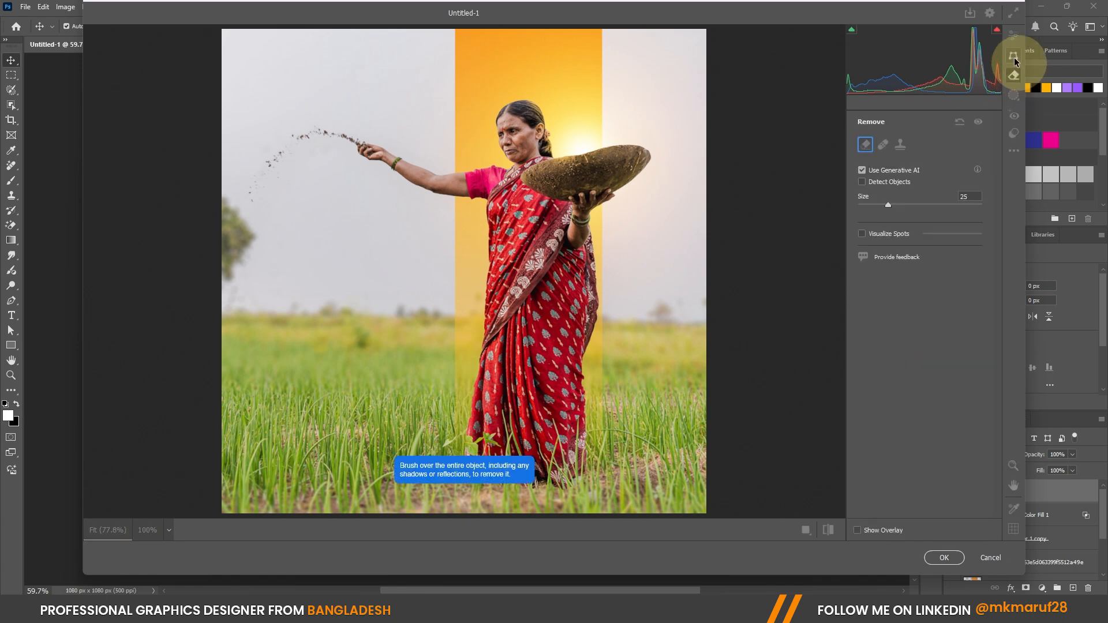
{"action": "left_click", "coordinate": [1014, 58]}
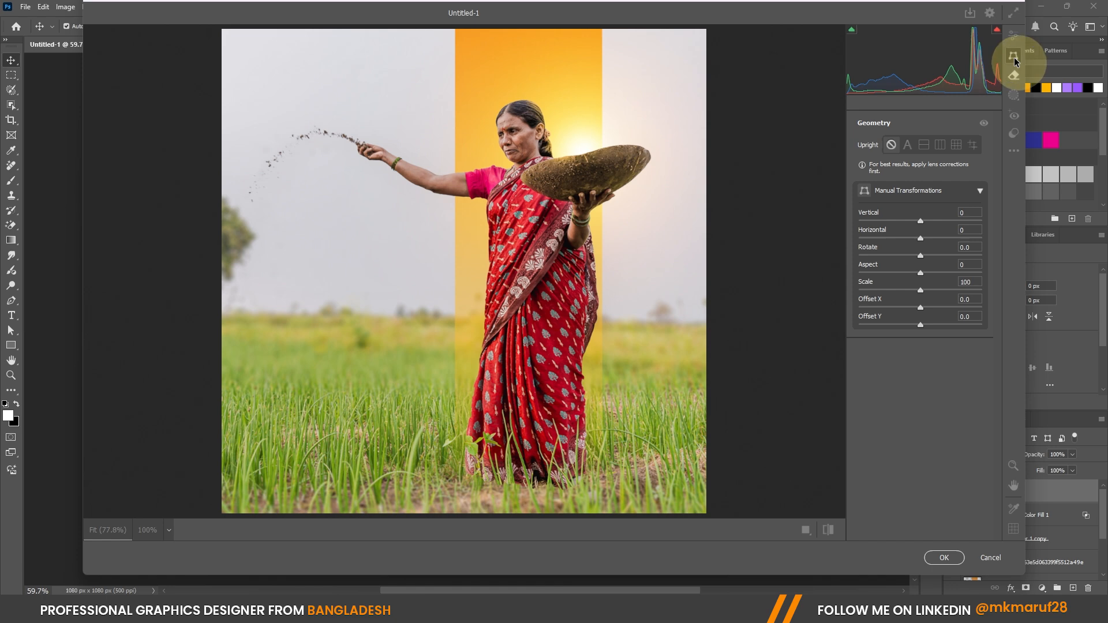
{"action": "left_click", "coordinate": [1014, 95]}
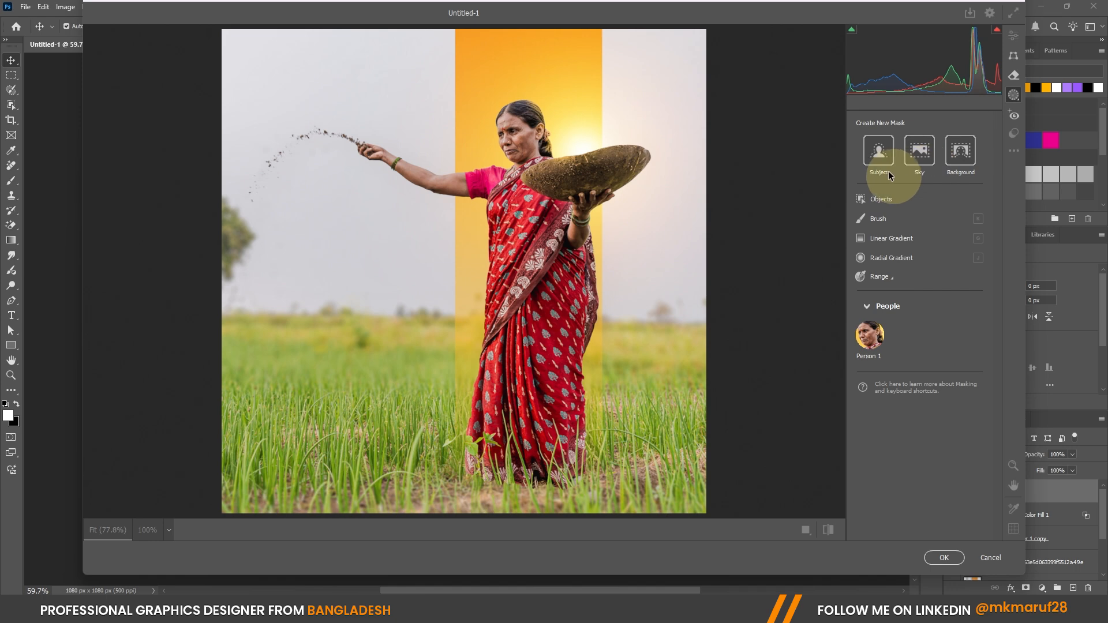
{"action": "left_click", "coordinate": [867, 346]}
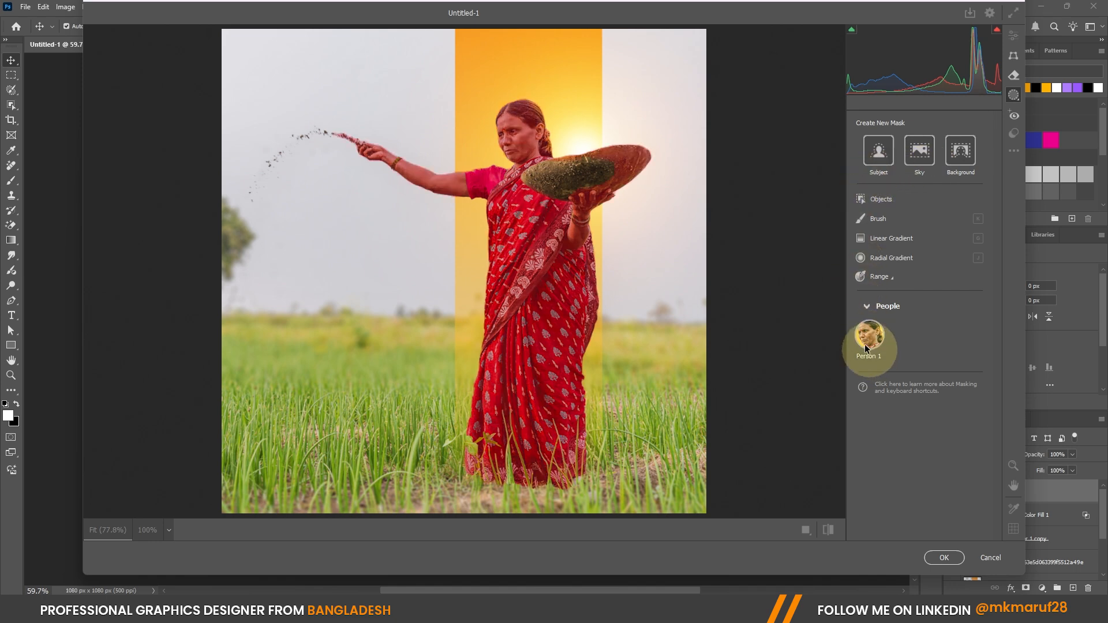
{"action": "left_click", "coordinate": [917, 168]}
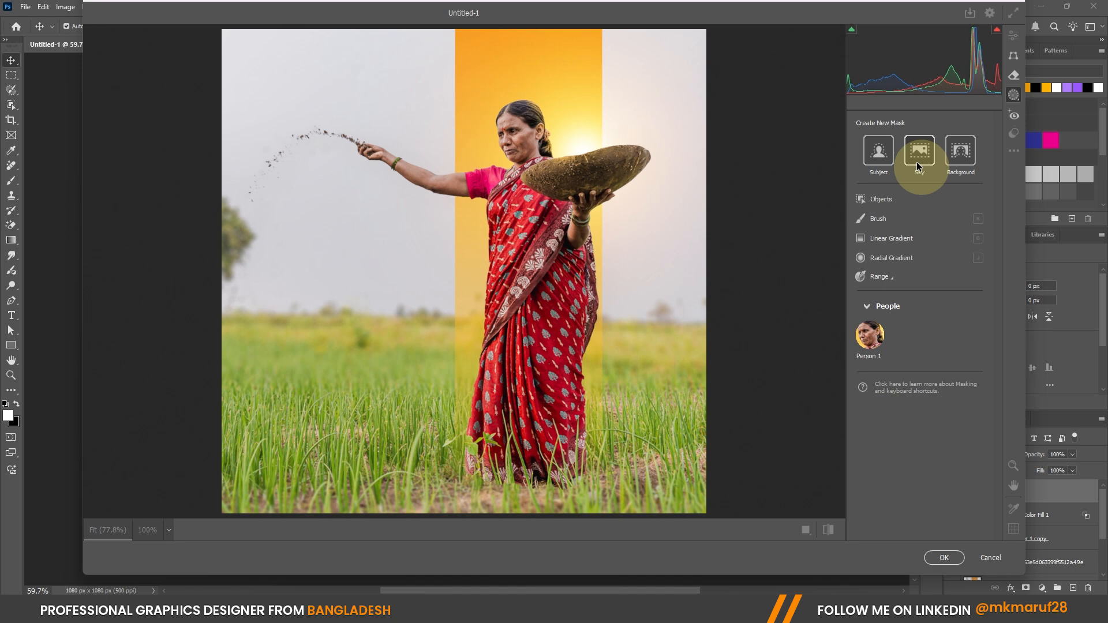
{"action": "left_click", "coordinate": [867, 306]}
{"action": "left_click", "coordinate": [867, 306]}
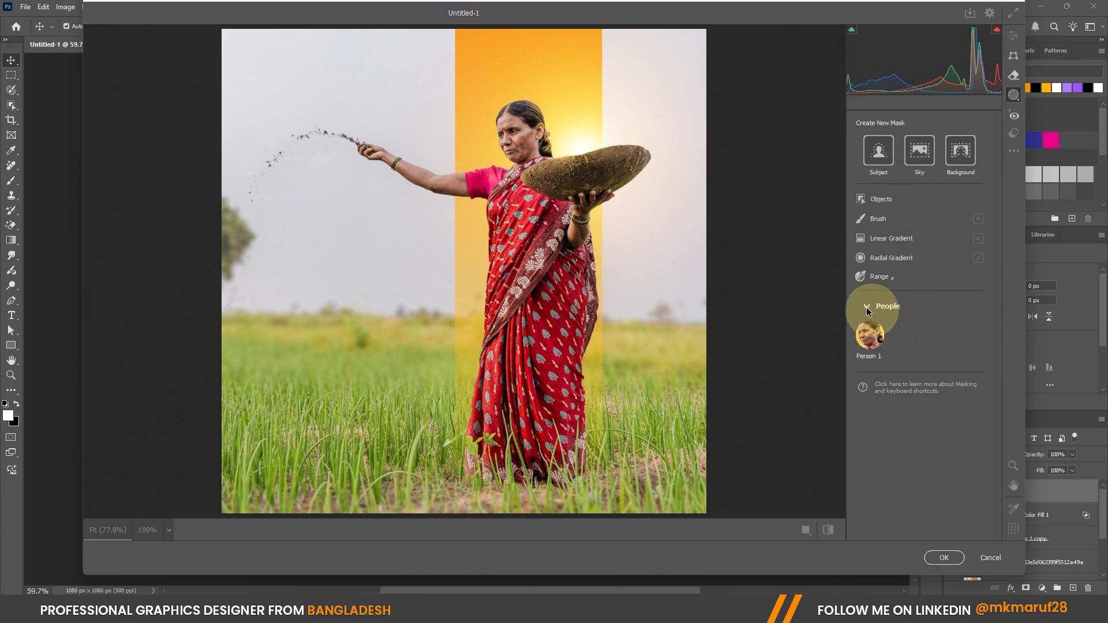
{"action": "left_click", "coordinate": [868, 335]}
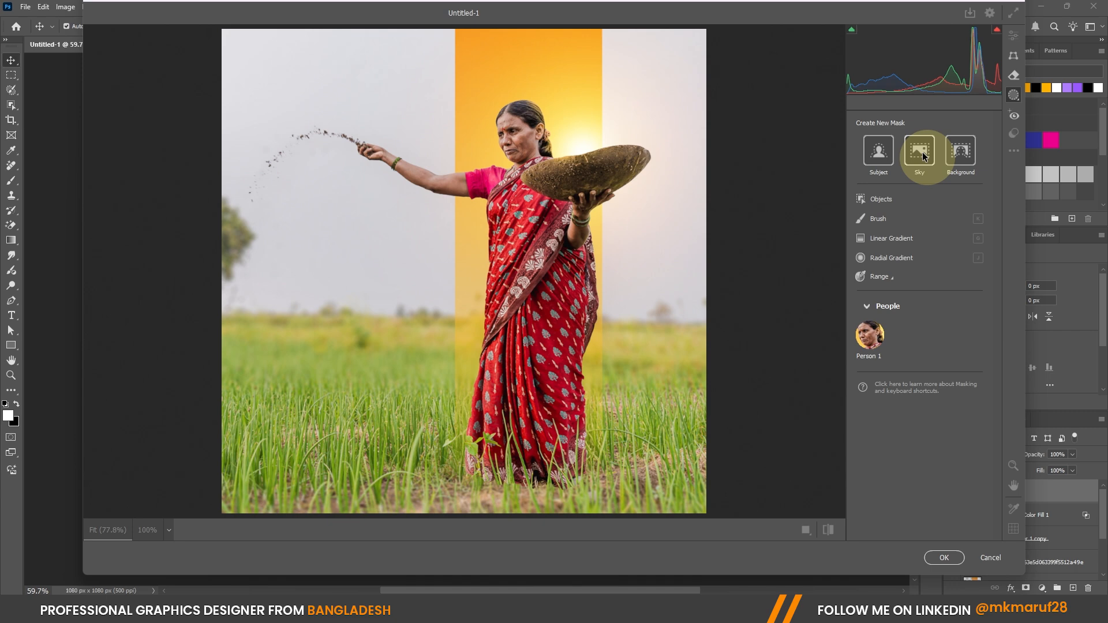
{"action": "scroll", "coordinate": [712, 212], "scroll_direction": "down", "scroll_amount": 3}
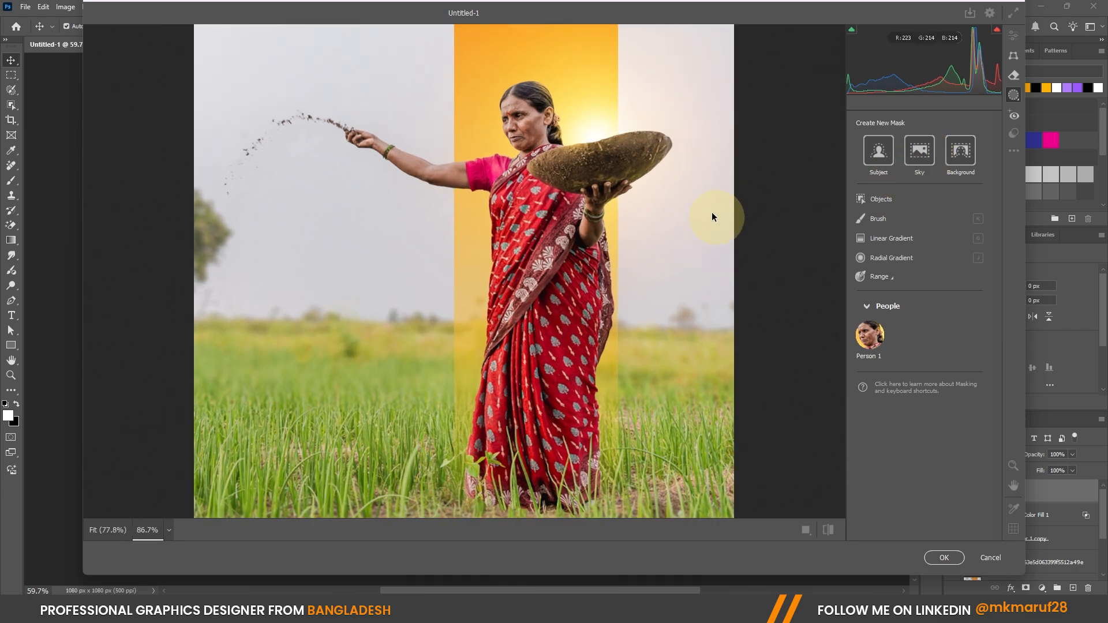
Step: Create a Sky mask covering the grey sky behind the woman and look through its Light and Color settings
{"action": "left_click", "coordinate": [919, 153]}
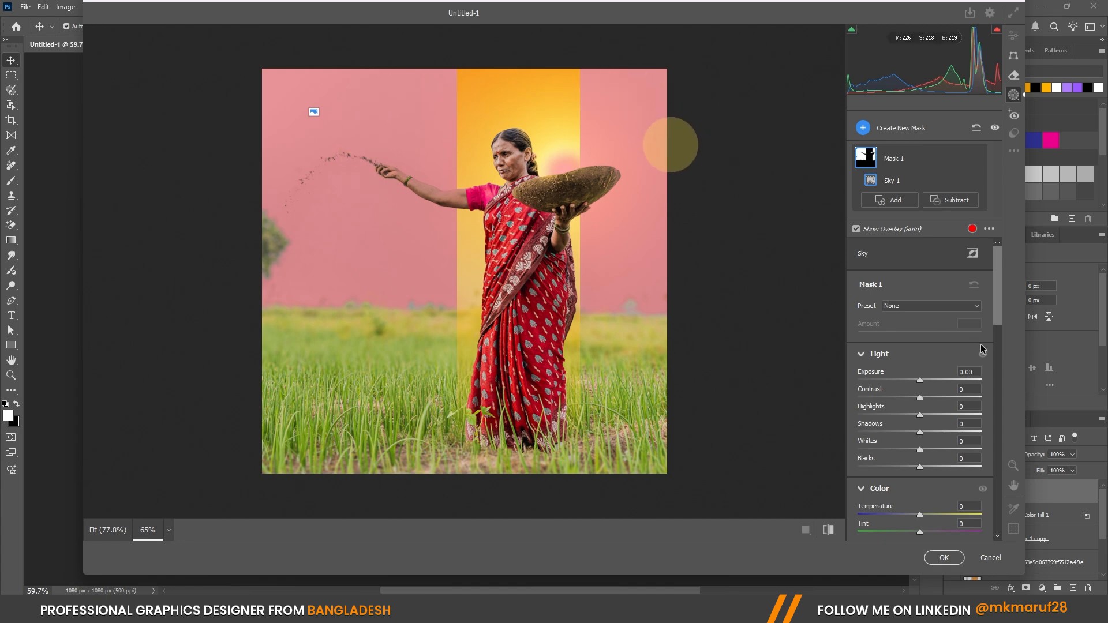
{"action": "scroll", "coordinate": [981, 345], "scroll_direction": "down", "scroll_amount": 3}
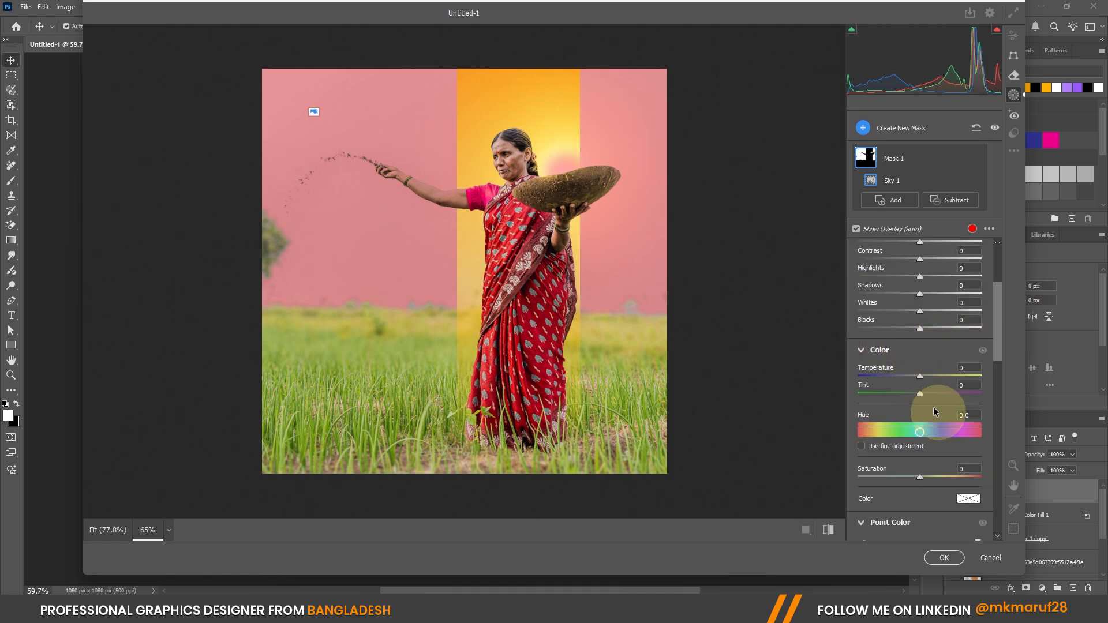
{"action": "scroll", "coordinate": [933, 407], "scroll_direction": "down", "scroll_amount": 3}
{"action": "scroll", "coordinate": [934, 411], "scroll_direction": "up", "scroll_amount": 6}
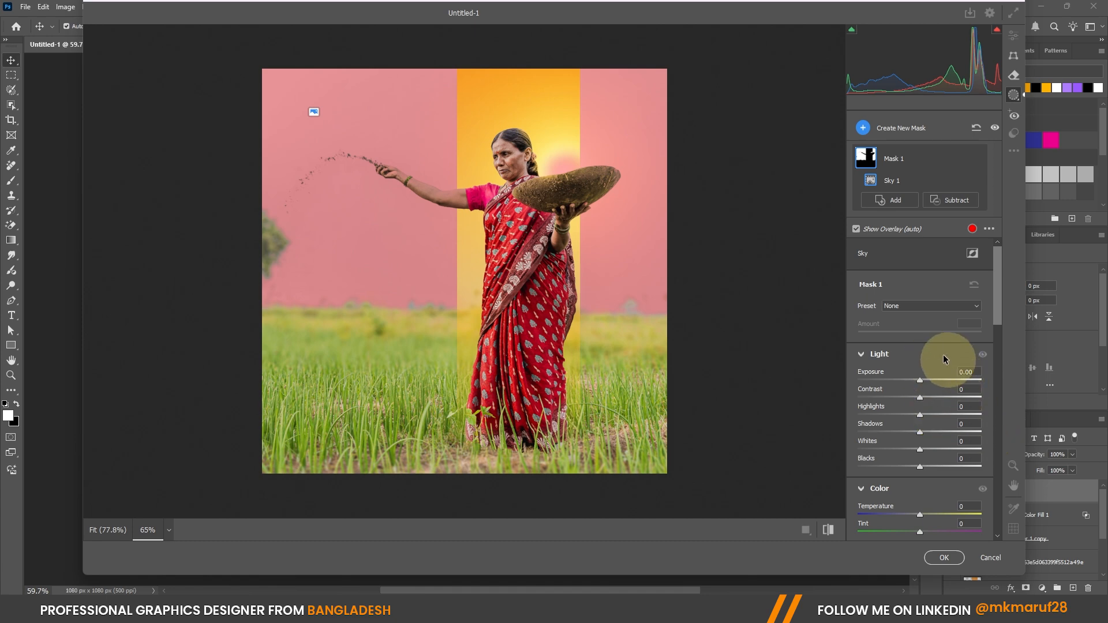
Step: Set the sky mask to Contrast +19, Highlights +12, Shadows +13, Whites +9, Blacks -24, Temperature -77 and Tint -81, dismissing the graphics error
{"action": "scroll", "coordinate": [943, 354], "scroll_direction": "down", "scroll_amount": 2}
{"action": "left_click_drag", "start_coordinate": [925, 326], "coordinate": [941, 327]}
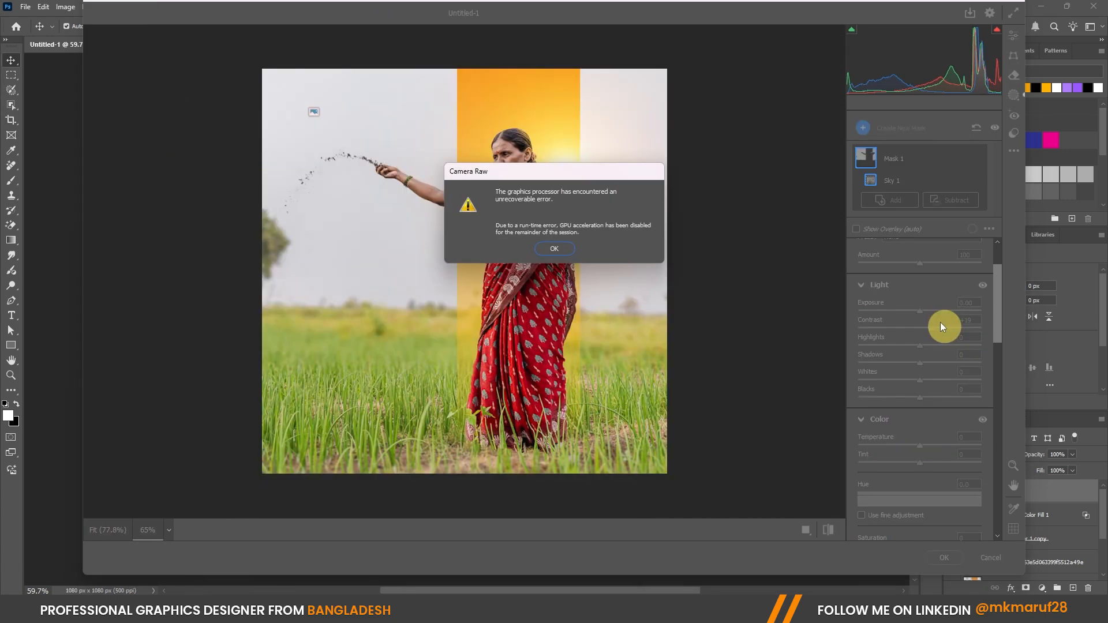
{"action": "left_click", "coordinate": [556, 249]}
{"action": "left_click_drag", "start_coordinate": [918, 339], "coordinate": [864, 384]}
{"action": "scroll", "coordinate": [922, 419], "scroll_direction": "down", "scroll_amount": 2}
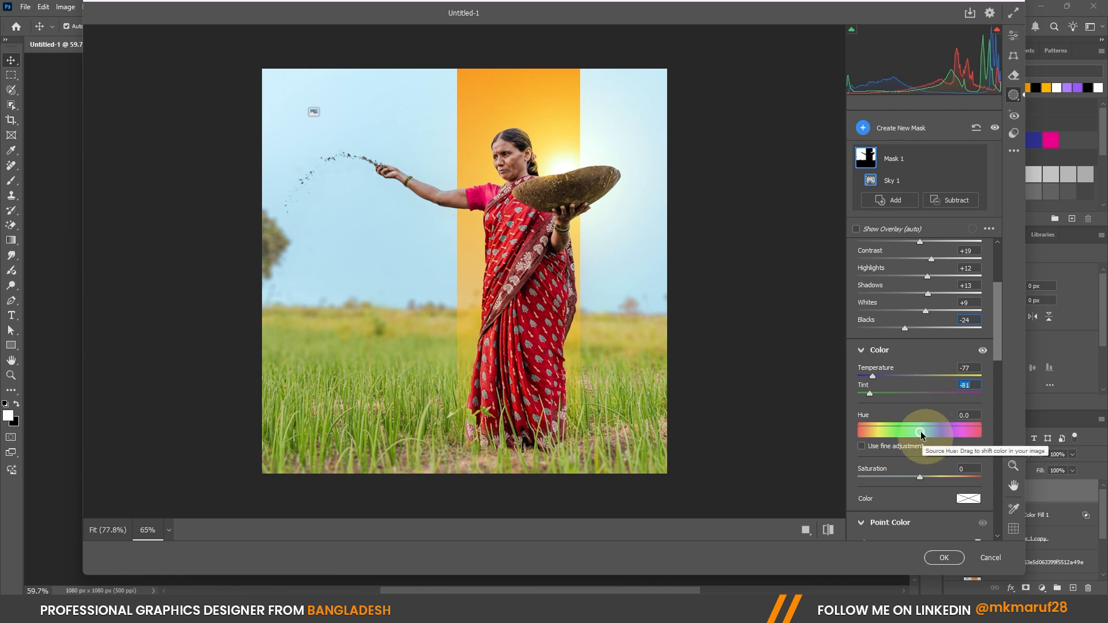
Step: Shift the sky mask's Hue to -31.1 and raise its Saturation to +17
{"action": "mouse_move", "coordinate": [919, 431]}
{"action": "left_mouse_down"}
{"action": "mouse_move", "coordinate": [901, 434]}
{"action": "mouse_move", "coordinate": [915, 436]}
{"action": "mouse_move", "coordinate": [919, 424]}
{"action": "mouse_move", "coordinate": [899, 421]}
{"action": "mouse_move", "coordinate": [908, 423]}
{"action": "left_mouse_up"}
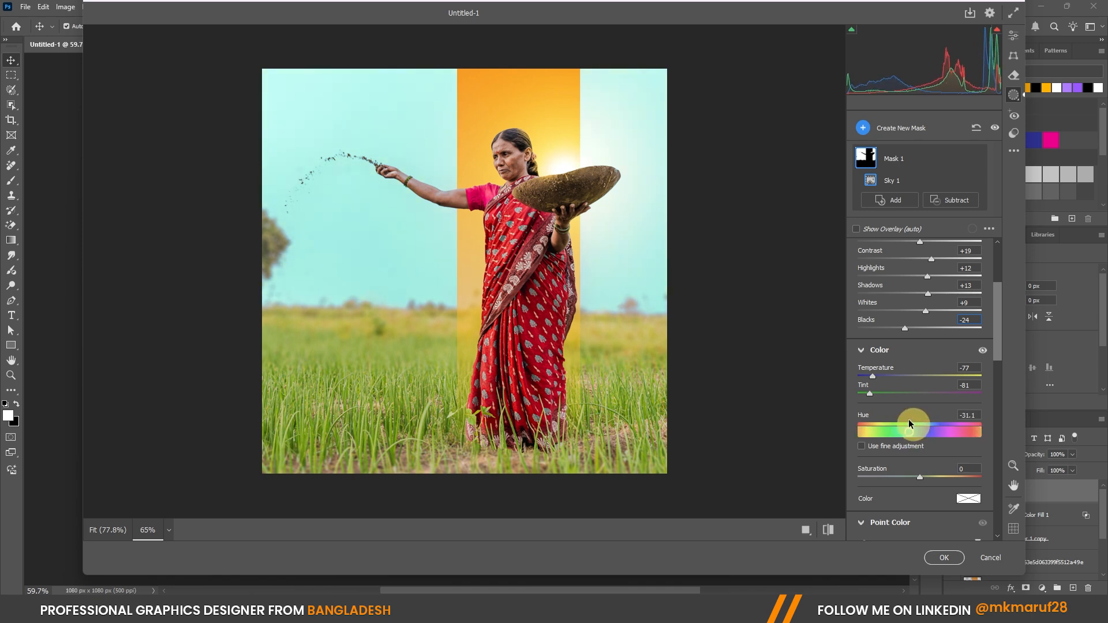
{"action": "scroll", "coordinate": [950, 444], "scroll_direction": "down", "scroll_amount": 3}
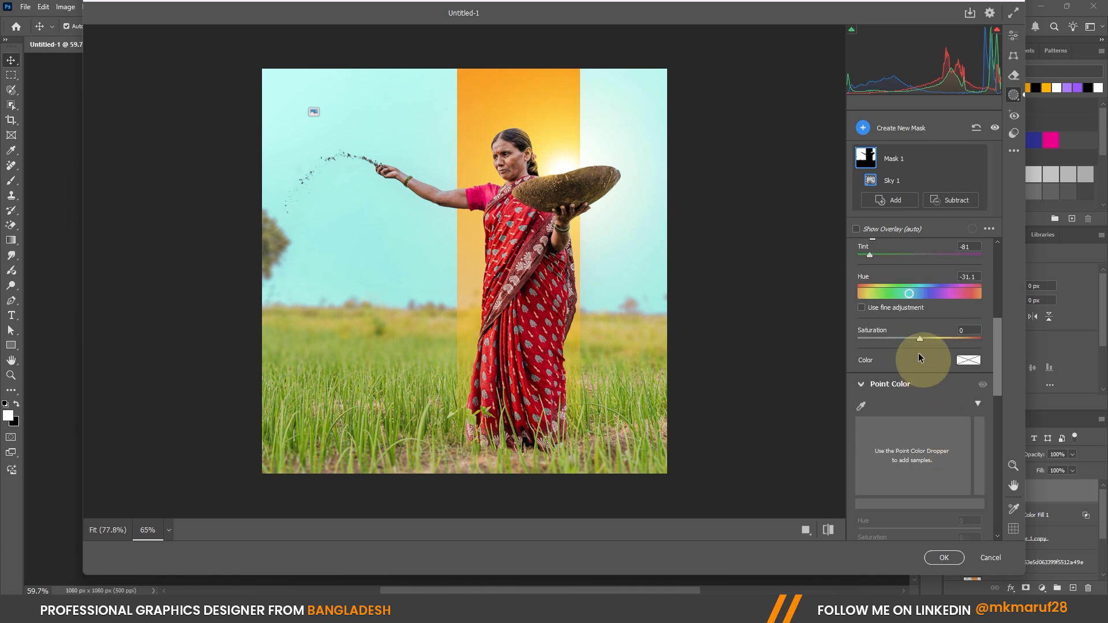
{"action": "mouse_move", "coordinate": [926, 339]}
{"action": "left_mouse_down"}
{"action": "mouse_move", "coordinate": [992, 344]}
{"action": "mouse_move", "coordinate": [903, 343]}
{"action": "mouse_move", "coordinate": [927, 344]}
{"action": "left_mouse_up"}
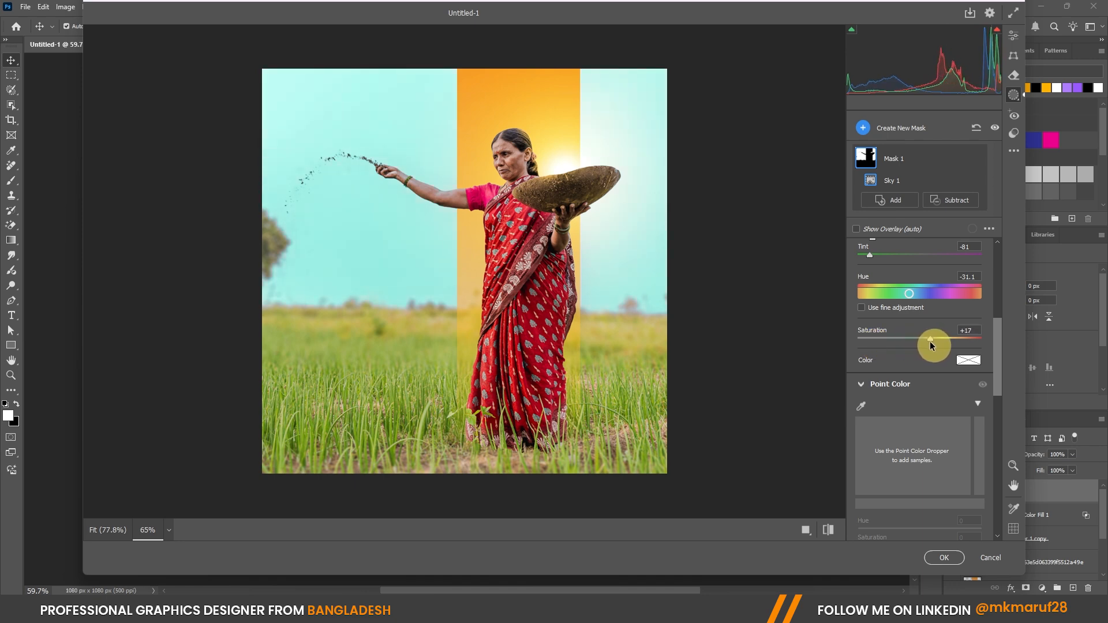
Step: Set the sky mask's effects to Texture +18, Clarity +8 and Grain +9
{"action": "scroll", "coordinate": [929, 341], "scroll_direction": "down", "scroll_amount": 3}
{"action": "scroll", "coordinate": [930, 387], "scroll_direction": "down", "scroll_amount": 3}
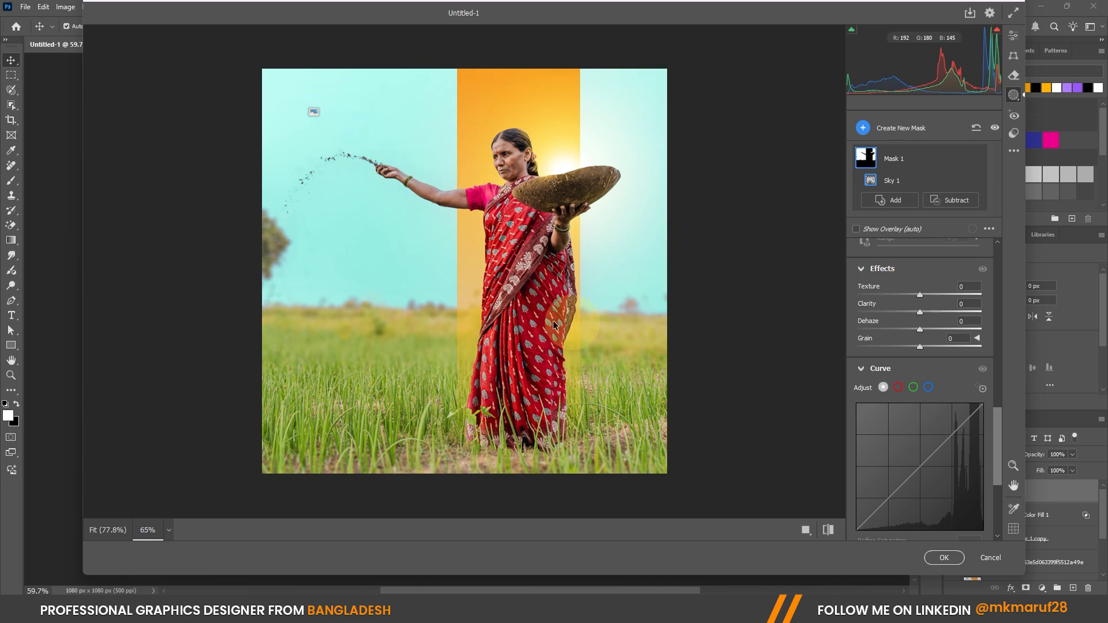
{"action": "left_click_drag", "start_coordinate": [909, 285], "coordinate": [923, 306]}
{"action": "left_click", "coordinate": [920, 305]}
{"action": "mouse_move", "coordinate": [920, 345]}
{"action": "left_mouse_down"}
{"action": "mouse_move", "coordinate": [912, 324]}
{"action": "mouse_move", "coordinate": [922, 324]}
{"action": "left_mouse_up"}
{"action": "left_click", "coordinate": [953, 326]}
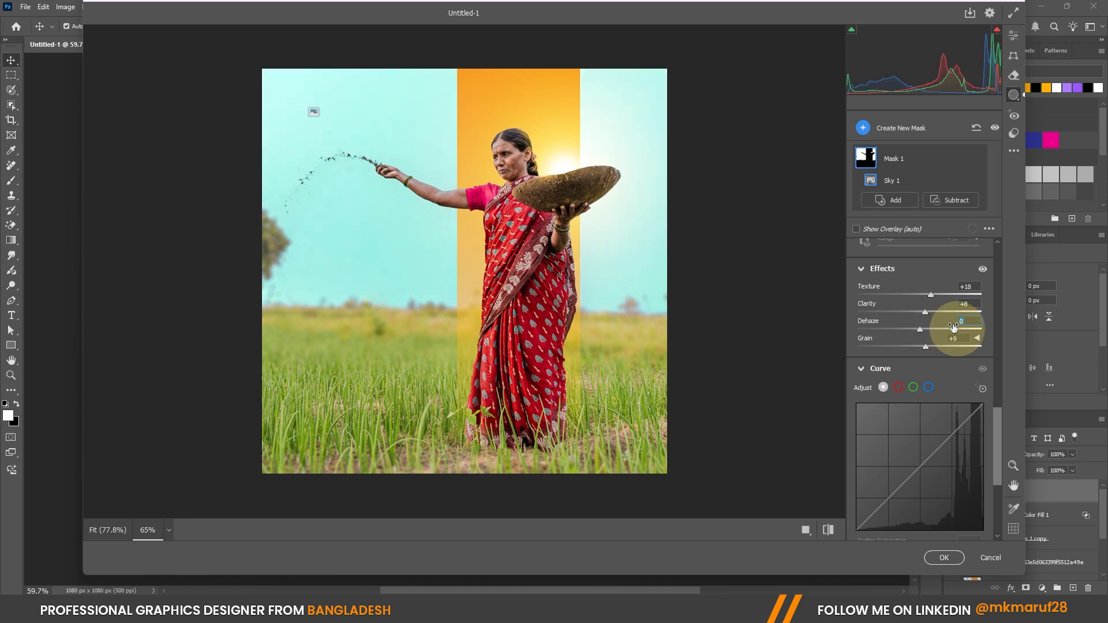
Step: Review the sky mask's remaining settings, apply the Camera Raw Filter to the merged layer and dismiss the compositing notice
{"action": "scroll", "coordinate": [952, 340], "scroll_direction": "down", "scroll_amount": 5}
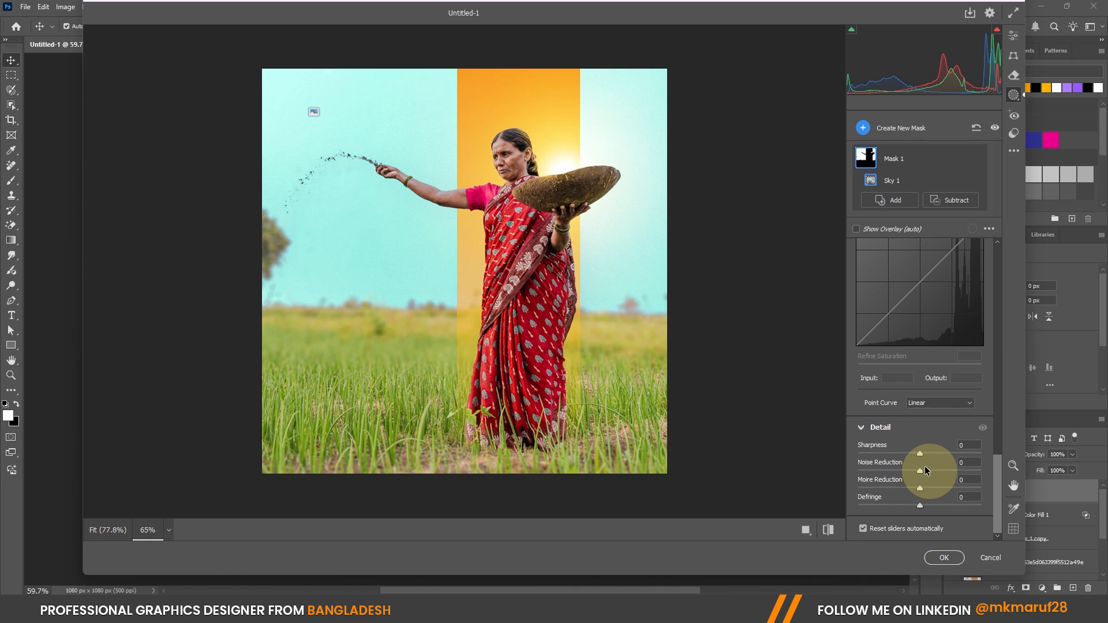
{"action": "scroll", "coordinate": [924, 466], "scroll_direction": "up", "scroll_amount": 8}
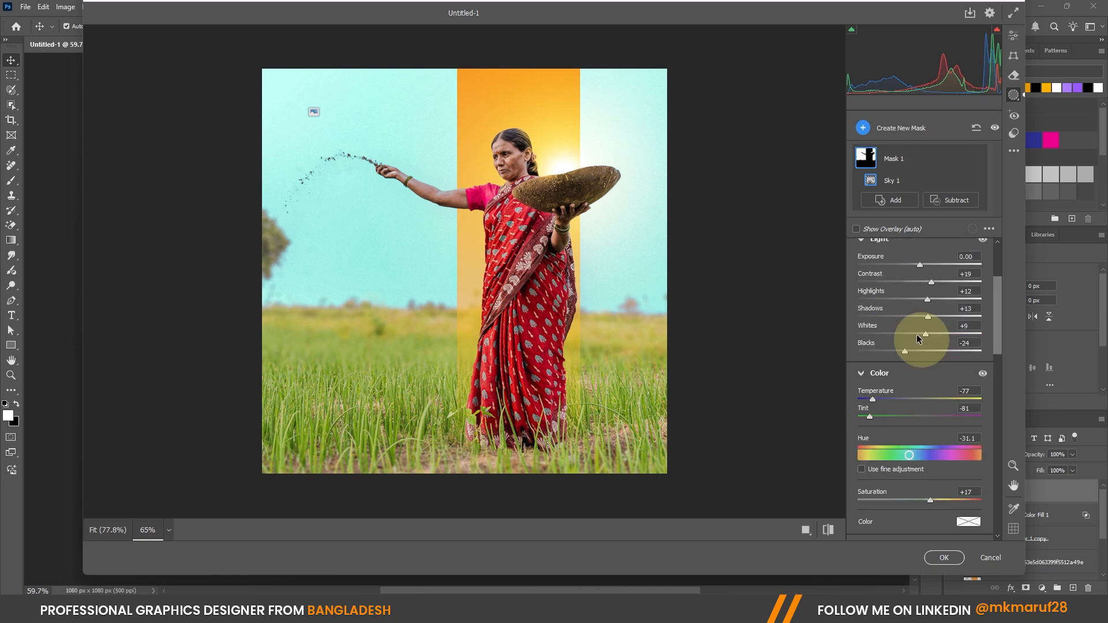
{"action": "scroll", "coordinate": [919, 329], "scroll_direction": "up", "scroll_amount": 4}
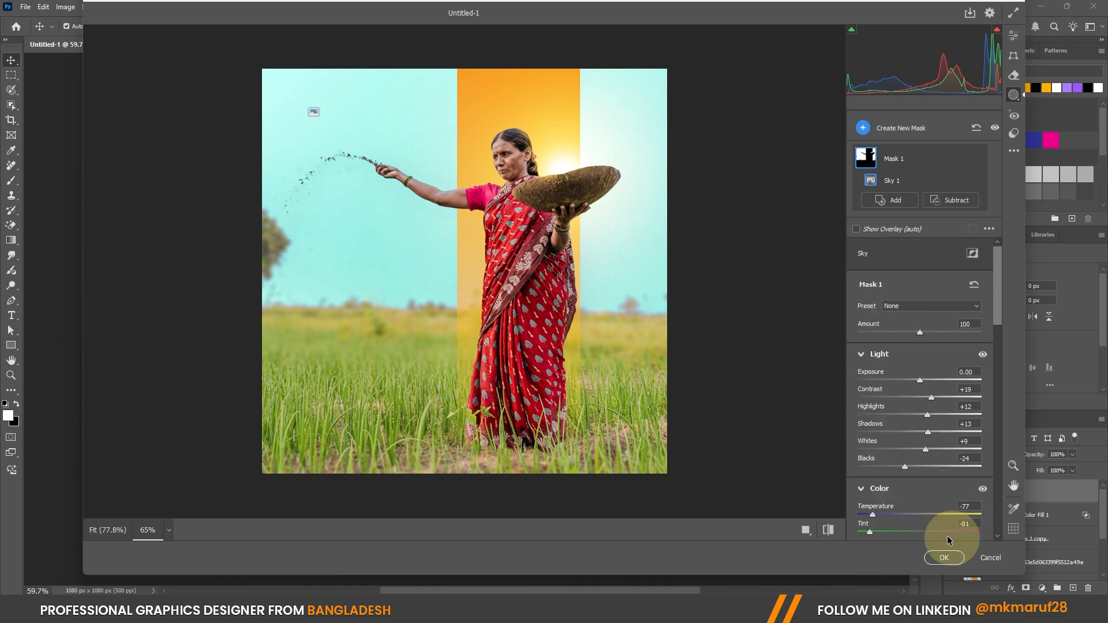
{"action": "left_click", "coordinate": [946, 557]}
{"action": "left_click", "coordinate": [388, 300]}
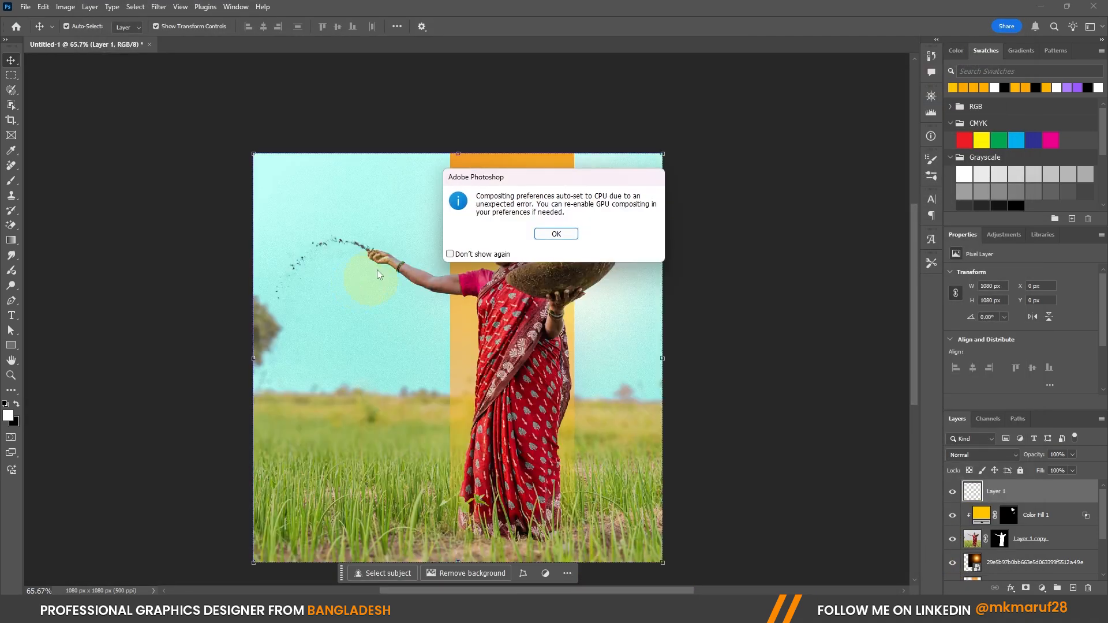
{"action": "left_click", "coordinate": [555, 232]}
Step: Compare the composite with and without the graded sky by repeatedly toggling the merged layer's visibility at different zoom levels
{"action": "scroll", "coordinate": [539, 276], "scroll_direction": "up", "scroll_amount": 3}
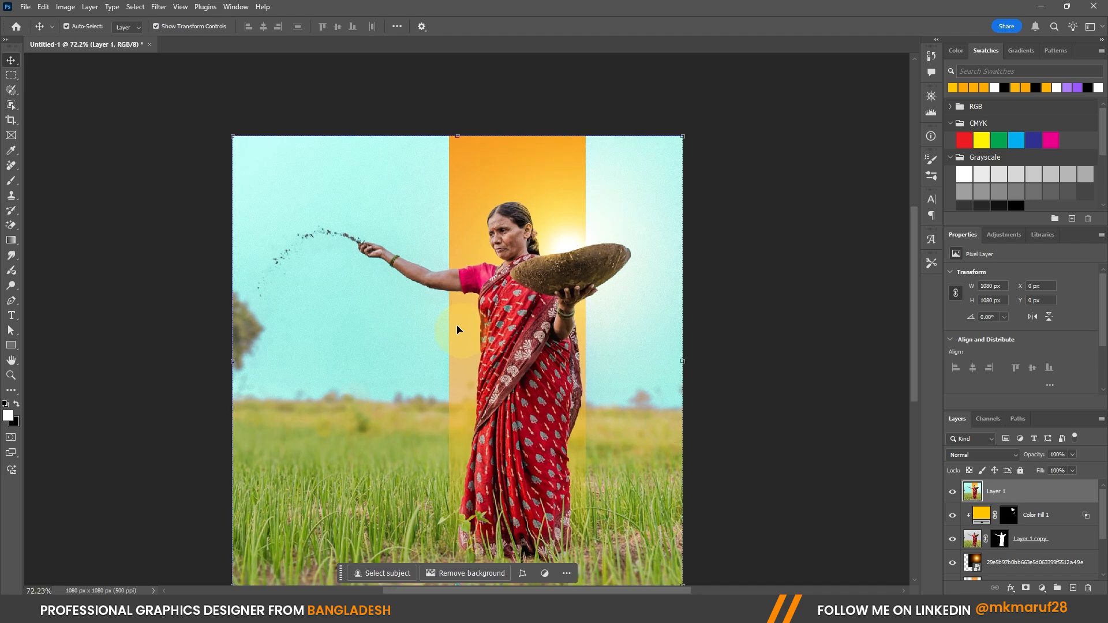
{"action": "scroll", "coordinate": [528, 331], "scroll_direction": "down", "scroll_amount": 2}
{"action": "scroll", "coordinate": [432, 317], "scroll_direction": "up", "scroll_amount": 2}
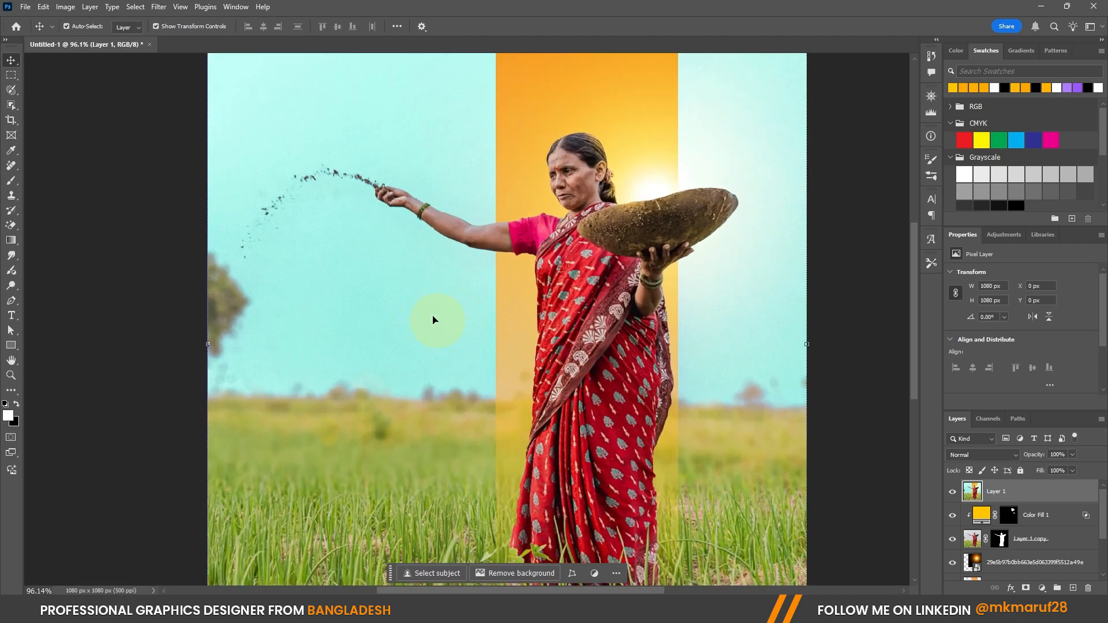
{"action": "left_click", "coordinate": [962, 511]}
{"action": "left_click", "coordinate": [953, 493]}
{"action": "left_click", "coordinate": [953, 493]}
{"action": "left_click", "coordinate": [953, 494]}
{"action": "left_click", "coordinate": [953, 493]}
{"action": "scroll", "coordinate": [841, 448], "scroll_direction": "down", "scroll_amount": 3}
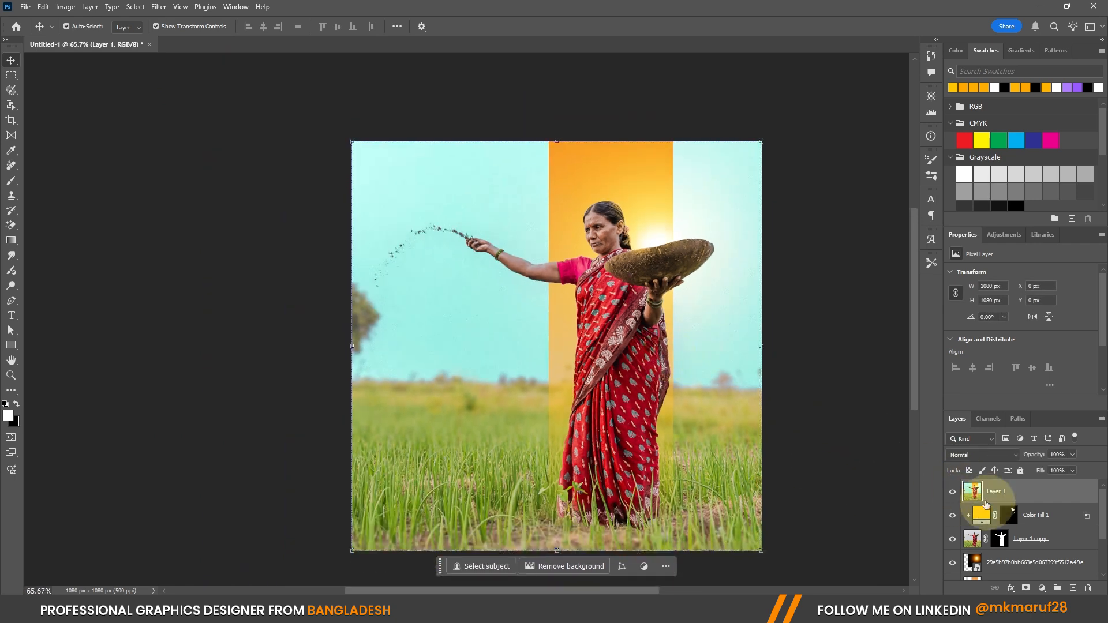
{"action": "scroll", "coordinate": [970, 511], "scroll_direction": "down", "scroll_amount": 2}
{"action": "scroll", "coordinate": [969, 507], "scroll_direction": "up", "scroll_amount": 2}
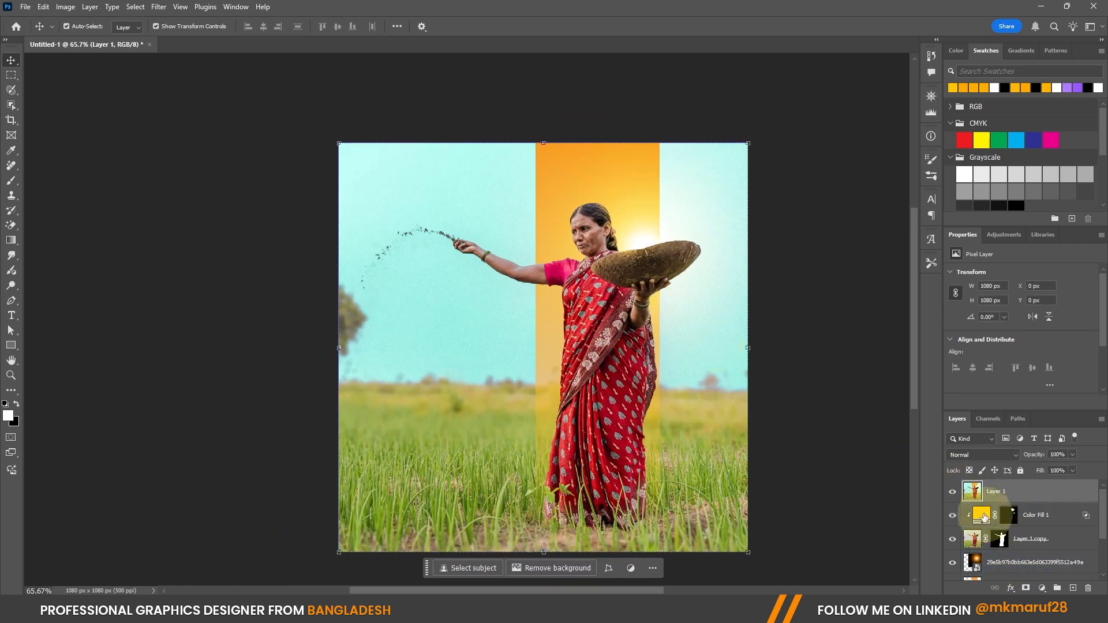
{"action": "left_click", "coordinate": [954, 493]}
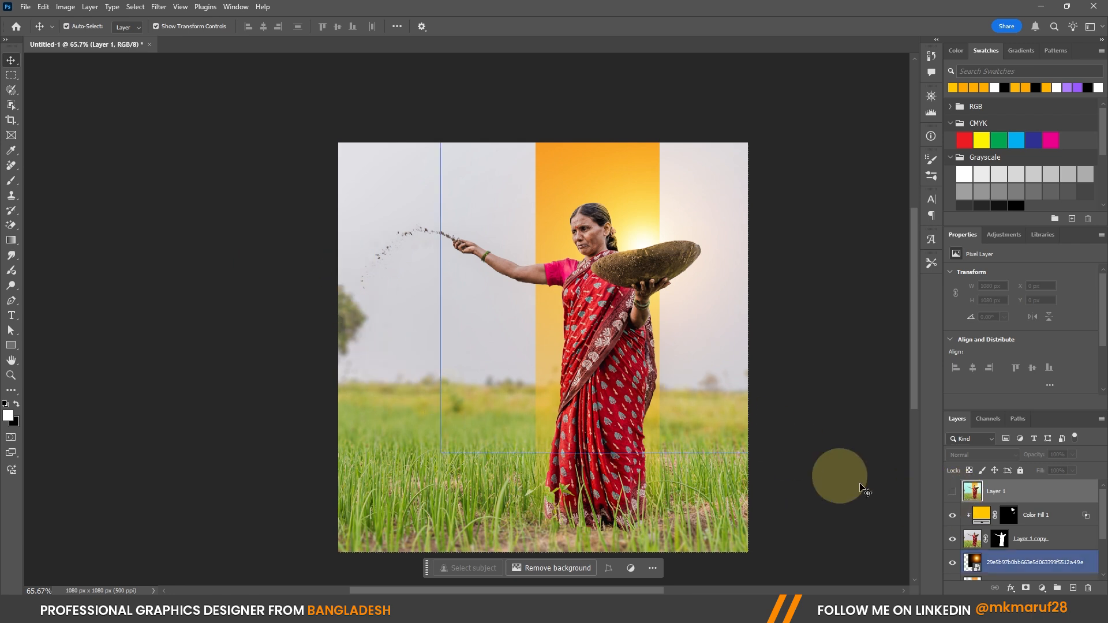
{"action": "left_click", "coordinate": [953, 492]}
{"action": "left_click", "coordinate": [952, 492]}
{"action": "left_click", "coordinate": [953, 493]}
{"action": "left_click", "coordinate": [953, 492]}
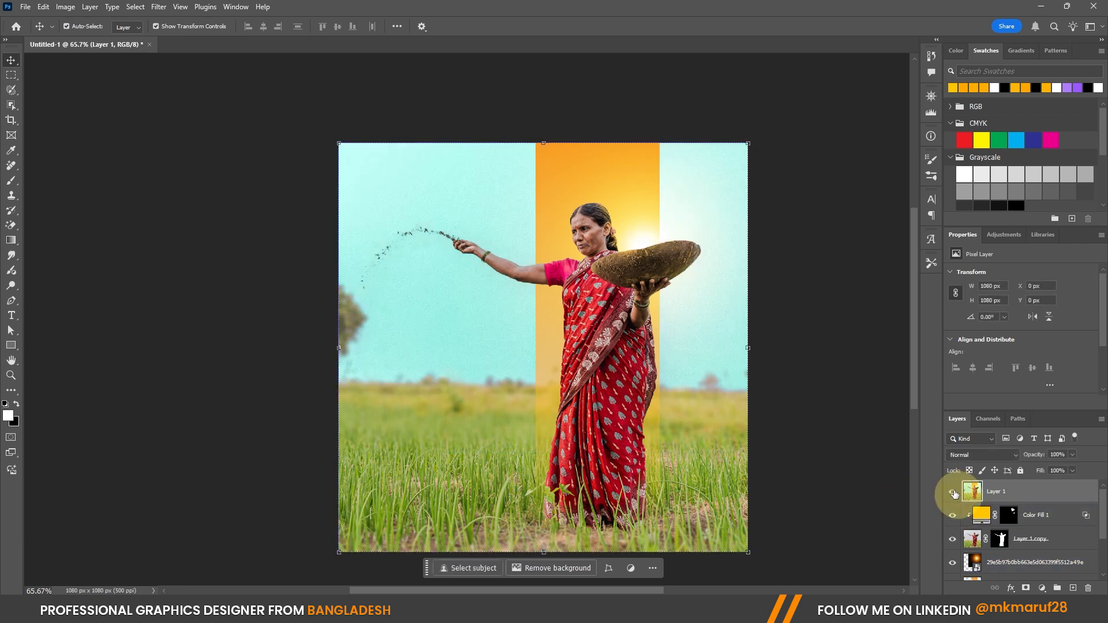
{"action": "left_click", "coordinate": [953, 492]}
{"action": "left_click", "coordinate": [953, 492]}
{"action": "left_click", "coordinate": [953, 493]}
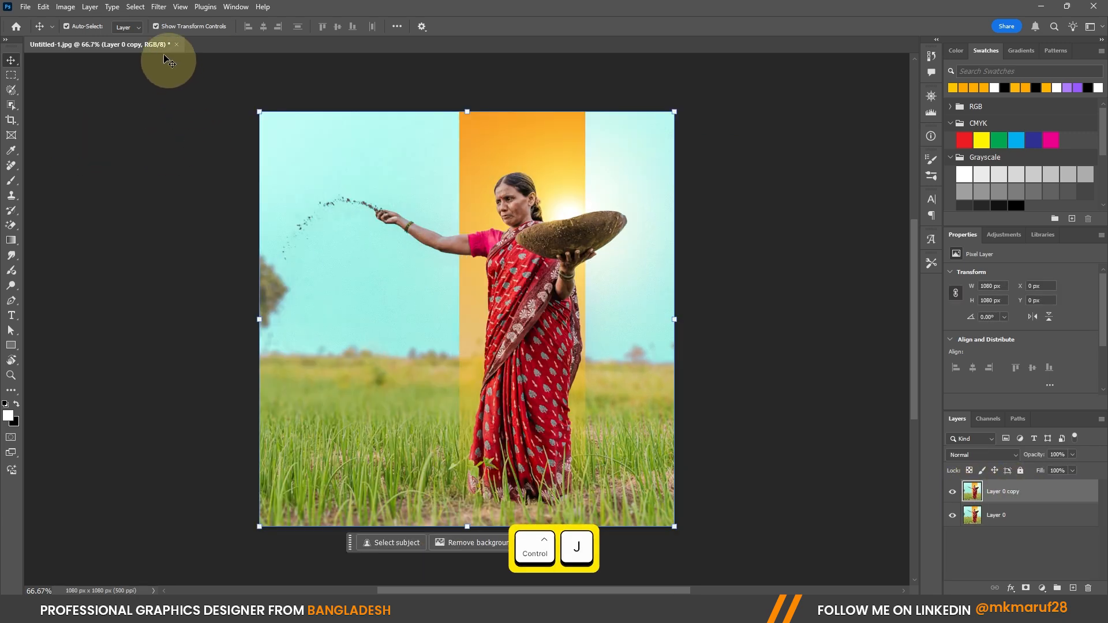
Step: Open the Camera Raw Filter on the duplicated merged layer and create a mask from the photo's background
{"action": "left_click", "coordinate": [157, 8]}
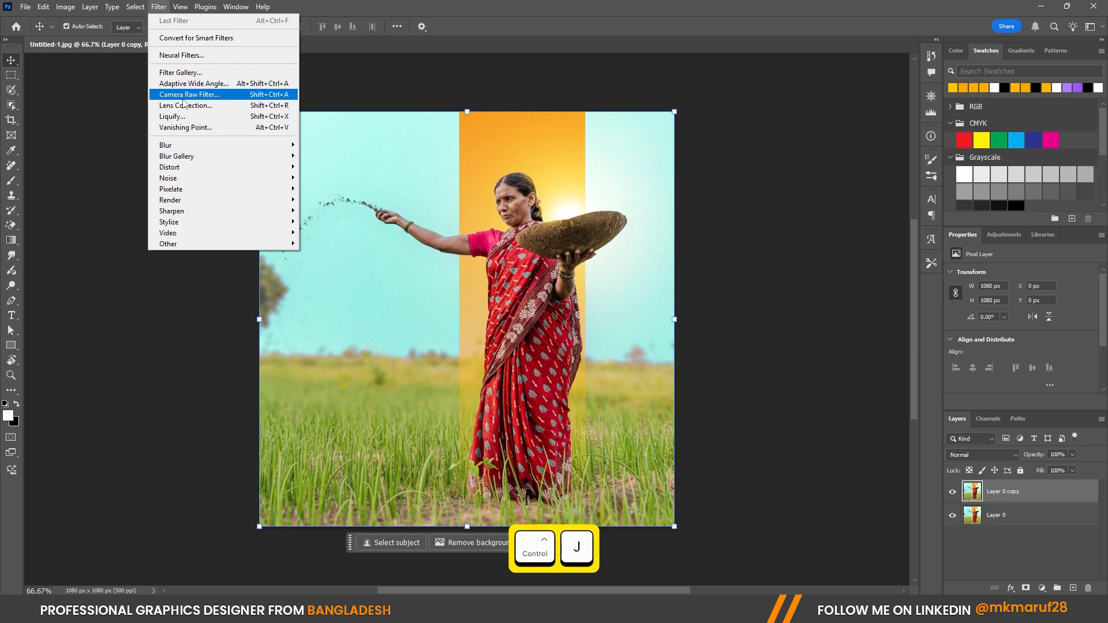
{"action": "left_click", "coordinate": [183, 96]}
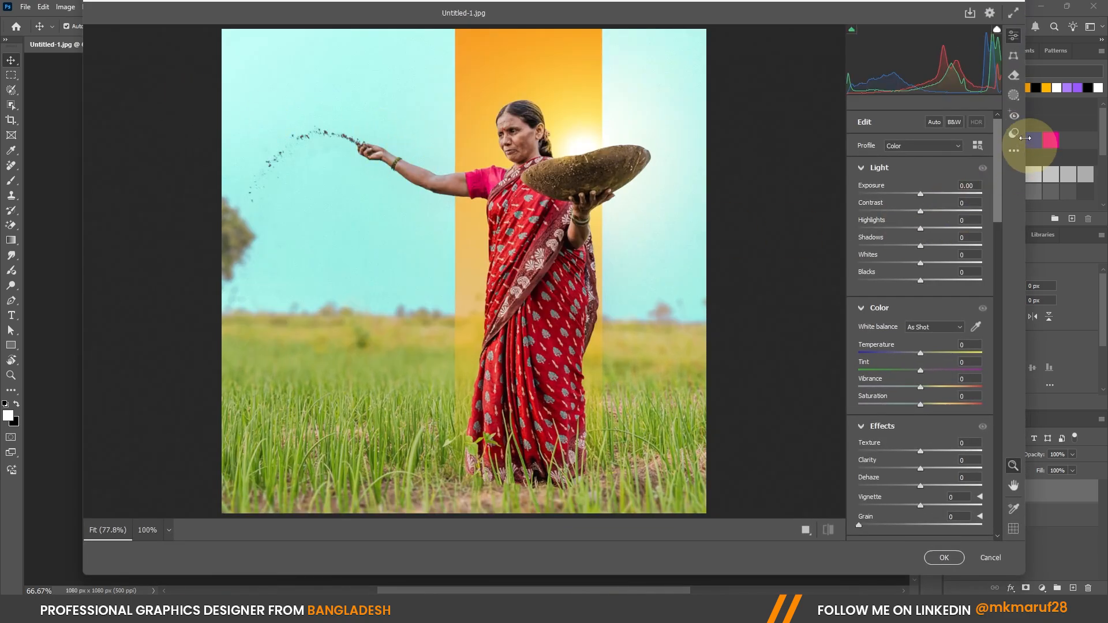
{"action": "left_click", "coordinate": [1016, 98]}
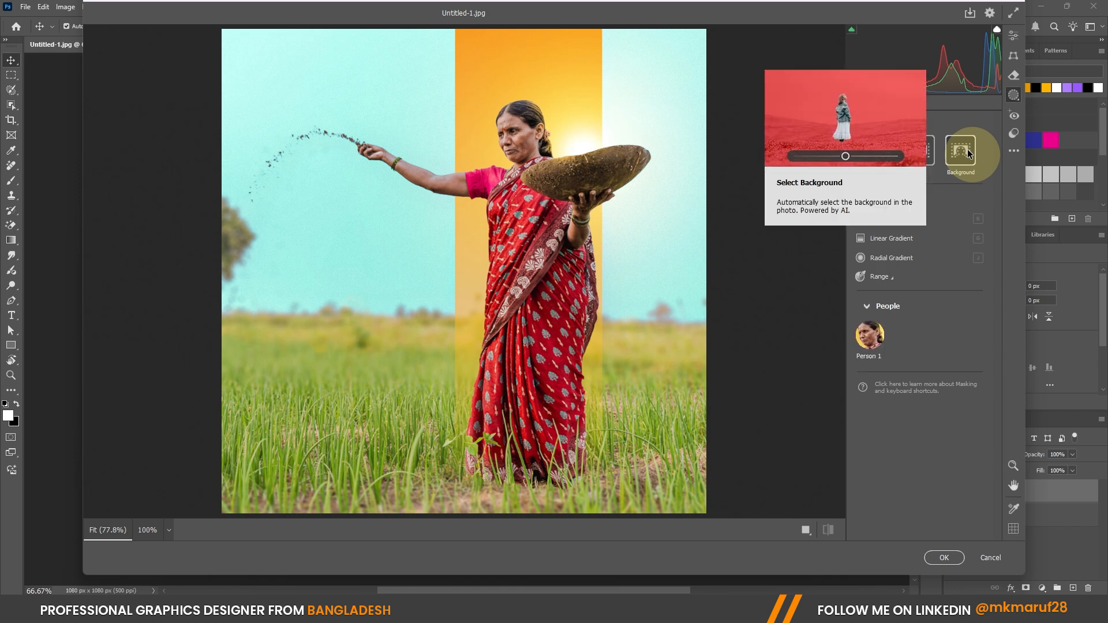
{"action": "left_click", "coordinate": [969, 152]}
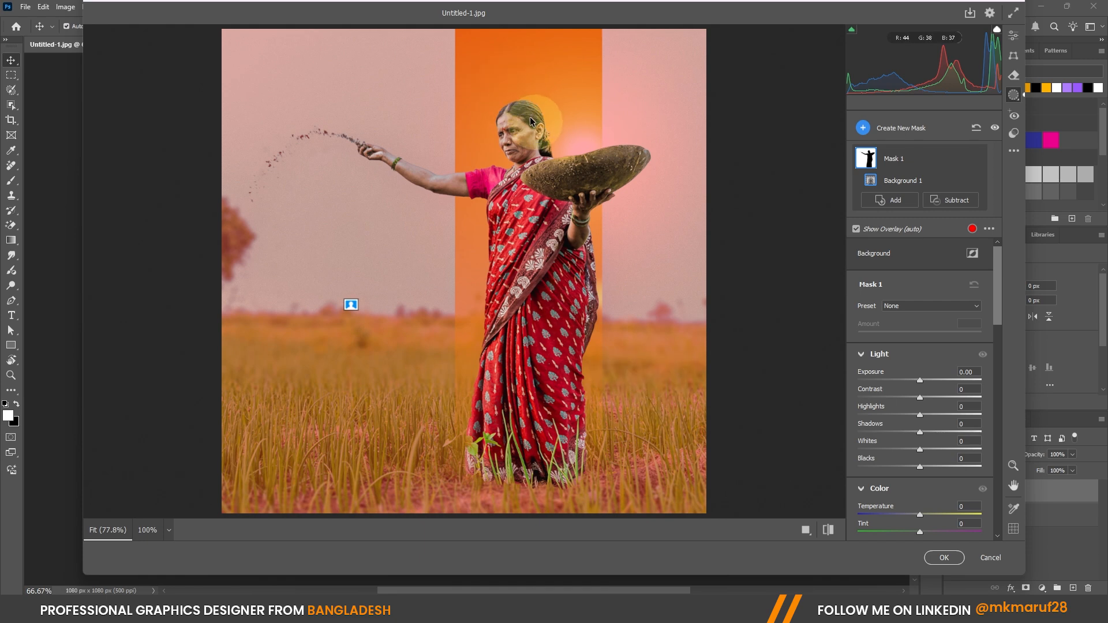
Step: Subtract the sky from the background mask so it covers only the field, trees and orange panel
{"action": "left_click", "coordinate": [952, 201]}
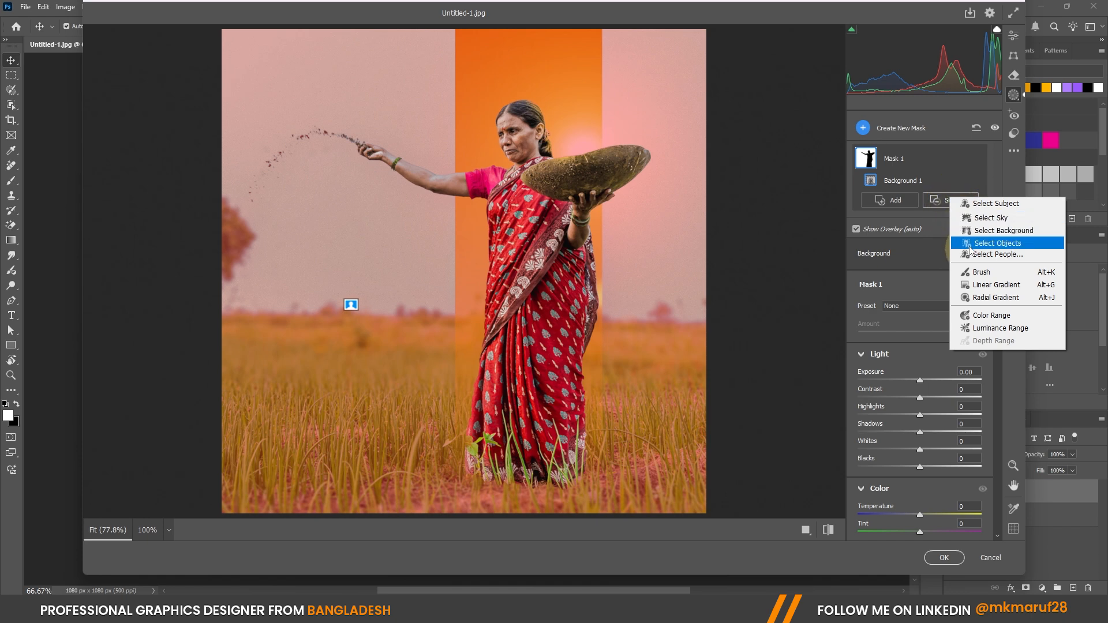
{"action": "left_click", "coordinate": [981, 218]}
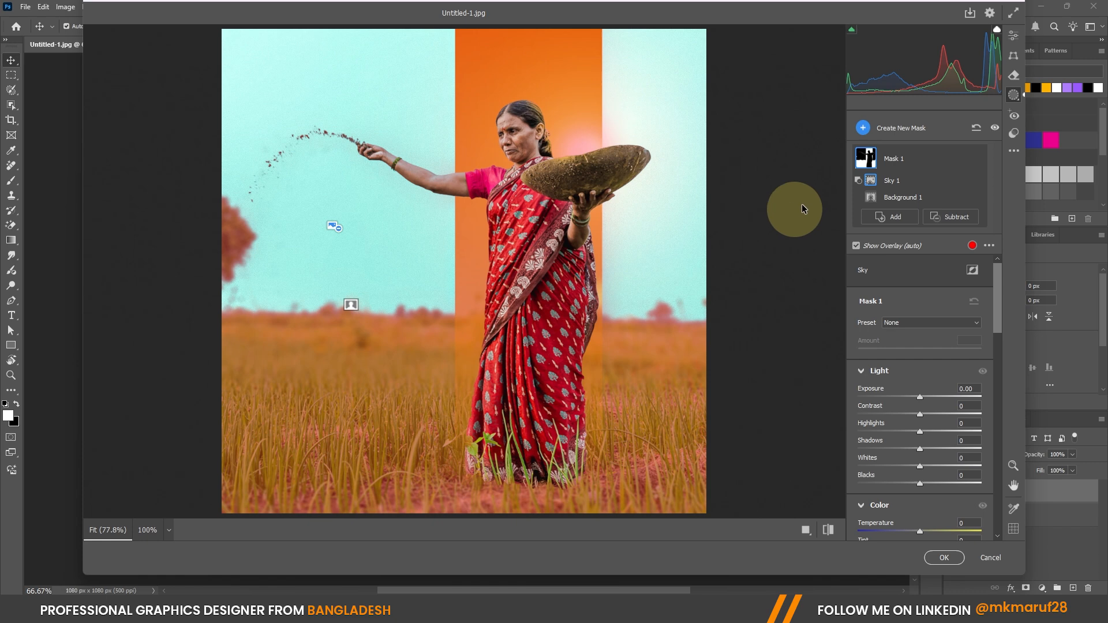
{"action": "left_click", "coordinate": [970, 220]}
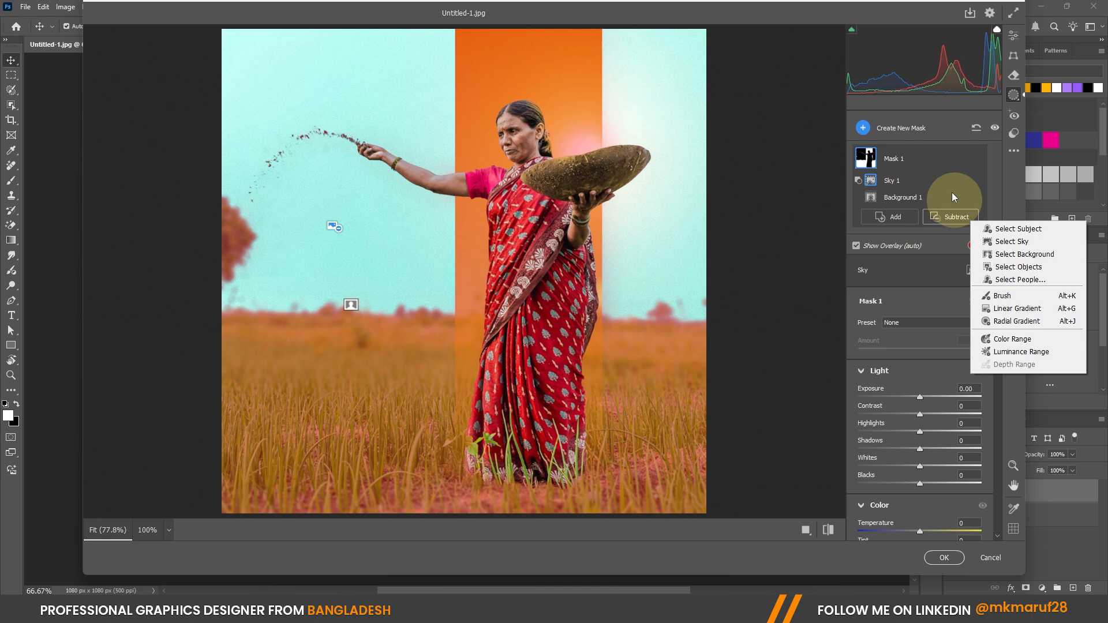
{"action": "right_click", "coordinate": [959, 177]}
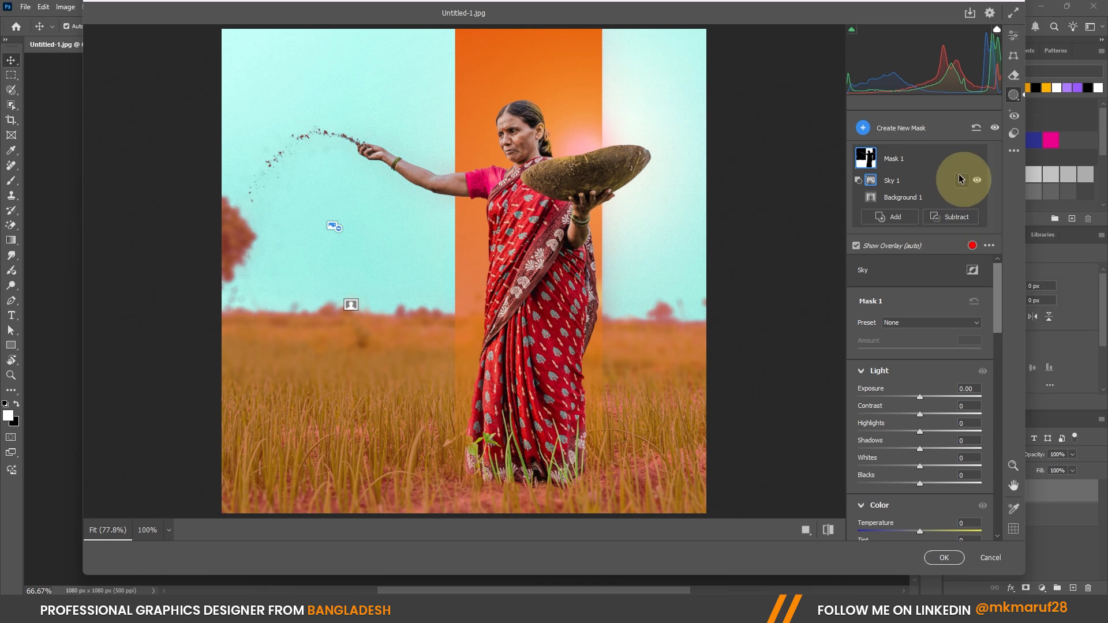
{"action": "left_click", "coordinate": [999, 169]}
{"action": "scroll", "coordinate": [920, 302], "scroll_direction": "down", "scroll_amount": 3}
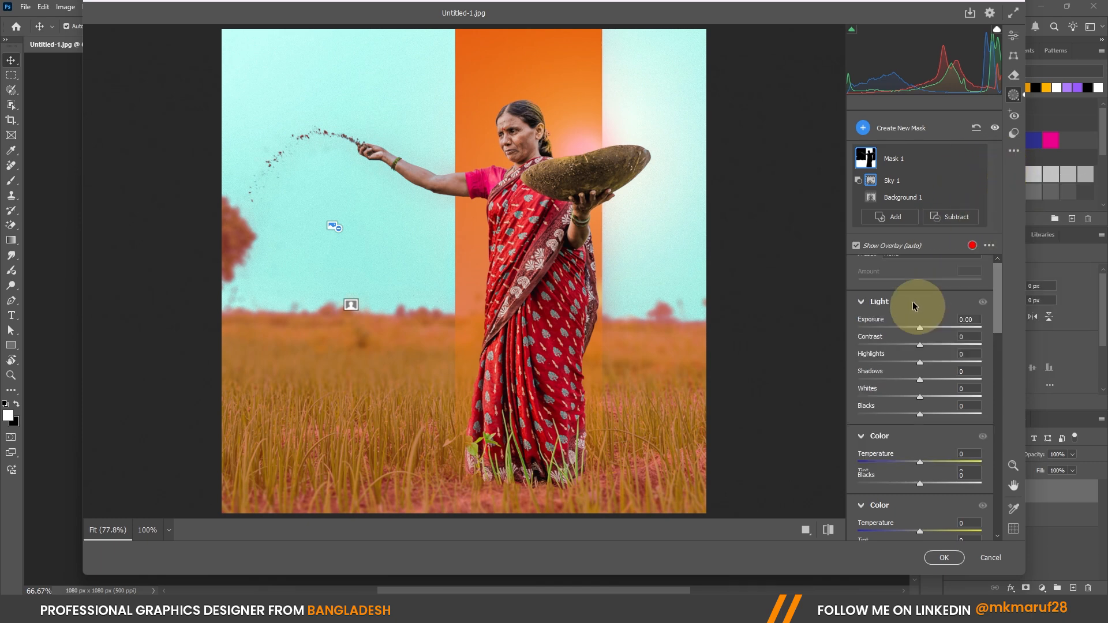
{"action": "scroll", "coordinate": [914, 318], "scroll_direction": "up", "scroll_amount": 3}
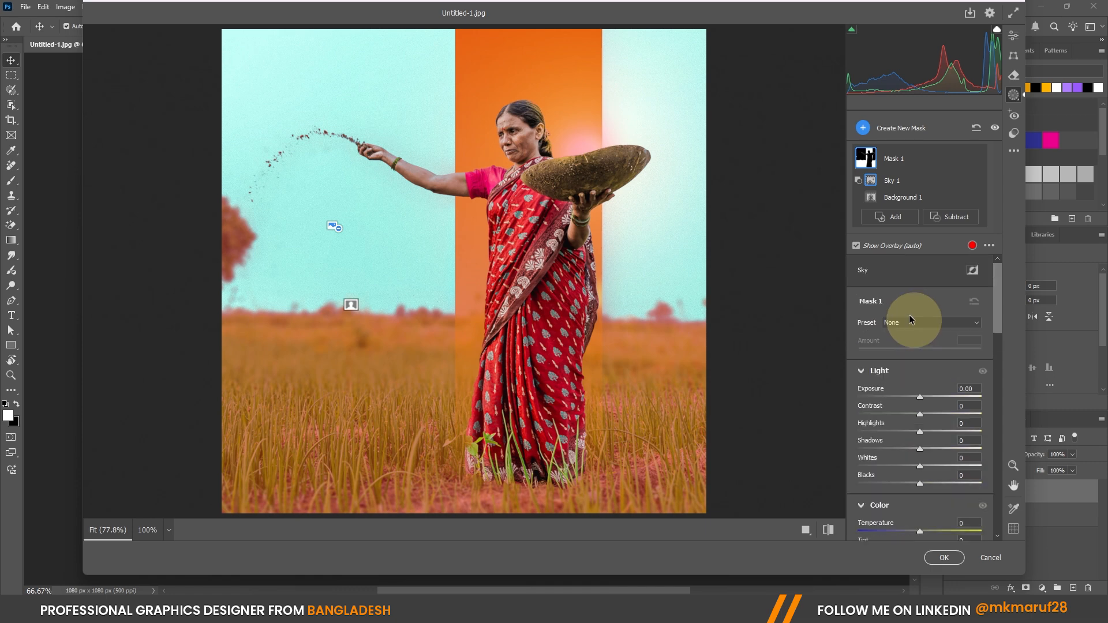
{"action": "scroll", "coordinate": [910, 320], "scroll_direction": "down", "scroll_amount": 3}
{"action": "scroll", "coordinate": [910, 321], "scroll_direction": "up", "scroll_amount": 3}
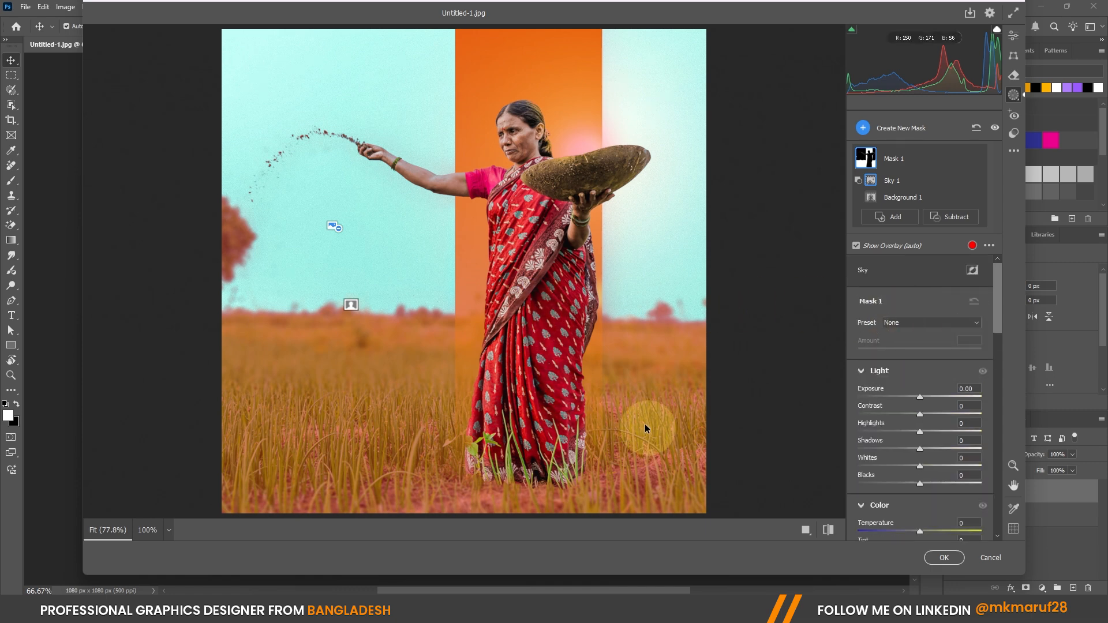
{"action": "left_click", "coordinate": [973, 246]}
{"action": "mouse_move", "coordinate": [588, 214]}
{"action": "left_mouse_down"}
{"action": "mouse_move", "coordinate": [600, 192]}
{"action": "mouse_move", "coordinate": [613, 218]}
{"action": "mouse_move", "coordinate": [548, 215]}
{"action": "left_mouse_up"}
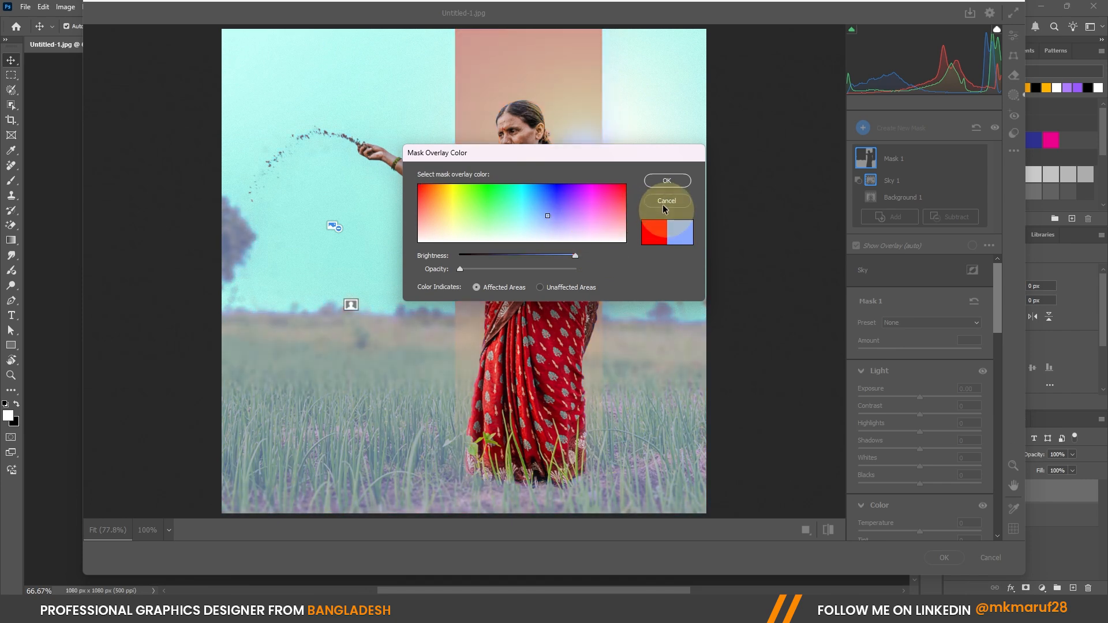
{"action": "left_click", "coordinate": [667, 202]}
{"action": "scroll", "coordinate": [926, 282], "scroll_direction": "down", "scroll_amount": 2}
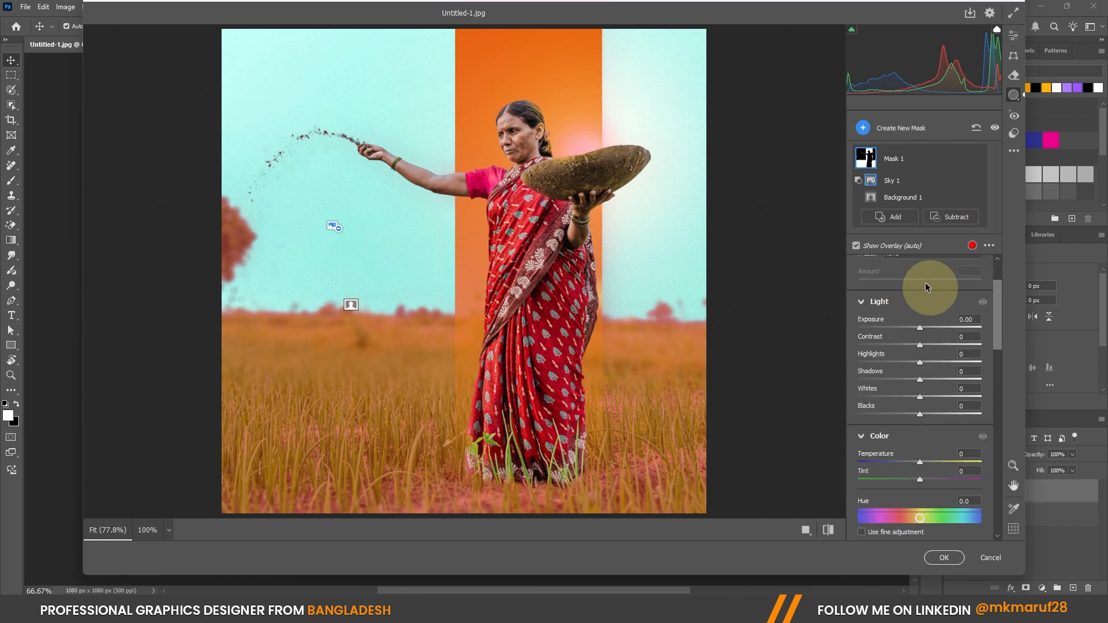
{"action": "scroll", "coordinate": [925, 282], "scroll_direction": "up", "scroll_amount": 2}
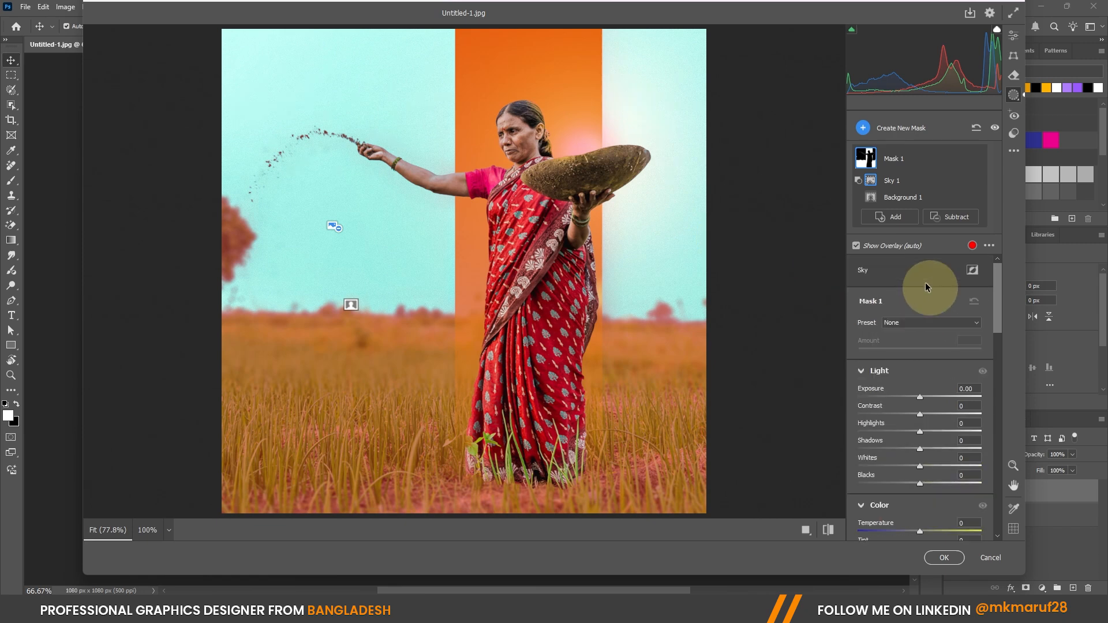
{"action": "scroll", "coordinate": [923, 318], "scroll_direction": "down", "scroll_amount": 2}
{"action": "scroll", "coordinate": [923, 318], "scroll_direction": "up", "scroll_amount": 2}
{"action": "left_click", "coordinate": [925, 323]}
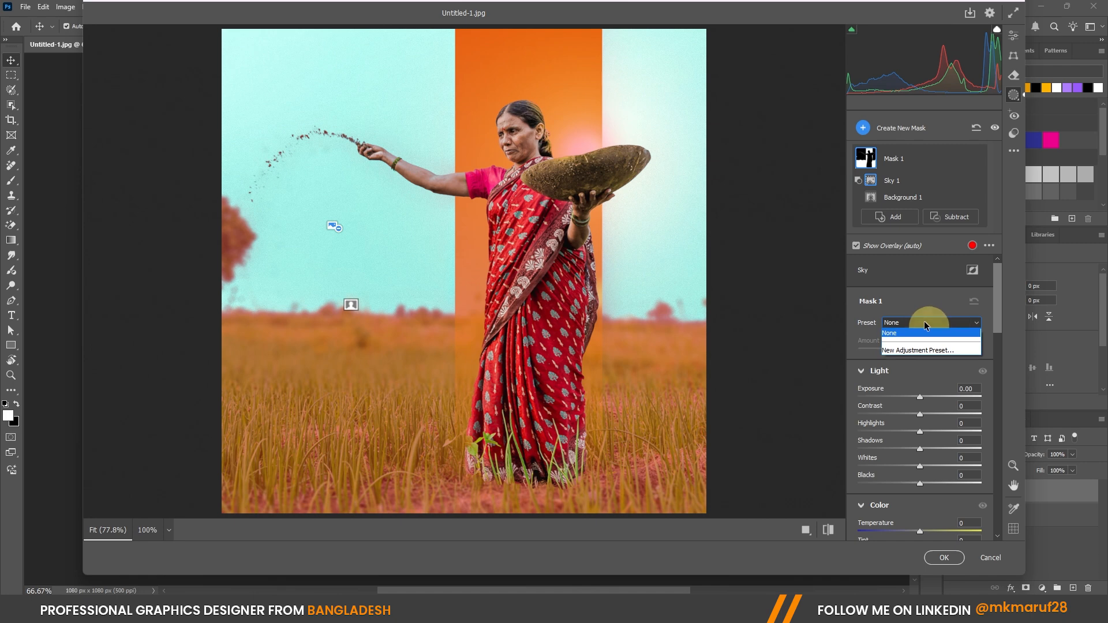
{"action": "left_click", "coordinate": [915, 353]}
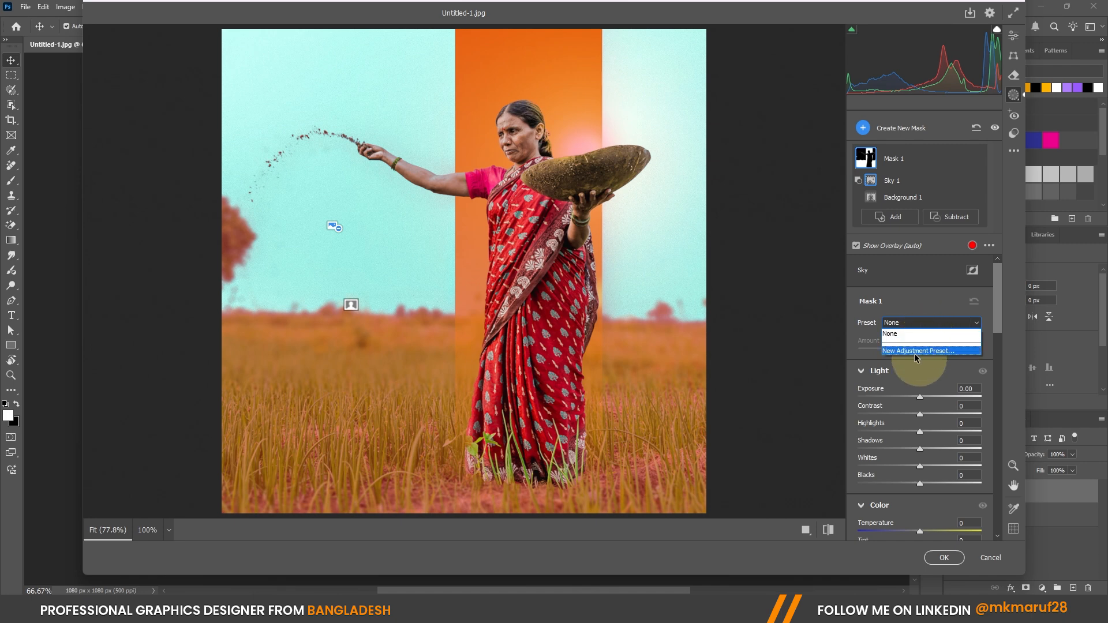
{"action": "left_click", "coordinate": [916, 314]}
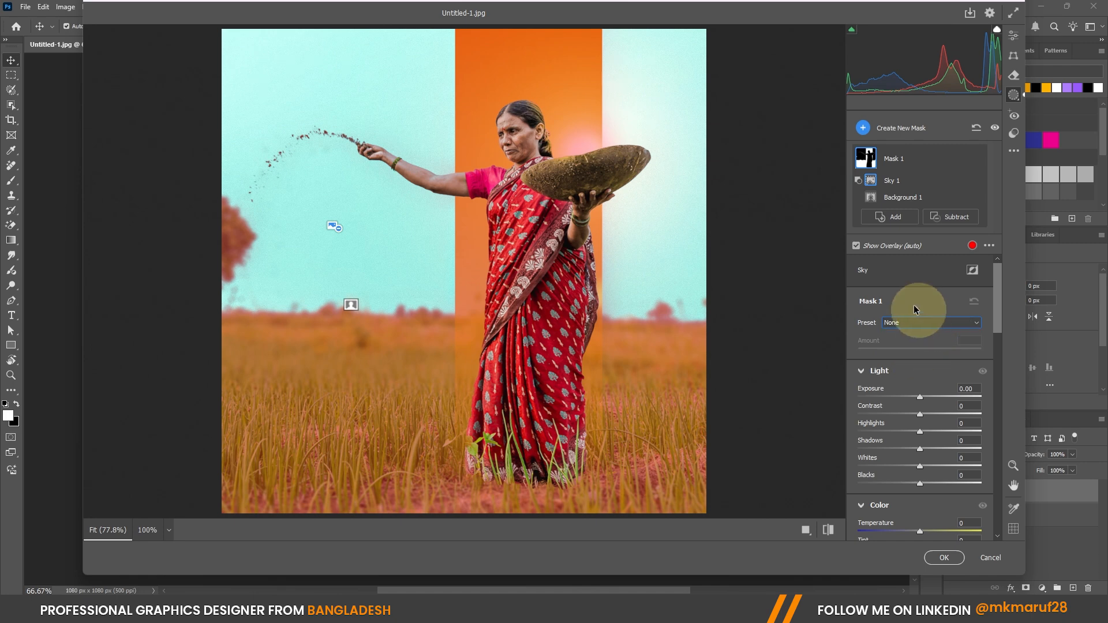
Step: Raise the background mask's Contrast to about +7 and its Whites slightly, and lower Blacks to -30
{"action": "scroll", "coordinate": [916, 309], "scroll_direction": "down", "scroll_amount": 2}
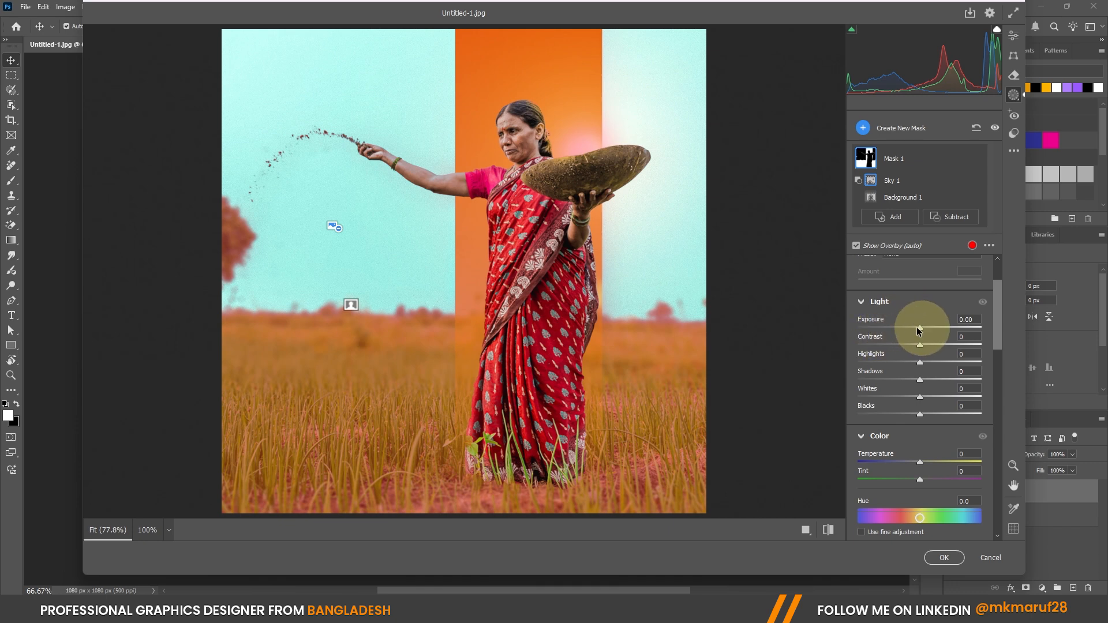
{"action": "left_click_drag", "start_coordinate": [924, 343], "coordinate": [928, 343]}
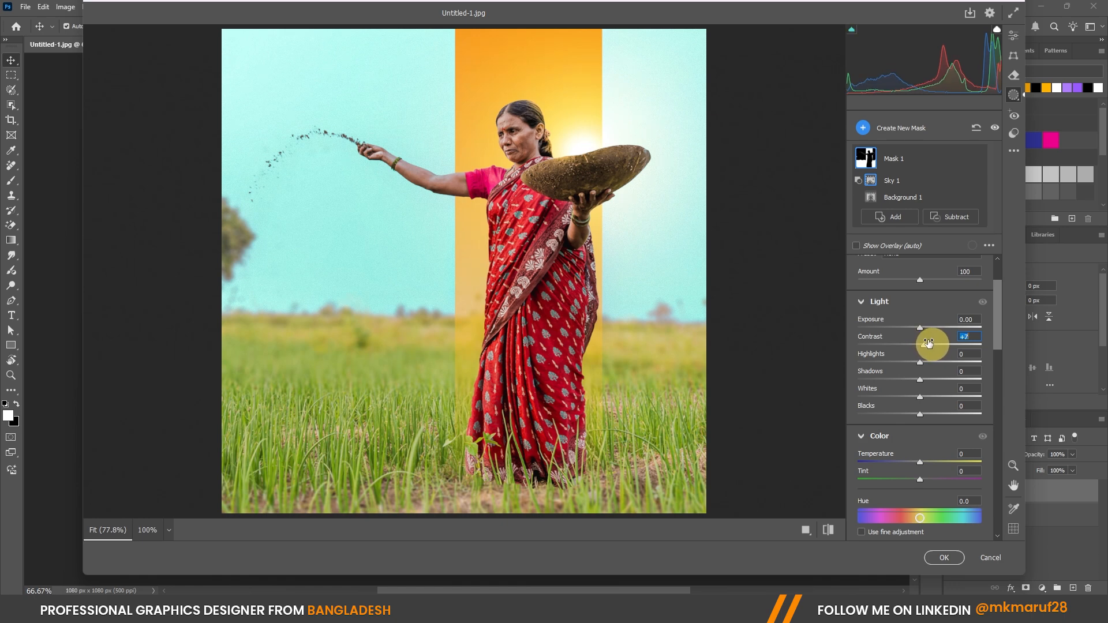
{"action": "left_click_drag", "start_coordinate": [925, 359], "coordinate": [906, 412]}
Step: Set the background mask's Temperature to +6, Tint to -3 and Hue to -7.6, and raise its Saturation
{"action": "scroll", "coordinate": [912, 352], "scroll_direction": "down", "scroll_amount": 3}
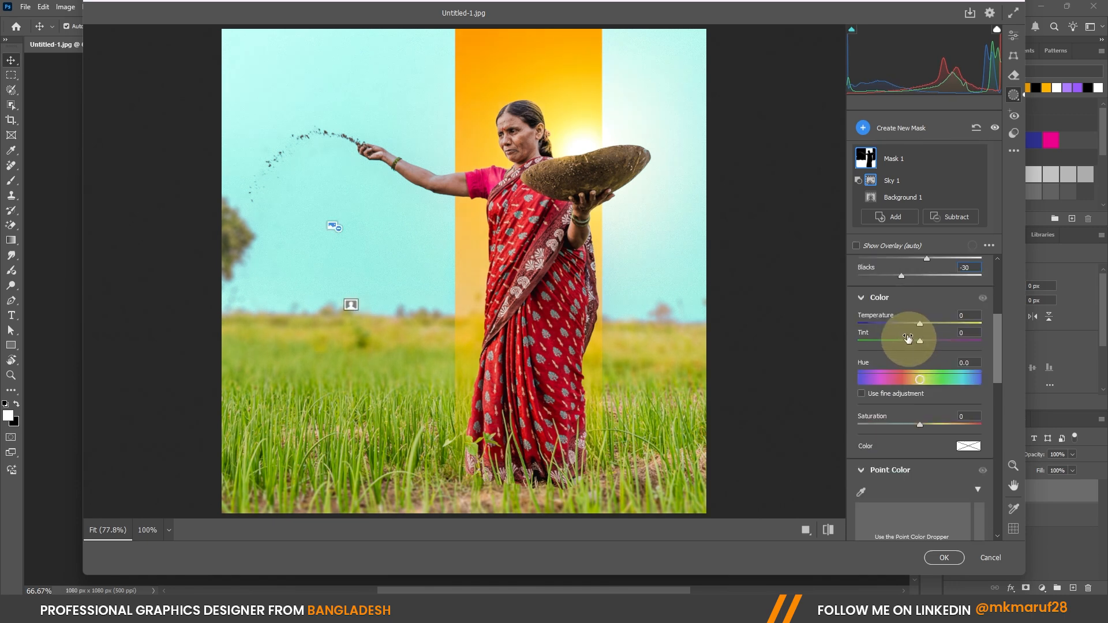
{"action": "mouse_move", "coordinate": [923, 320]}
{"action": "left_mouse_down"}
{"action": "mouse_move", "coordinate": [942, 319]}
{"action": "mouse_move", "coordinate": [896, 317]}
{"action": "mouse_move", "coordinate": [926, 318]}
{"action": "mouse_move", "coordinate": [910, 339]}
{"action": "mouse_move", "coordinate": [869, 336]}
{"action": "mouse_move", "coordinate": [958, 338]}
{"action": "mouse_move", "coordinate": [924, 339]}
{"action": "left_mouse_up"}
{"action": "mouse_move", "coordinate": [921, 380]}
{"action": "left_mouse_down"}
{"action": "mouse_move", "coordinate": [967, 381]}
{"action": "mouse_move", "coordinate": [922, 380]}
{"action": "left_mouse_up"}
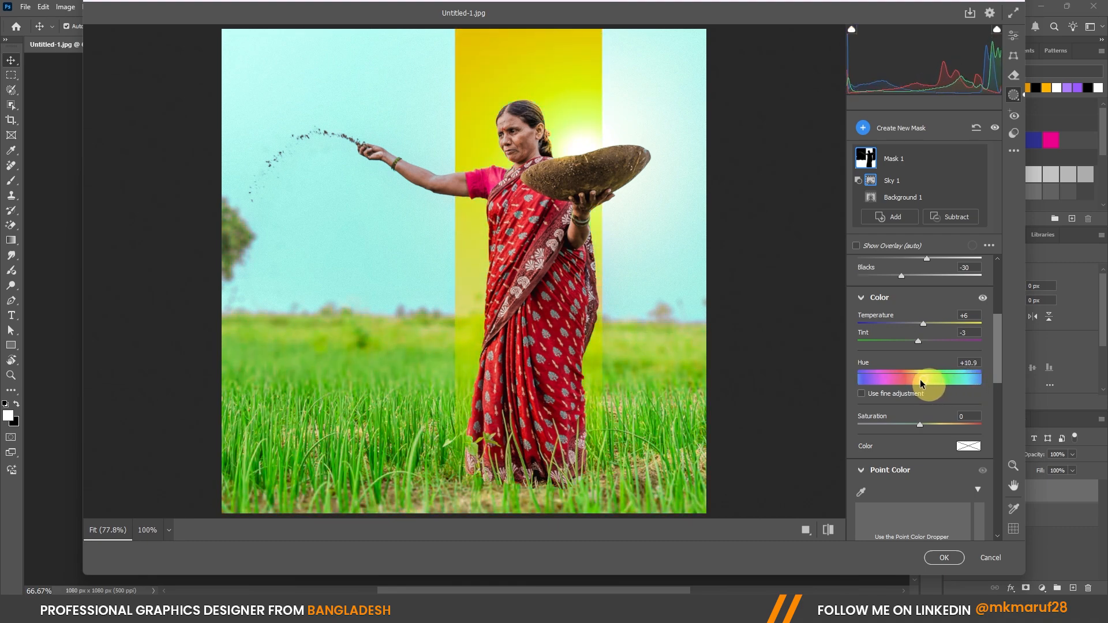
{"action": "scroll", "coordinate": [662, 326], "scroll_direction": "down", "scroll_amount": 1}
{"action": "mouse_move", "coordinate": [912, 382]}
{"action": "left_mouse_down"}
{"action": "mouse_move", "coordinate": [874, 389]}
{"action": "mouse_move", "coordinate": [917, 388]}
{"action": "left_mouse_up"}
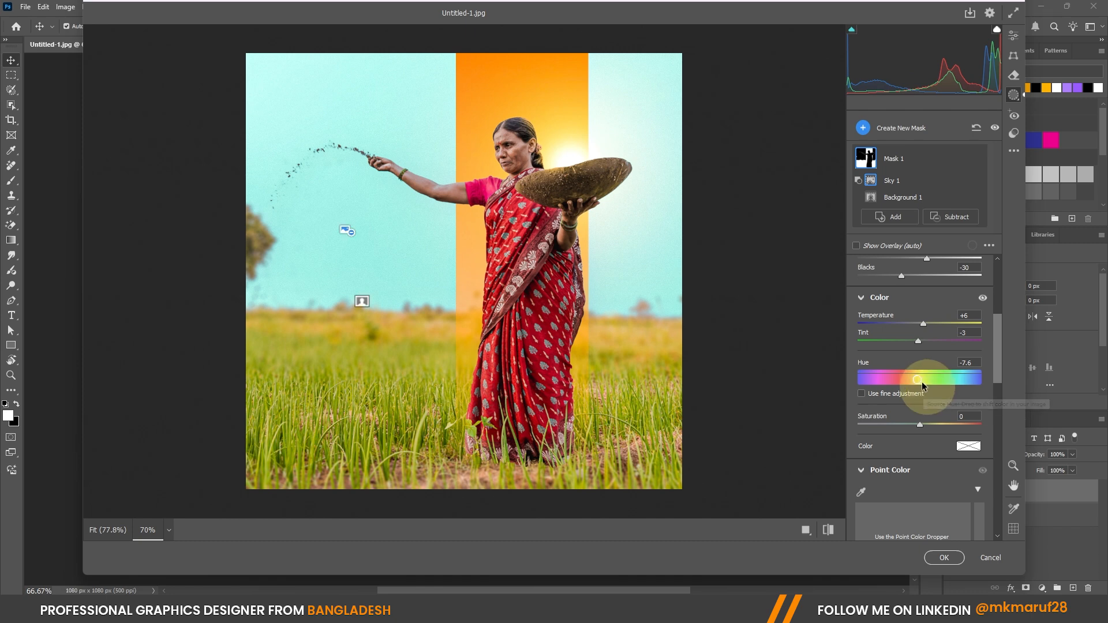
{"action": "left_click_drag", "start_coordinate": [922, 425], "coordinate": [936, 429]}
Step: Set the background mask's effects to Texture +14 and Clarity +4
{"action": "scroll", "coordinate": [967, 397], "scroll_direction": "down", "scroll_amount": 8}
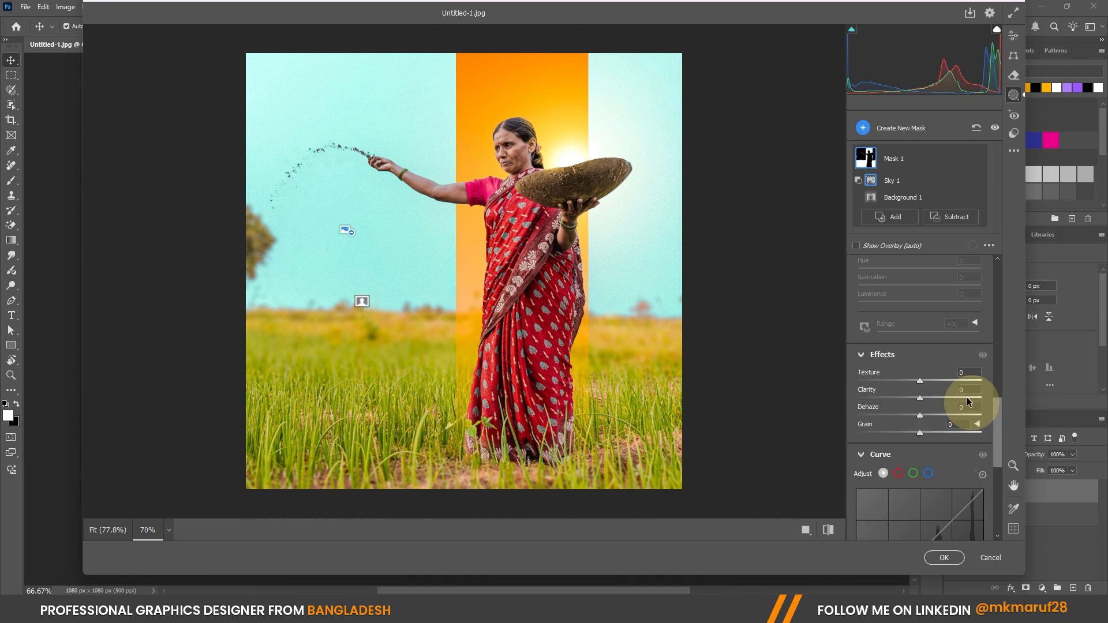
{"action": "left_click_drag", "start_coordinate": [922, 380], "coordinate": [930, 380]}
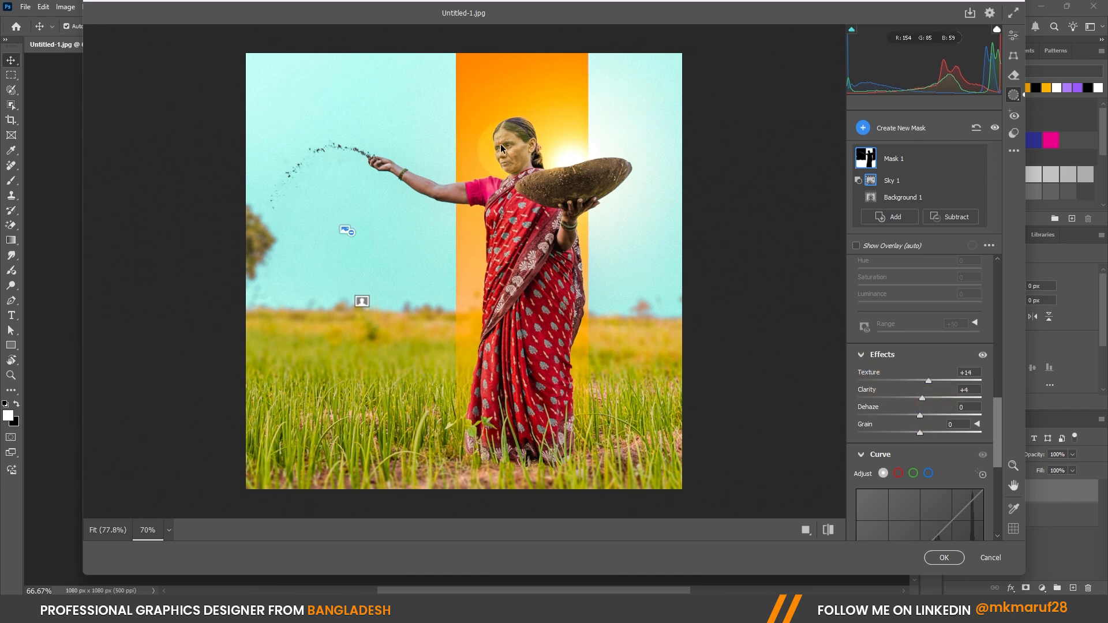
Step: Try lowering the background mask's Clarity to -58 while checking the area around the woman's face up close
{"action": "key", "text": "ctrl+plus"}
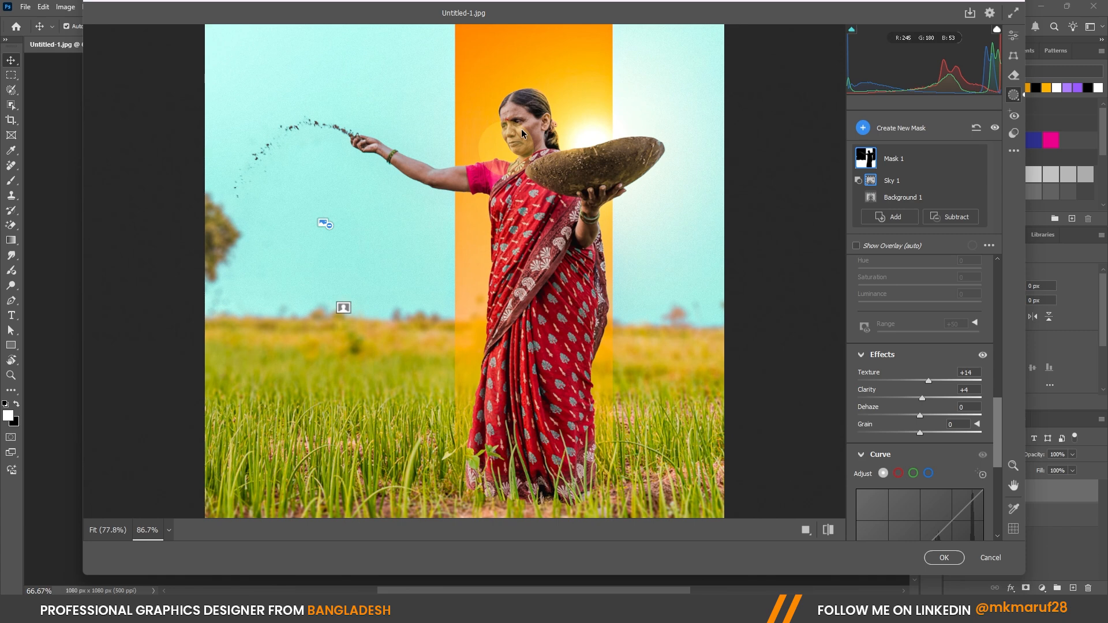
{"action": "key", "text": "ctrl+plus"}
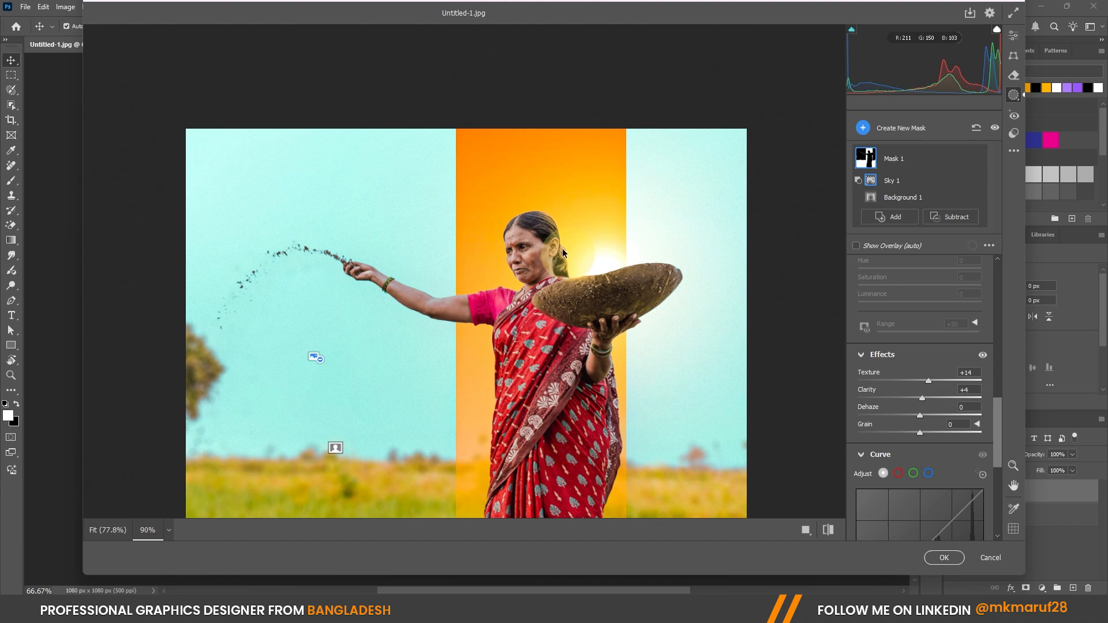
{"action": "key", "text": "ctrl+plus"}
{"action": "key", "text": "ctrl+plus"}
{"action": "left_click_drag", "start_coordinate": [580, 139], "coordinate": [573, 276]}
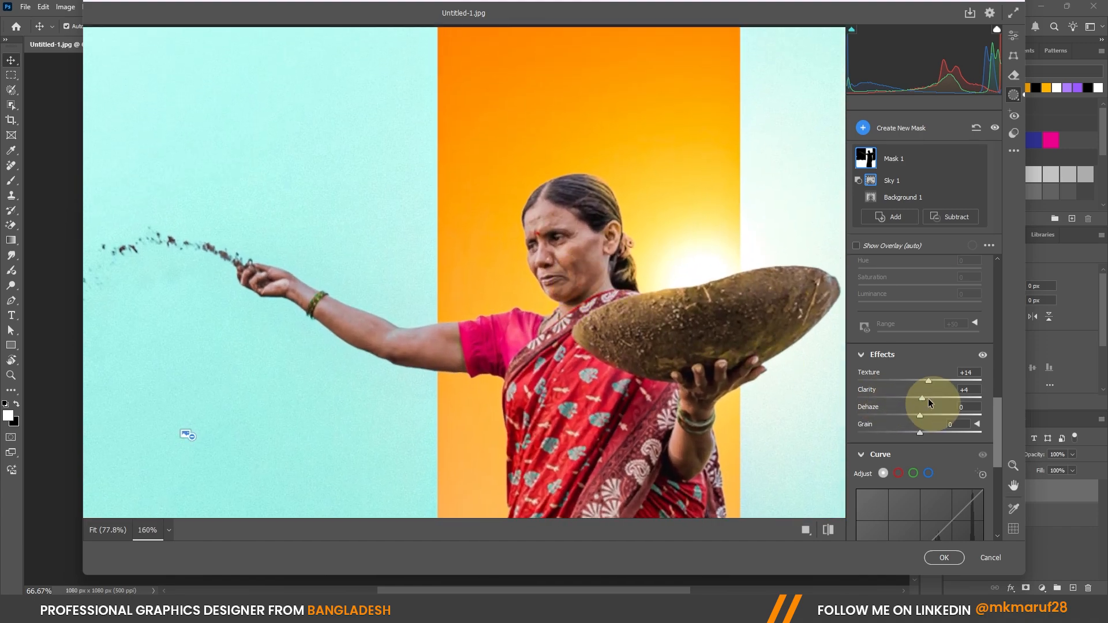
{"action": "left_click_drag", "start_coordinate": [925, 397], "coordinate": [914, 397]}
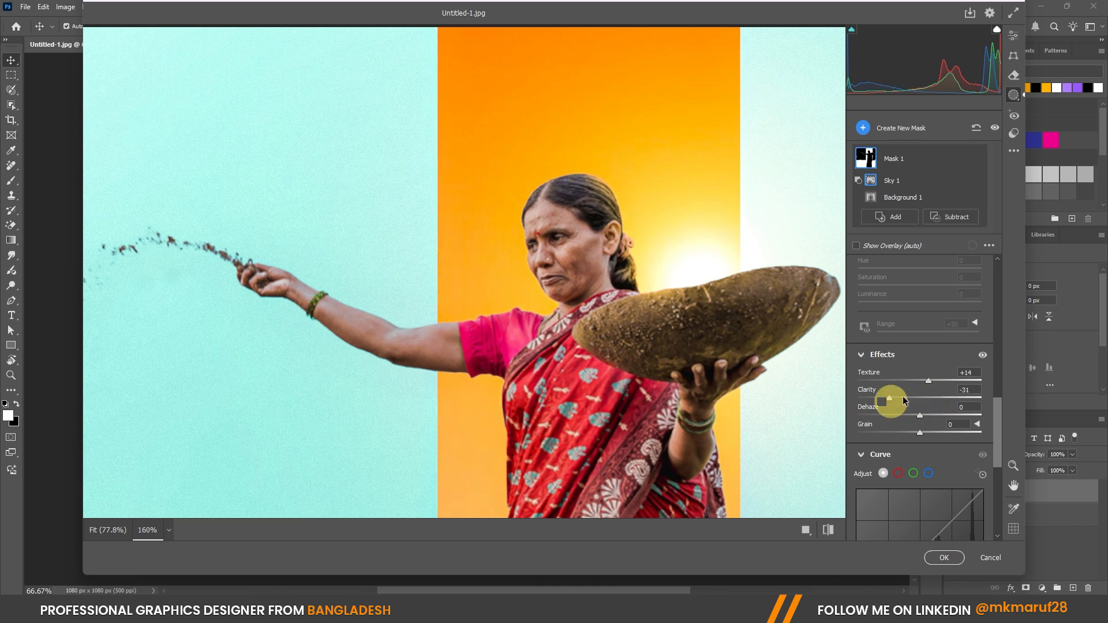
{"action": "left_click", "coordinate": [554, 254]}
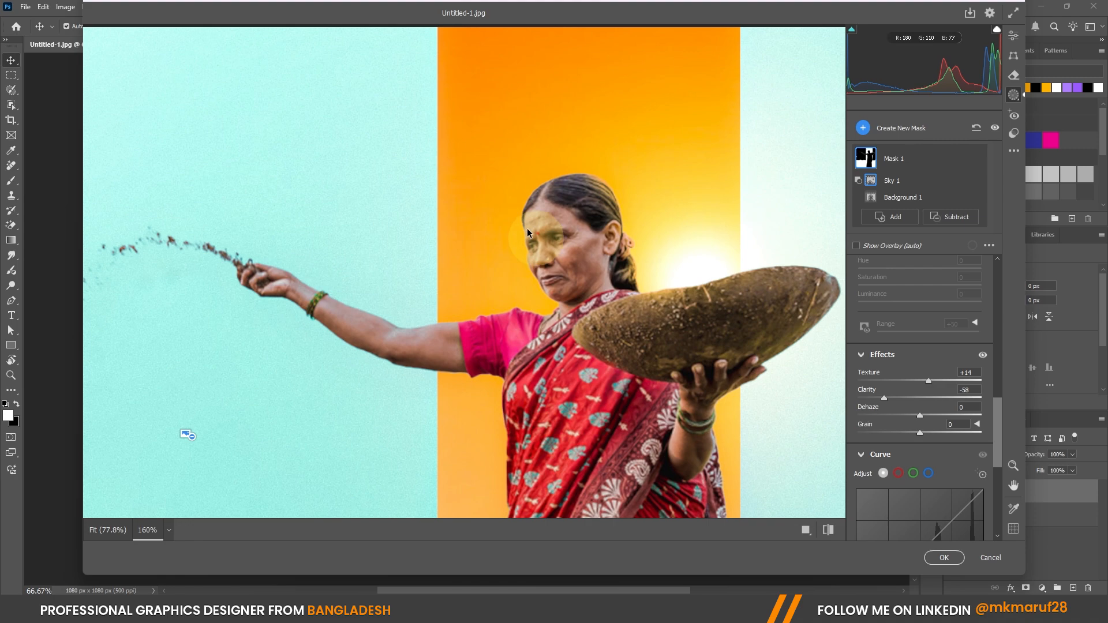
Step: Check the grass around the sari's hem up close, and set the background mask's Clarity to +8 and Grain to +5
{"action": "scroll", "coordinate": [467, 241], "scroll_direction": "down", "scroll_amount": 2}
{"action": "scroll", "coordinate": [601, 341], "scroll_direction": "down", "scroll_amount": 2}
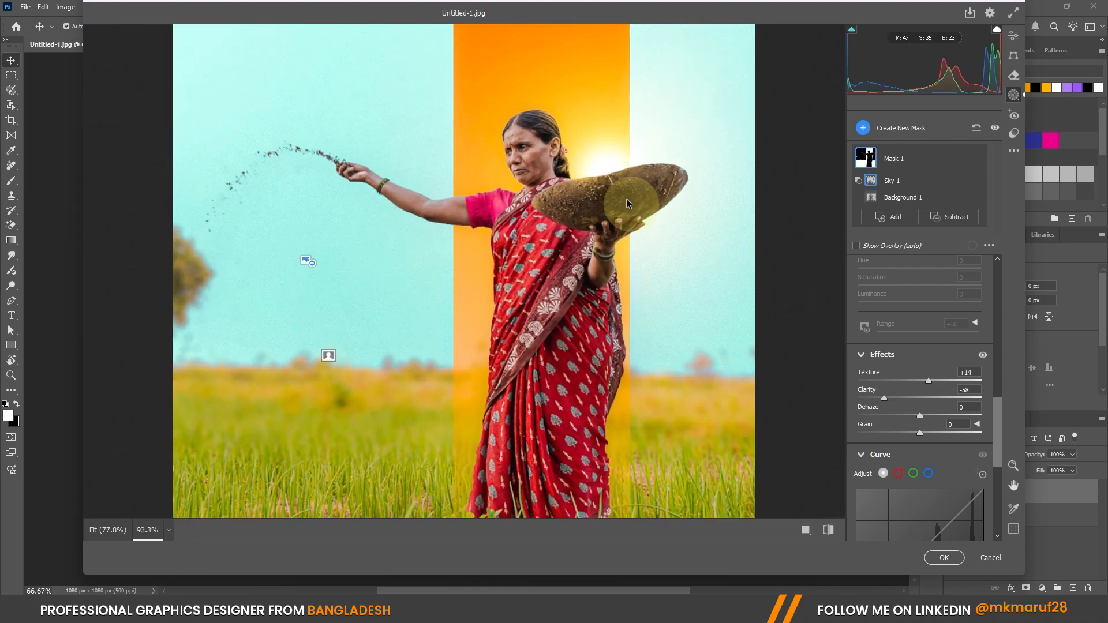
{"action": "scroll", "coordinate": [420, 510], "scroll_direction": "up", "scroll_amount": 2}
{"action": "scroll", "coordinate": [454, 302], "scroll_direction": "down", "scroll_amount": 2}
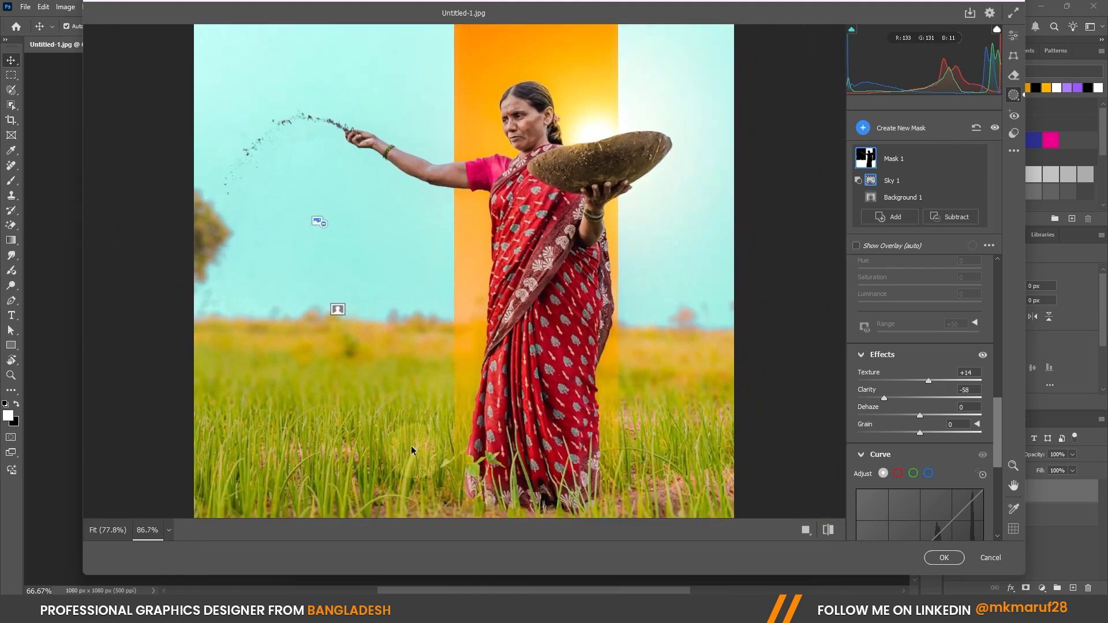
{"action": "scroll", "coordinate": [411, 445], "scroll_direction": "up", "scroll_amount": 3}
{"action": "left_click_drag", "start_coordinate": [417, 453], "coordinate": [429, 219]}
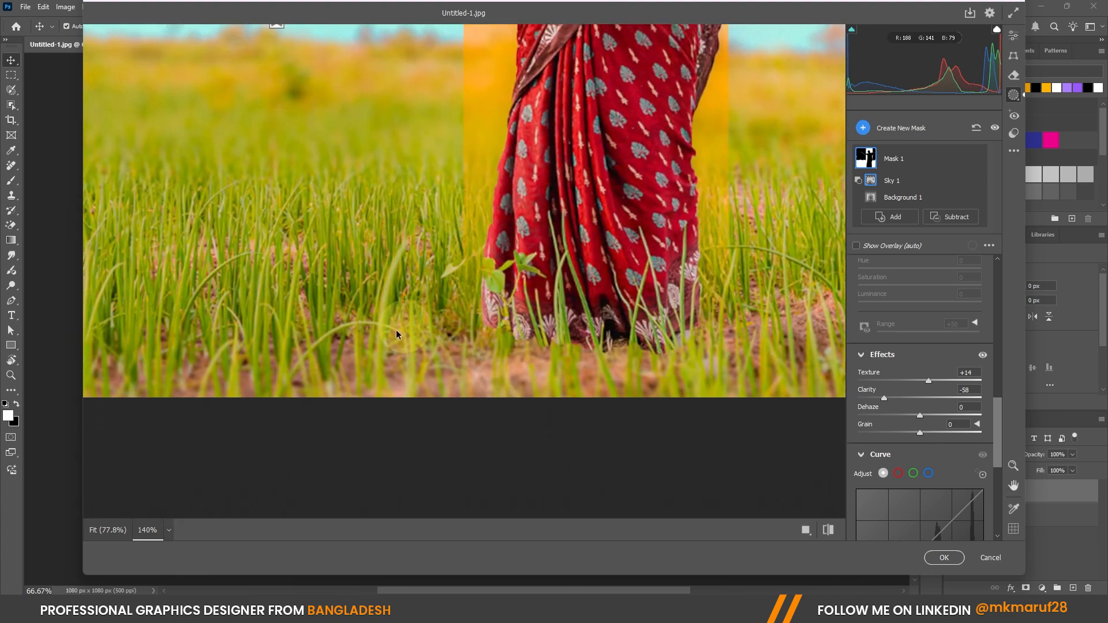
{"action": "scroll", "coordinate": [370, 359], "scroll_direction": "up", "scroll_amount": 2}
{"action": "left_click_drag", "start_coordinate": [368, 413], "coordinate": [370, 354]}
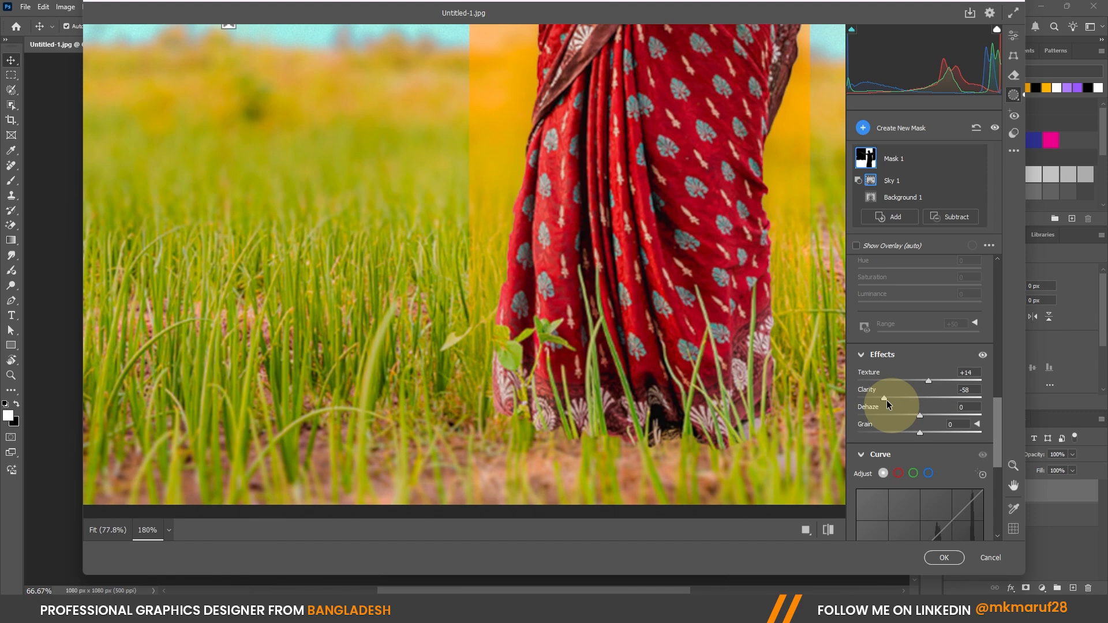
{"action": "left_click_drag", "start_coordinate": [925, 401], "coordinate": [957, 401]}
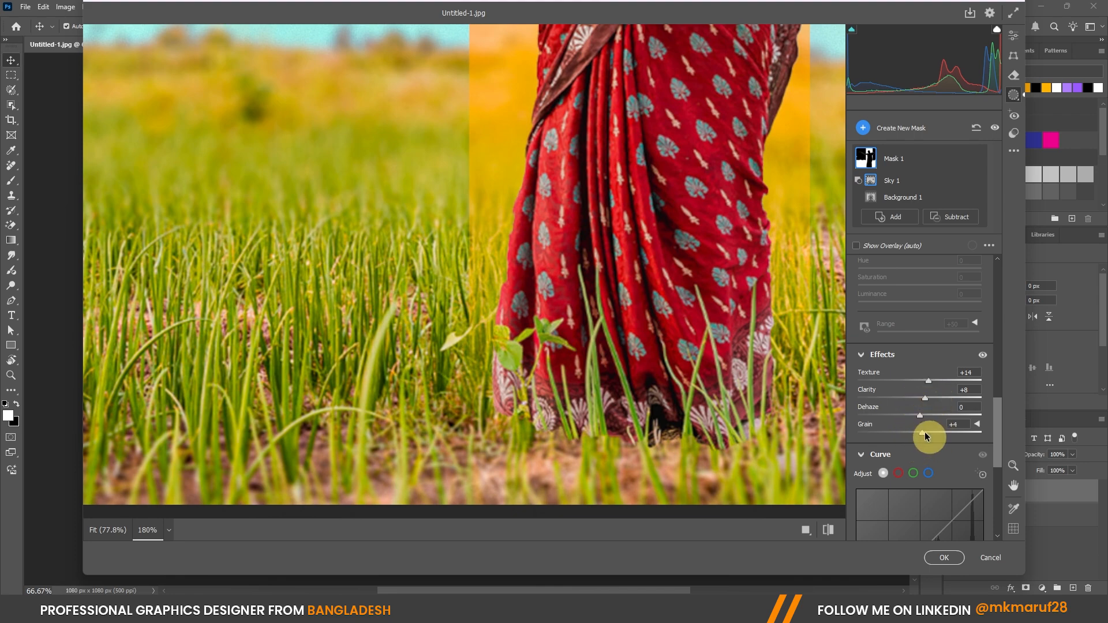
{"action": "scroll", "coordinate": [696, 342], "scroll_direction": "down", "scroll_amount": 3}
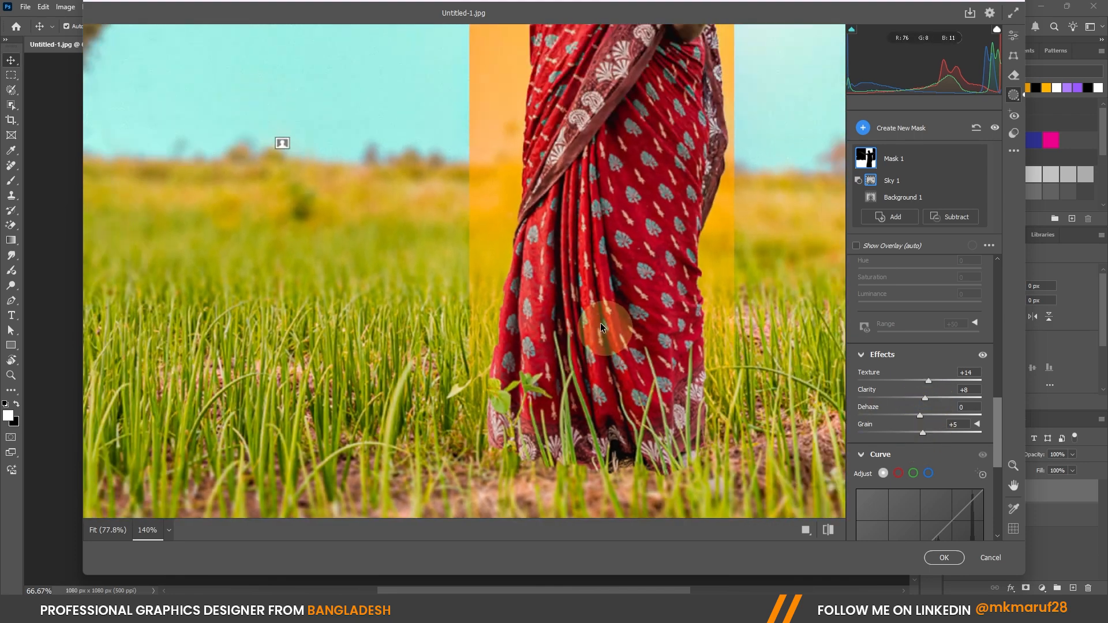
Step: Apply the Camera Raw mask adjustments to the duplicated layer
{"action": "scroll", "coordinate": [600, 323], "scroll_direction": "down", "scroll_amount": 1}
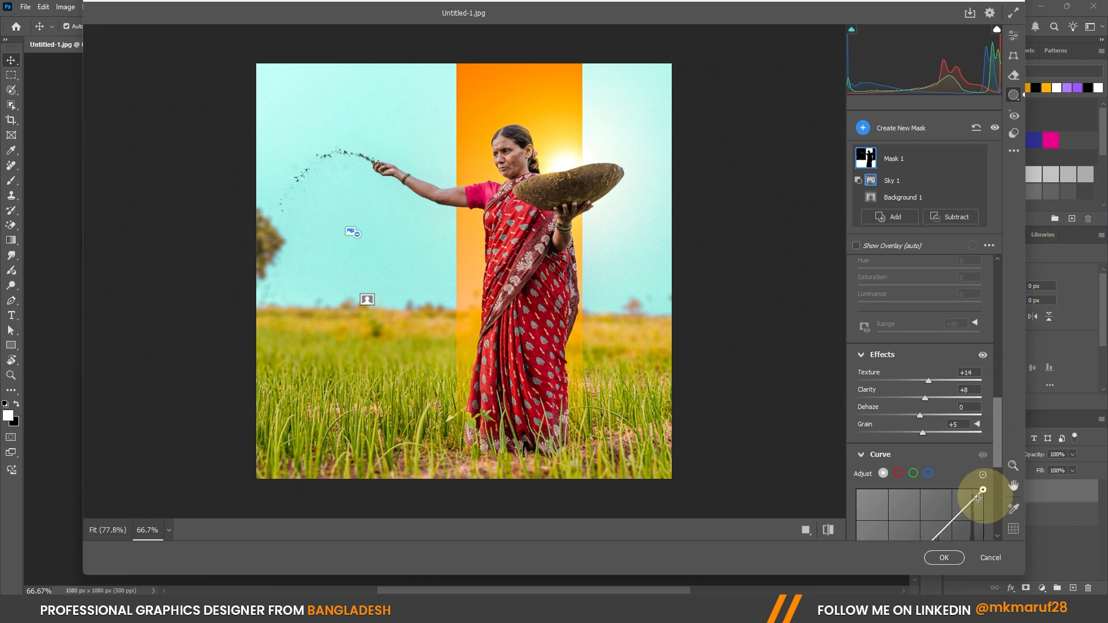
{"action": "left_click", "coordinate": [944, 558]}
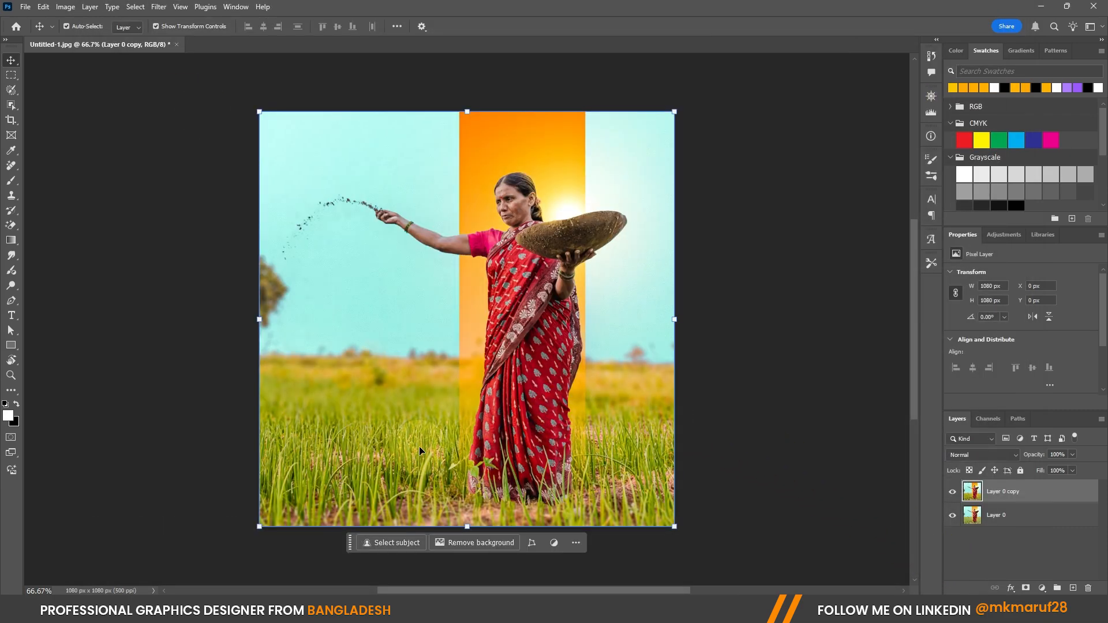
Step: Compare the graded Layer 0 copy with the original layer beneath it by toggling the copy's visibility, and inspect the result up close
{"action": "left_click", "coordinate": [953, 493]}
{"action": "left_click", "coordinate": [953, 493]}
{"action": "left_click", "coordinate": [953, 494]}
{"action": "left_click", "coordinate": [952, 493]}
{"action": "left_click", "coordinate": [952, 493]}
{"action": "left_click", "coordinate": [953, 494]}
{"action": "scroll", "coordinate": [687, 218], "scroll_direction": "down", "scroll_amount": 2}
{"action": "scroll", "coordinate": [551, 460], "scroll_direction": "up", "scroll_amount": 3}
{"action": "scroll", "coordinate": [551, 460], "scroll_direction": "down", "scroll_amount": 1}
{"action": "scroll", "coordinate": [458, 225], "scroll_direction": "down", "scroll_amount": 2}
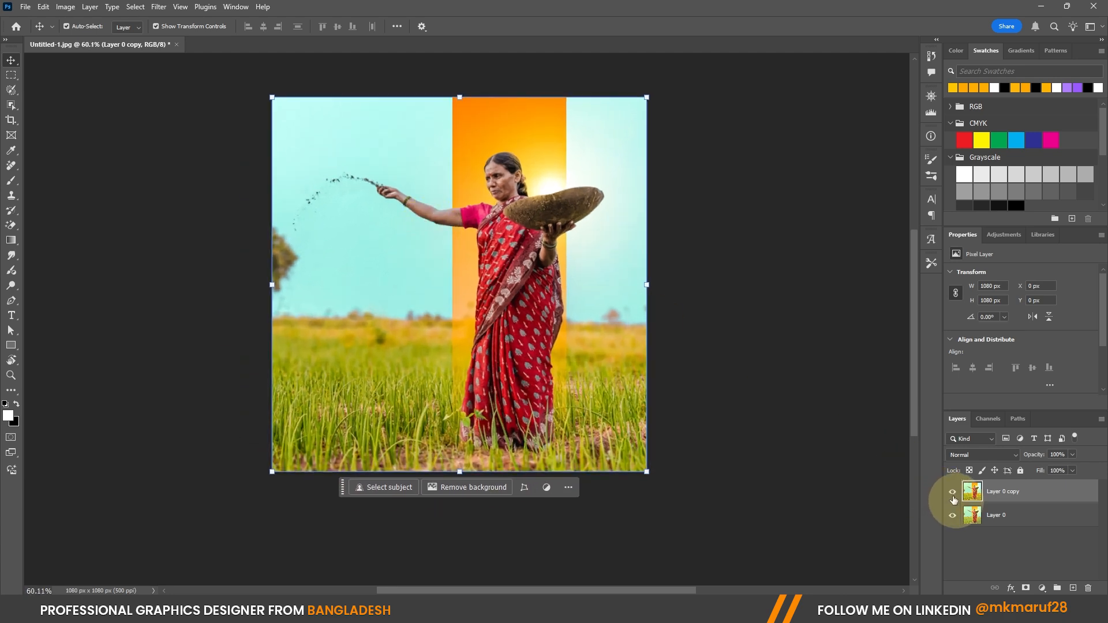
{"action": "left_click", "coordinate": [953, 497]}
{"action": "left_click", "coordinate": [952, 497]}
{"action": "left_click", "coordinate": [953, 497]}
{"action": "left_click", "coordinate": [954, 496]}
{"action": "left_click", "coordinate": [953, 496]}
{"action": "left_click", "coordinate": [953, 497]}
{"action": "left_click", "coordinate": [953, 497]}
{"action": "left_click", "coordinate": [953, 497]}
{"action": "left_click", "coordinate": [953, 497]}
{"action": "left_click", "coordinate": [954, 497]}
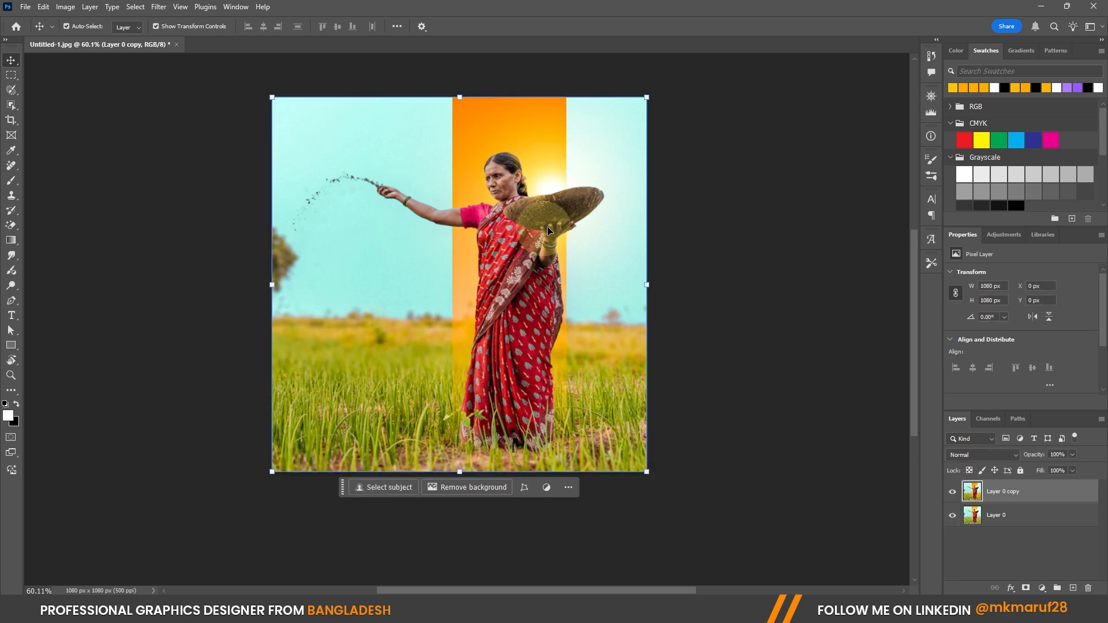
{"action": "scroll", "coordinate": [519, 254], "scroll_direction": "up", "scroll_amount": 2}
{"action": "scroll", "coordinate": [473, 214], "scroll_direction": "up", "scroll_amount": 2}
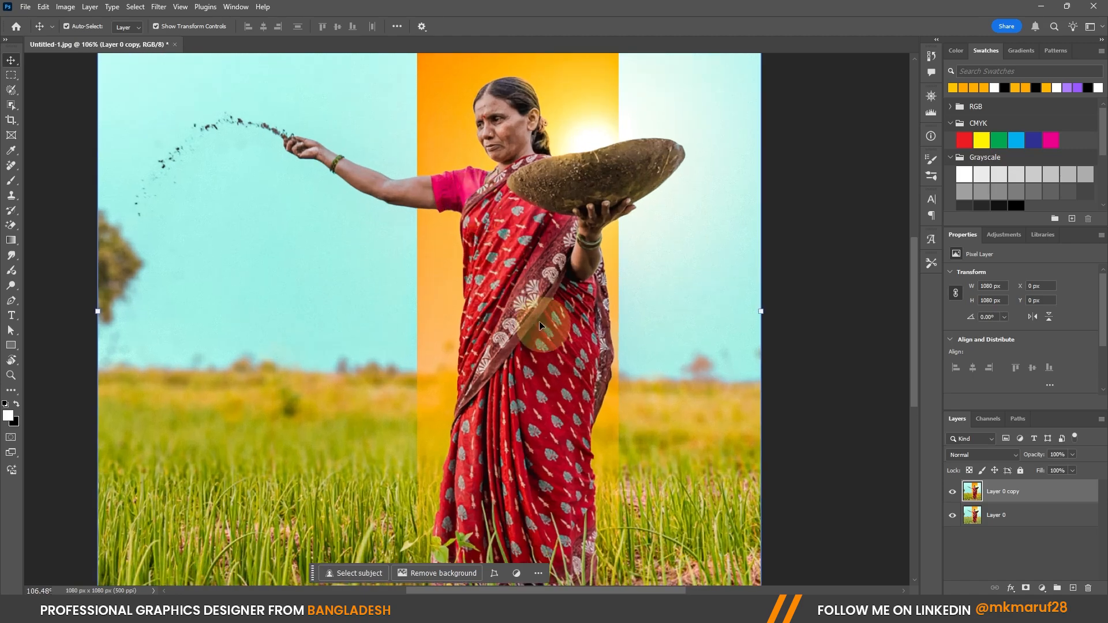
{"action": "scroll", "coordinate": [538, 323], "scroll_direction": "down", "scroll_amount": 2}
Step: Start a new Camera Raw Filter on Layer 0 copy and create a mask of the subject
{"action": "left_click", "coordinate": [158, 6]}
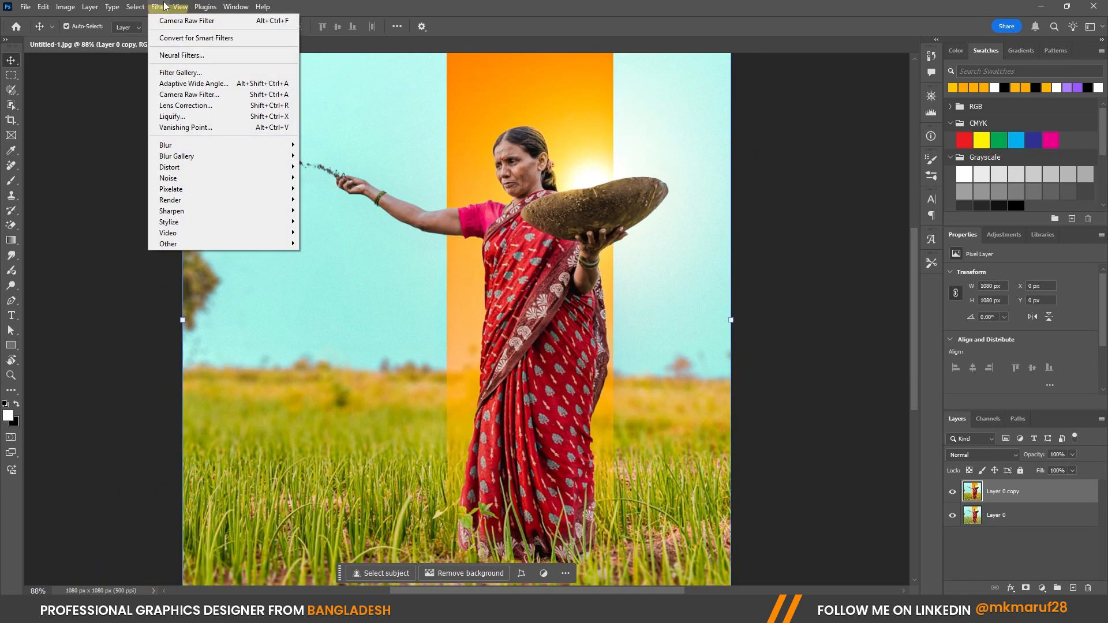
{"action": "left_click", "coordinate": [196, 94]}
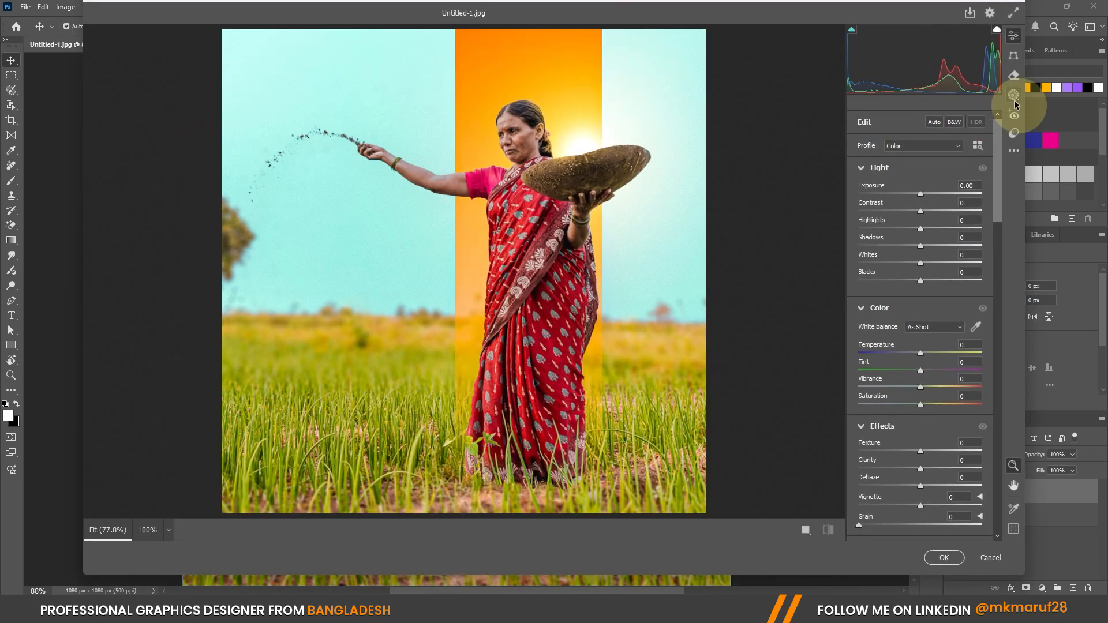
{"action": "left_click", "coordinate": [1014, 95]}
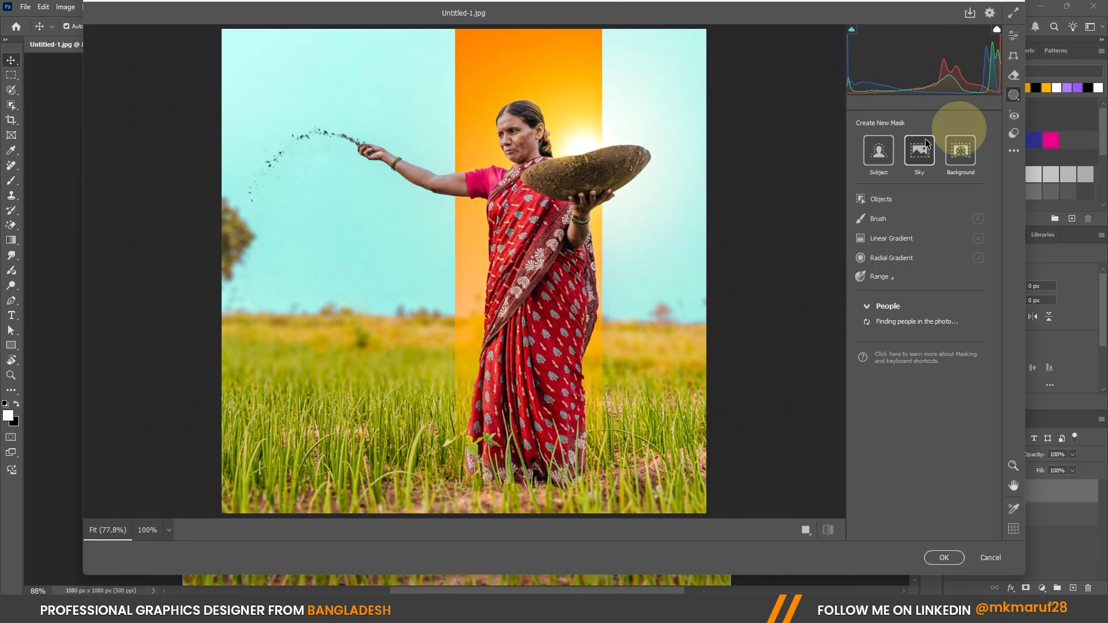
{"action": "left_click", "coordinate": [876, 151]}
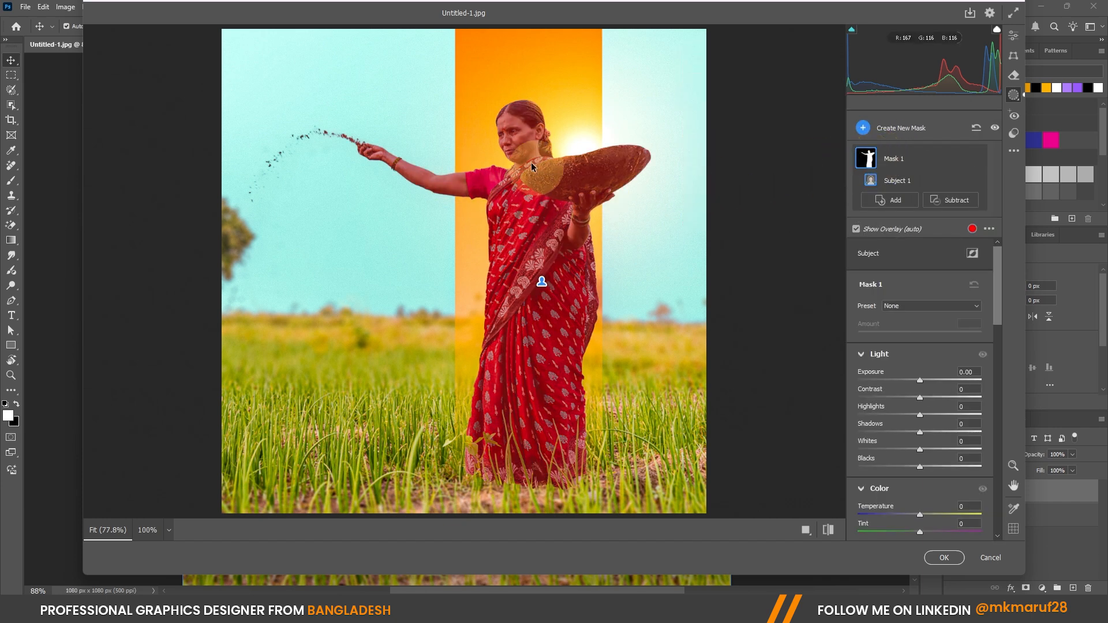
Step: Set the subject mask's light to Exposure +0.20, Contrast -7, Highlights +10, Shadows +9, Whites +9 and Blacks -8
{"action": "scroll", "coordinate": [889, 357], "scroll_direction": "down", "scroll_amount": 2}
{"action": "left_click_drag", "start_coordinate": [920, 310], "coordinate": [918, 390]}
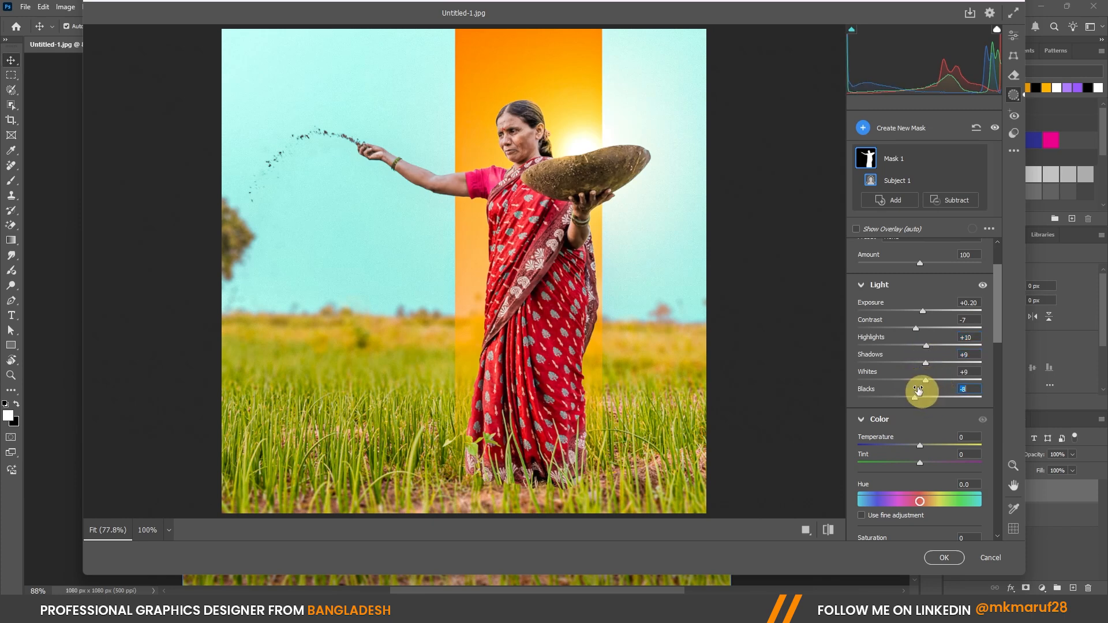
Step: Set the subject mask's color to Temperature -8, Tint +3 and Saturation +5
{"action": "scroll", "coordinate": [918, 381], "scroll_direction": "down", "scroll_amount": 5}
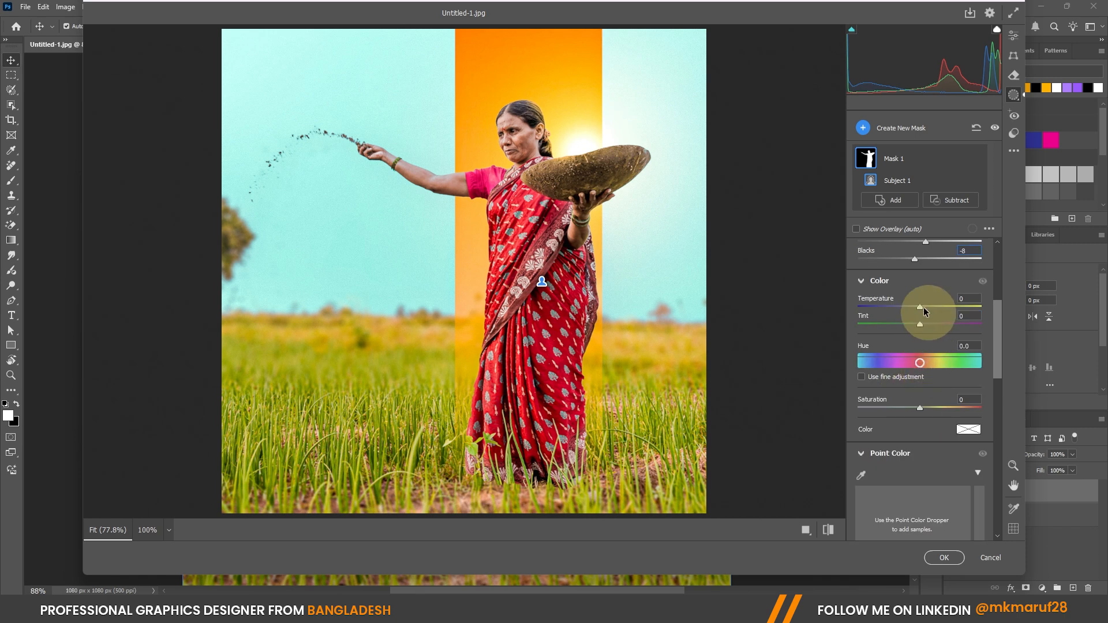
{"action": "left_click_drag", "start_coordinate": [925, 305], "coordinate": [926, 321]}
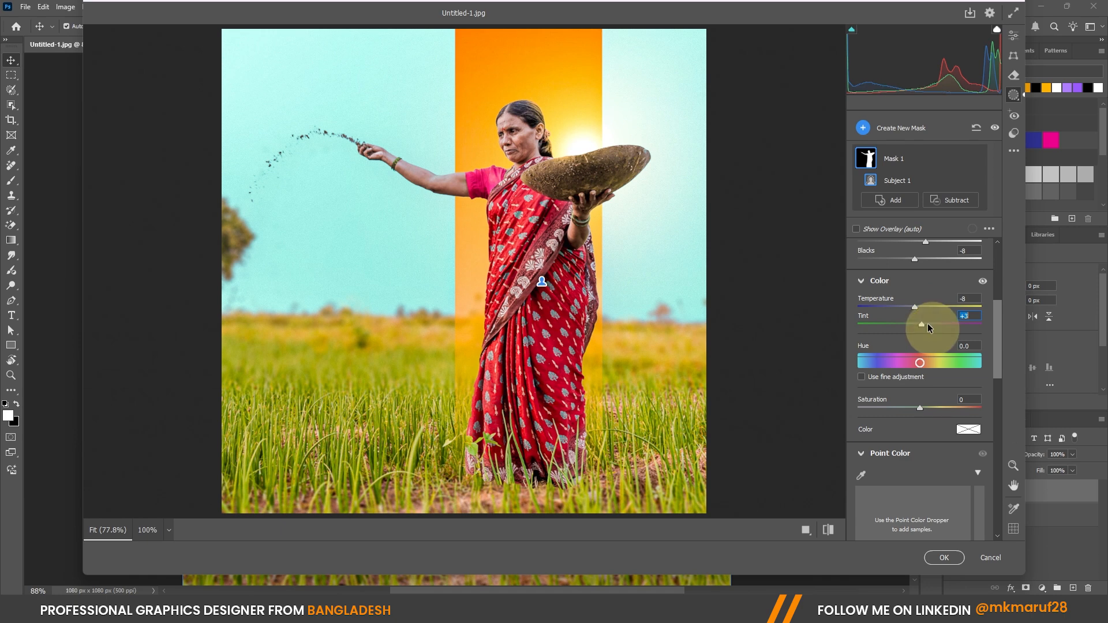
{"action": "scroll", "coordinate": [926, 323], "scroll_direction": "down", "scroll_amount": 3}
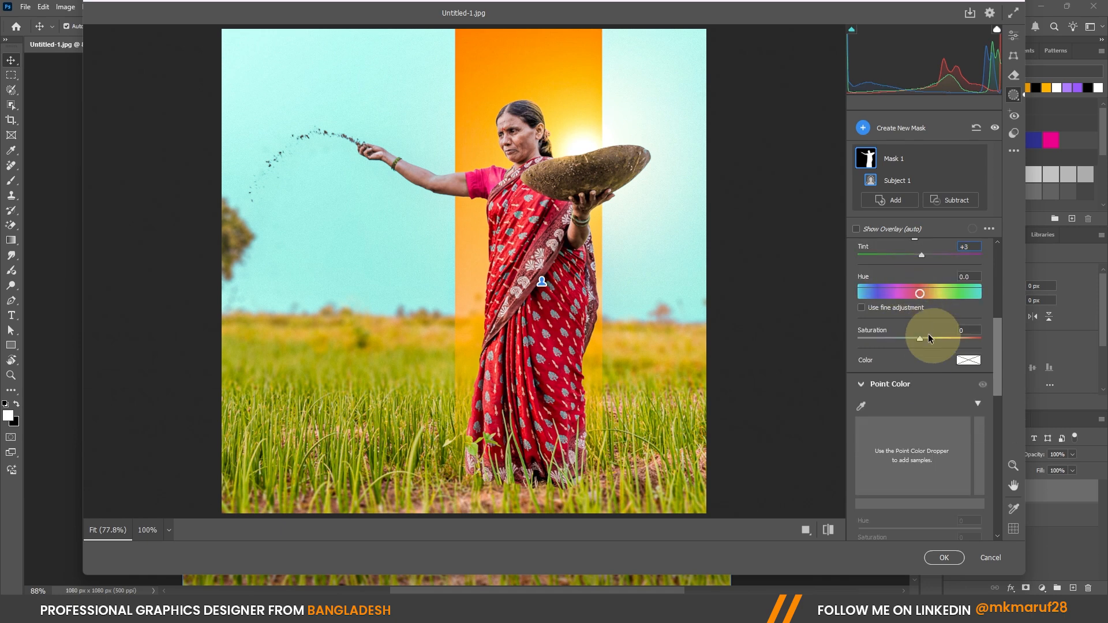
{"action": "left_click_drag", "start_coordinate": [923, 338], "coordinate": [937, 341]}
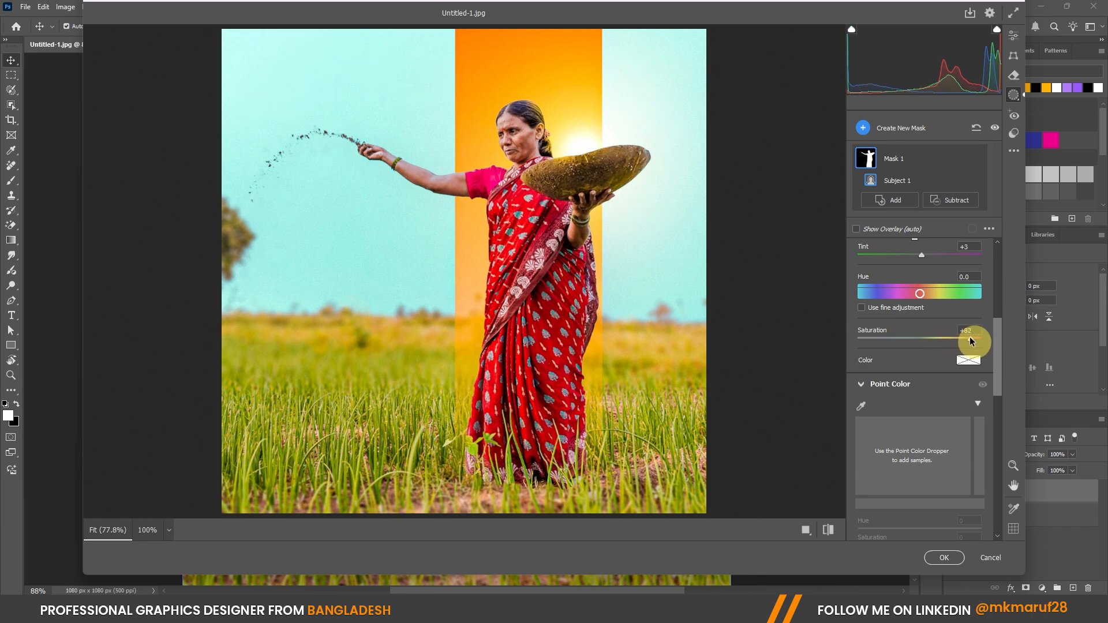
{"action": "mouse_move", "coordinate": [939, 340]}
{"action": "left_mouse_down"}
{"action": "mouse_move", "coordinate": [823, 333]}
{"action": "mouse_move", "coordinate": [921, 334]}
{"action": "left_mouse_up"}
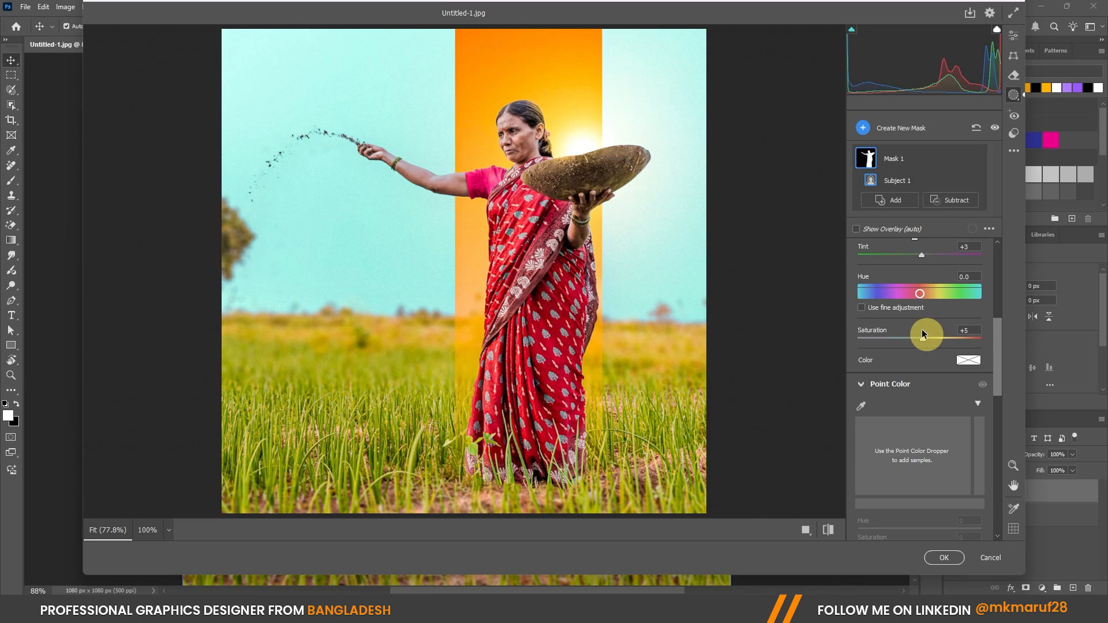
Step: Check the woman's face up close while setting the subject mask's effects to Texture +11, Clarity -8, Dehaze -2 and Grain +4
{"action": "scroll", "coordinate": [919, 323], "scroll_direction": "down", "scroll_amount": 5}
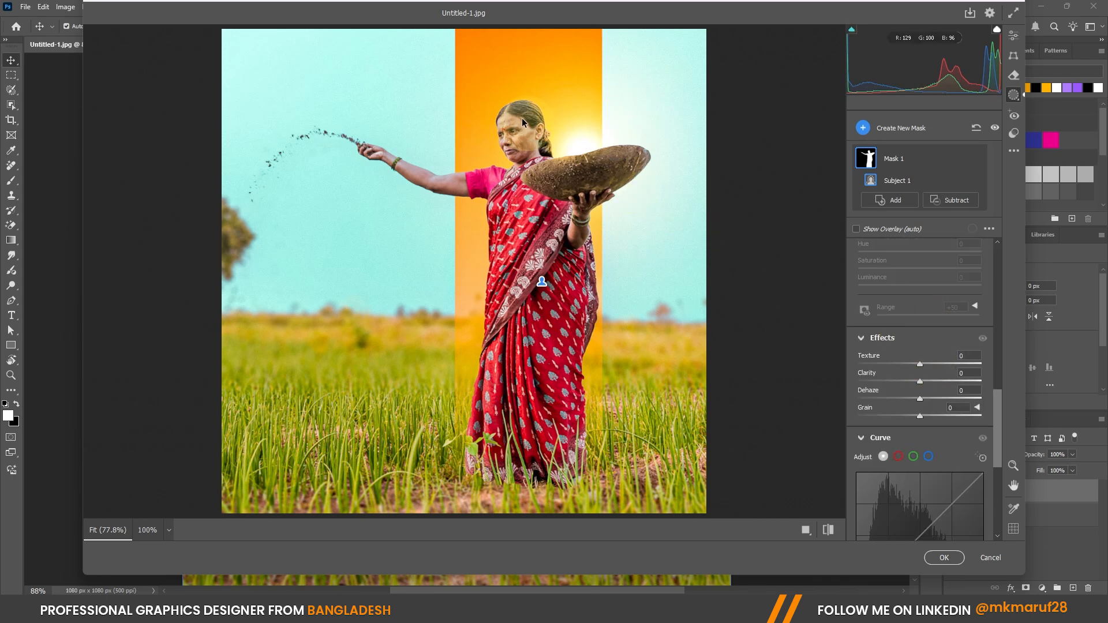
{"action": "scroll", "coordinate": [522, 118], "scroll_direction": "up", "scroll_amount": 3}
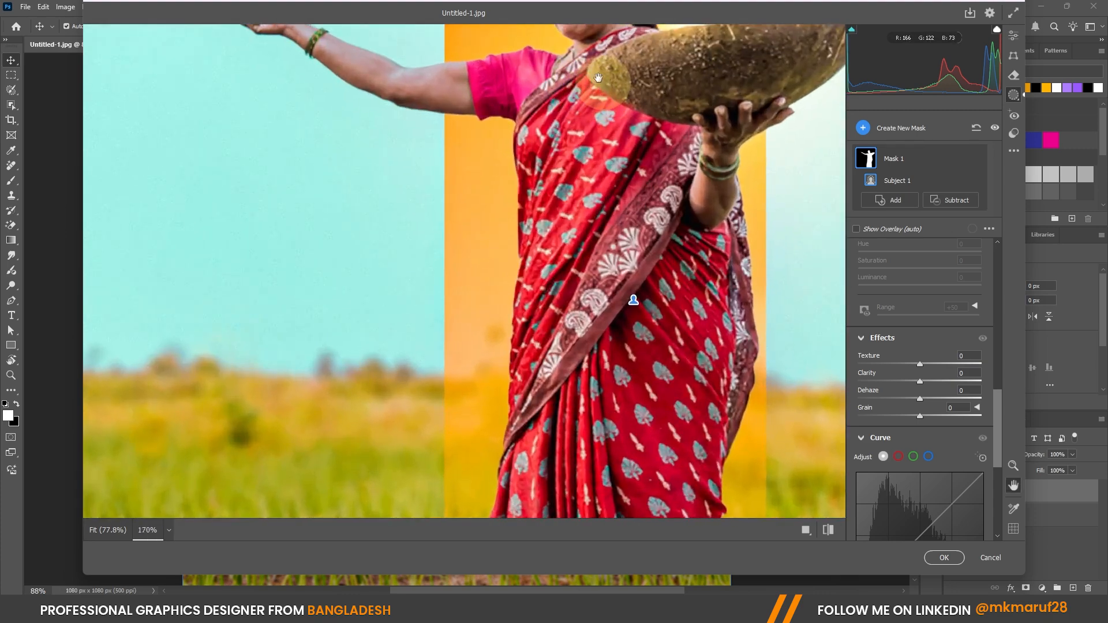
{"action": "left_click_drag", "start_coordinate": [598, 78], "coordinate": [580, 360]}
{"action": "scroll", "coordinate": [599, 263], "scroll_direction": "up", "scroll_amount": 3}
{"action": "scroll", "coordinate": [598, 261], "scroll_direction": "up", "scroll_amount": 2}
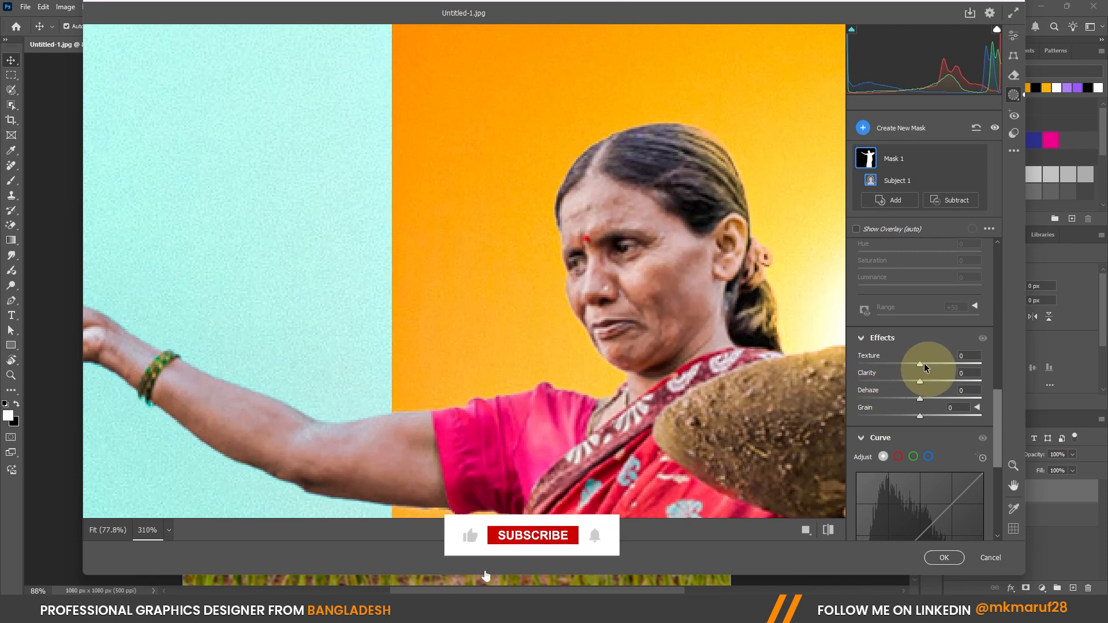
{"action": "left_click_drag", "start_coordinate": [925, 364], "coordinate": [977, 365]}
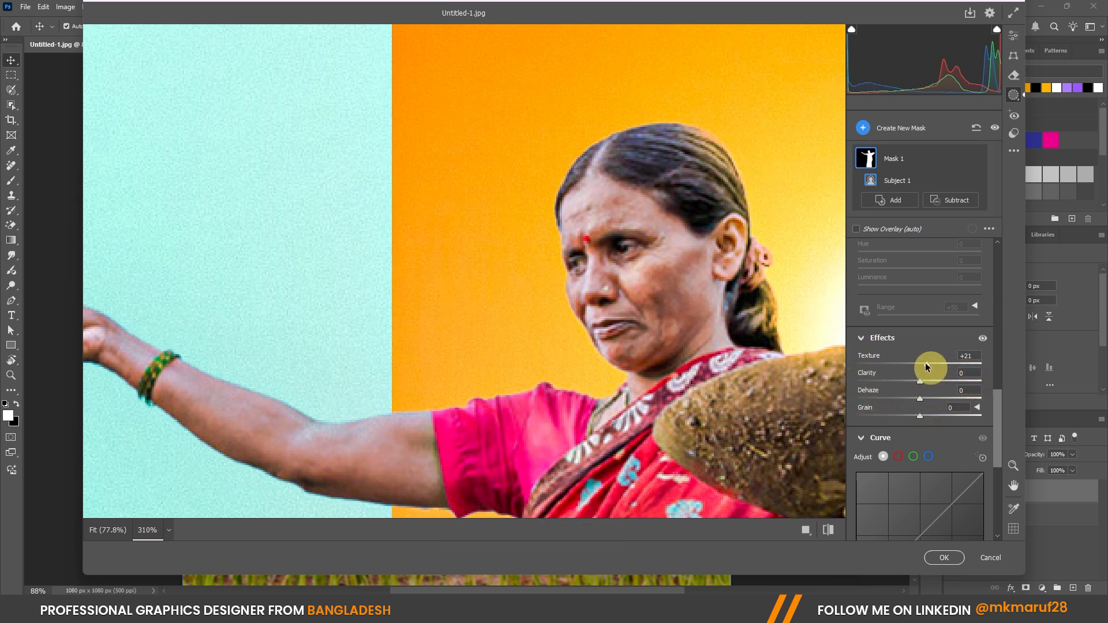
{"action": "left_click_drag", "start_coordinate": [923, 366], "coordinate": [923, 365]}
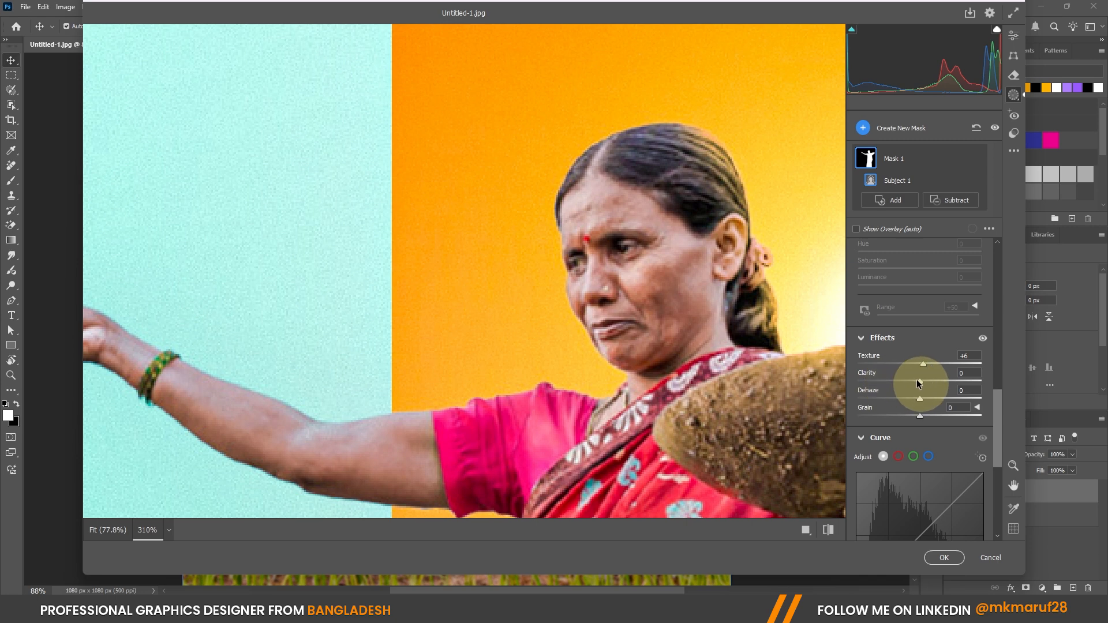
{"action": "left_click_drag", "start_coordinate": [920, 381], "coordinate": [860, 381]}
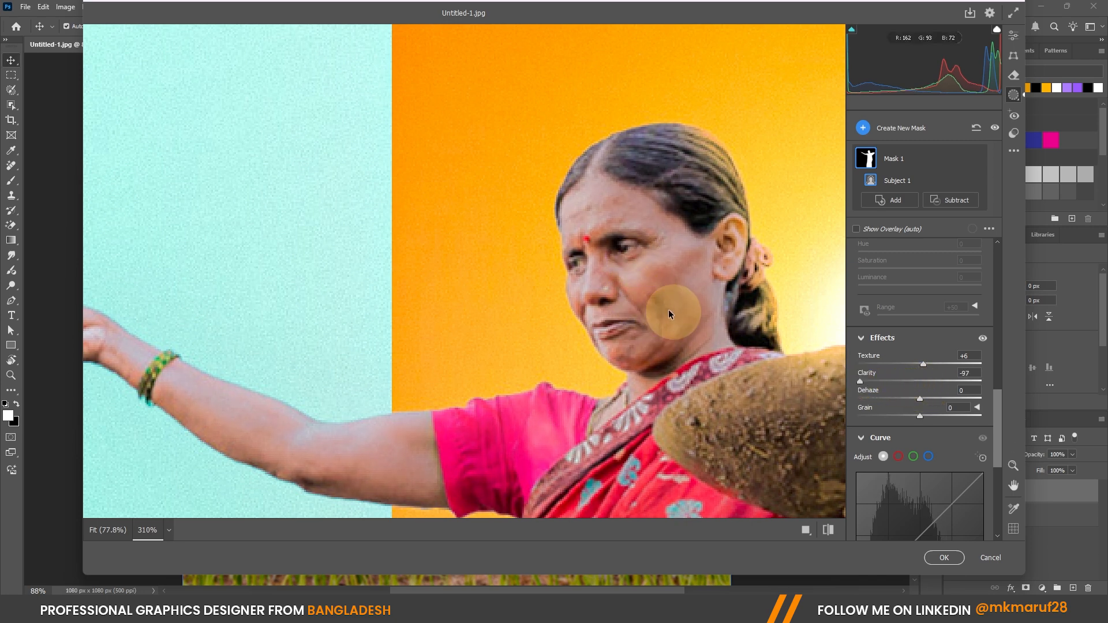
{"action": "left_click_drag", "start_coordinate": [865, 383], "coordinate": [928, 364]}
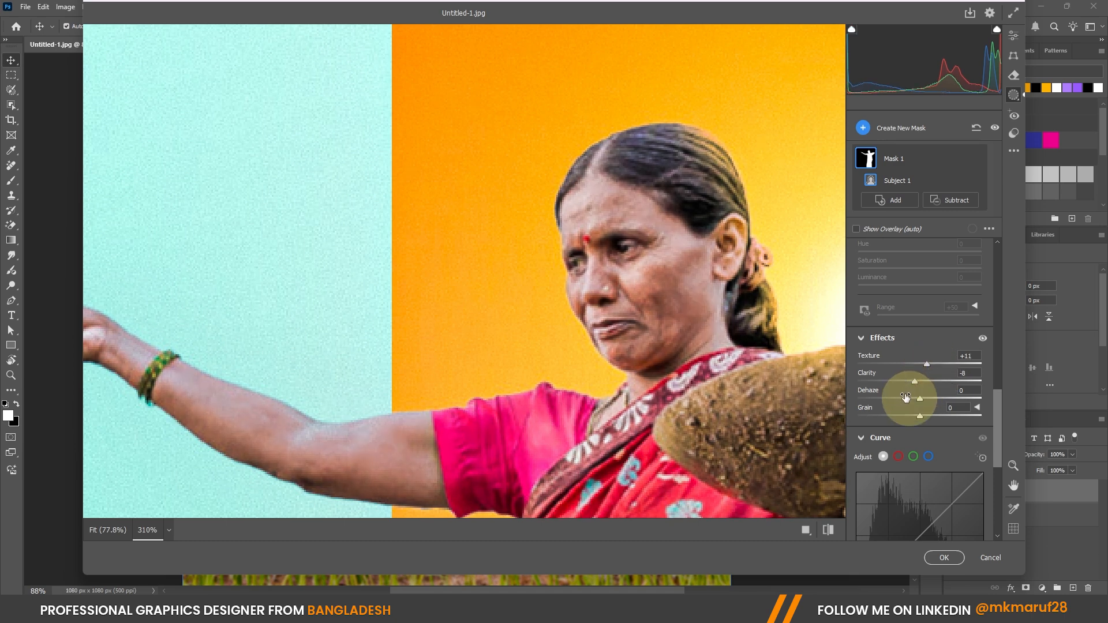
{"action": "mouse_move", "coordinate": [920, 400]}
{"action": "left_mouse_down"}
{"action": "mouse_move", "coordinate": [908, 401]}
{"action": "mouse_move", "coordinate": [982, 401]}
{"action": "mouse_move", "coordinate": [914, 400]}
{"action": "left_mouse_up"}
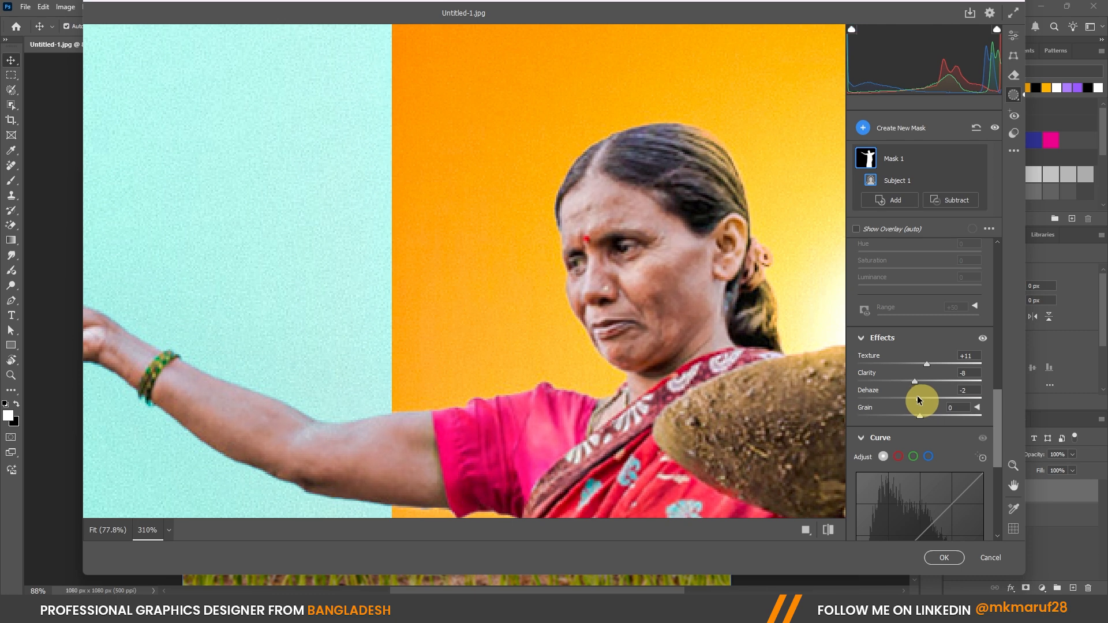
{"action": "left_click_drag", "start_coordinate": [919, 416], "coordinate": [922, 417]}
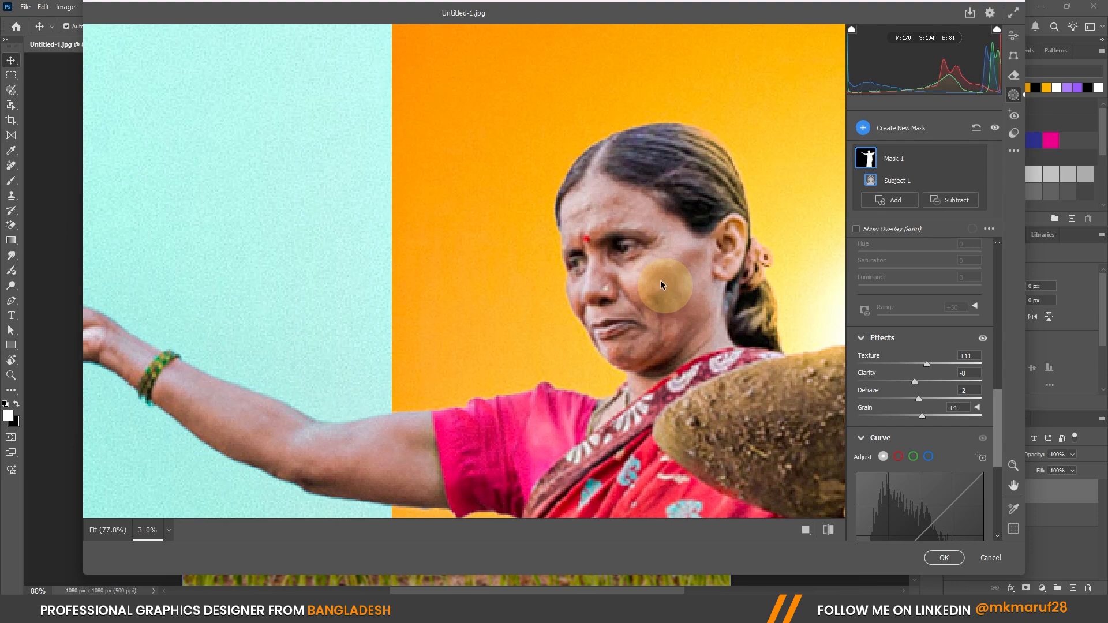
Step: Set the subject mask's detail to Sharpness +13, Noise Reduction +50 and Moire Reduction 0 while checking the woman's face
{"action": "scroll", "coordinate": [600, 265], "scroll_direction": "down", "scroll_amount": 3}
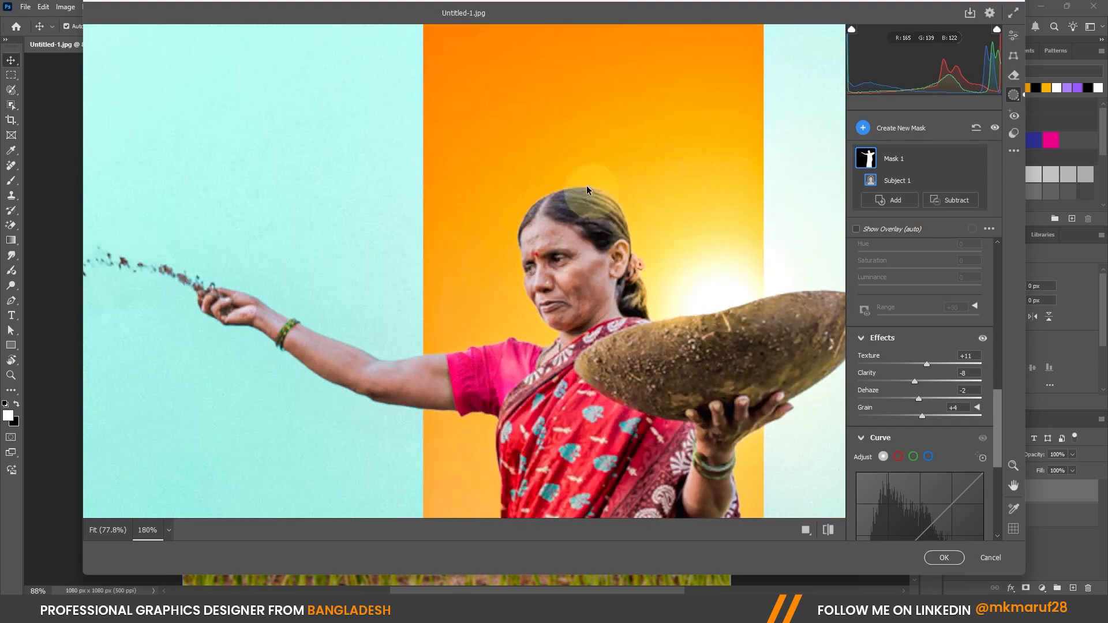
{"action": "scroll", "coordinate": [586, 185], "scroll_direction": "down", "scroll_amount": 2}
{"action": "scroll", "coordinate": [906, 341], "scroll_direction": "down", "scroll_amount": 4}
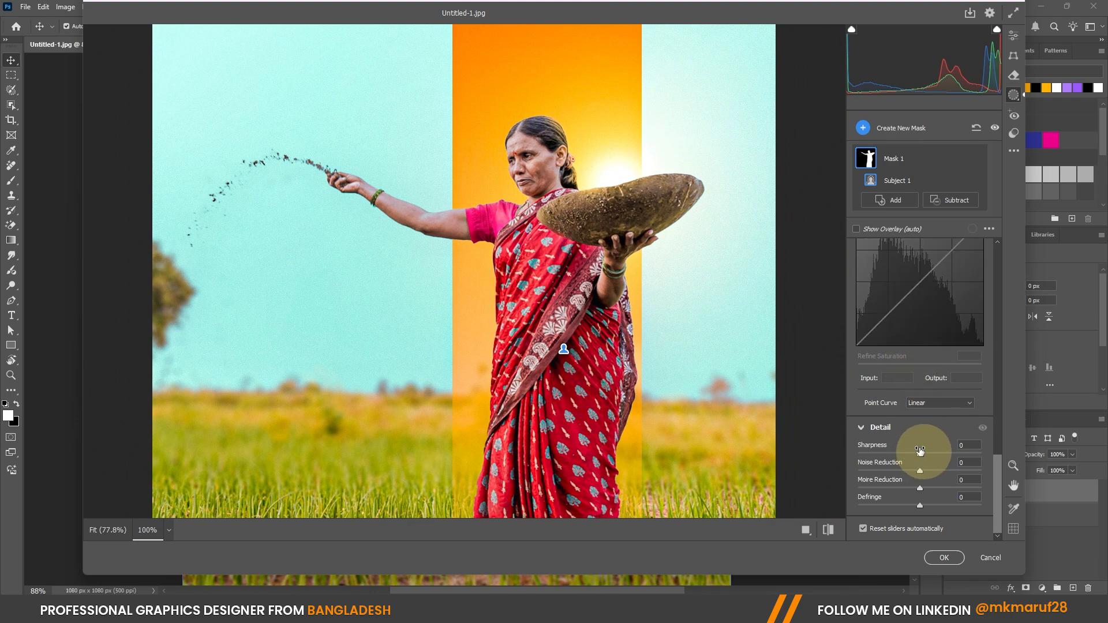
{"action": "scroll", "coordinate": [524, 139], "scroll_direction": "up", "scroll_amount": 3}
{"action": "left_click_drag", "start_coordinate": [626, 110], "coordinate": [539, 322]}
{"action": "scroll", "coordinate": [569, 254], "scroll_direction": "up", "scroll_amount": 2}
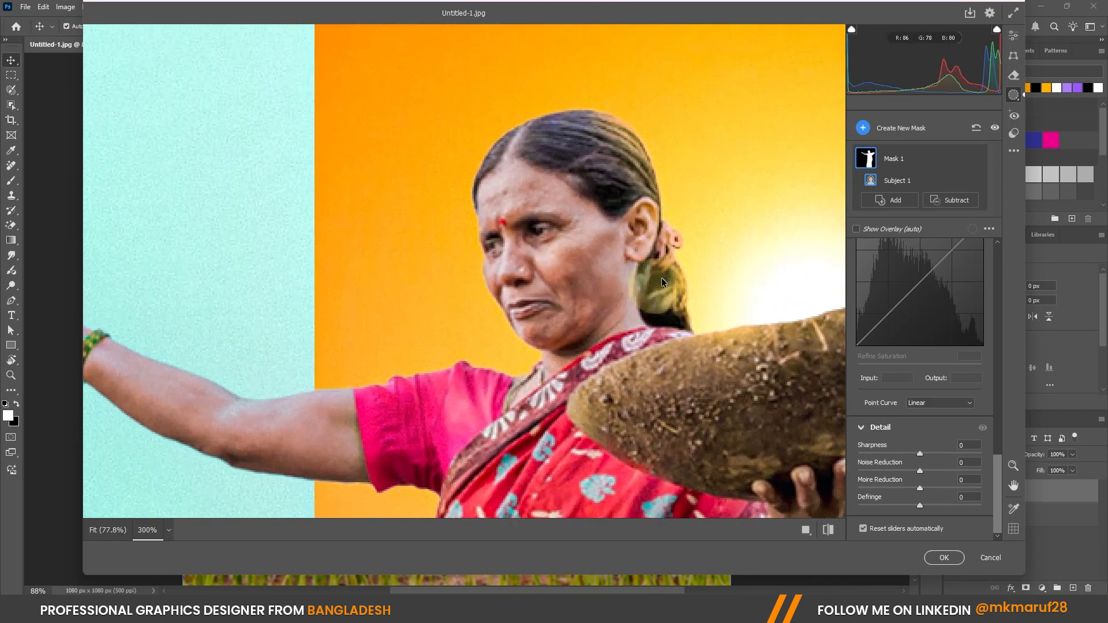
{"action": "mouse_move", "coordinate": [920, 453]}
{"action": "left_mouse_down"}
{"action": "mouse_move", "coordinate": [983, 448]}
{"action": "mouse_move", "coordinate": [907, 445]}
{"action": "mouse_move", "coordinate": [912, 465]}
{"action": "left_mouse_up"}
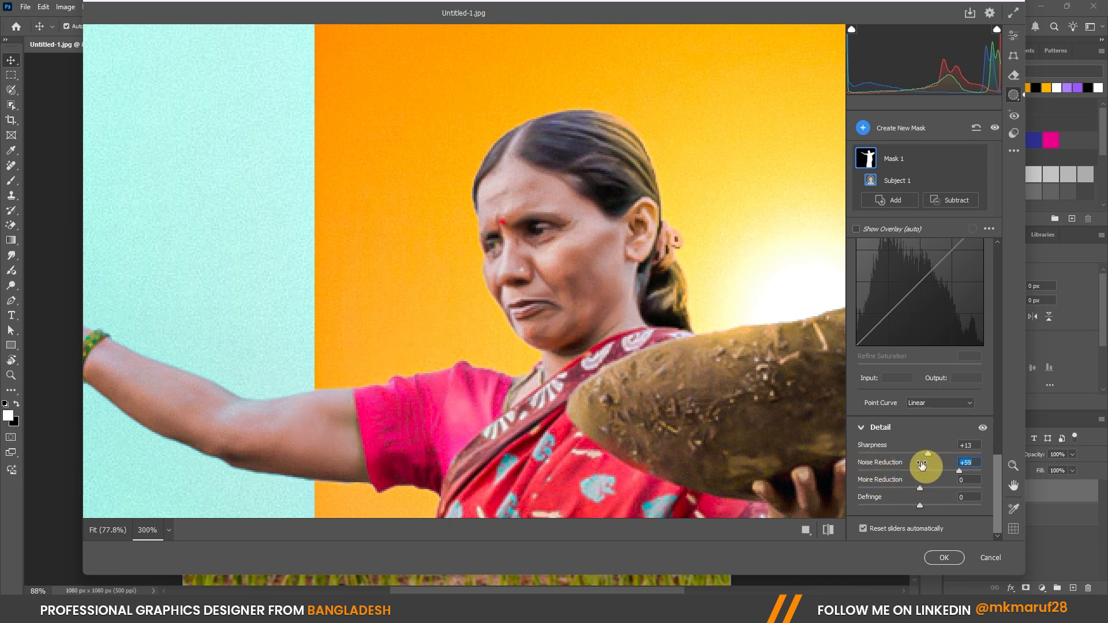
{"action": "mouse_move", "coordinate": [914, 484]}
{"action": "left_mouse_down"}
{"action": "mouse_move", "coordinate": [965, 482]}
{"action": "mouse_move", "coordinate": [902, 484]}
{"action": "mouse_move", "coordinate": [935, 482]}
{"action": "left_mouse_up"}
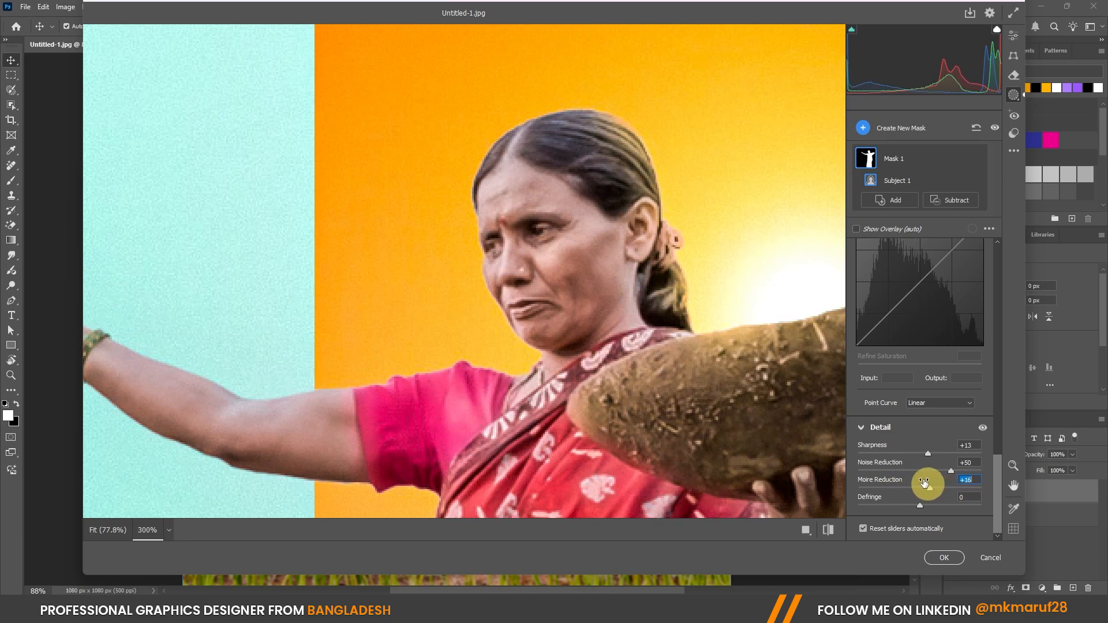
{"action": "type", "text": "0"}
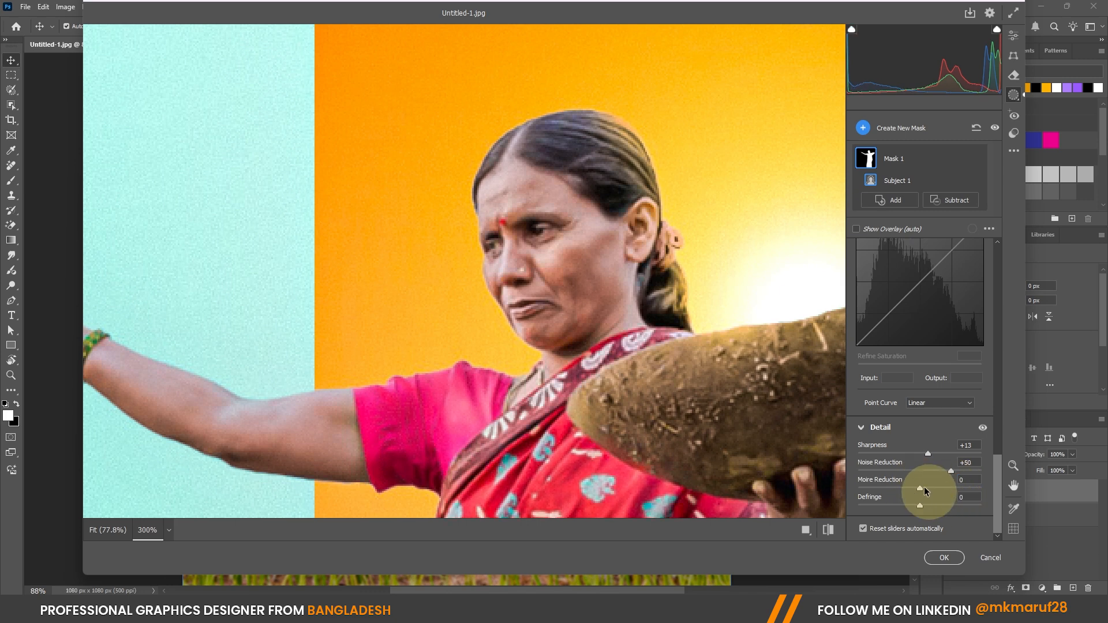
Step: Set the subject mask's Defringe to -16 and check the whole figure
{"action": "left_click_drag", "start_coordinate": [925, 502], "coordinate": [962, 502]}
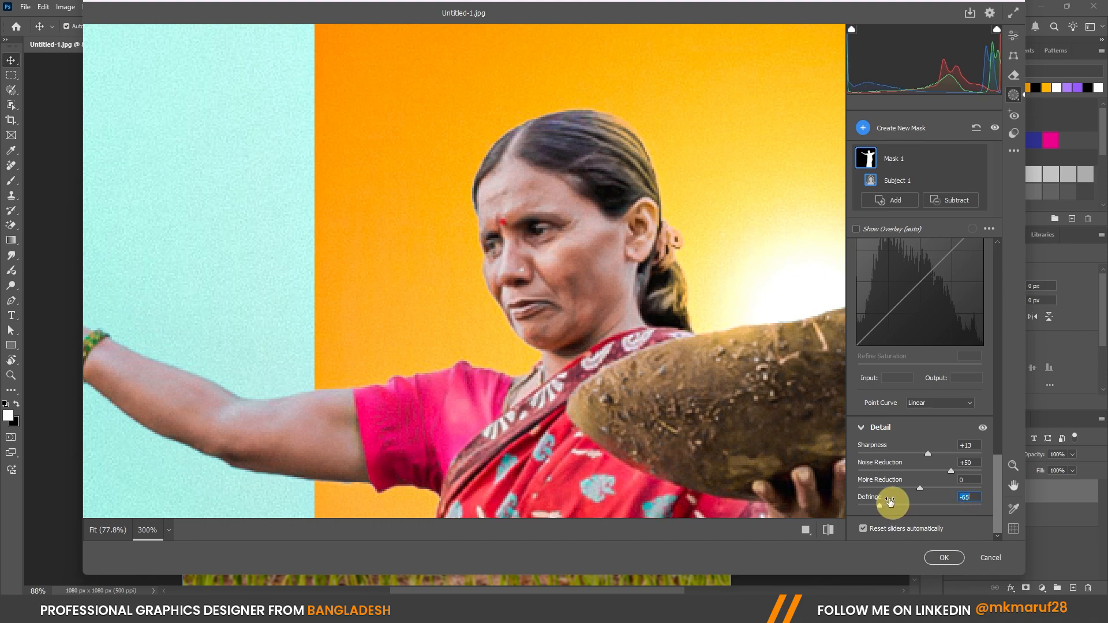
{"action": "left_click_drag", "start_coordinate": [917, 502], "coordinate": [917, 502]}
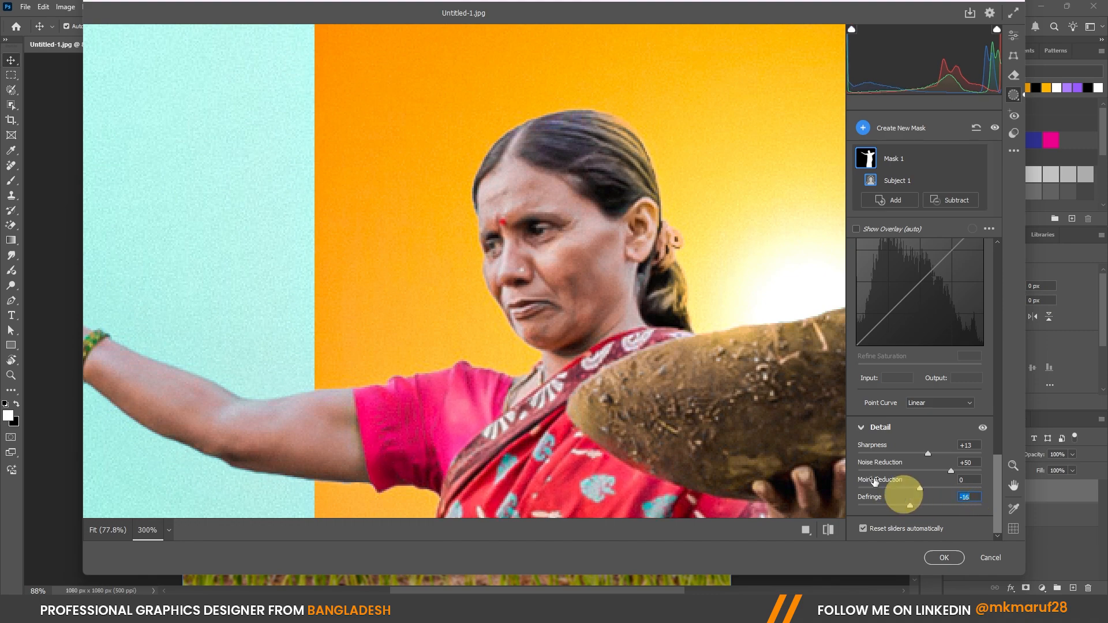
{"action": "scroll", "coordinate": [618, 270], "scroll_direction": "down", "scroll_amount": 5}
{"action": "scroll", "coordinate": [587, 200], "scroll_direction": "down", "scroll_amount": 1}
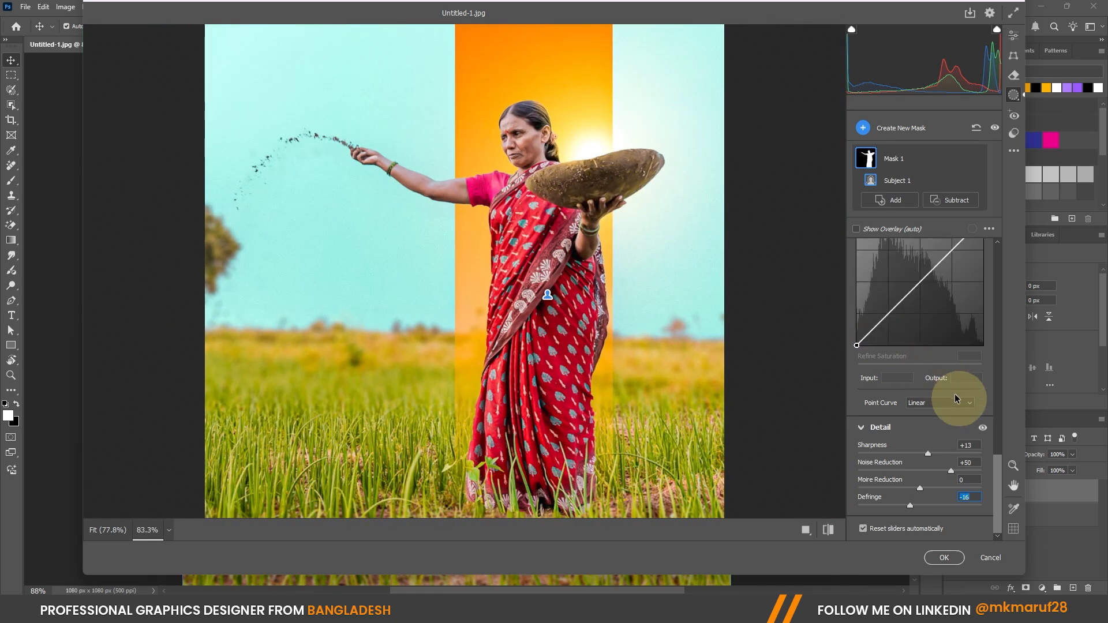
Step: Leave the subject mask's settings and switch to the global edit adjustments for the whole image
{"action": "scroll", "coordinate": [975, 387], "scroll_direction": "up", "scroll_amount": 5}
{"action": "scroll", "coordinate": [982, 364], "scroll_direction": "up", "scroll_amount": 3}
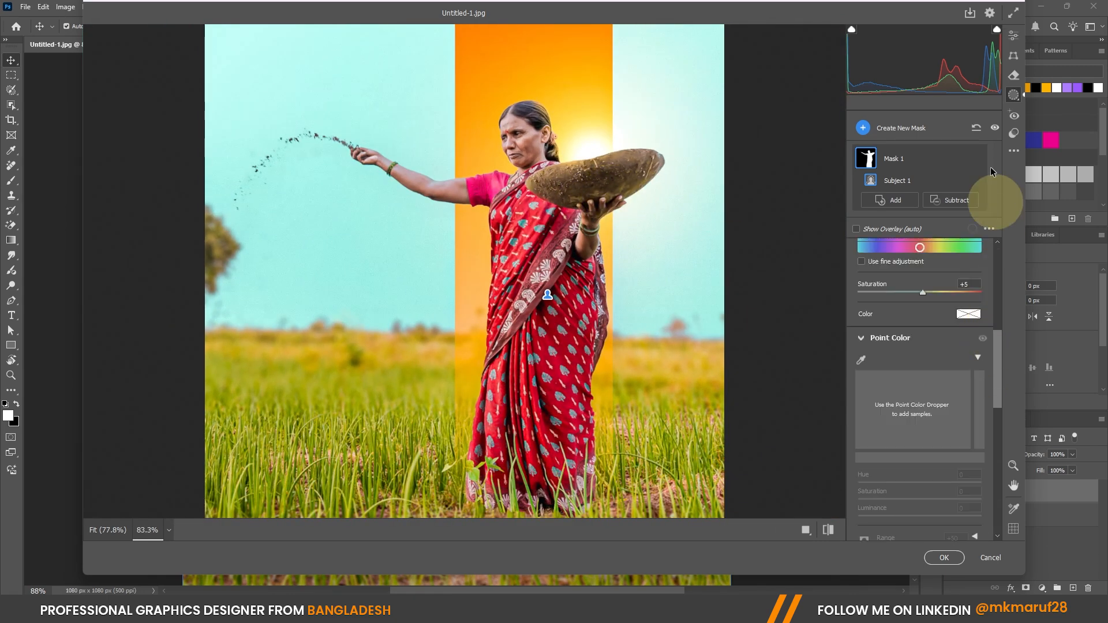
{"action": "left_click", "coordinate": [1014, 37]}
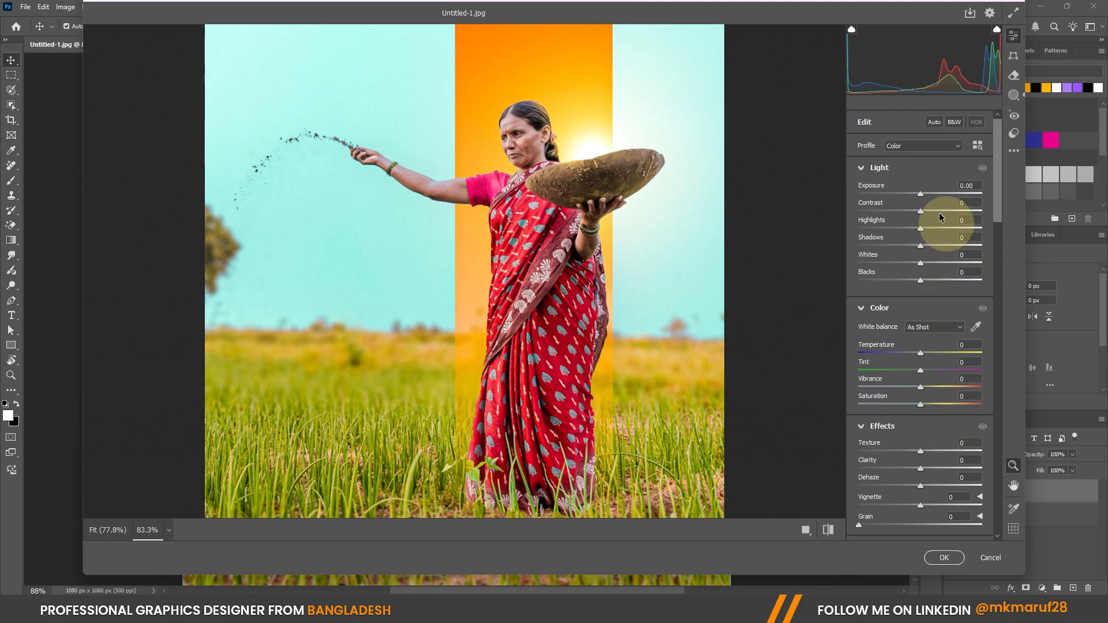
Step: Try a global exposure change and undo it, and set the image's Texture to +5
{"action": "mouse_move", "coordinate": [920, 188]}
{"action": "left_mouse_down"}
{"action": "mouse_move", "coordinate": [951, 187]}
{"action": "mouse_move", "coordinate": [925, 209]}
{"action": "mouse_move", "coordinate": [940, 206]}
{"action": "mouse_move", "coordinate": [922, 206]}
{"action": "mouse_move", "coordinate": [933, 203]}
{"action": "left_mouse_up"}
{"action": "key", "text": "ctrl+z"}
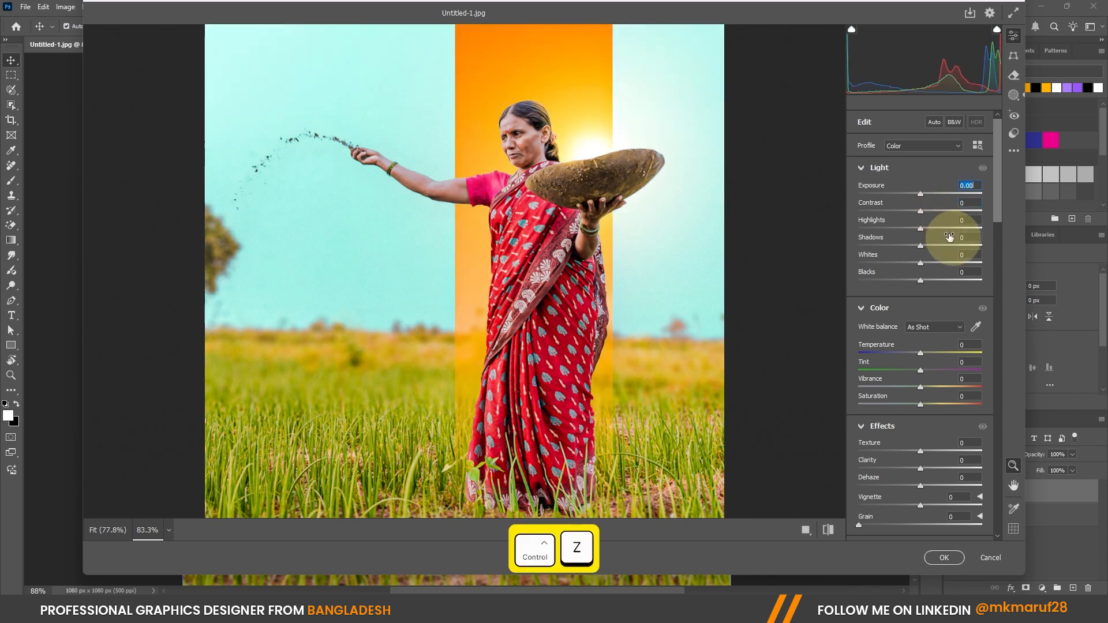
{"action": "scroll", "coordinate": [583, 263], "scroll_direction": "down", "scroll_amount": 2}
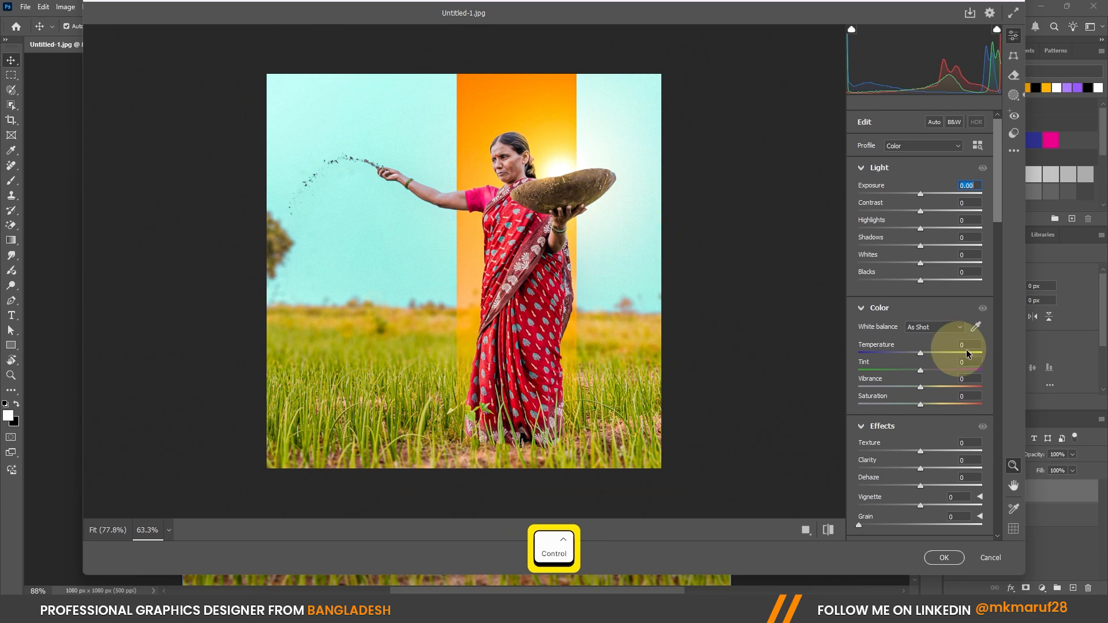
{"action": "scroll", "coordinate": [963, 354], "scroll_direction": "down", "scroll_amount": 3}
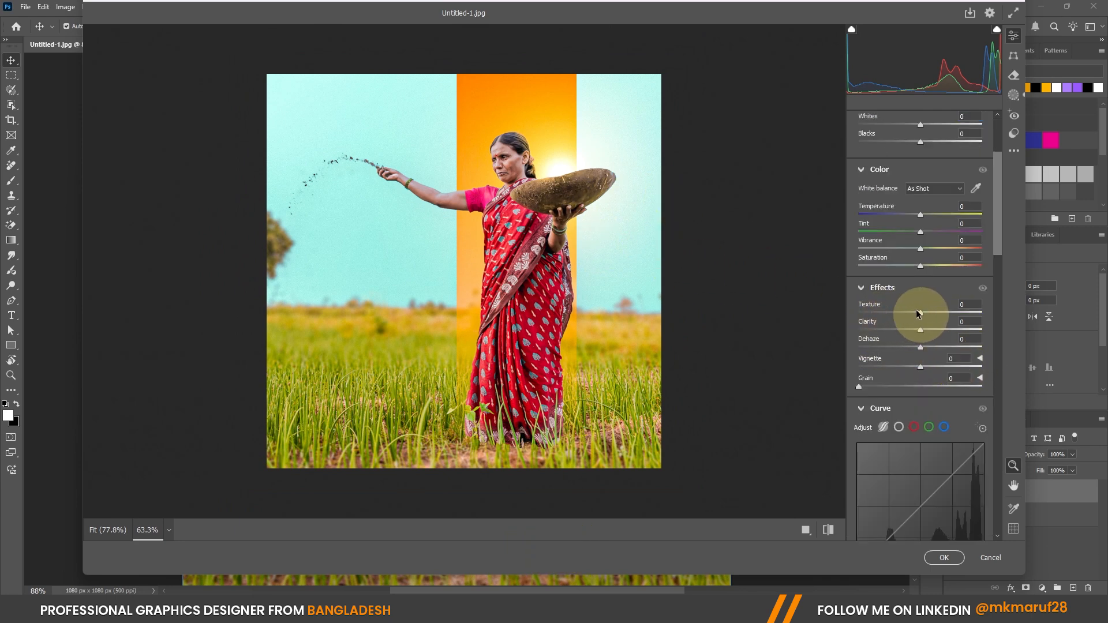
{"action": "left_click", "coordinate": [921, 311]}
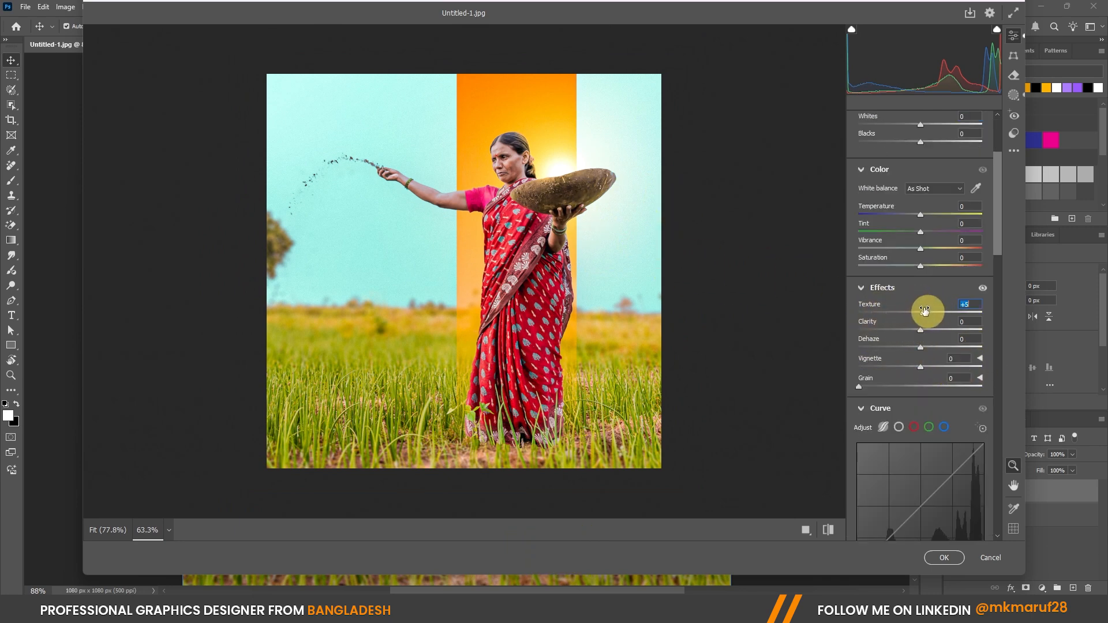
Step: Set the Color Mixer hues to Yellows +2, Greens -100 and Aquas -45 for the whole image
{"action": "scroll", "coordinate": [923, 312], "scroll_direction": "down", "scroll_amount": 12}
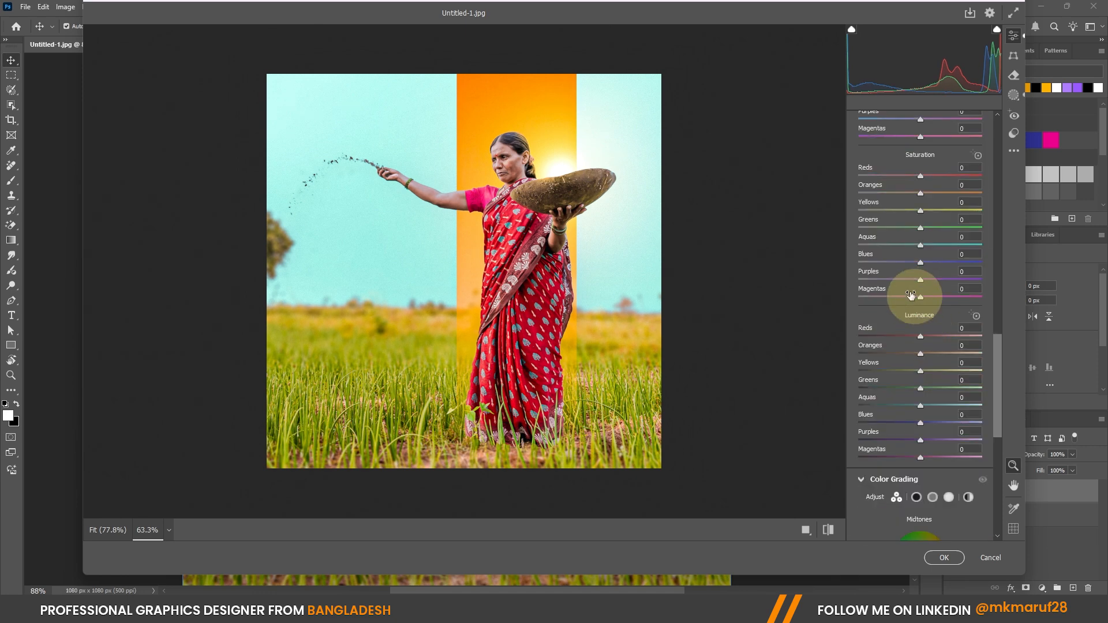
{"action": "scroll", "coordinate": [909, 295], "scroll_direction": "up", "scroll_amount": 4}
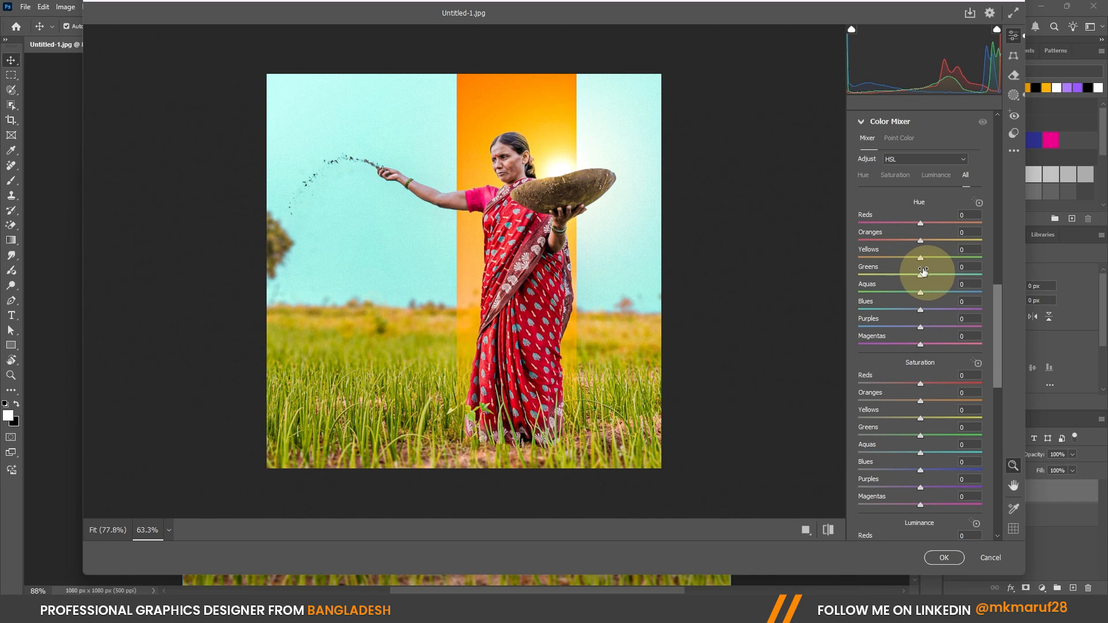
{"action": "left_click_drag", "start_coordinate": [915, 253], "coordinate": [753, 270]}
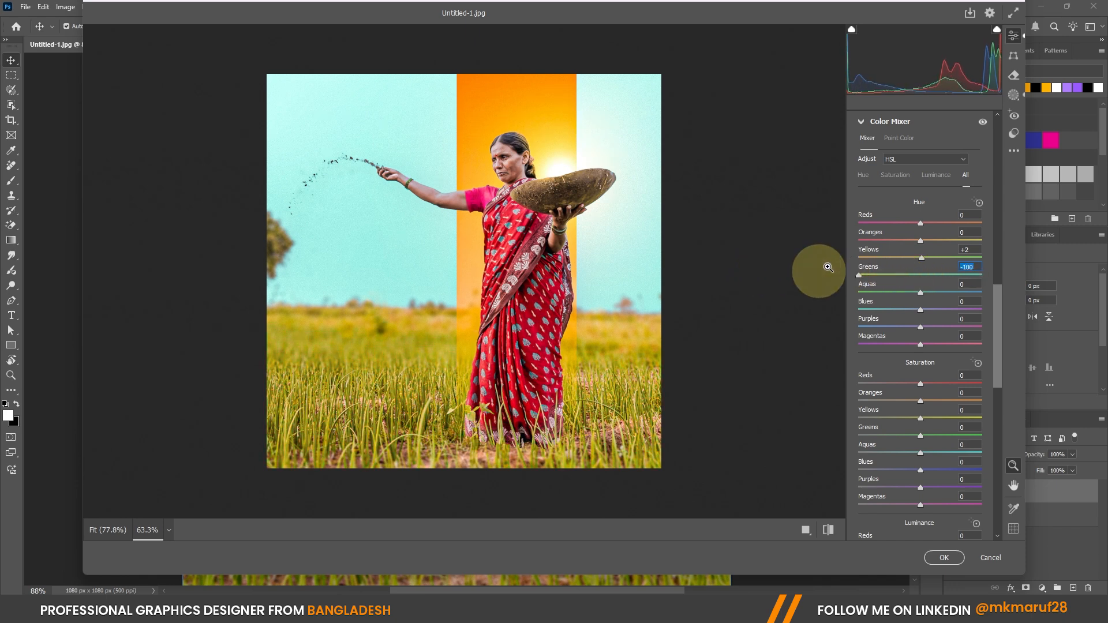
{"action": "left_click_drag", "start_coordinate": [915, 290], "coordinate": [860, 285]}
Step: Review the remaining global adjustment sections and apply the Camera Raw grade to Layer 0 copy
{"action": "scroll", "coordinate": [905, 310], "scroll_direction": "down", "scroll_amount": 3}
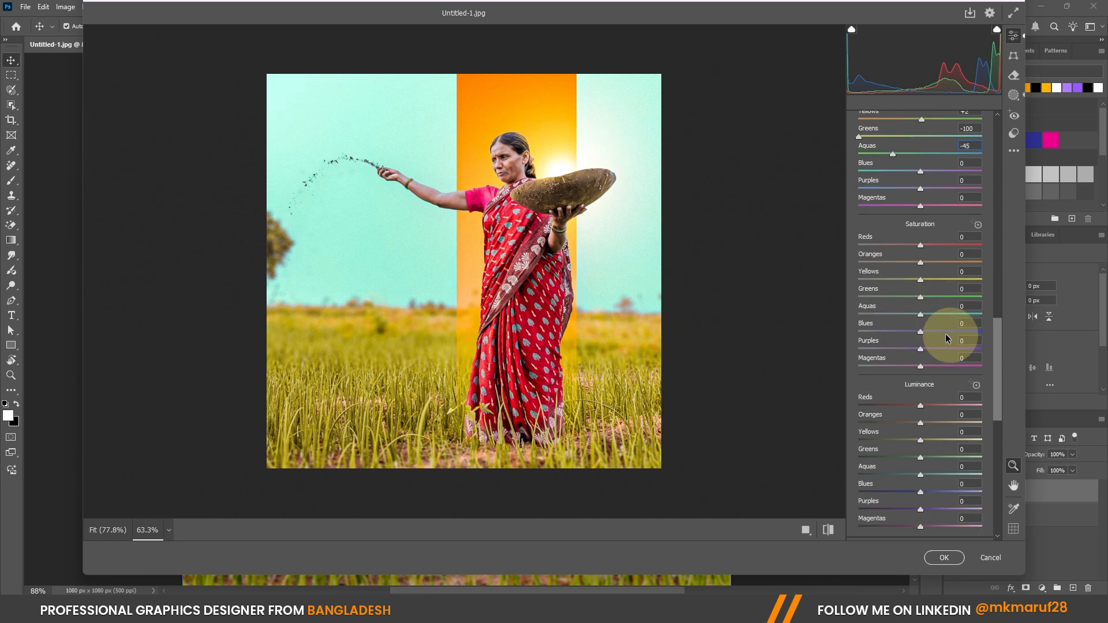
{"action": "scroll", "coordinate": [946, 310], "scroll_direction": "down", "scroll_amount": 8}
{"action": "scroll", "coordinate": [921, 300], "scroll_direction": "down", "scroll_amount": 3}
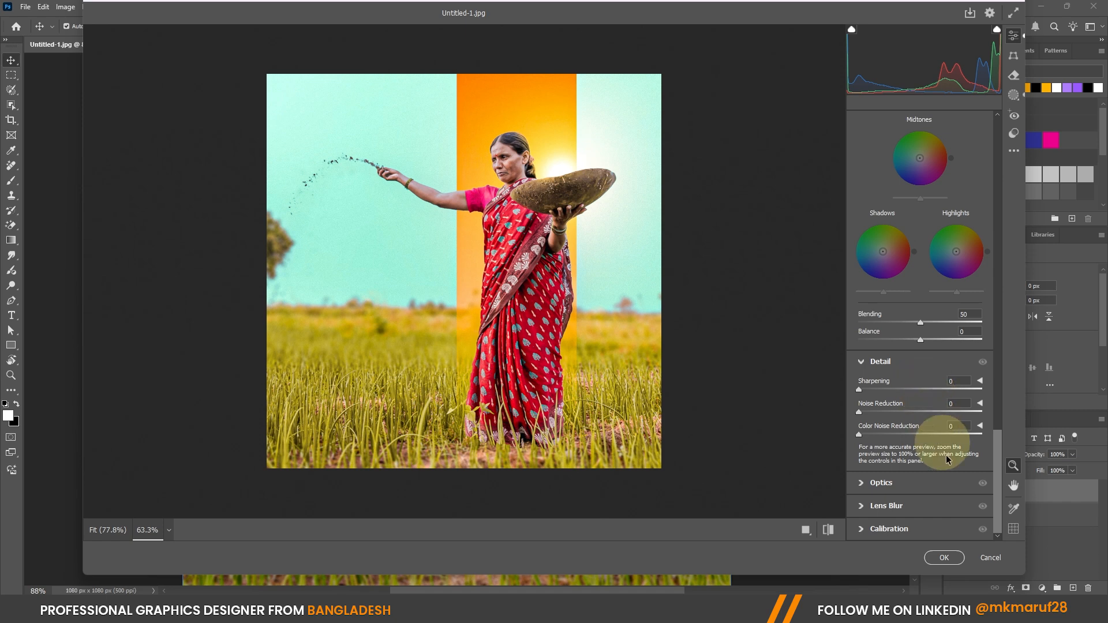
{"action": "left_click", "coordinate": [946, 558]}
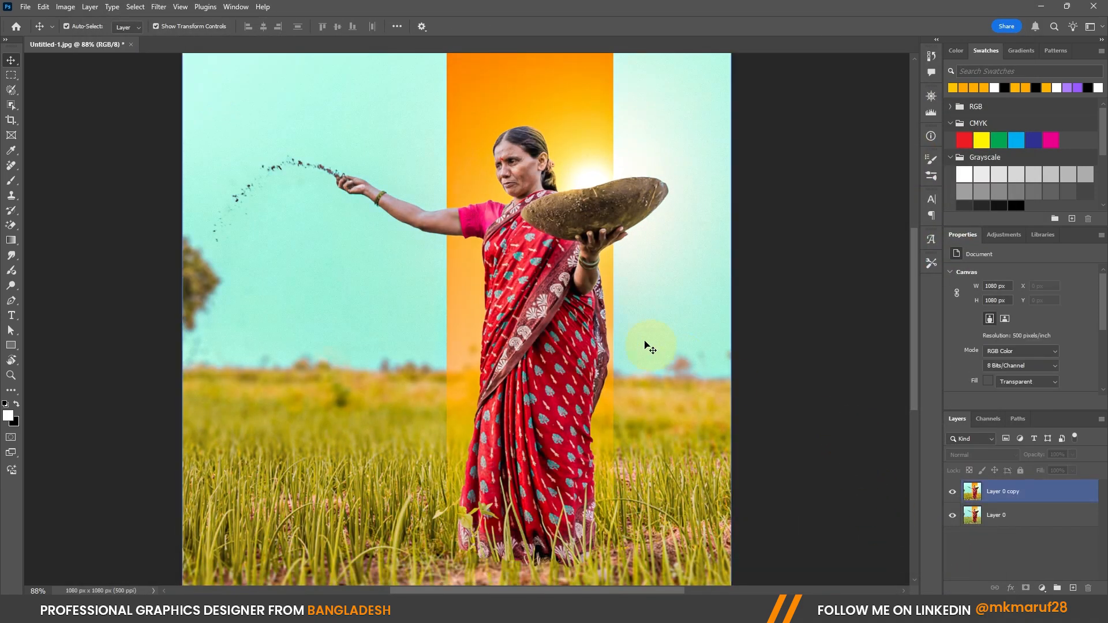
Step: Compare the image with and without the graded Layer 0 copy, checking the result at different magnifications
{"action": "scroll", "coordinate": [648, 349], "scroll_direction": "down", "scroll_amount": 3}
{"action": "left_click", "coordinate": [953, 493]}
{"action": "left_click", "coordinate": [953, 493]}
{"action": "left_click", "coordinate": [953, 492]}
{"action": "left_click", "coordinate": [952, 493]}
{"action": "left_click", "coordinate": [952, 493]}
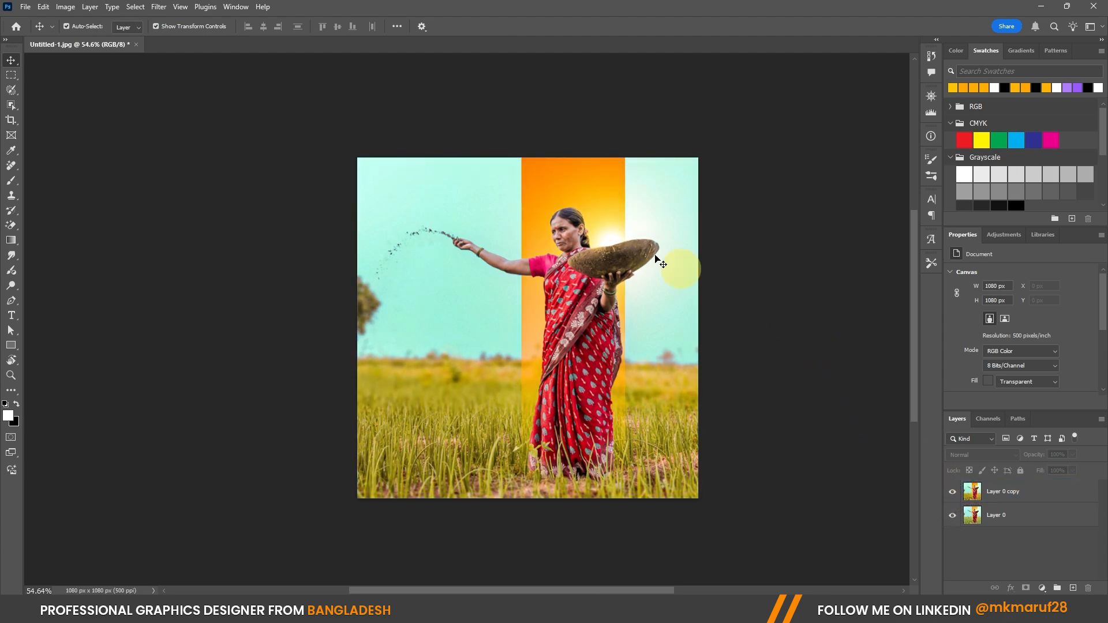
{"action": "scroll", "coordinate": [559, 213], "scroll_direction": "up", "scroll_amount": 3}
{"action": "scroll", "coordinate": [509, 211], "scroll_direction": "down", "scroll_amount": 3}
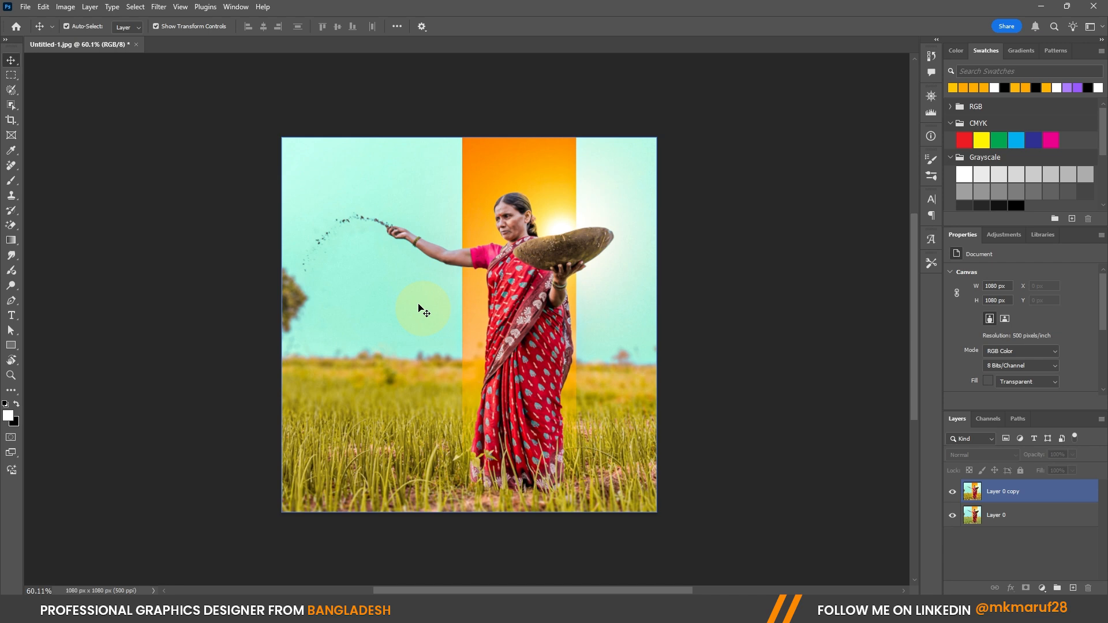
{"action": "scroll", "coordinate": [421, 310], "scroll_direction": "up", "scroll_amount": 1}
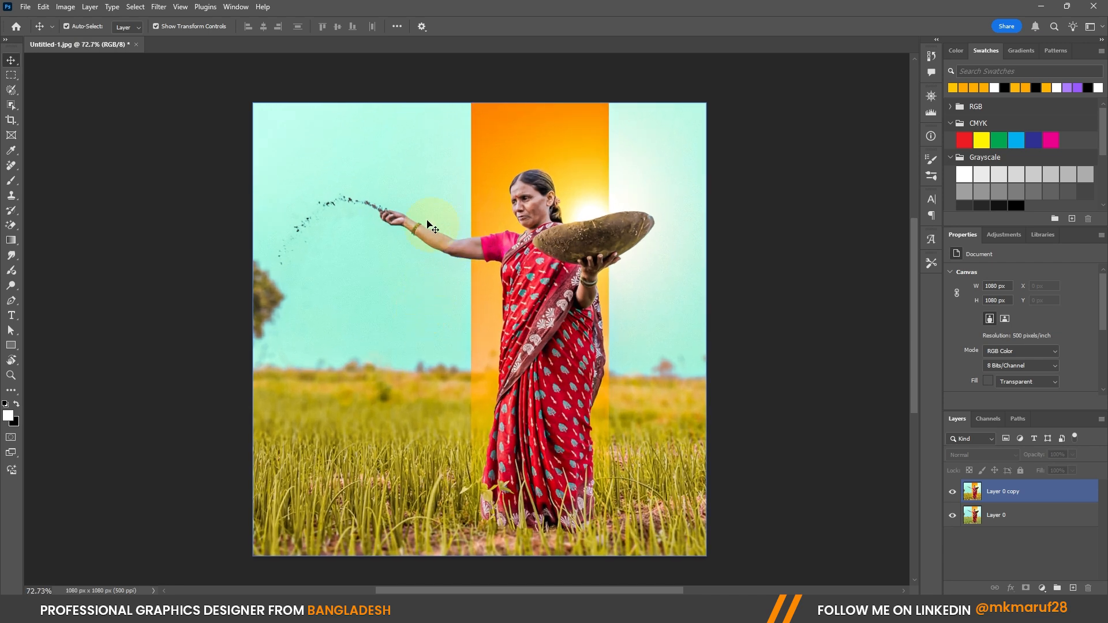
{"action": "scroll", "coordinate": [429, 226], "scroll_direction": "down", "scroll_amount": 2}
{"action": "scroll", "coordinate": [473, 224], "scroll_direction": "up", "scroll_amount": 1}
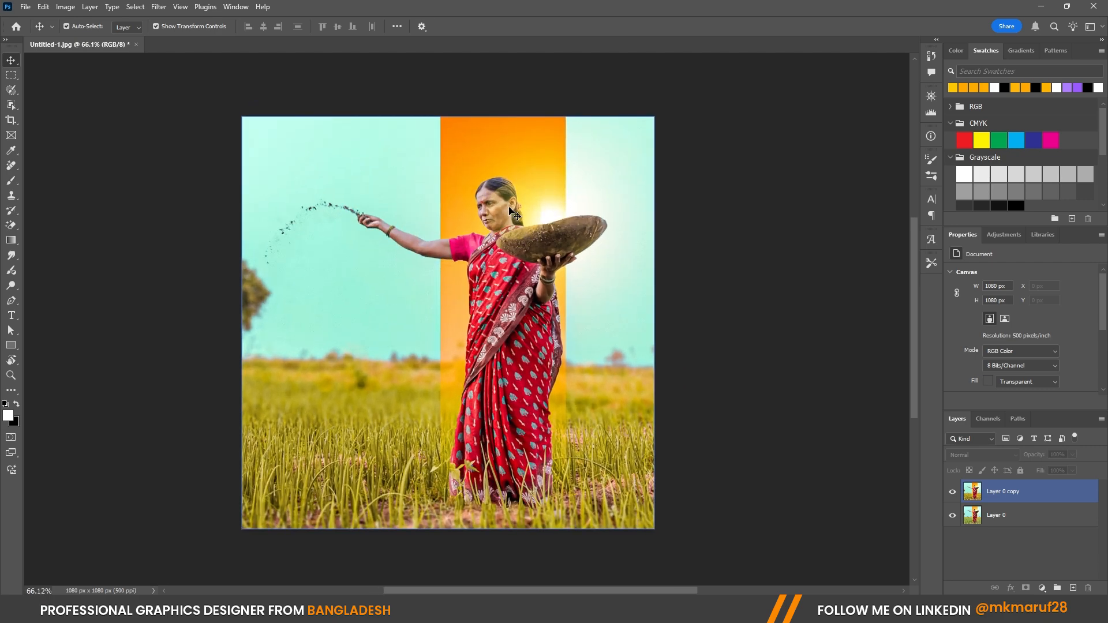
Step: Hide the graded Layer 0 copy and add a Color Lookup adjustment layer above Layer 0
{"action": "left_click", "coordinate": [485, 221]}
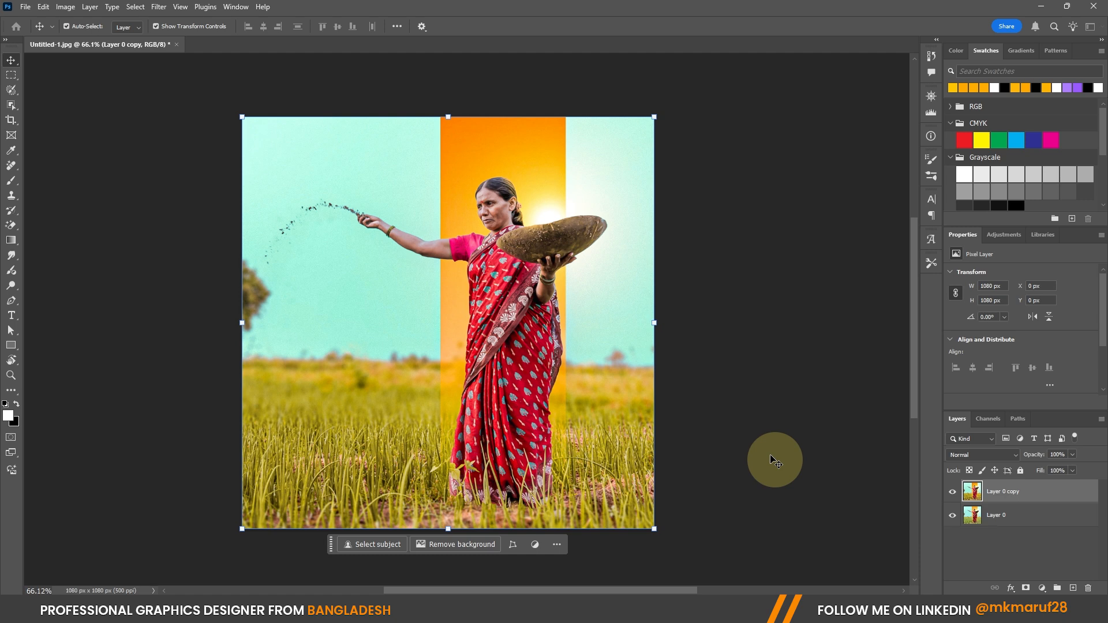
{"action": "left_click", "coordinate": [951, 493]}
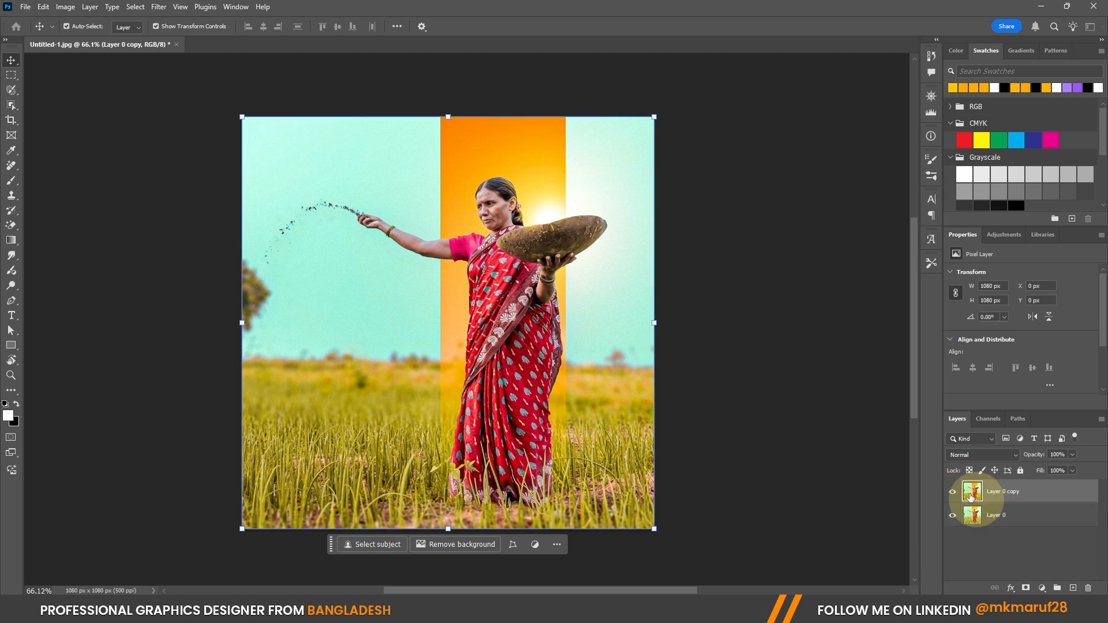
{"action": "left_click", "coordinate": [952, 492]}
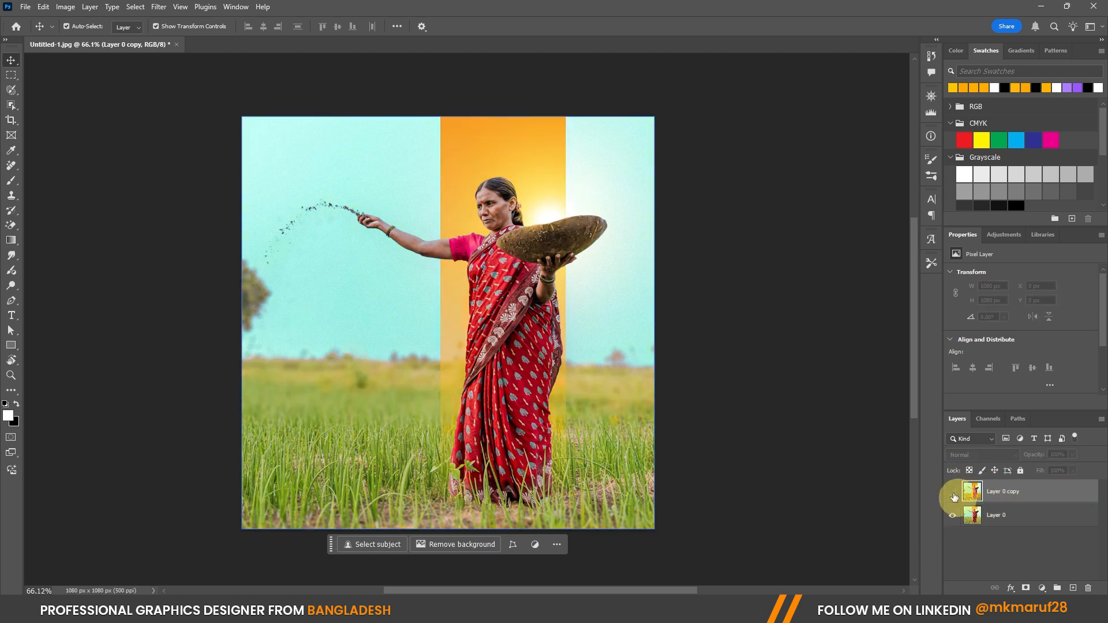
{"action": "left_click", "coordinate": [1003, 516]}
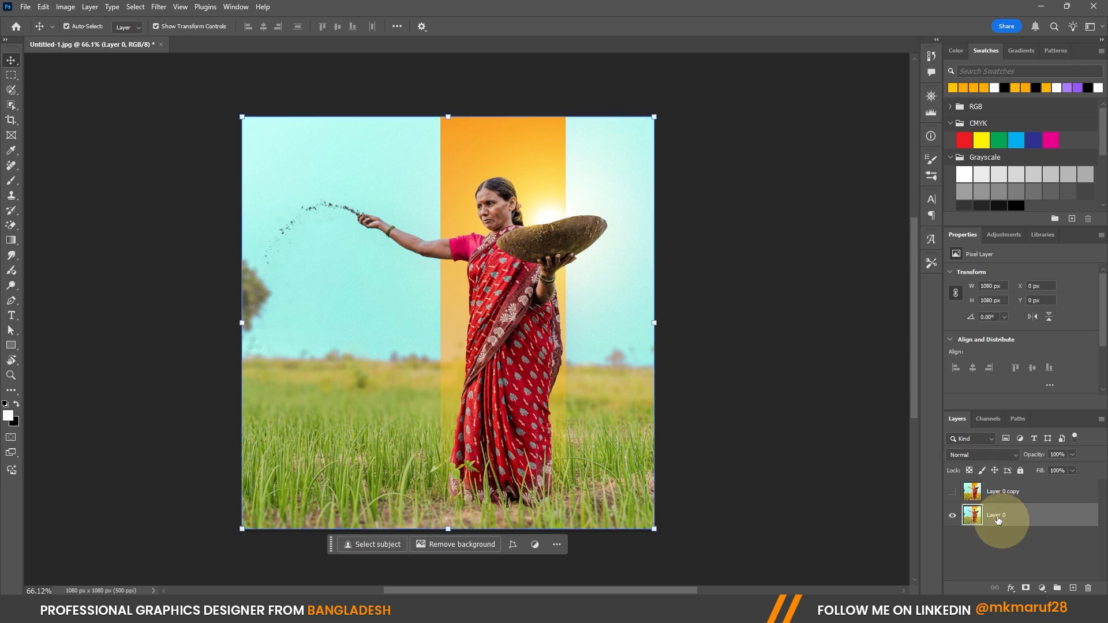
{"action": "left_click", "coordinate": [1043, 589]}
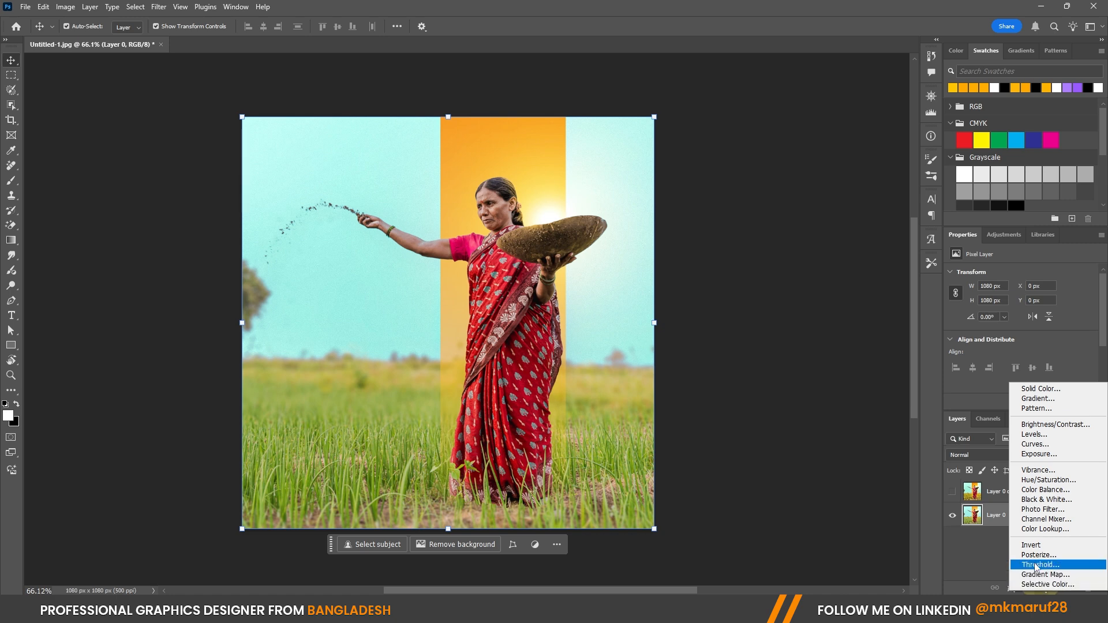
{"action": "left_click", "coordinate": [1043, 529]}
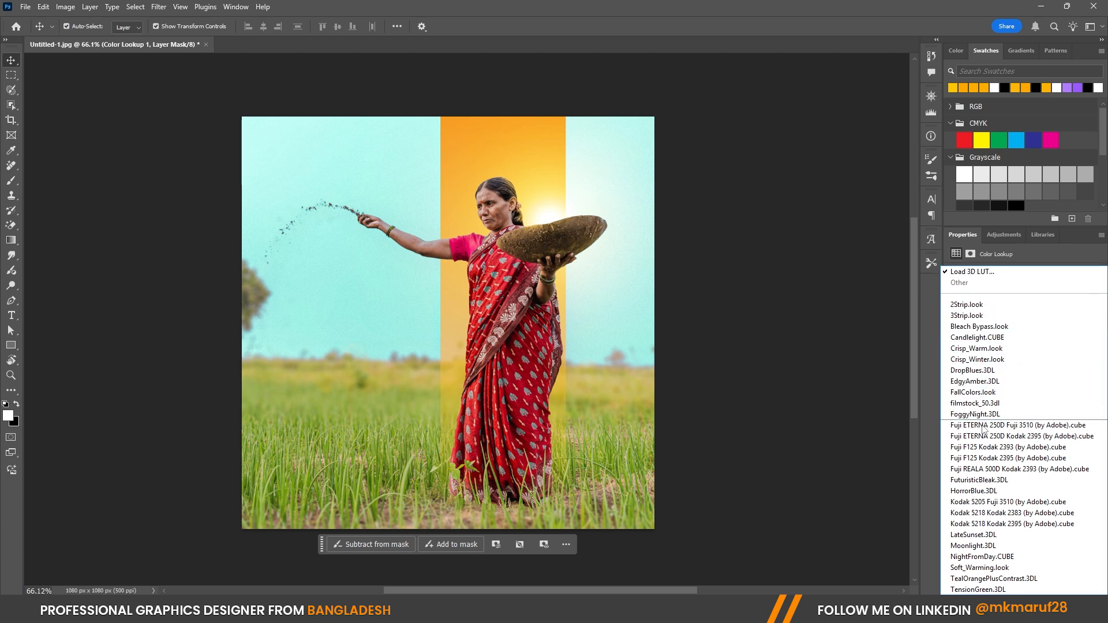
Step: Try the Fuji F125 Kodak 2395, Kodak 5218 Kodak 2383 and NightFromDay.CUBE 3D LUTs on the Color Lookup layer
{"action": "left_click", "coordinate": [992, 457]}
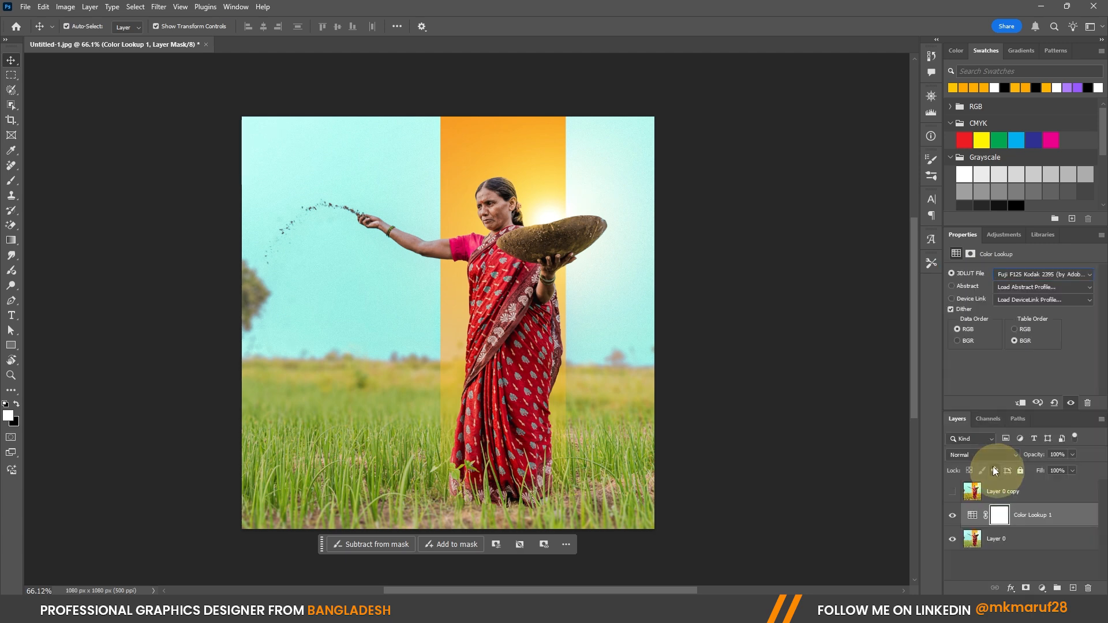
{"action": "left_click", "coordinate": [1028, 276]}
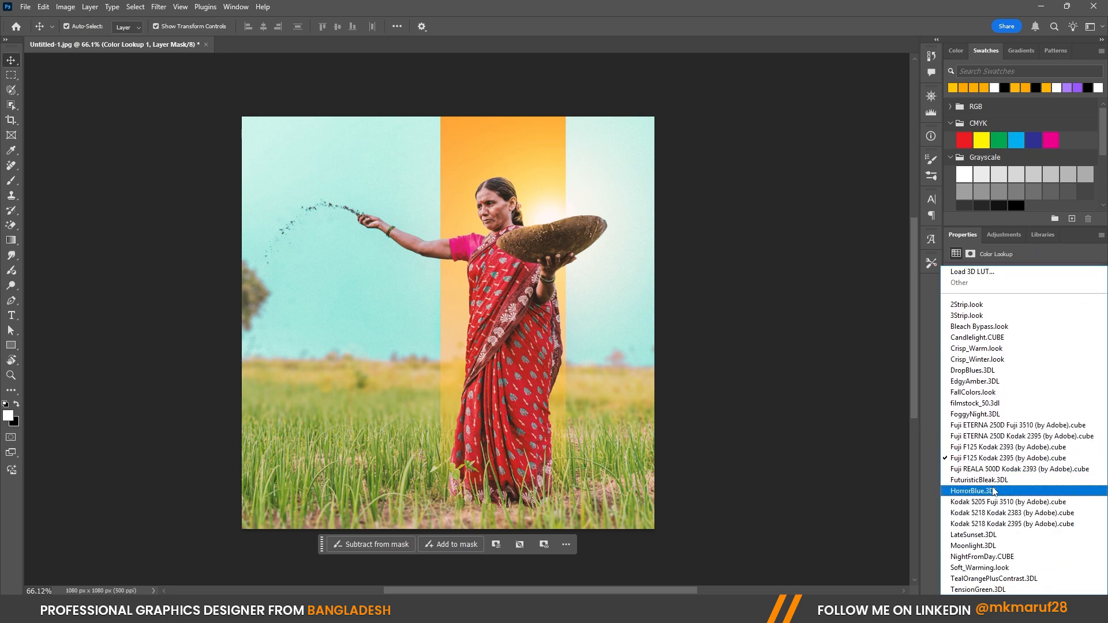
{"action": "left_click", "coordinate": [995, 512]}
{"action": "left_click", "coordinate": [1021, 275]}
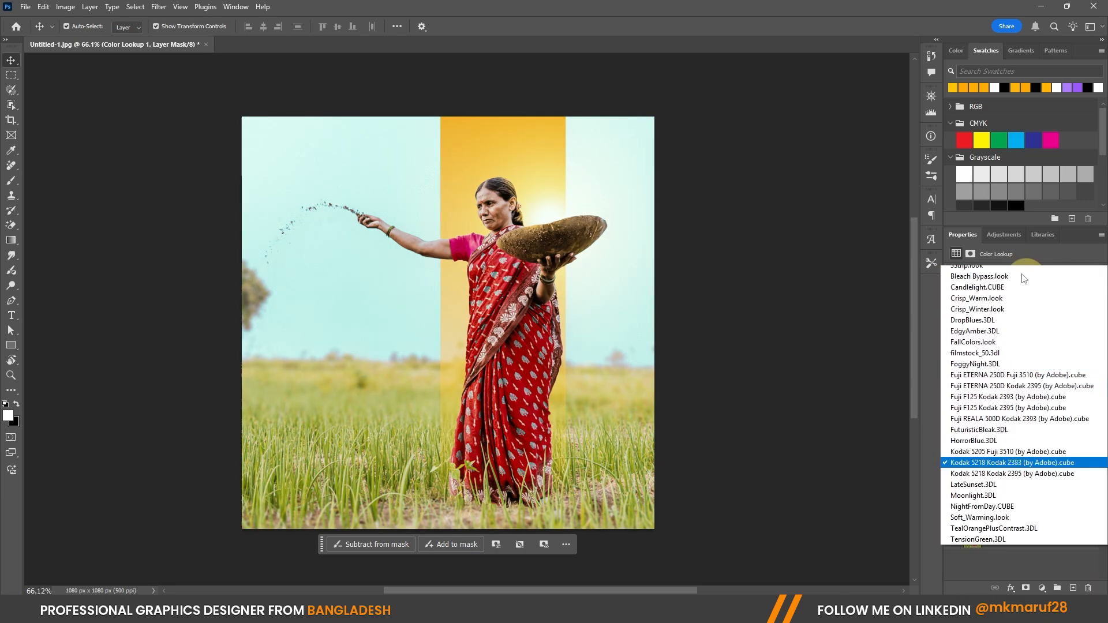
{"action": "left_click", "coordinate": [996, 511]}
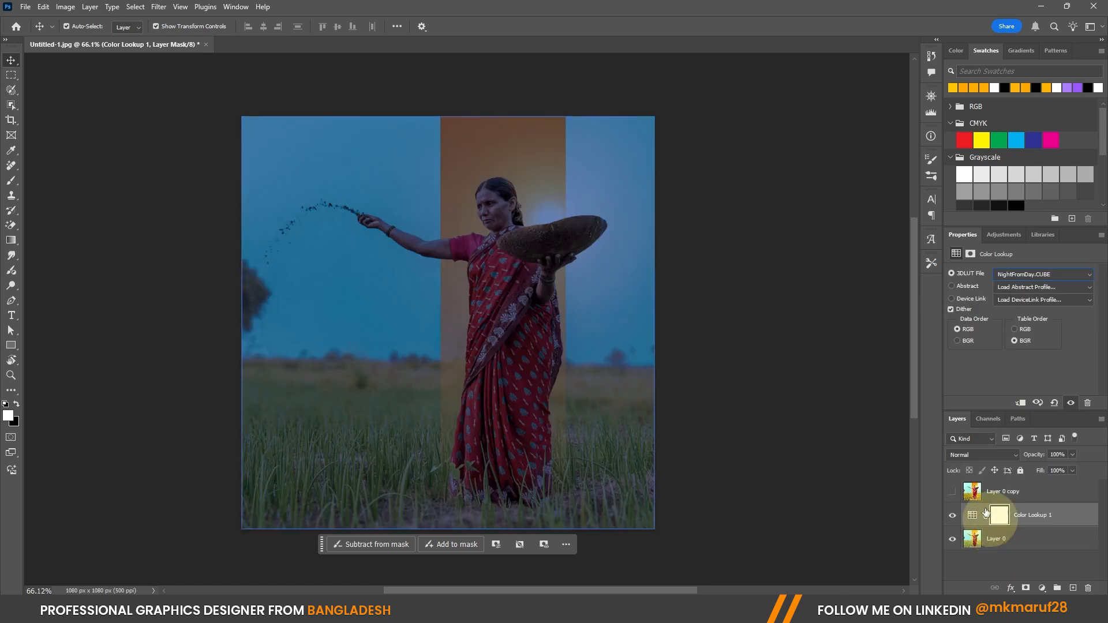
{"action": "left_click", "coordinate": [435, 305]}
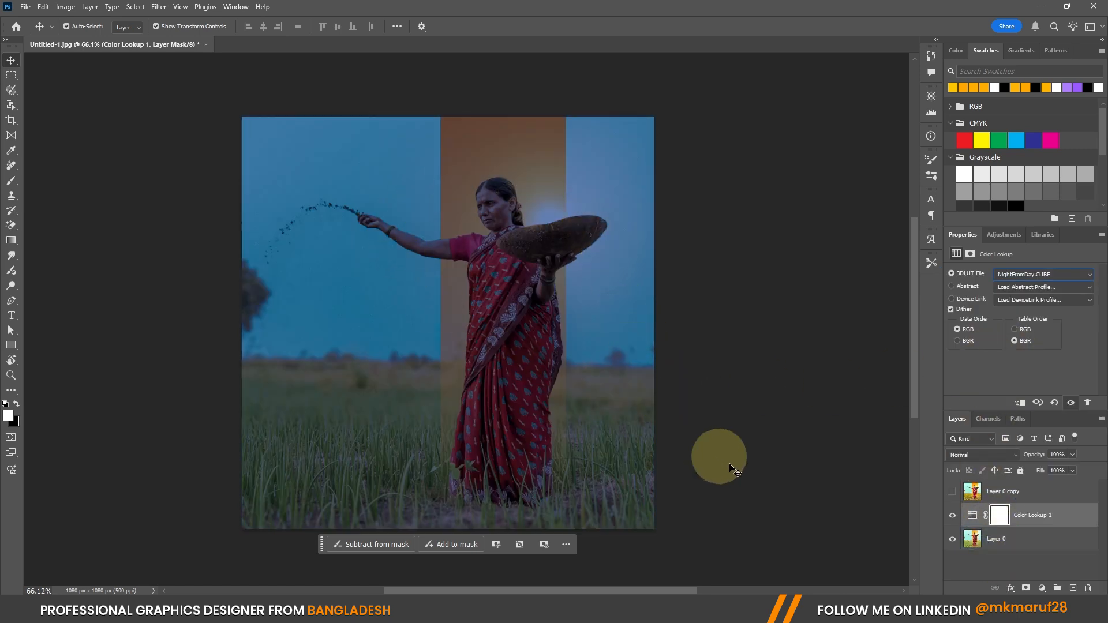
Step: Set the Color Lookup layer's opacity to 48% and try the Bleach Bypass.look 3D LUT on it
{"action": "left_click", "coordinate": [973, 515]}
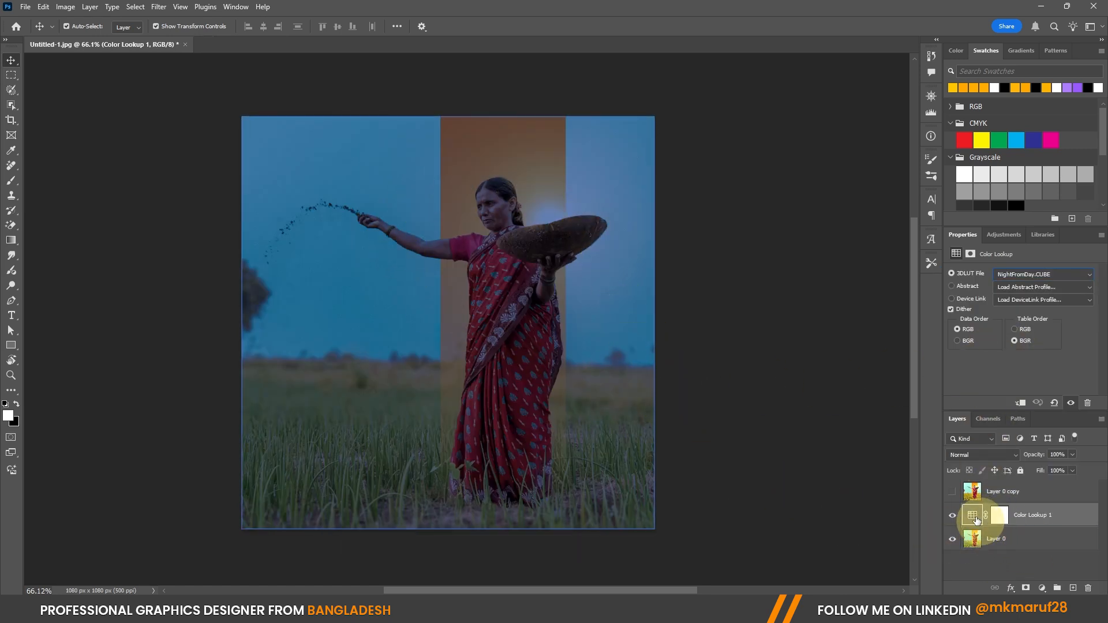
{"action": "mouse_move", "coordinate": [1034, 455]}
{"action": "left_mouse_down"}
{"action": "mouse_move", "coordinate": [1013, 455]}
{"action": "mouse_move", "coordinate": [1026, 464]}
{"action": "left_mouse_up"}
{"action": "left_click", "coordinate": [1050, 470]}
{"action": "left_click", "coordinate": [1028, 274]}
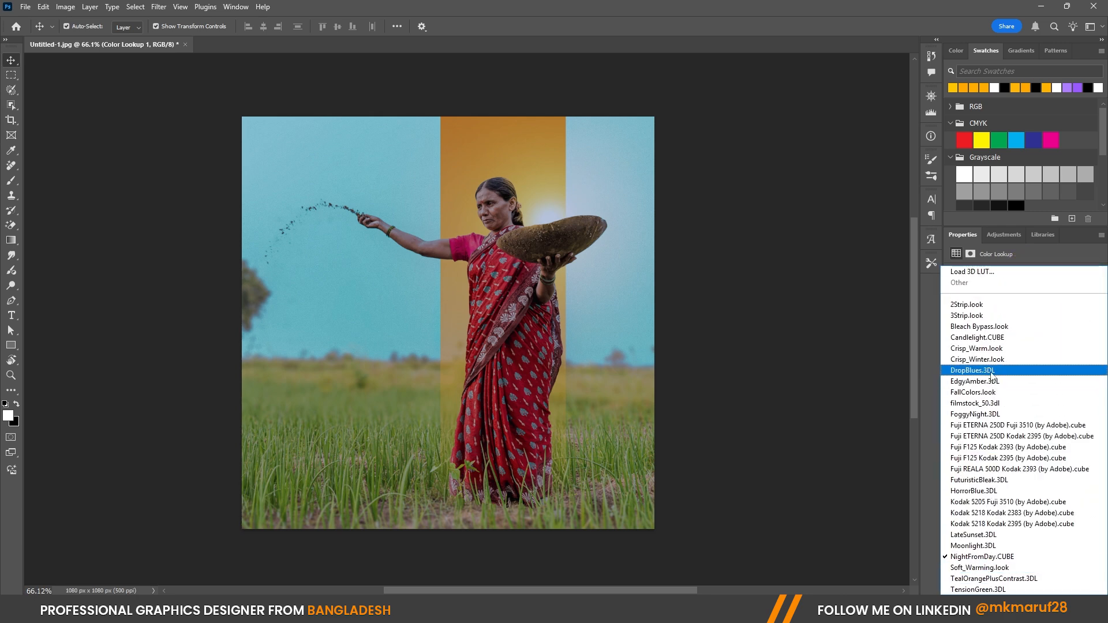
{"action": "left_click", "coordinate": [976, 326]}
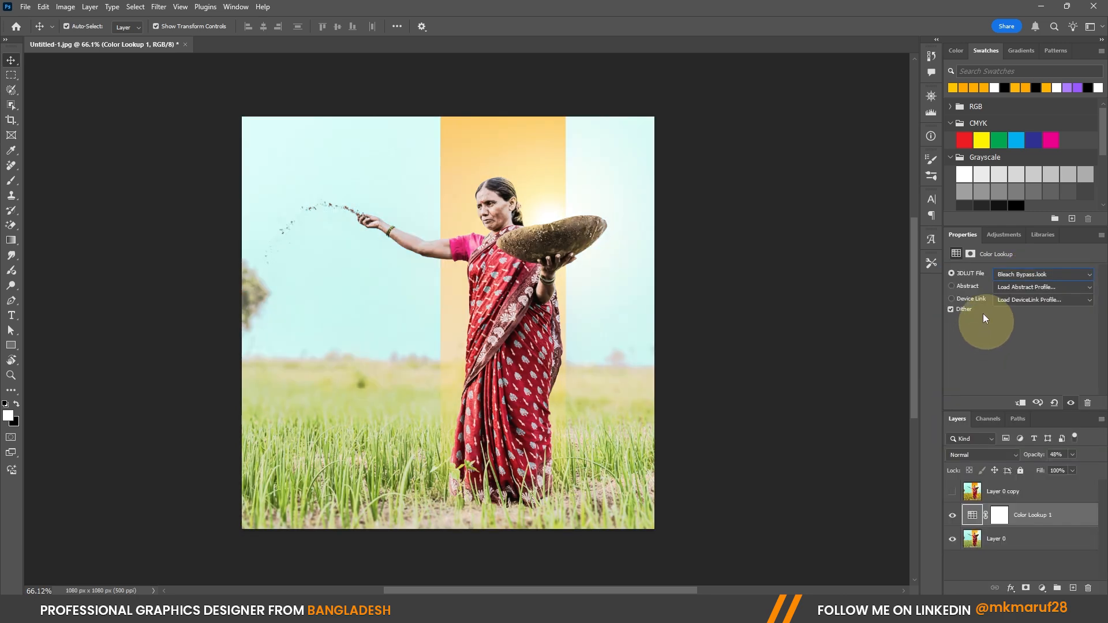
Step: Load the external 3D LUT KH LUT 3.cube from the Programs folder within apps on drive E: into the Color Lookup layer
{"action": "left_click", "coordinate": [1010, 278]}
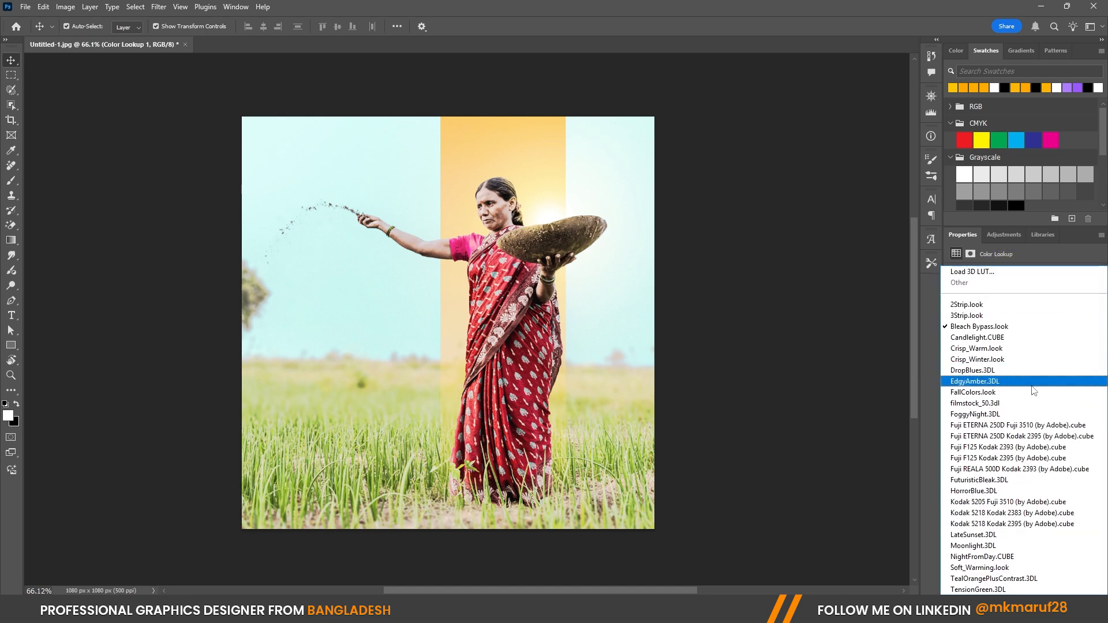
{"action": "left_click", "coordinate": [984, 274]}
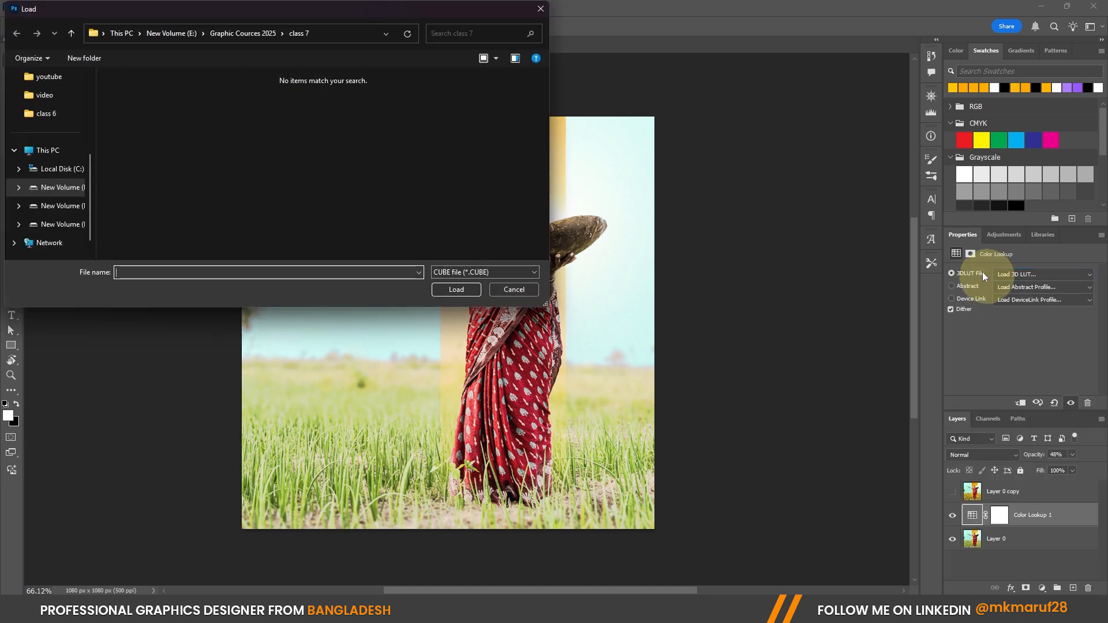
{"action": "left_click", "coordinate": [32, 191]}
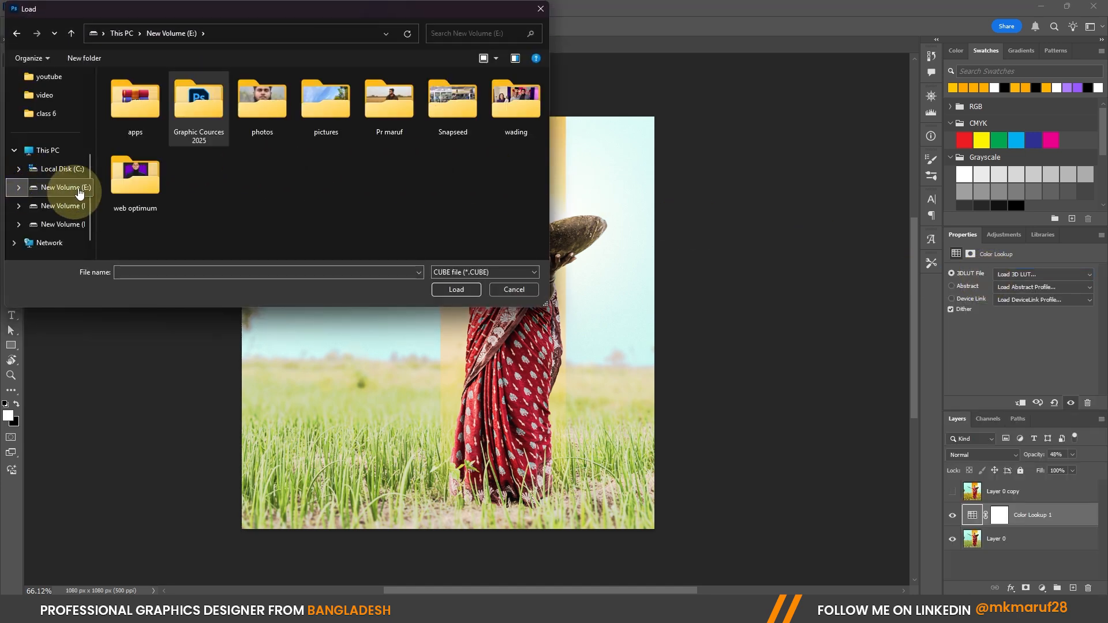
{"action": "double_click", "coordinate": [135, 104]}
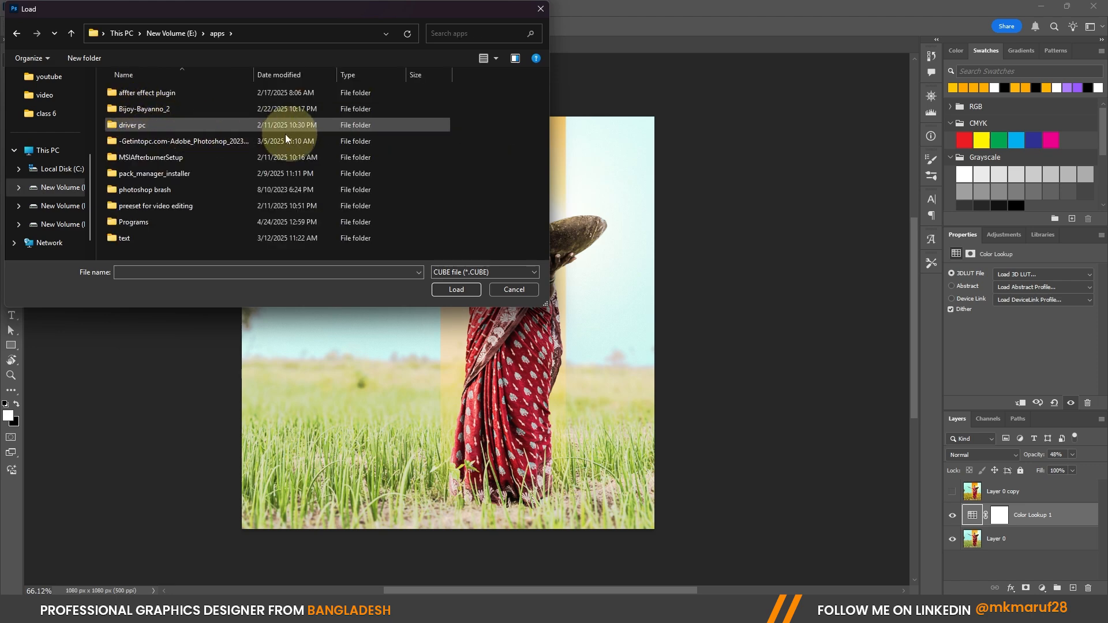
{"action": "double_click", "coordinate": [151, 225]}
{"action": "double_click", "coordinate": [143, 95]}
{"action": "scroll", "coordinate": [306, 180], "scroll_direction": "down", "scroll_amount": 3}
{"action": "scroll", "coordinate": [306, 183], "scroll_direction": "down", "scroll_amount": 15}
{"action": "left_click", "coordinate": [199, 170]}
{"action": "left_click", "coordinate": [466, 289]}
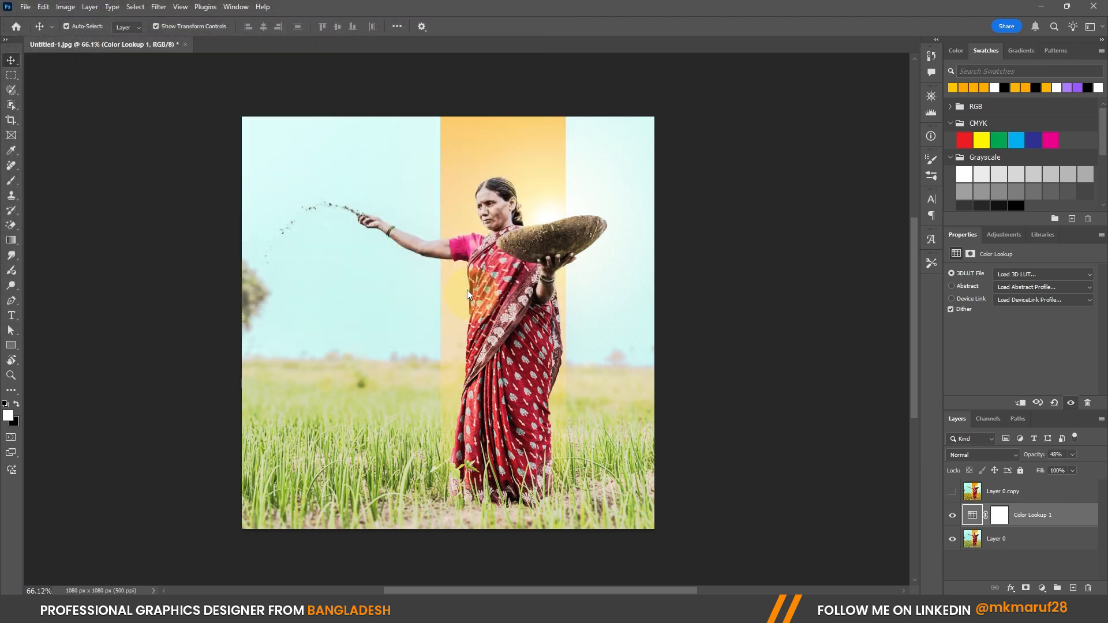
{"action": "left_click", "coordinate": [456, 268]}
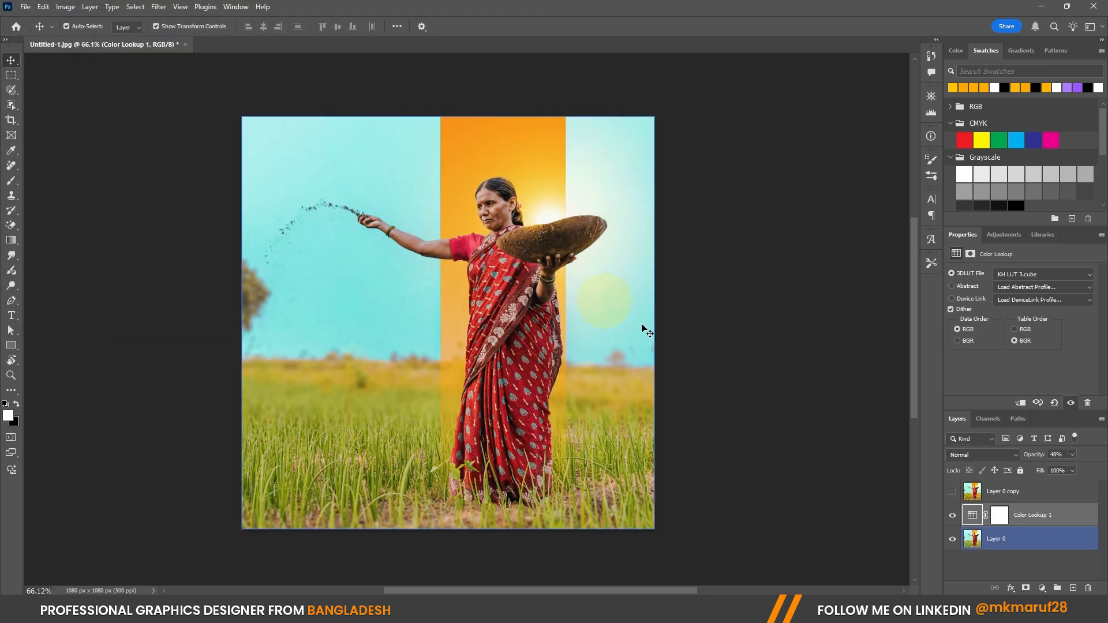
Step: Compare the image with and without the Color Lookup layer
{"action": "left_click", "coordinate": [952, 515]}
{"action": "left_click", "coordinate": [952, 515]}
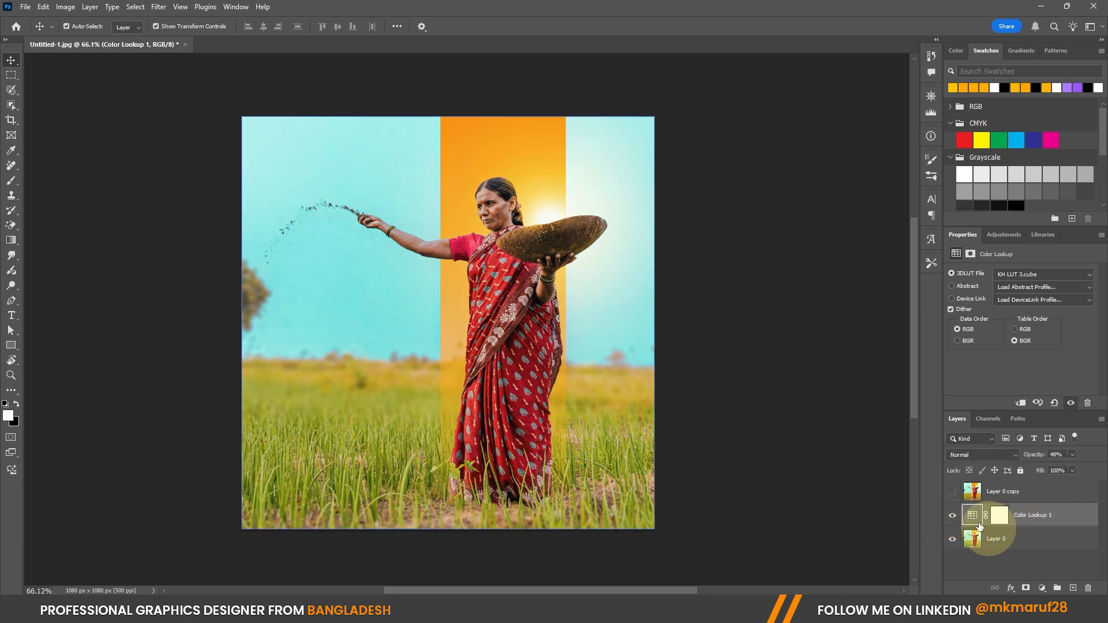
Step: Toggle the visibility of Color Lookup 1 to judge the KH LUT 3.cube effect on the woman and background
{"action": "left_click", "coordinate": [952, 517]}
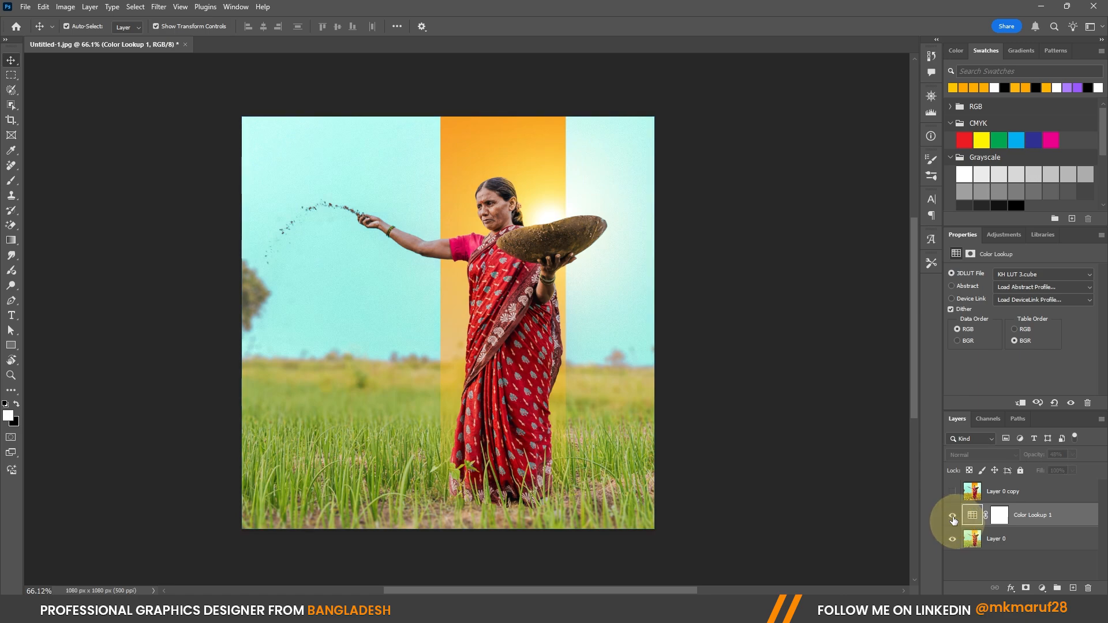
{"action": "left_click", "coordinate": [952, 517]}
{"action": "left_click", "coordinate": [952, 517]}
{"action": "left_click", "coordinate": [952, 517]}
{"action": "left_click", "coordinate": [996, 538]}
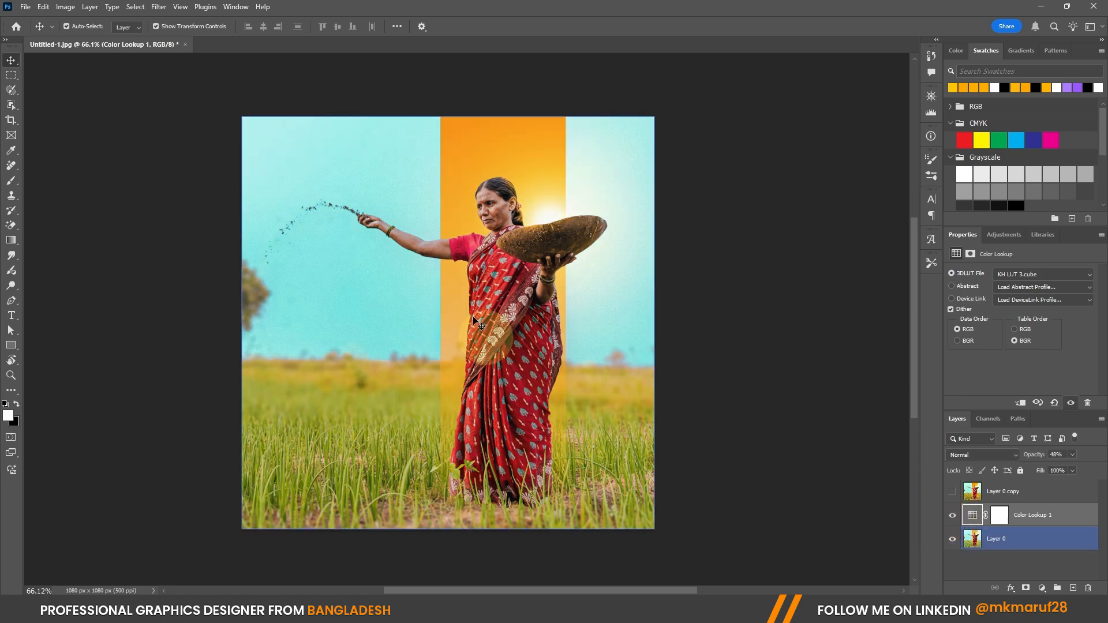
{"action": "scroll", "coordinate": [454, 208], "scroll_direction": "up", "scroll_amount": 3}
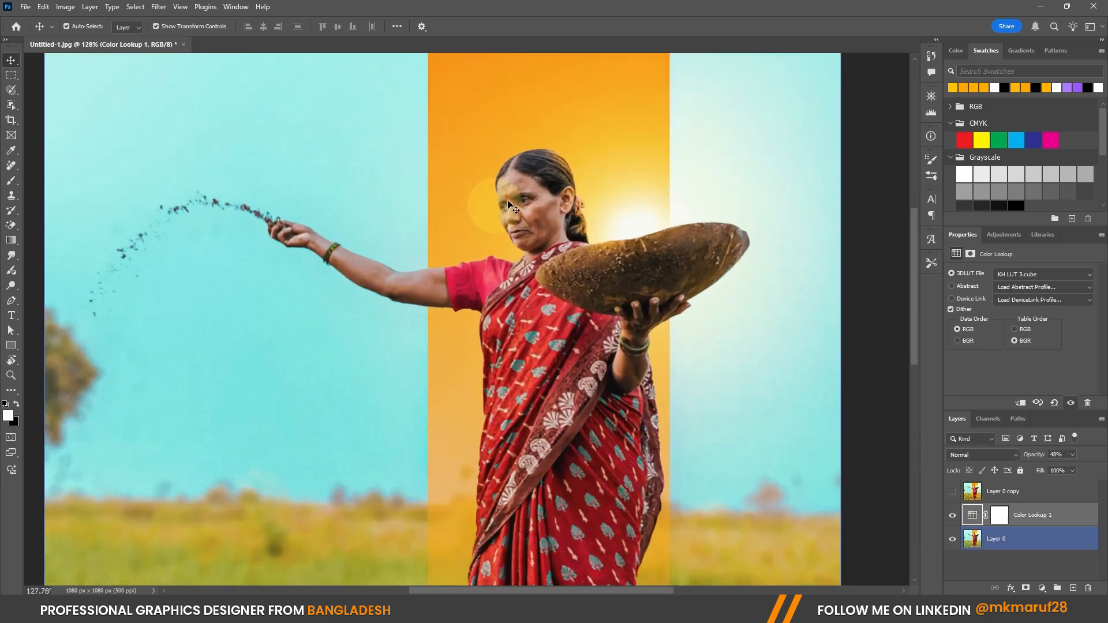
Step: Reduce the Color Lookup 1 layer's opacity to 19% and its fill to 80%
{"action": "left_click", "coordinate": [1020, 520]}
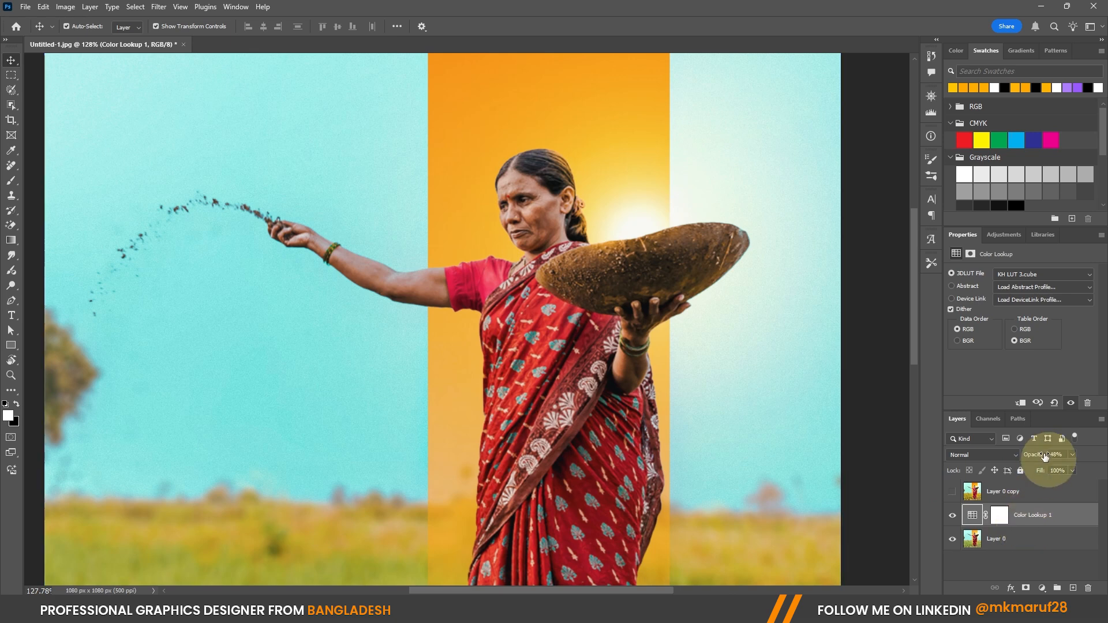
{"action": "left_click_drag", "start_coordinate": [1042, 457], "coordinate": [1023, 470]}
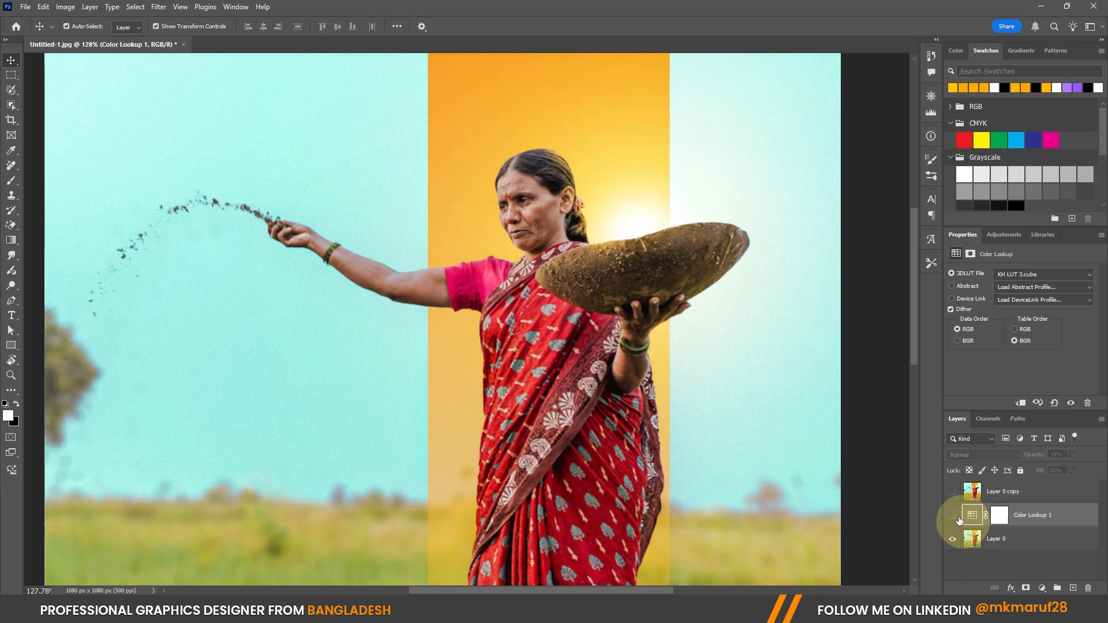
{"action": "left_click", "coordinate": [999, 514]}
{"action": "scroll", "coordinate": [791, 429], "scroll_direction": "down", "scroll_amount": 3}
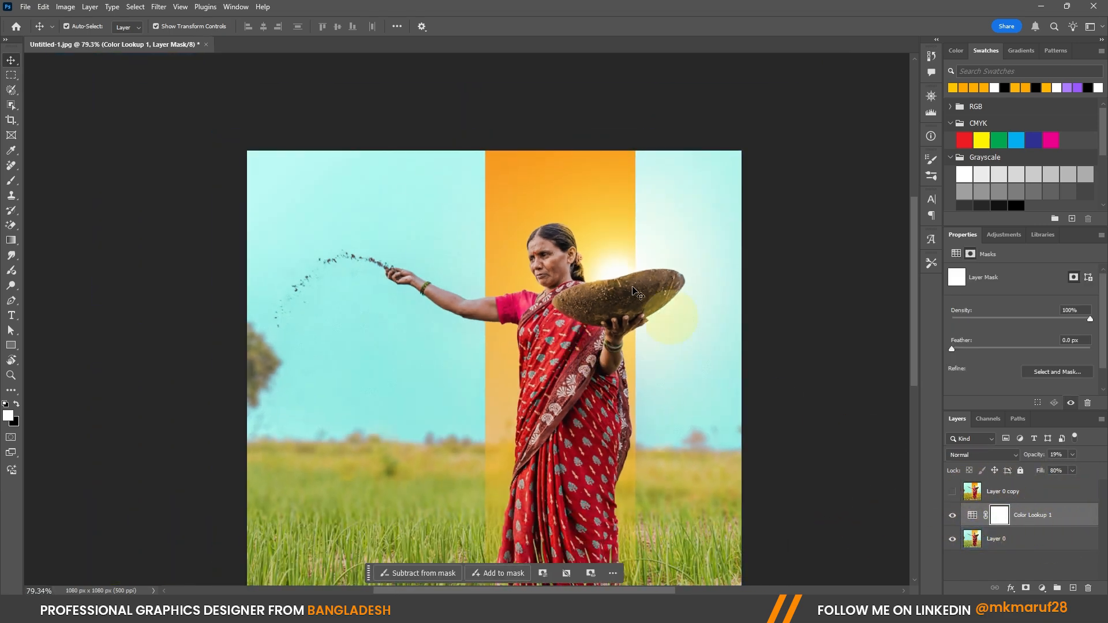
{"action": "left_click", "coordinate": [1031, 538]}
{"action": "scroll", "coordinate": [529, 230], "scroll_direction": "down", "scroll_amount": 3}
{"action": "scroll", "coordinate": [577, 335], "scroll_direction": "up", "scroll_amount": 2}
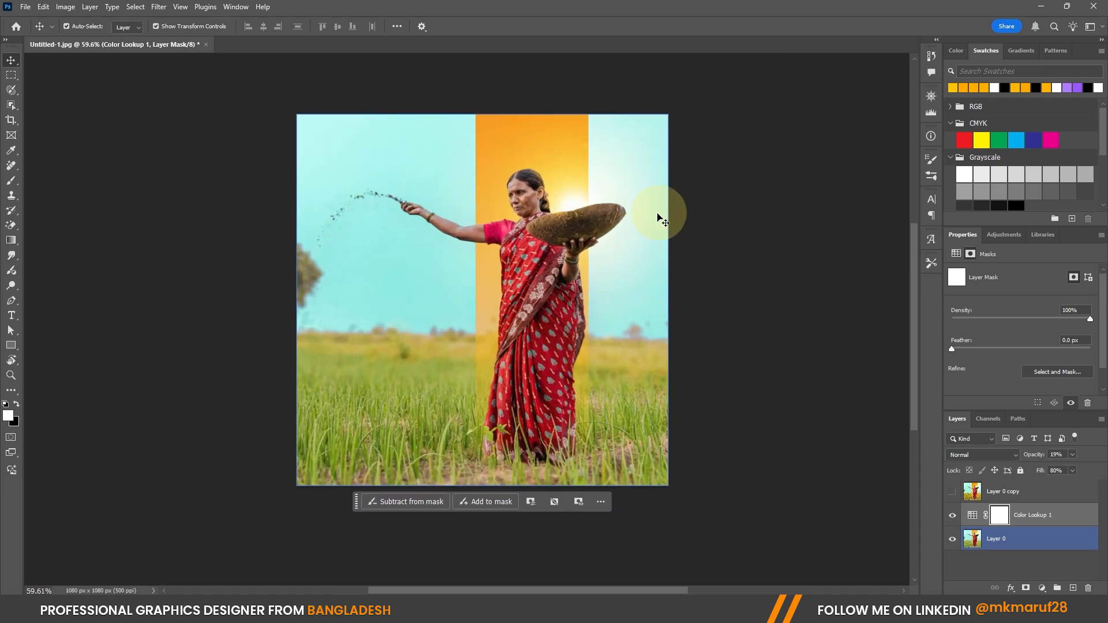
{"action": "left_click", "coordinate": [705, 358]}
{"action": "scroll", "coordinate": [499, 206], "scroll_direction": "up", "scroll_amount": 5}
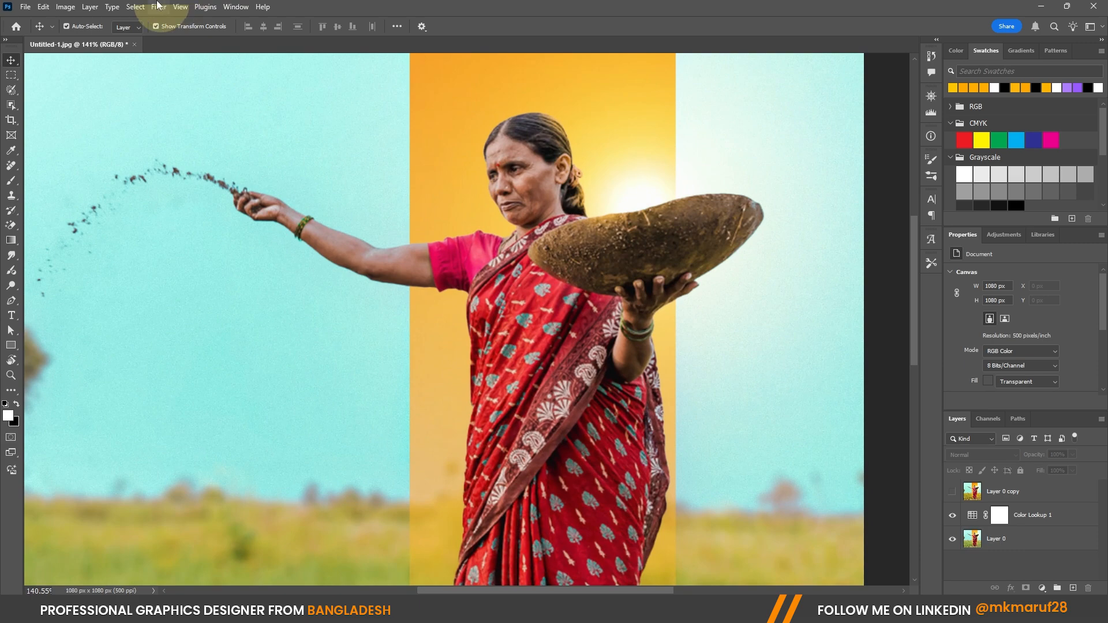
{"action": "left_click", "coordinate": [157, 6]}
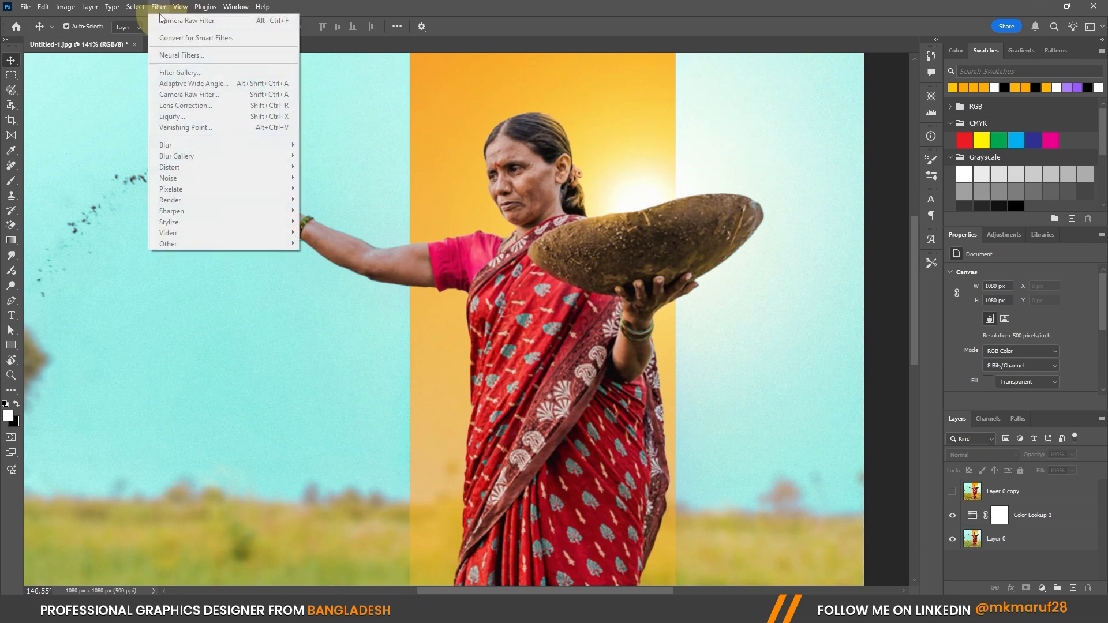
{"action": "left_click", "coordinate": [642, 257]}
{"action": "left_click", "coordinate": [497, 227]}
{"action": "scroll", "coordinate": [496, 226], "scroll_direction": "up", "scroll_amount": 2}
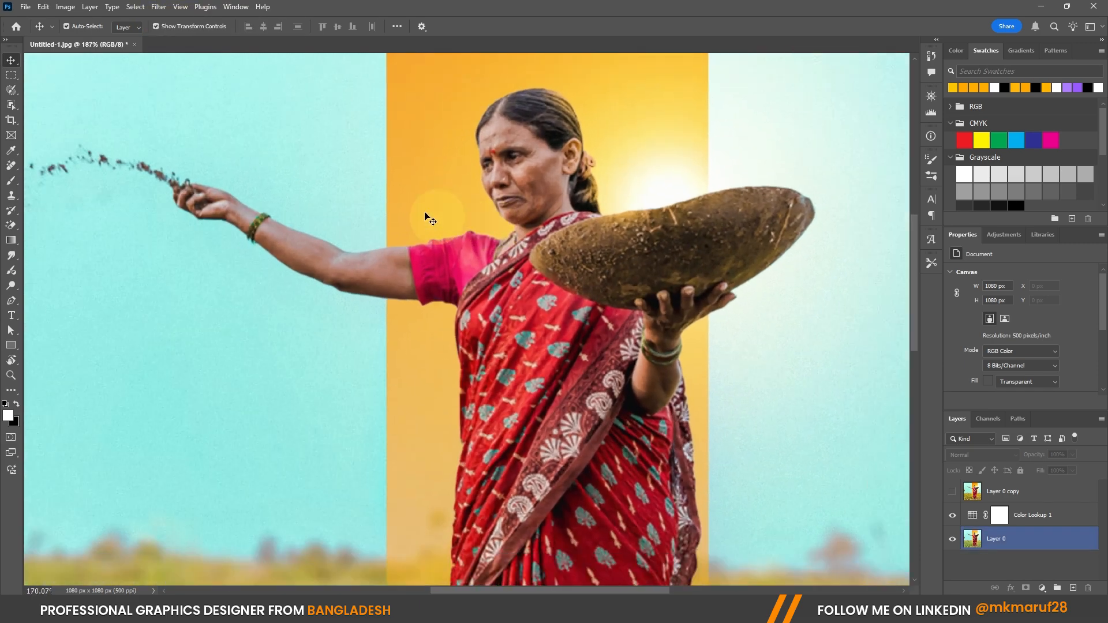
{"action": "scroll", "coordinate": [736, 276], "scroll_direction": "down", "scroll_amount": 4}
{"action": "left_click", "coordinate": [186, 51]}
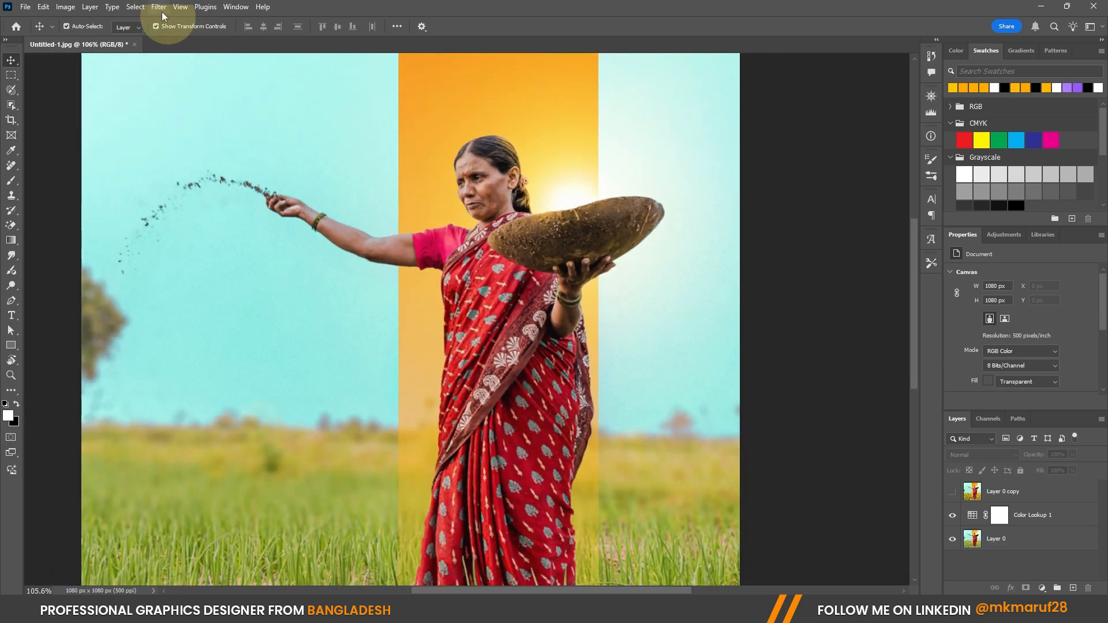
Step: Make the hidden Layer 0 copy visible above the Color Lookup layer and select it
{"action": "left_click", "coordinate": [972, 491]}
{"action": "left_click", "coordinate": [952, 491]}
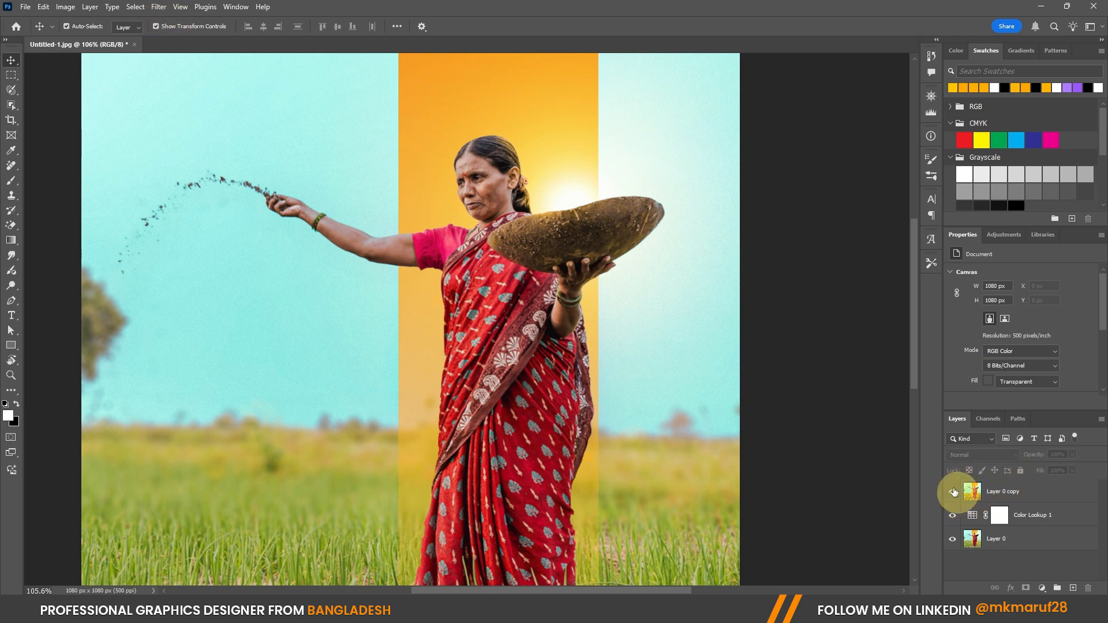
{"action": "scroll", "coordinate": [764, 385], "scroll_direction": "up", "scroll_amount": 2}
{"action": "left_click", "coordinate": [957, 455]}
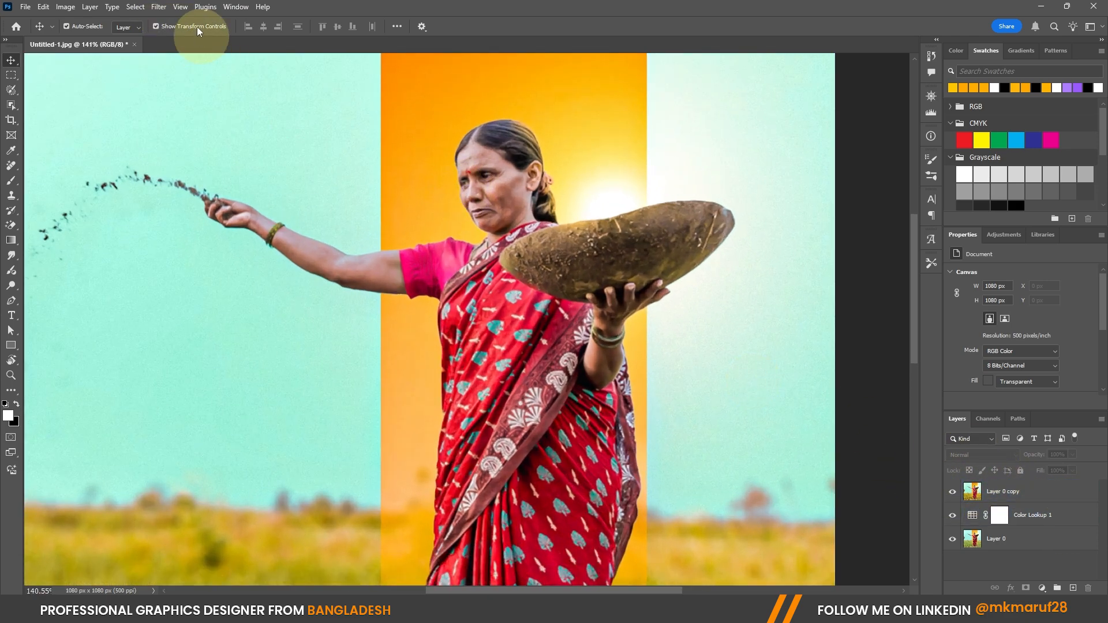
{"action": "left_click", "coordinate": [161, 7]}
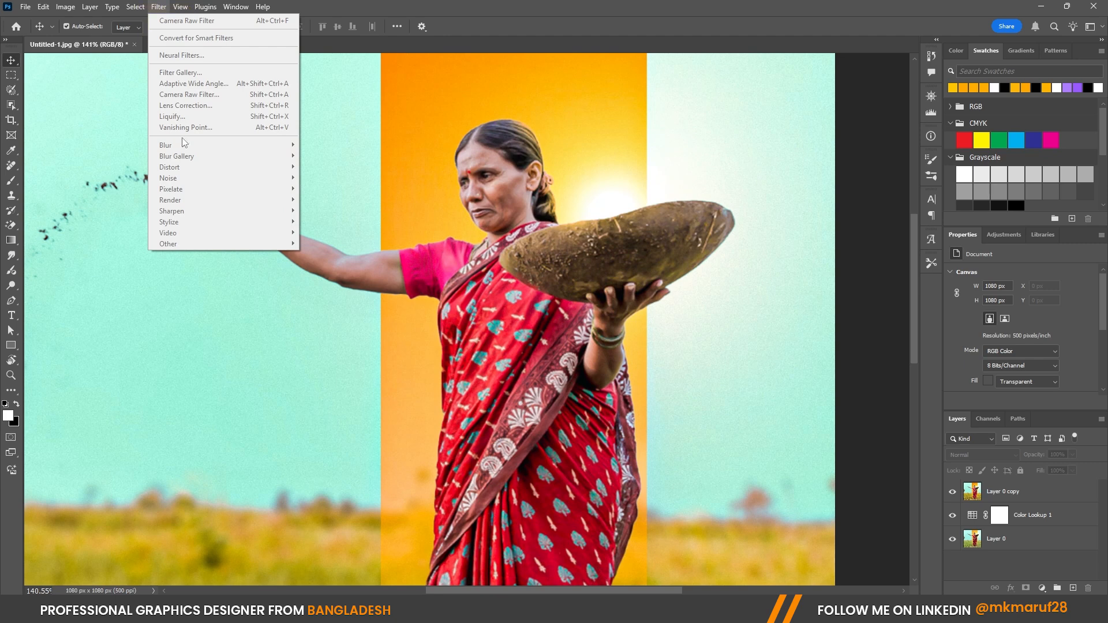
{"action": "left_click", "coordinate": [981, 491]}
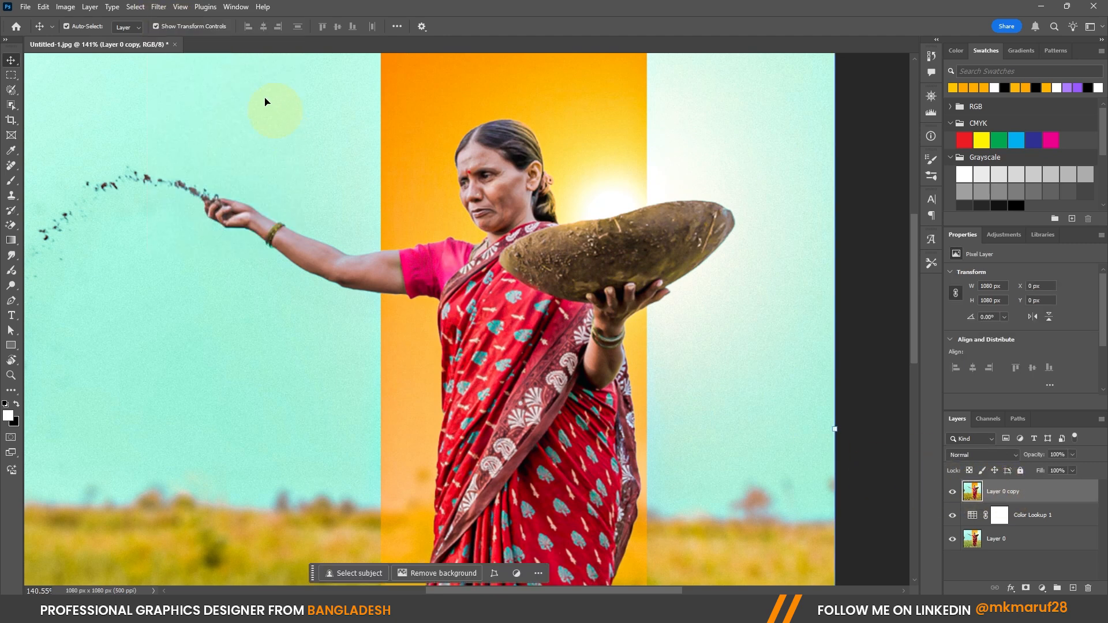
Step: Try the Sharpen filter on Layer 0 copy and compare the woman's details before and after it
{"action": "left_click", "coordinate": [158, 7]}
{"action": "mouse_move", "coordinate": [198, 195]}
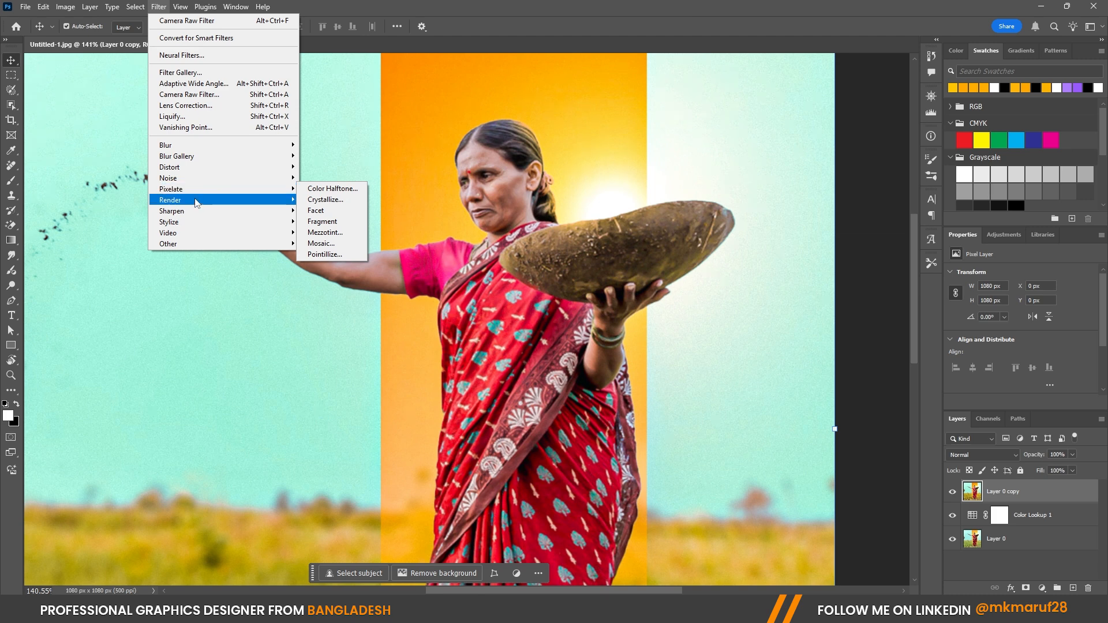
{"action": "mouse_move", "coordinate": [192, 215]}
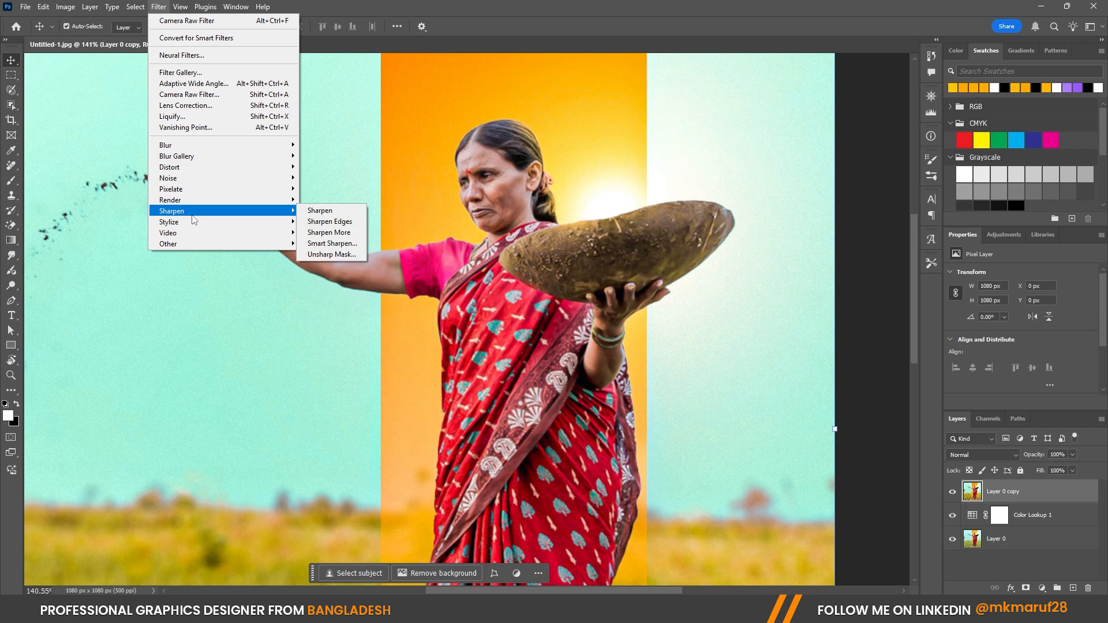
{"action": "left_click", "coordinate": [326, 217]}
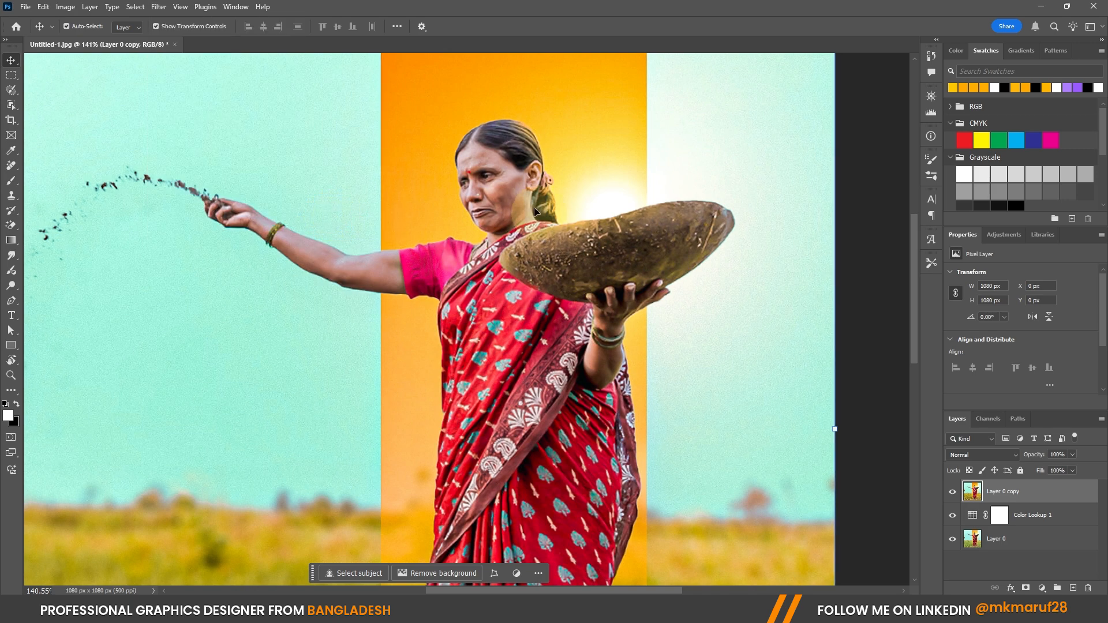
{"action": "scroll", "coordinate": [517, 192], "scroll_direction": "up", "scroll_amount": 5}
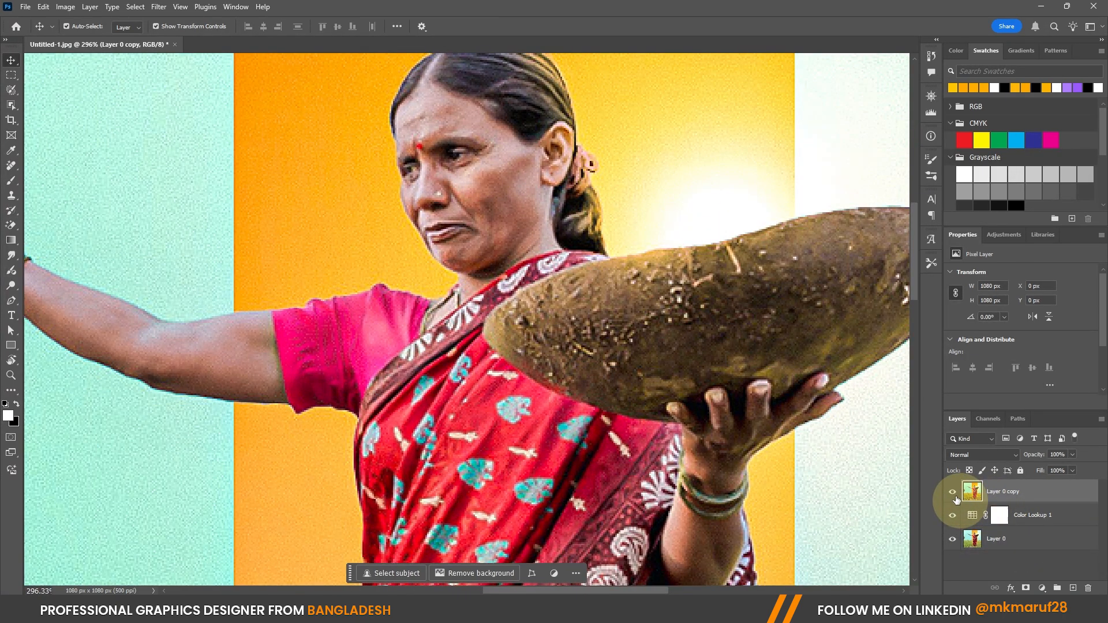
{"action": "key", "text": "ctrl"}
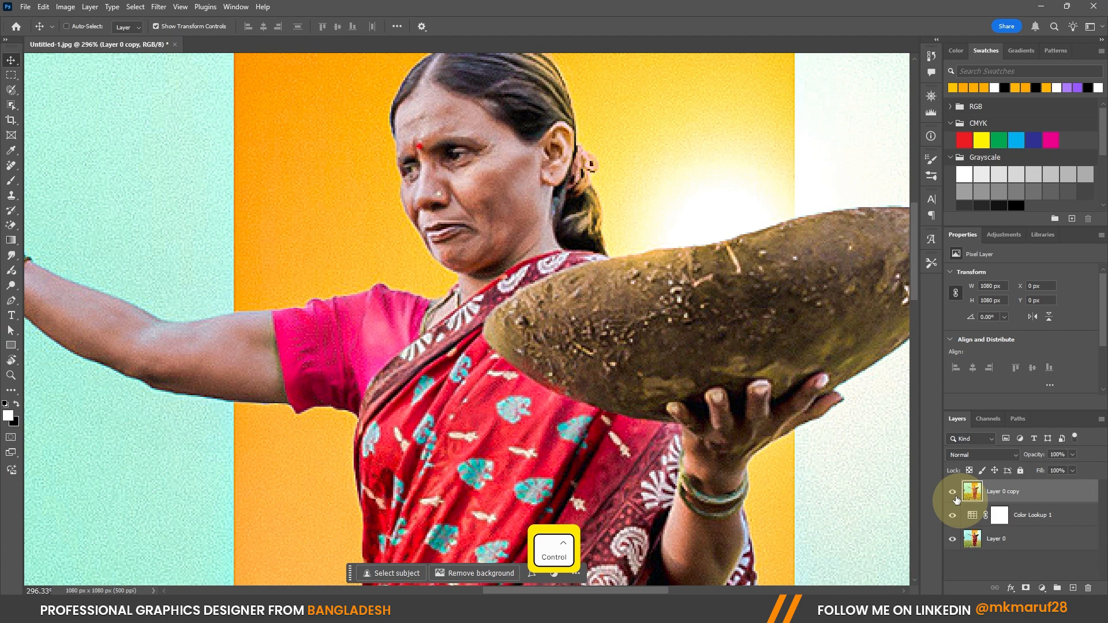
{"action": "key", "text": "ctrl+z"}
{"action": "key", "text": "ctrl+shift+z"}
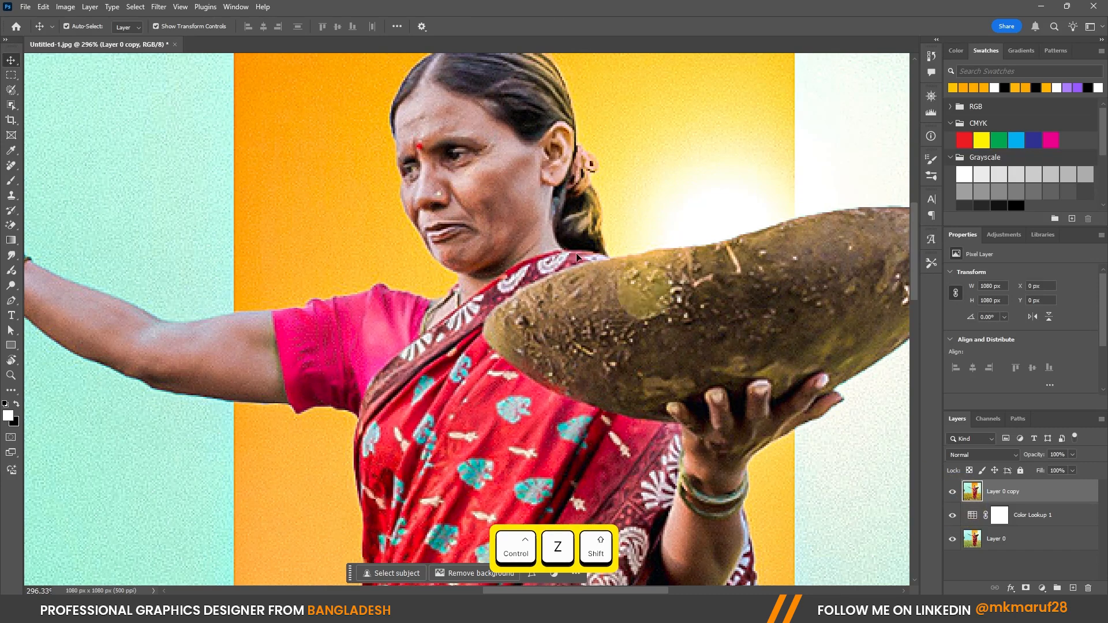
Step: Try the Sharpen Edges filter on Layer 0 copy and undo it
{"action": "left_click", "coordinate": [158, 7]}
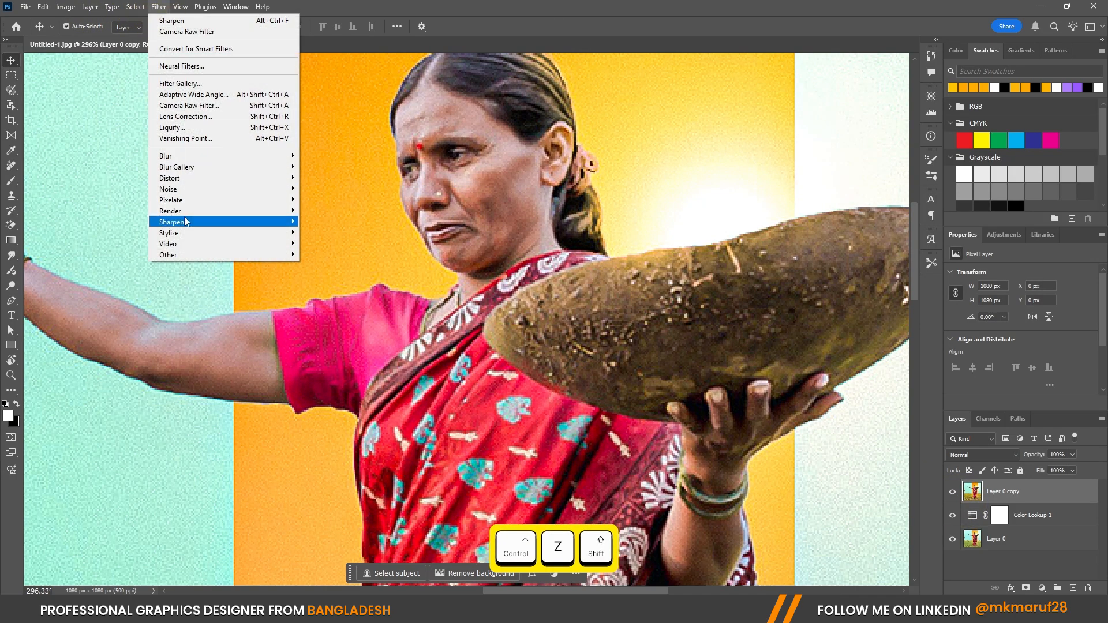
{"action": "mouse_move", "coordinate": [184, 221]}
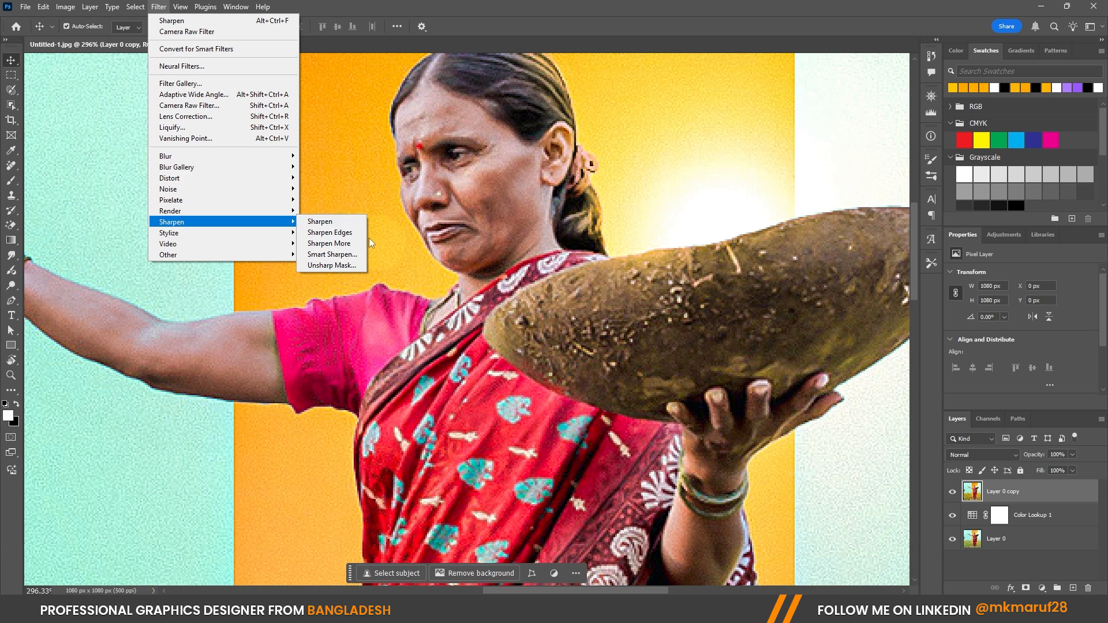
{"action": "left_click", "coordinate": [335, 233]}
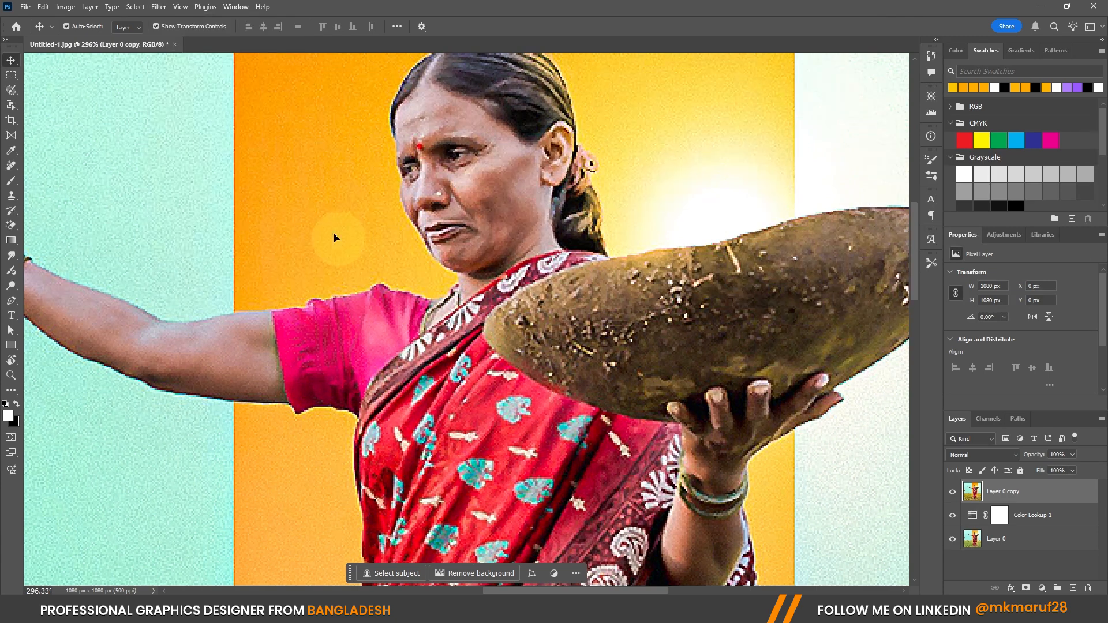
{"action": "key", "text": "ctrl+z"}
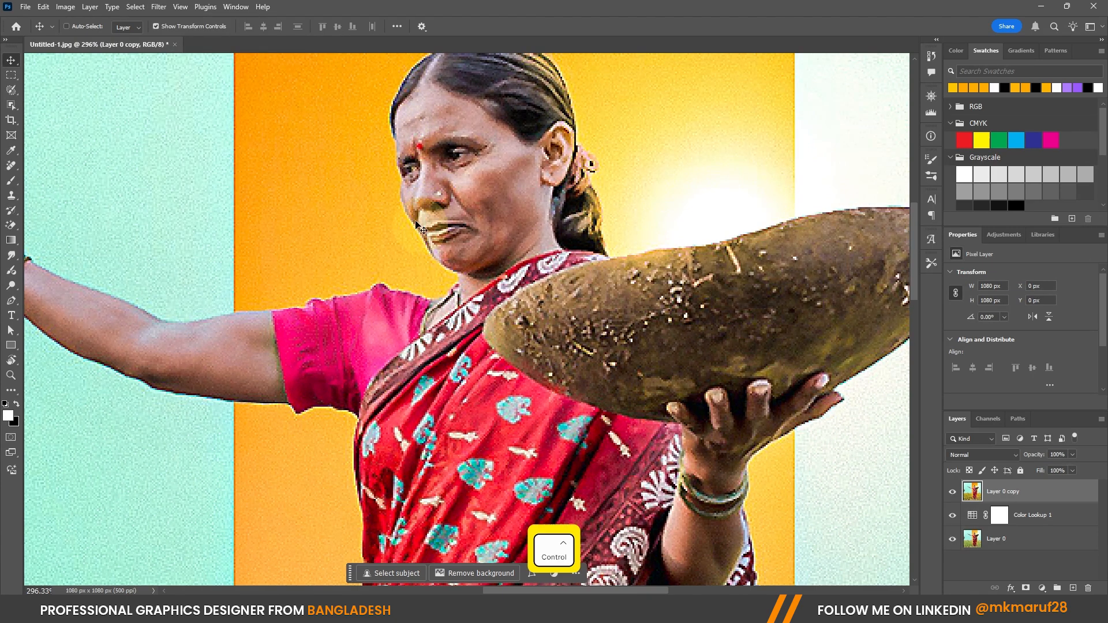
Step: Try the Sharpen More filter on Layer 0 copy, and undo both it and the earlier Sharpen
{"action": "left_click", "coordinate": [159, 7]}
{"action": "mouse_move", "coordinate": [195, 217]}
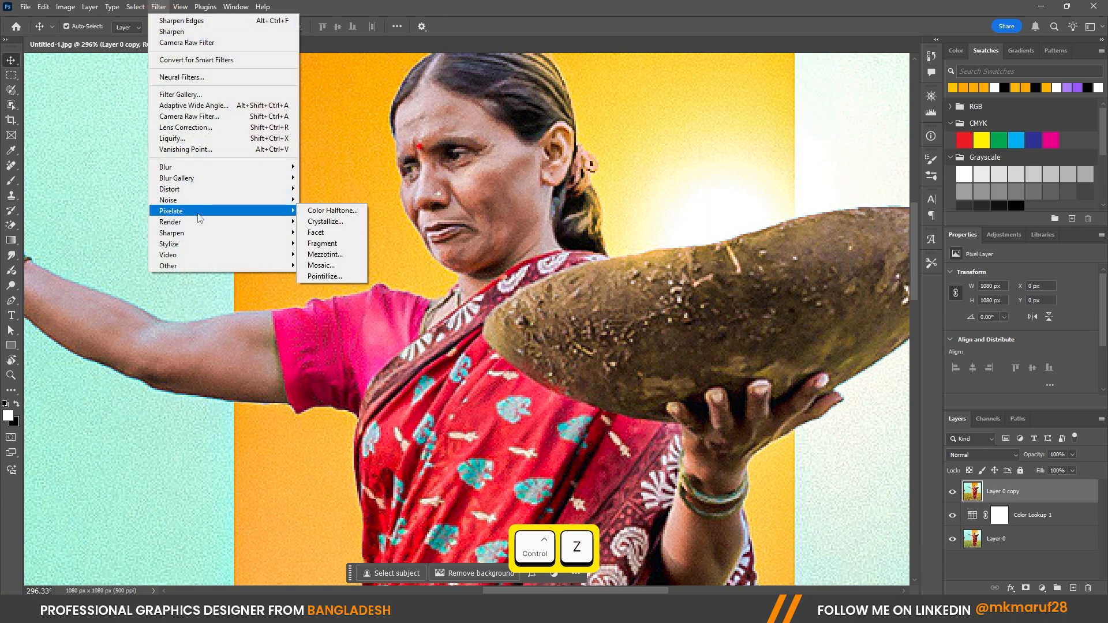
{"action": "mouse_move", "coordinate": [193, 236]}
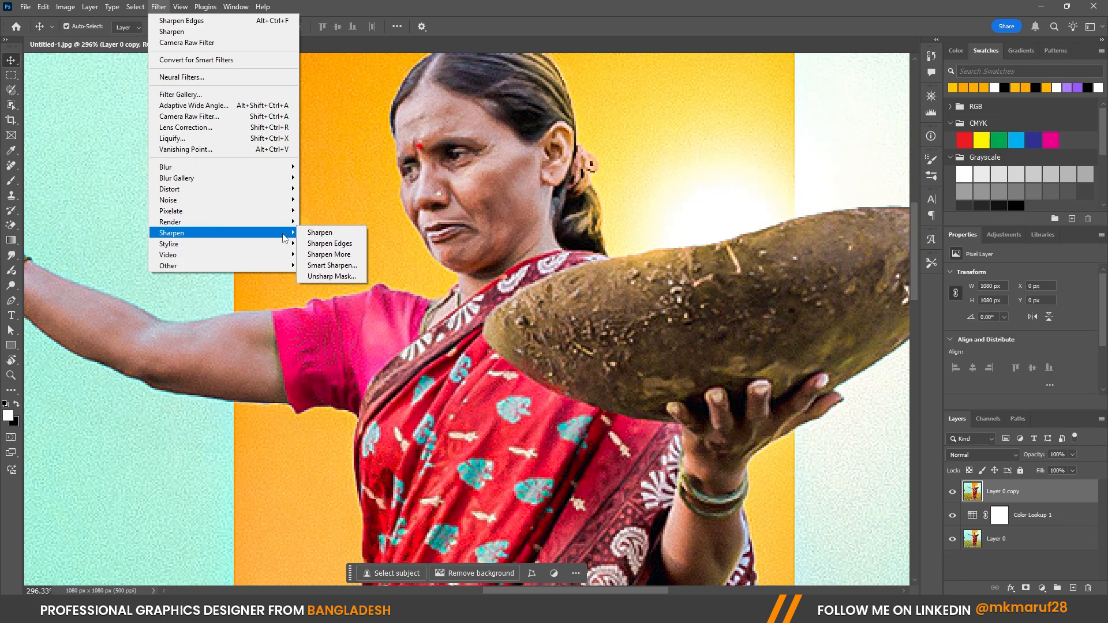
{"action": "left_click", "coordinate": [329, 255]}
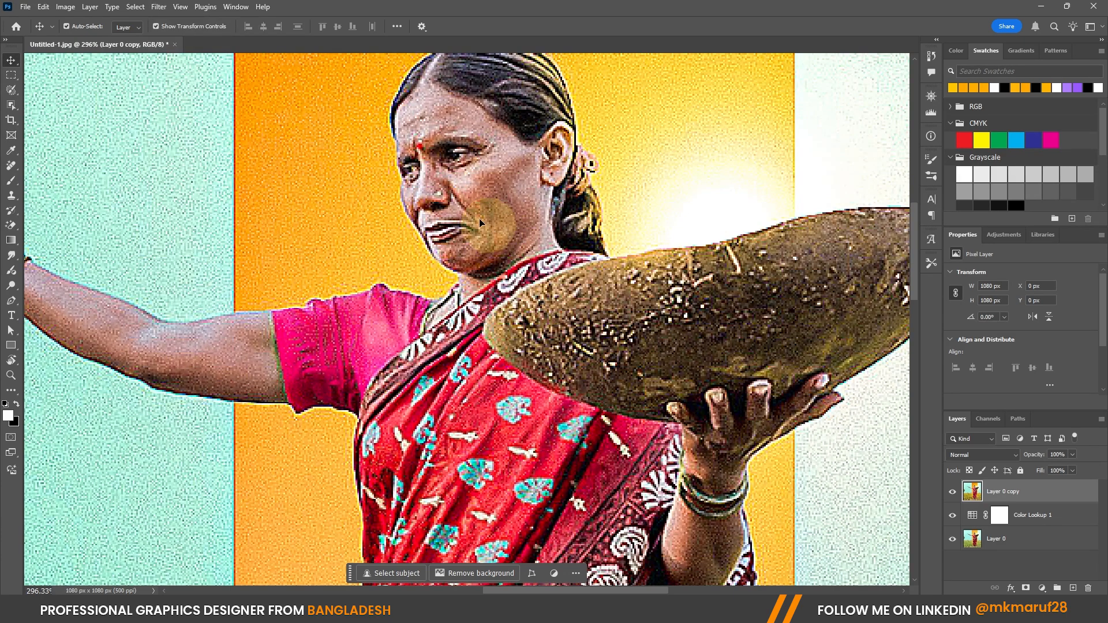
{"action": "key", "text": "ctrl"}
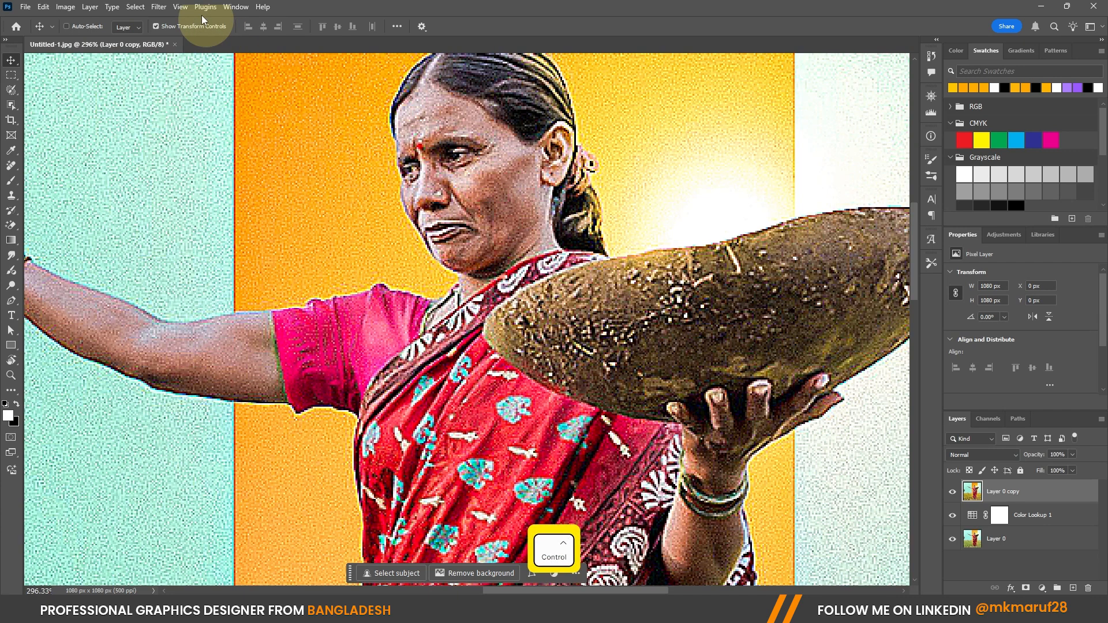
{"action": "key", "text": "ctrl+z"}
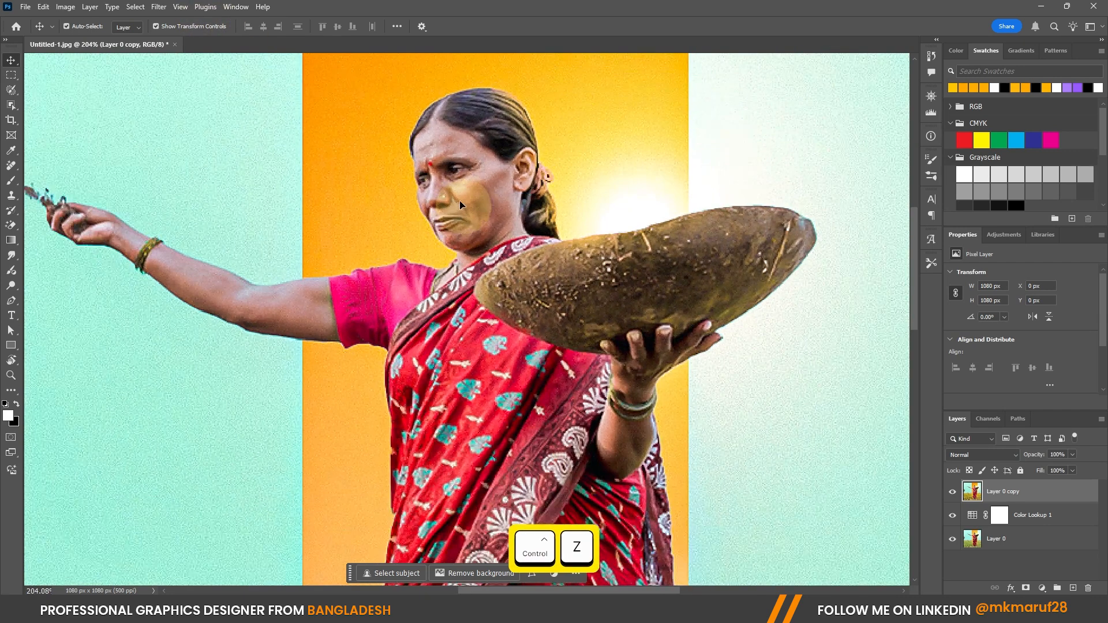
{"action": "key", "text": "ctrl+z"}
Step: Examine the whole composite with Layer 0 copy visible and no layer selected
{"action": "scroll", "coordinate": [473, 197], "scroll_direction": "down", "scroll_amount": 3}
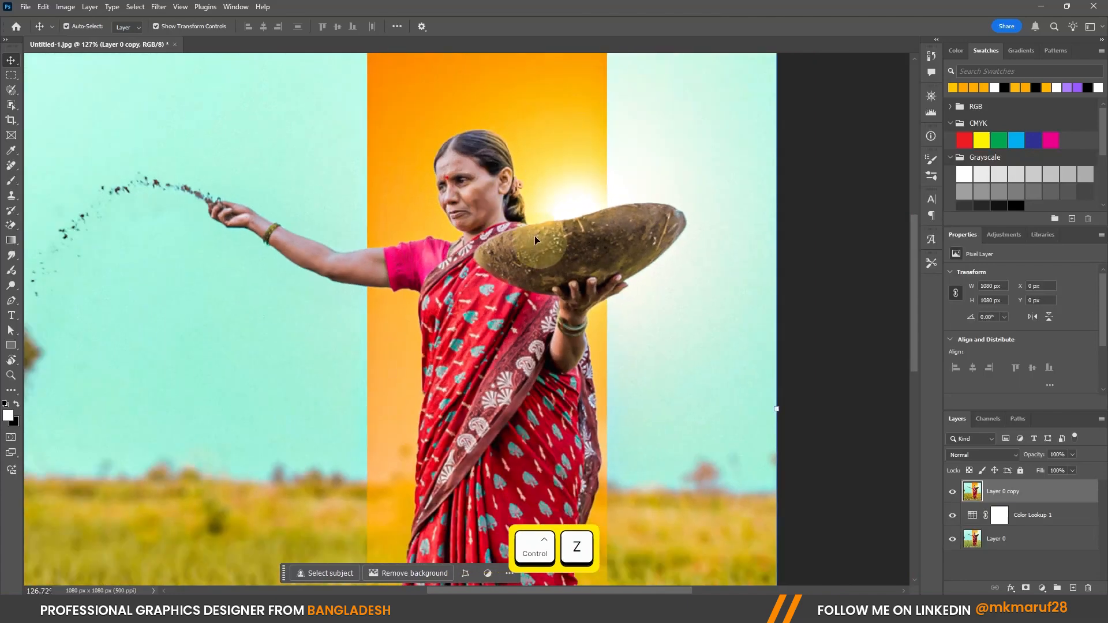
{"action": "scroll", "coordinate": [534, 236], "scroll_direction": "down", "scroll_amount": 3}
{"action": "left_click", "coordinate": [754, 203], "text": "ctrl"}
{"action": "scroll", "coordinate": [540, 254], "scroll_direction": "up", "scroll_amount": 2}
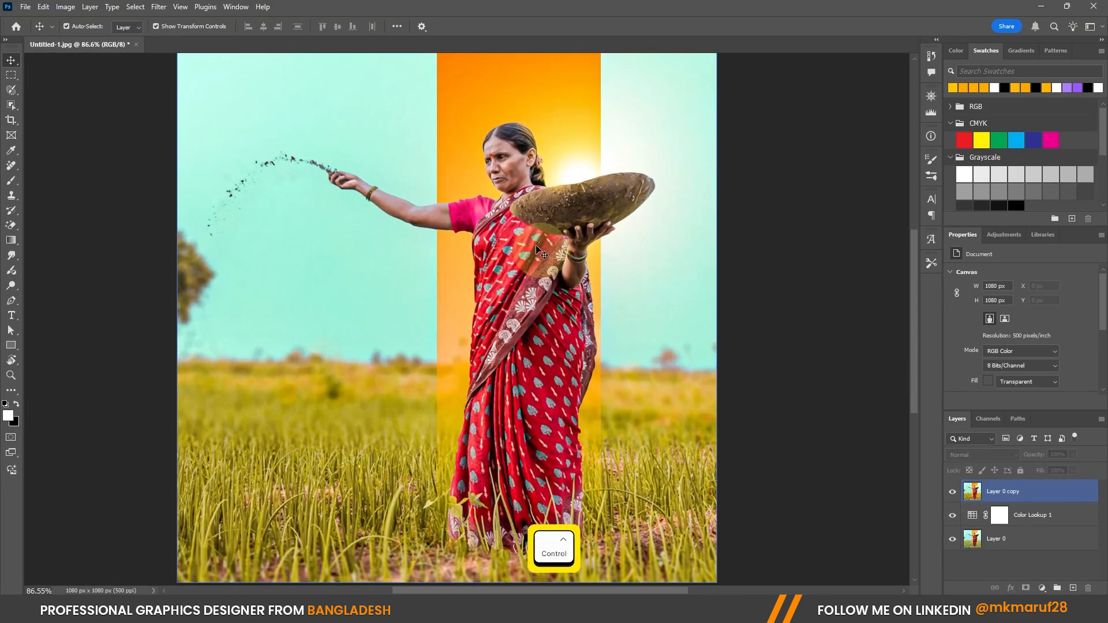
{"action": "scroll", "coordinate": [537, 249], "scroll_direction": "down", "scroll_amount": 2}
{"action": "scroll", "coordinate": [548, 272], "scroll_direction": "up", "scroll_amount": 2}
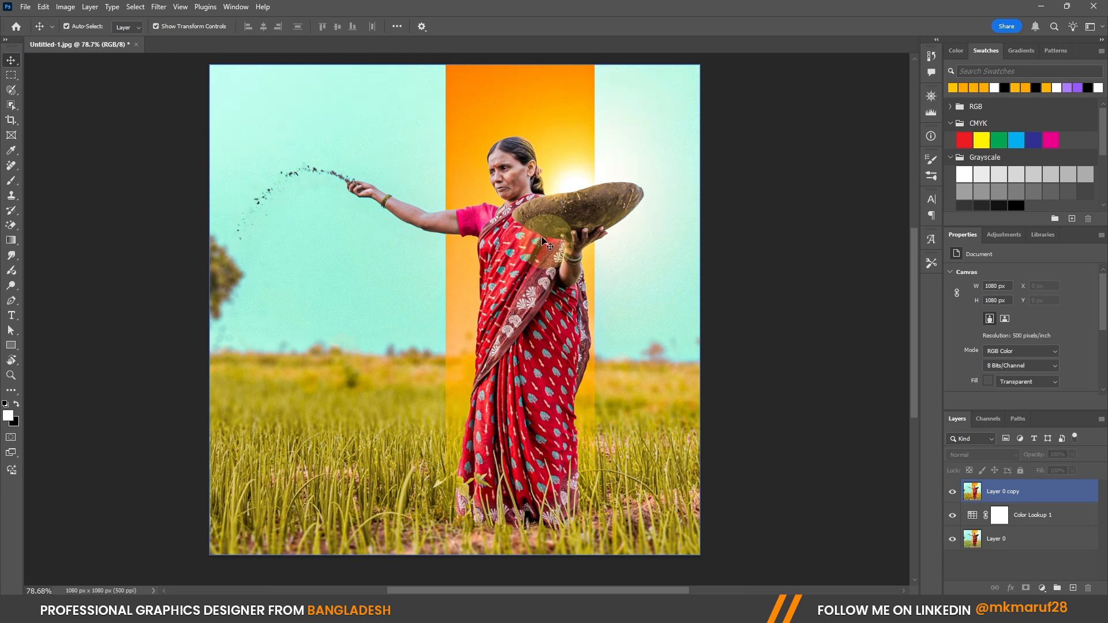
{"action": "scroll", "coordinate": [564, 300], "scroll_direction": "down", "scroll_amount": 1}
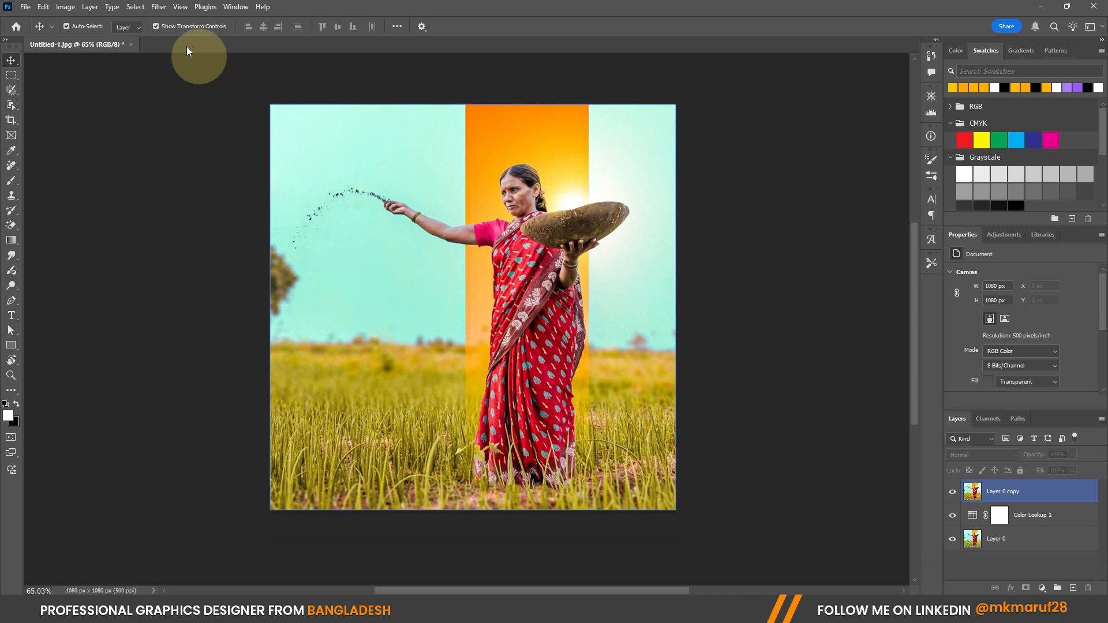
{"action": "left_click", "coordinate": [205, 60]}
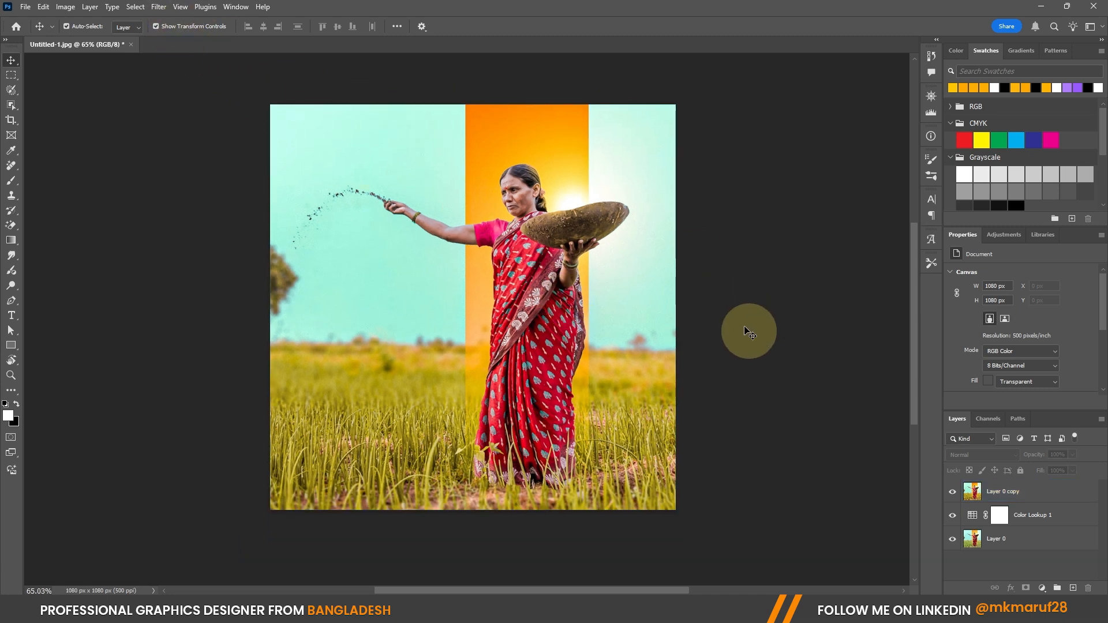